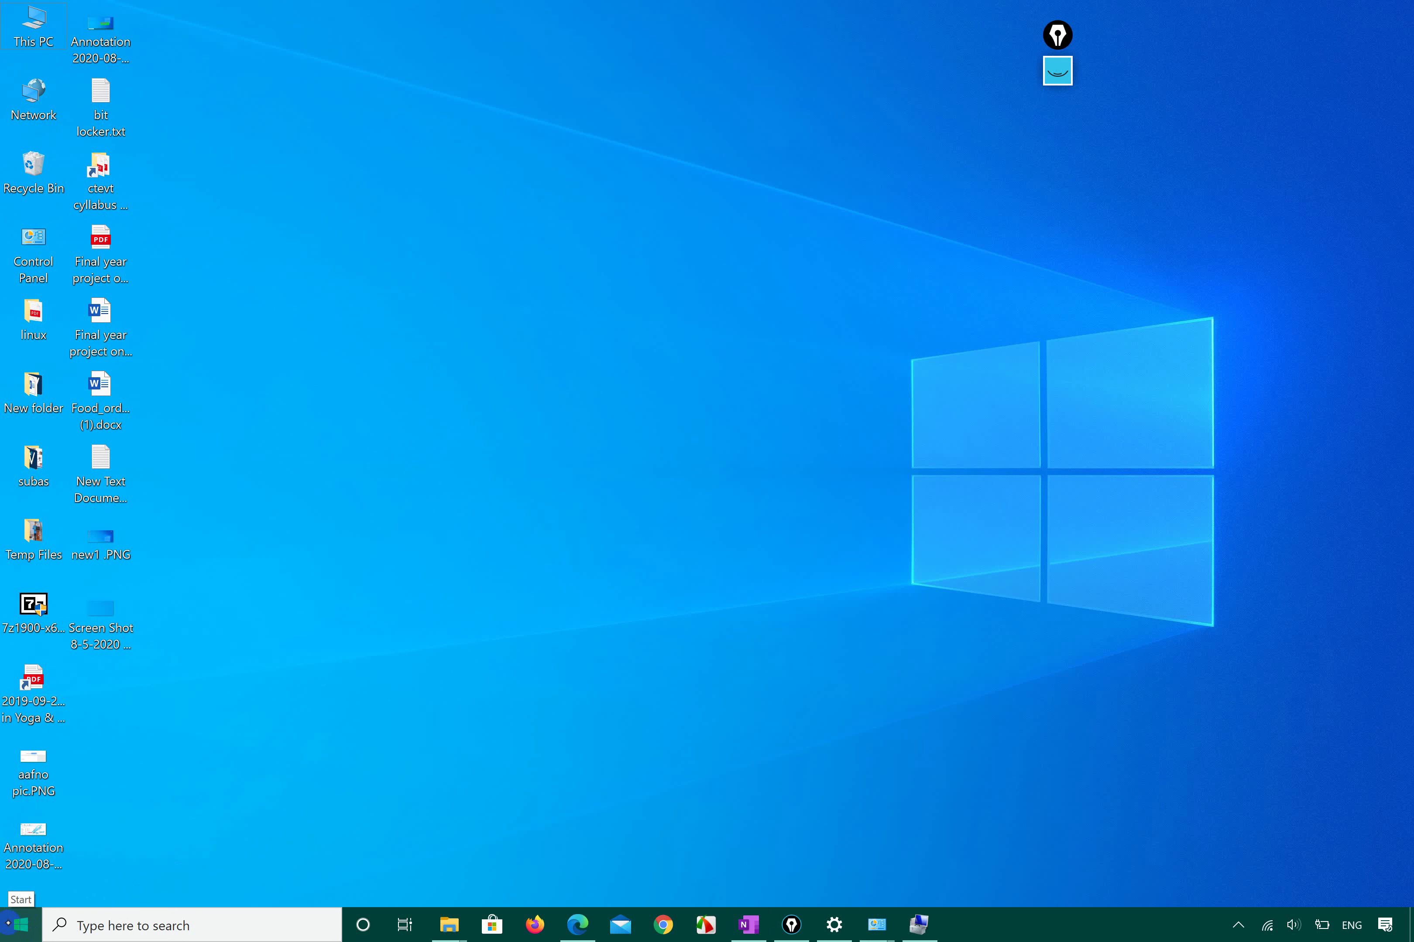
Open Windows Settings from the Start menu and expand the Epic Pen toolbar.
left_click(18, 924)
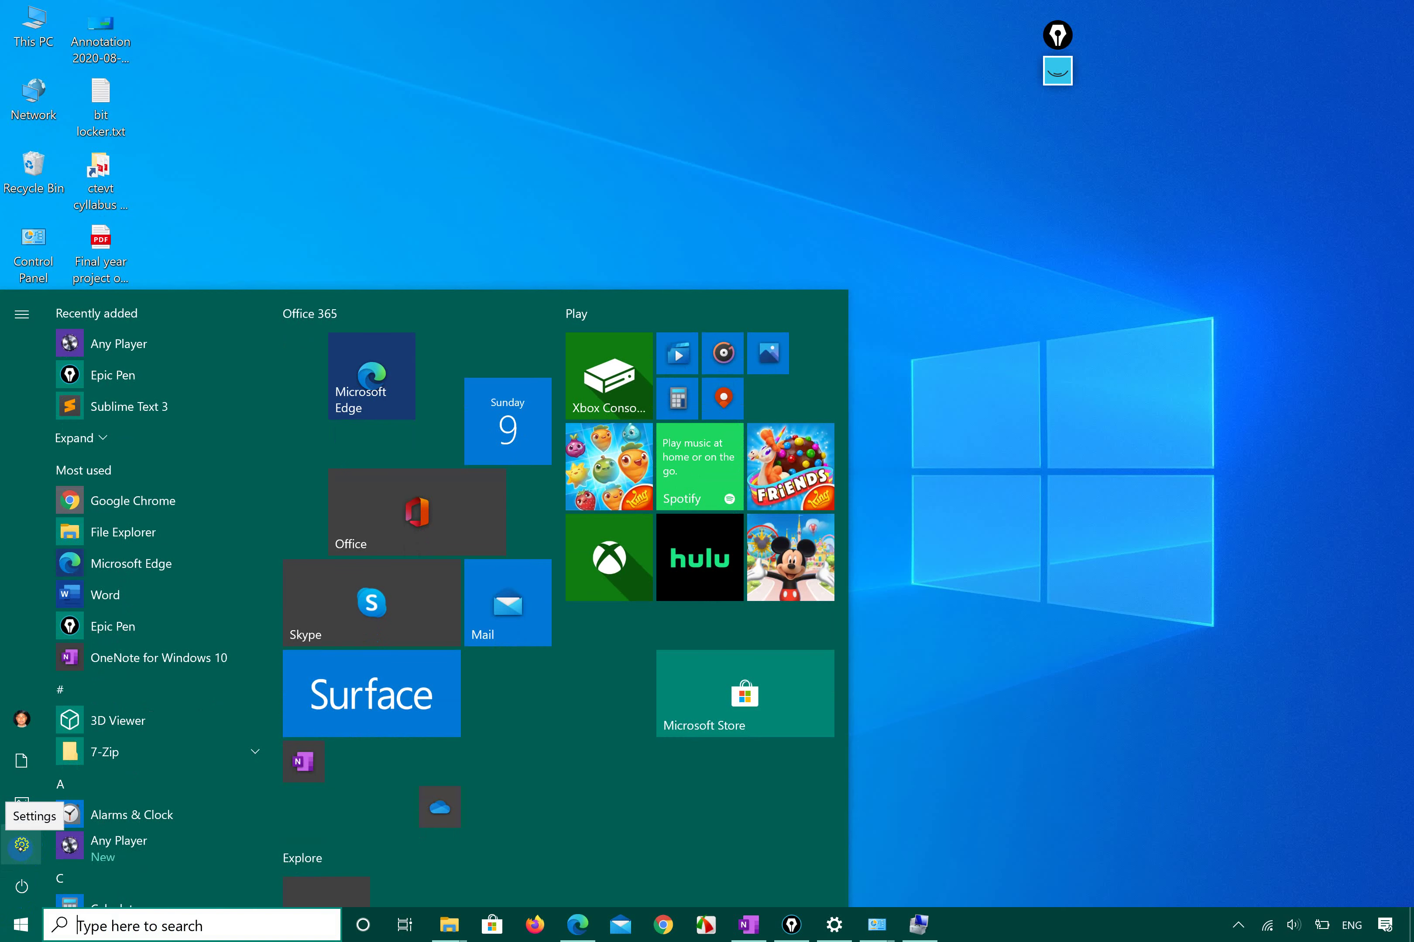
left_click(21, 845)
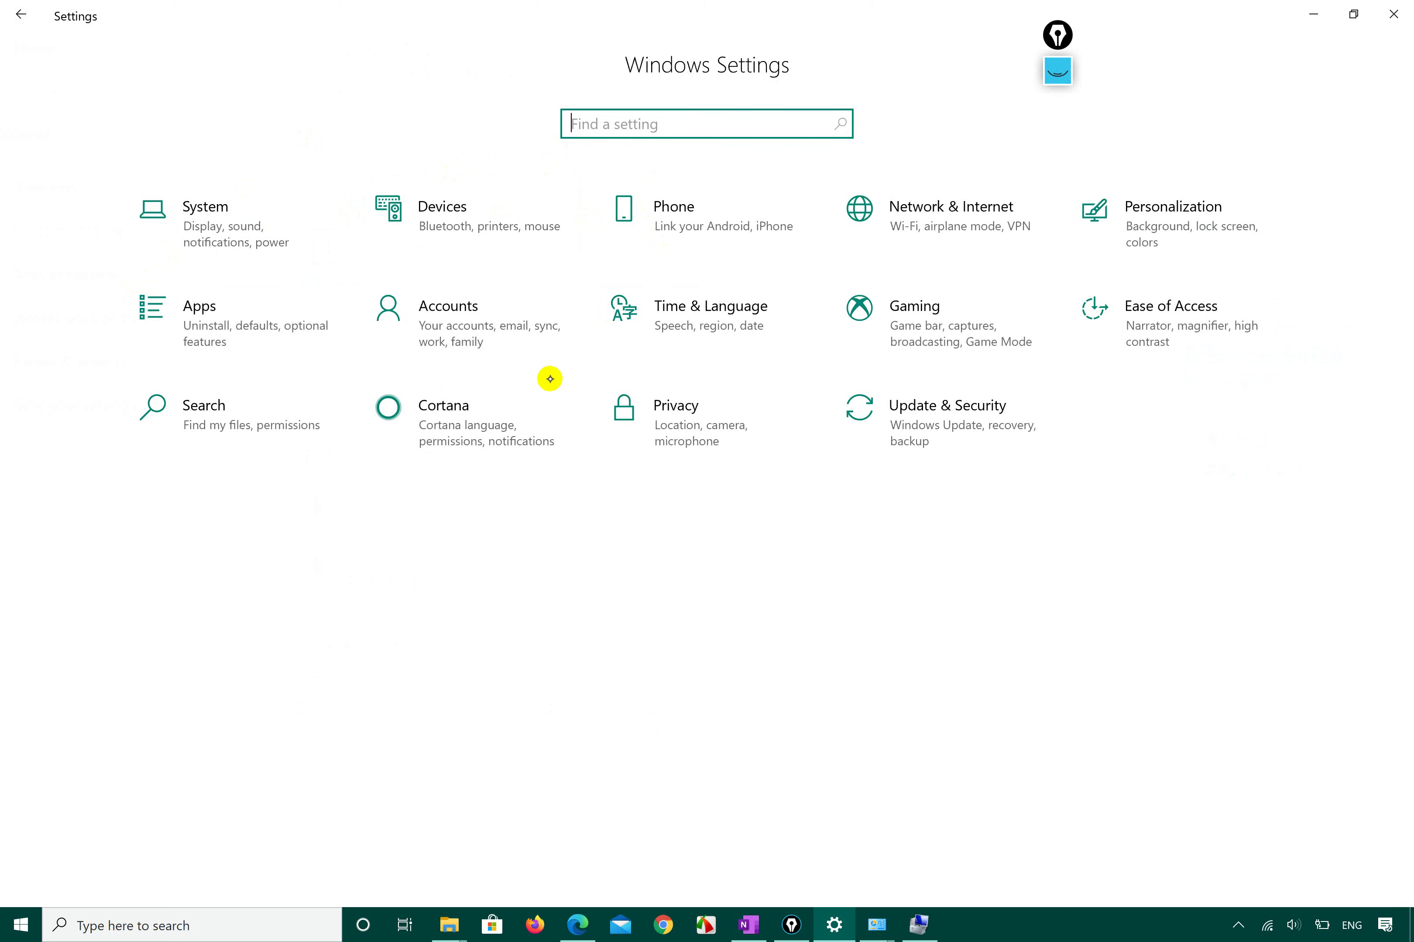
left_click(1057, 71)
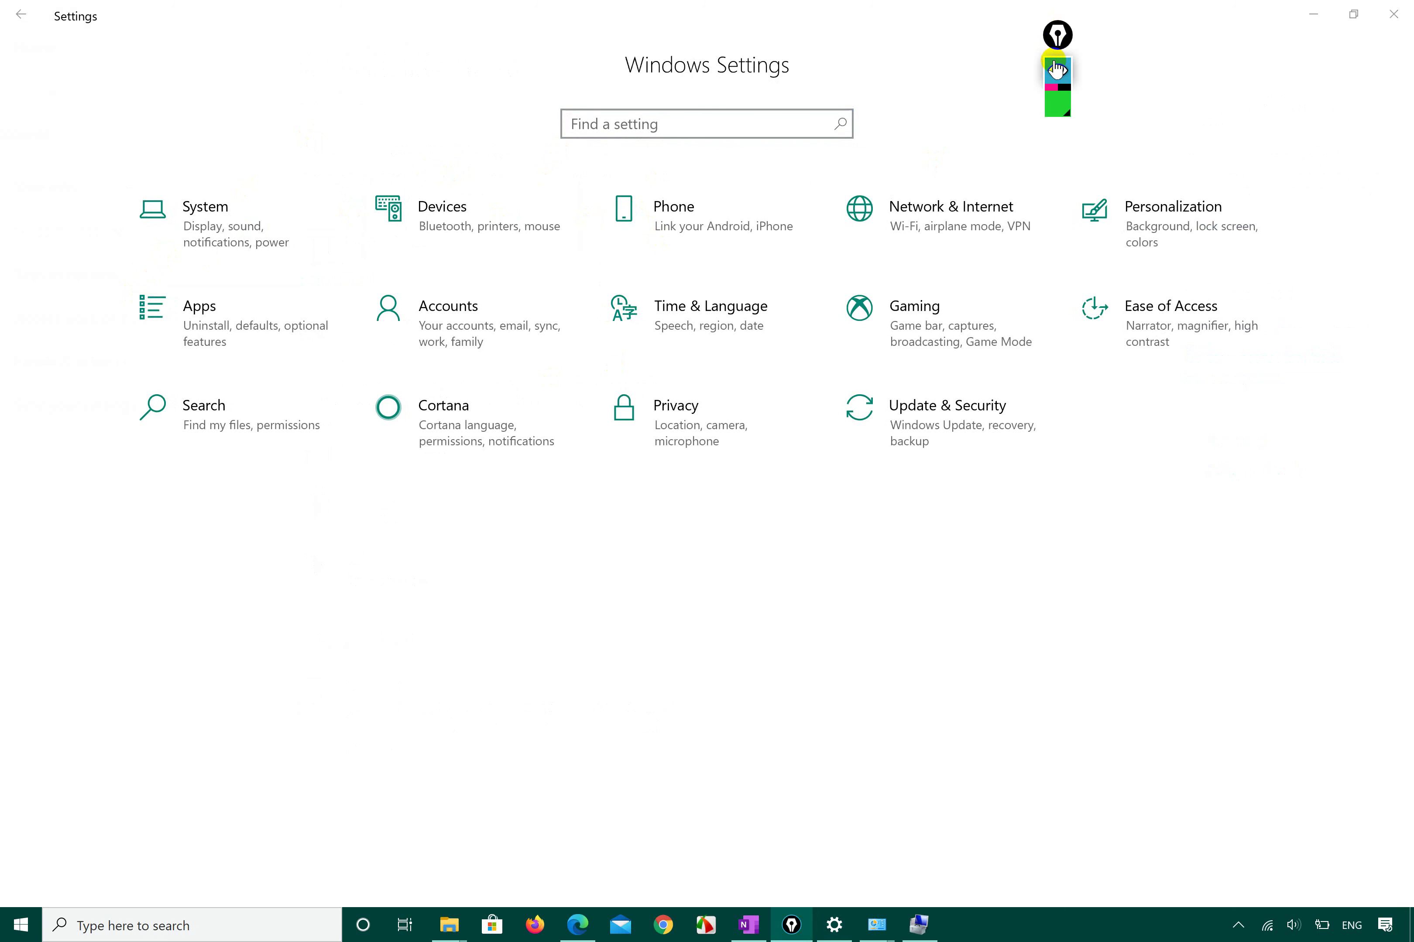
Circle Personalization, System, Cortana and Ease of Access in green ink.
left_click(1058, 124)
mouse_move(1210, 157)
left_mouse_down()
mouse_move(1152, 148)
mouse_move(1112, 276)
mouse_move(1208, 158)
mouse_move(1180, 161)
left_mouse_up()
mouse_move(253, 281)
left_mouse_down()
mouse_move(286, 190)
mouse_move(145, 271)
mouse_move(237, 280)
left_mouse_up()
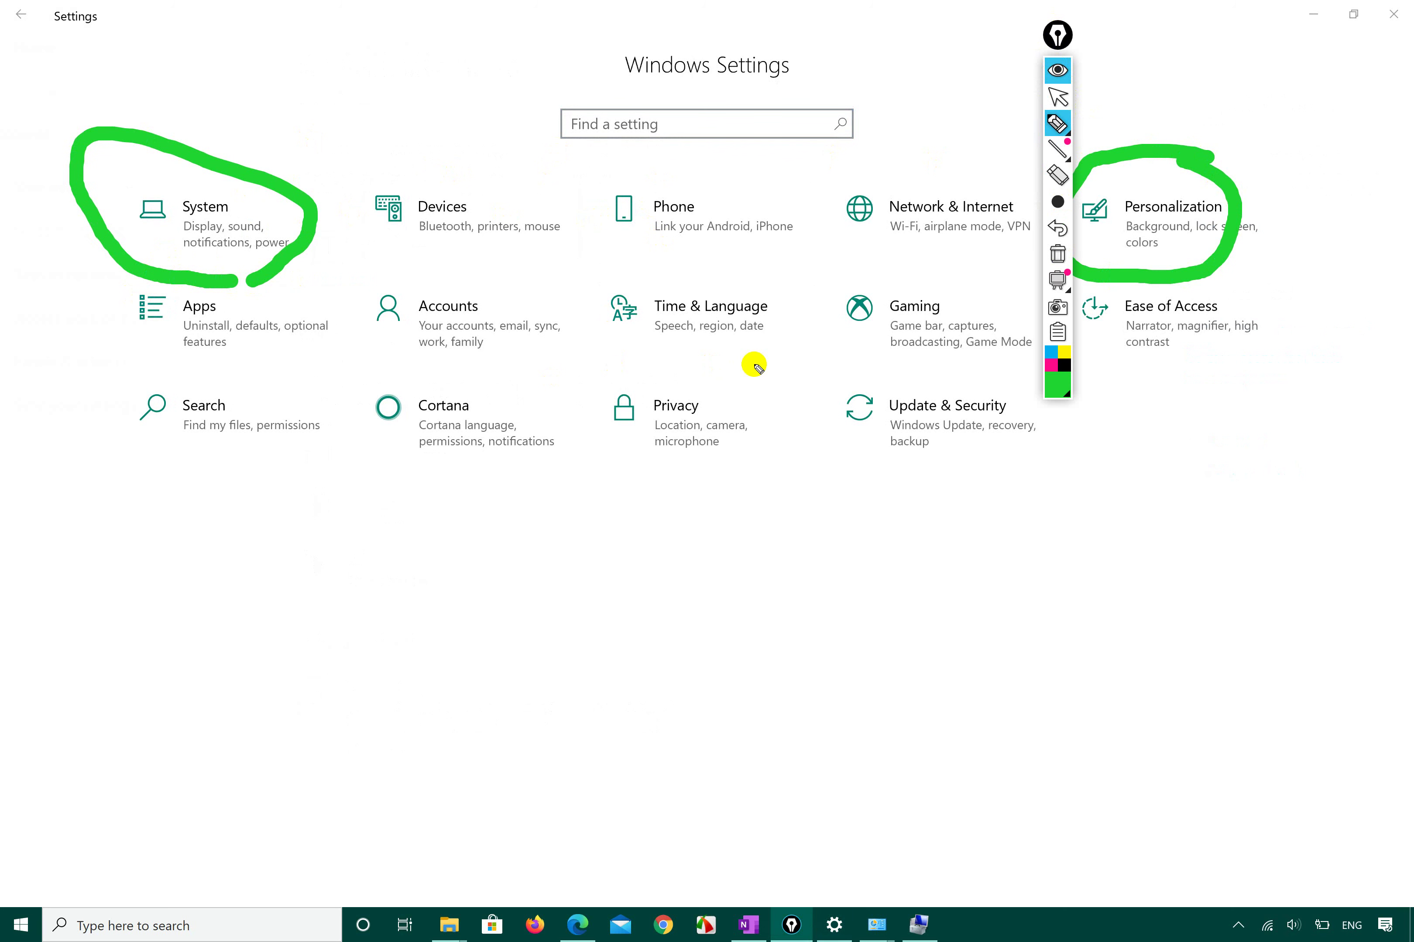
mouse_move(545, 384)
left_mouse_down()
mouse_move(384, 402)
mouse_move(555, 449)
mouse_move(548, 388)
left_mouse_up()
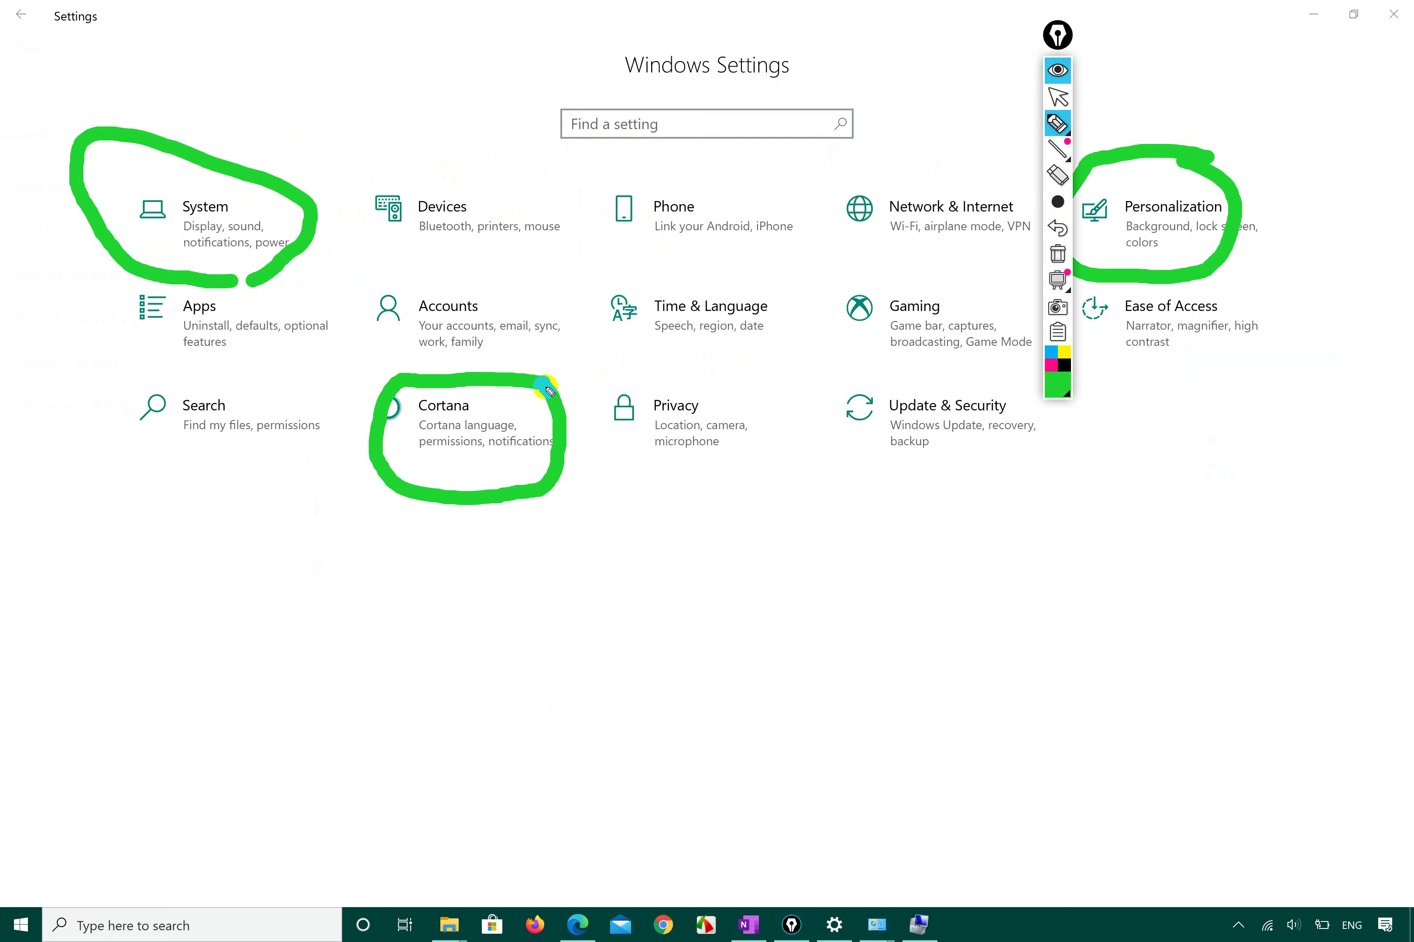
mouse_move(1104, 372)
left_mouse_down()
mouse_move(1278, 345)
mouse_move(1147, 266)
mouse_move(1082, 303)
mouse_move(1103, 372)
left_mouse_up()
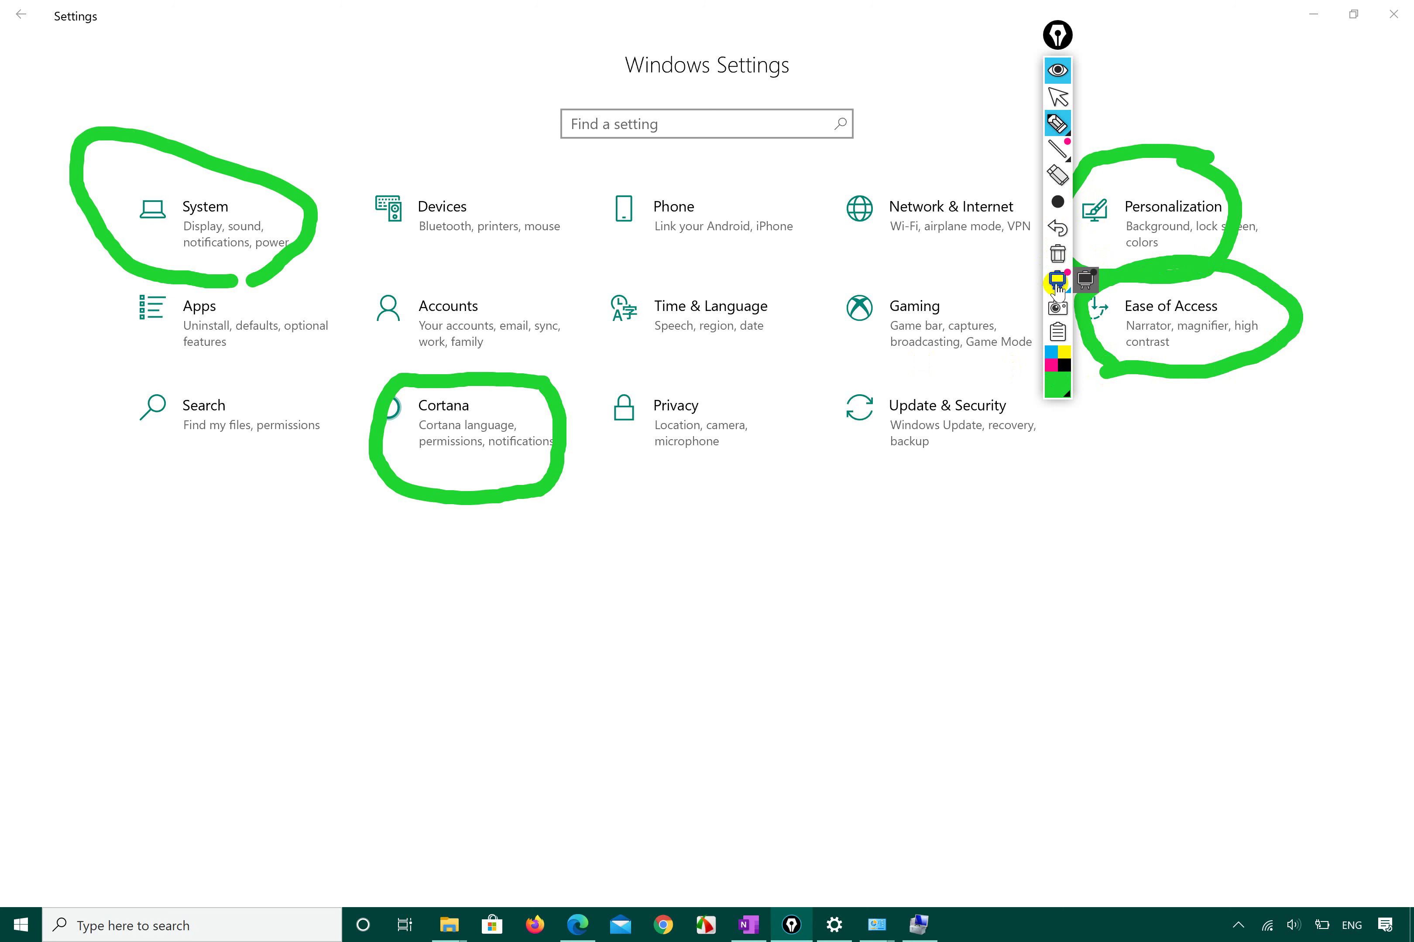
Switch the ink to red and mark Cortana, Devices, Apps and Accounts.
left_click(1059, 203)
mouse_move(1059, 383)
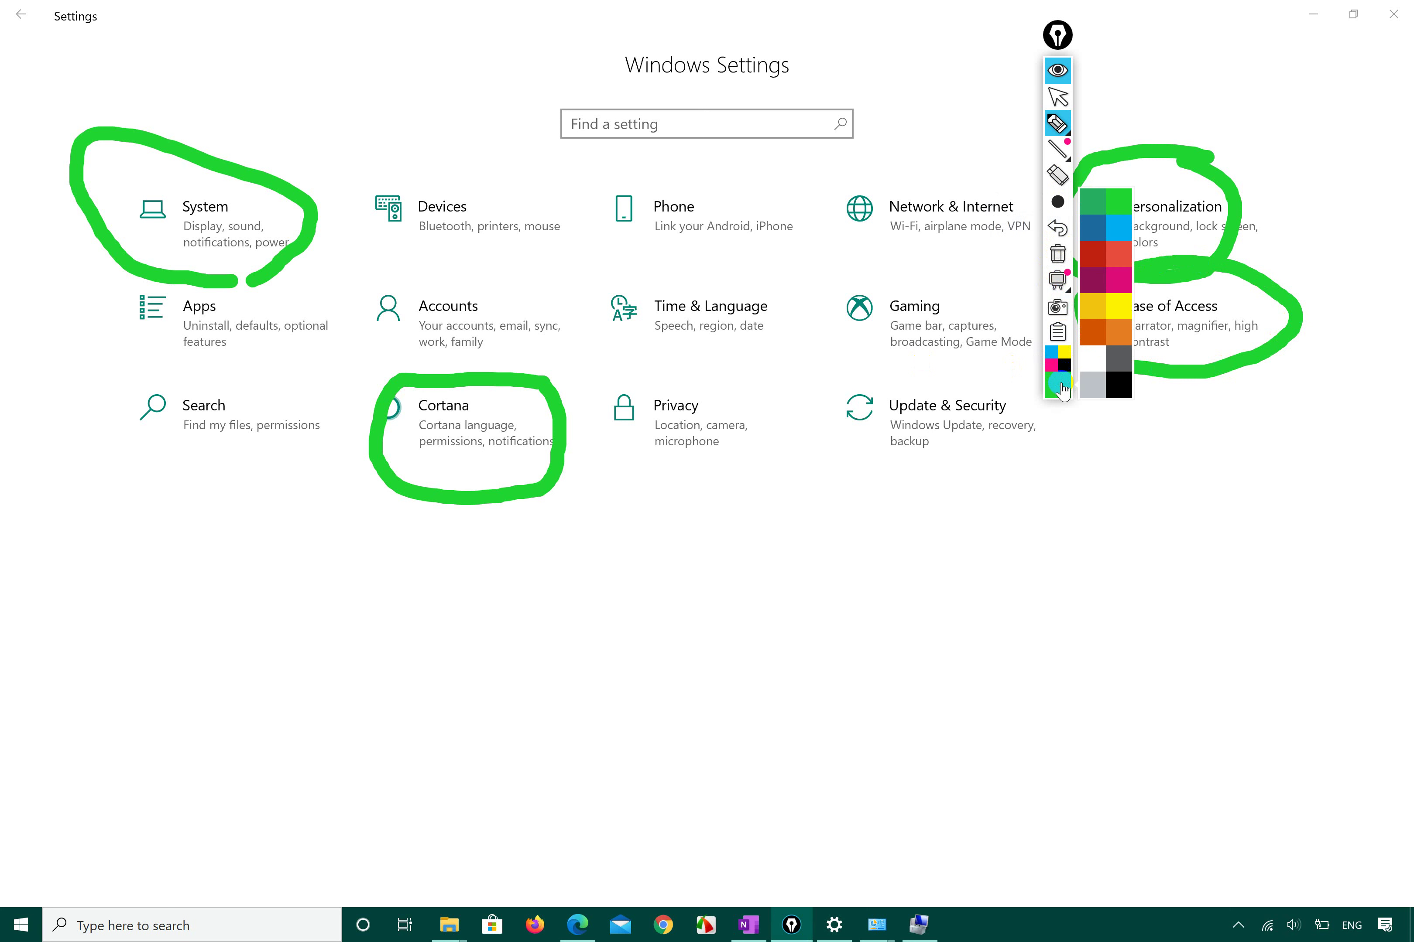
left_click(1117, 266)
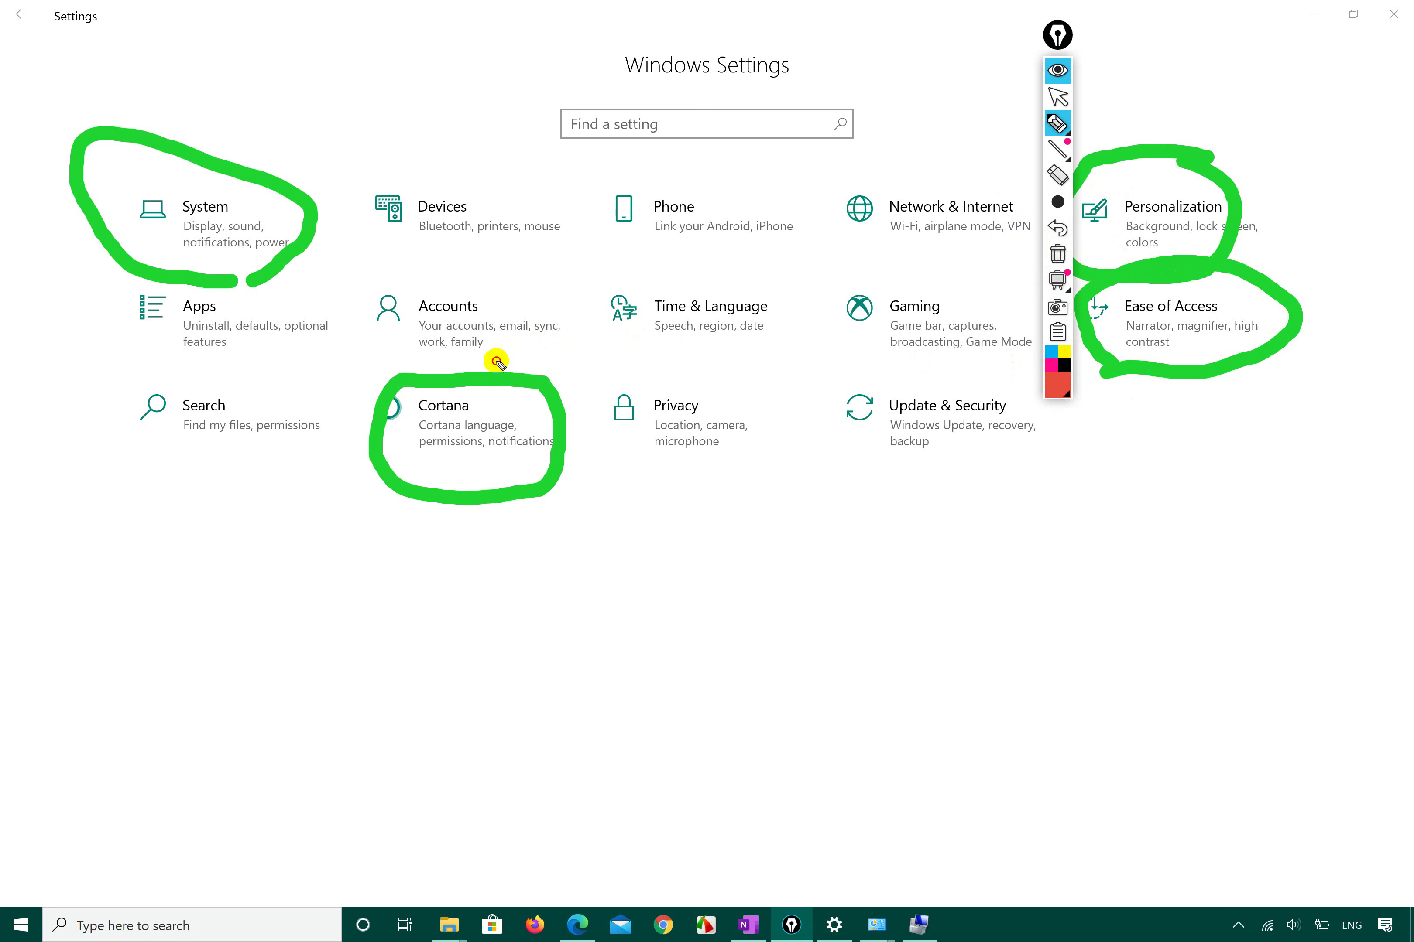
mouse_move(511, 377)
left_mouse_down()
mouse_move(600, 277)
mouse_move(511, 371)
mouse_move(476, 349)
mouse_move(511, 370)
left_mouse_up()
left_click_drag(403, 243, 439, 249)
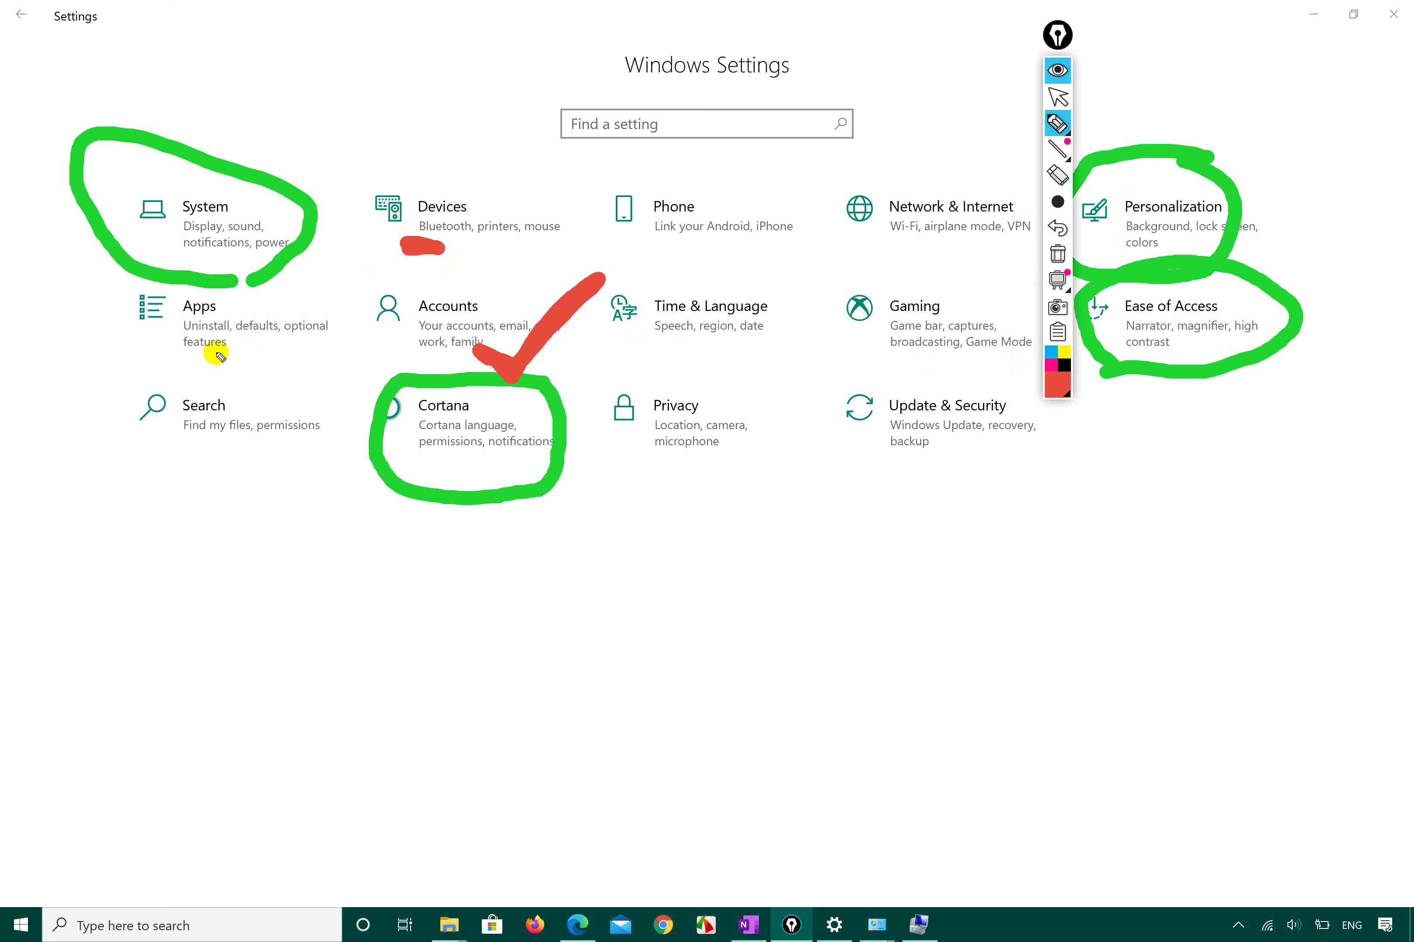
mouse_move(133, 353)
left_mouse_down()
mouse_move(222, 373)
mouse_move(330, 341)
mouse_move(258, 280)
mouse_move(120, 279)
mouse_move(97, 310)
mouse_move(132, 367)
mouse_move(160, 378)
left_mouse_up()
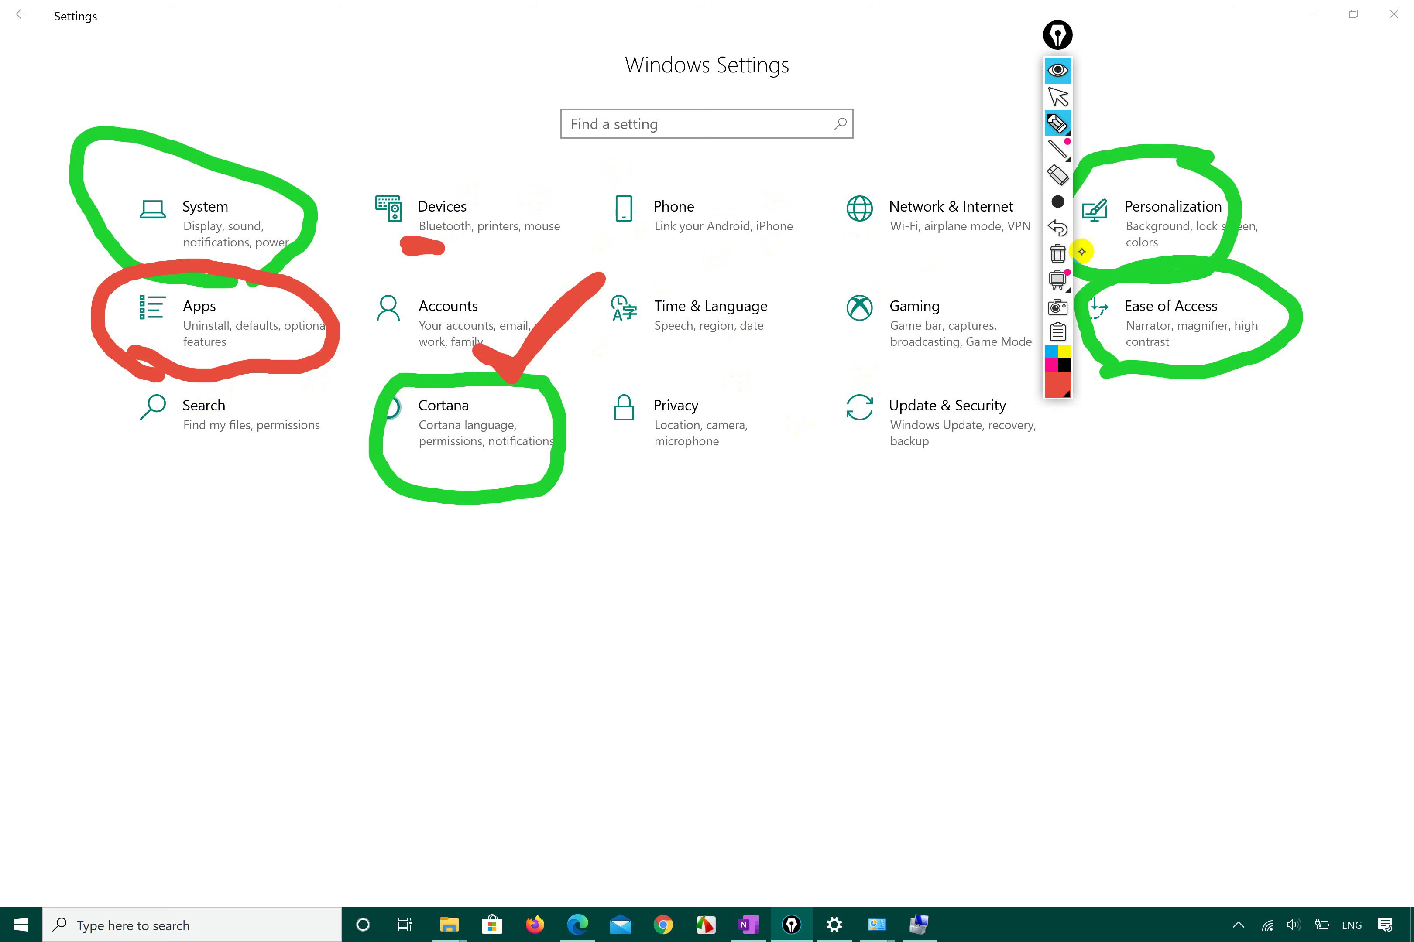
mouse_move(571, 306)
left_mouse_down()
mouse_move(530, 243)
mouse_move(383, 343)
mouse_move(523, 351)
left_mouse_up()
Close the Settings window and erase all ink from the screen.
left_click(1057, 97)
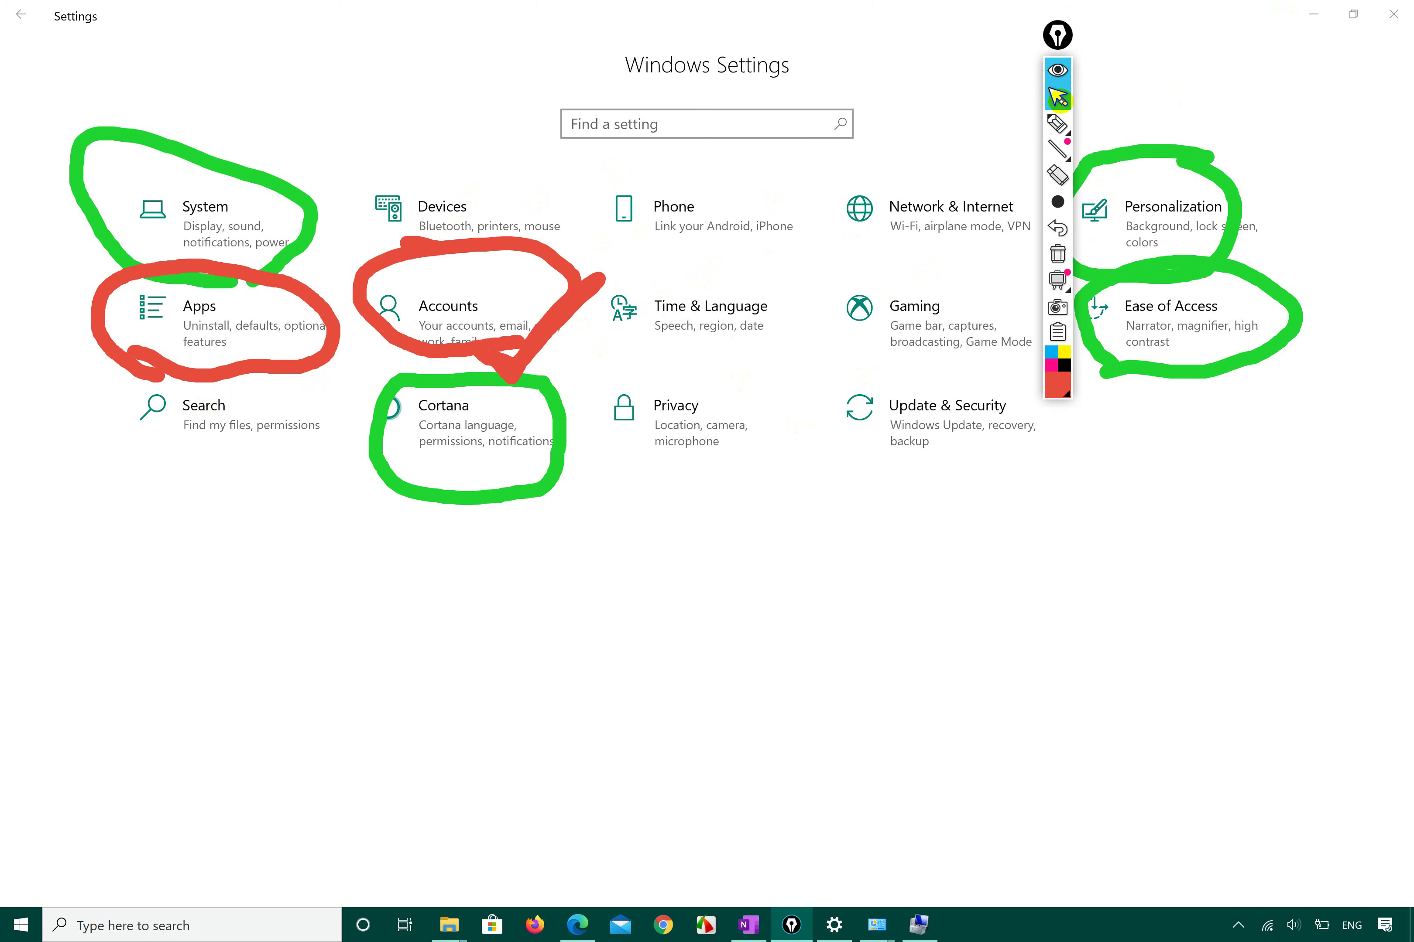
left_click(1393, 14)
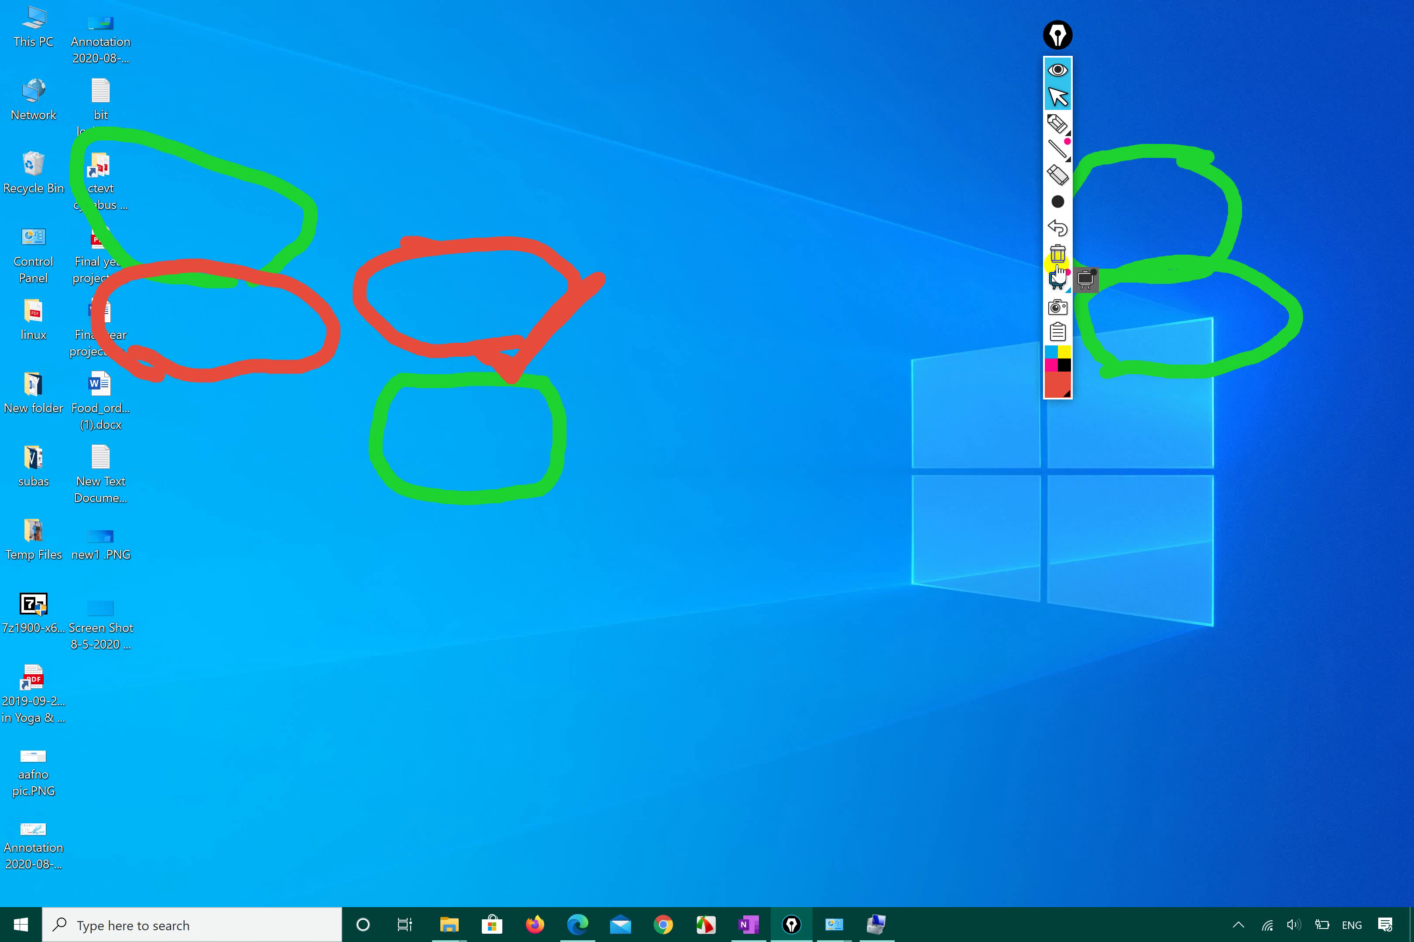
left_click(1058, 253)
Reopen Settings from the Start menu and go to Accounts' Your info page.
left_click(20, 923)
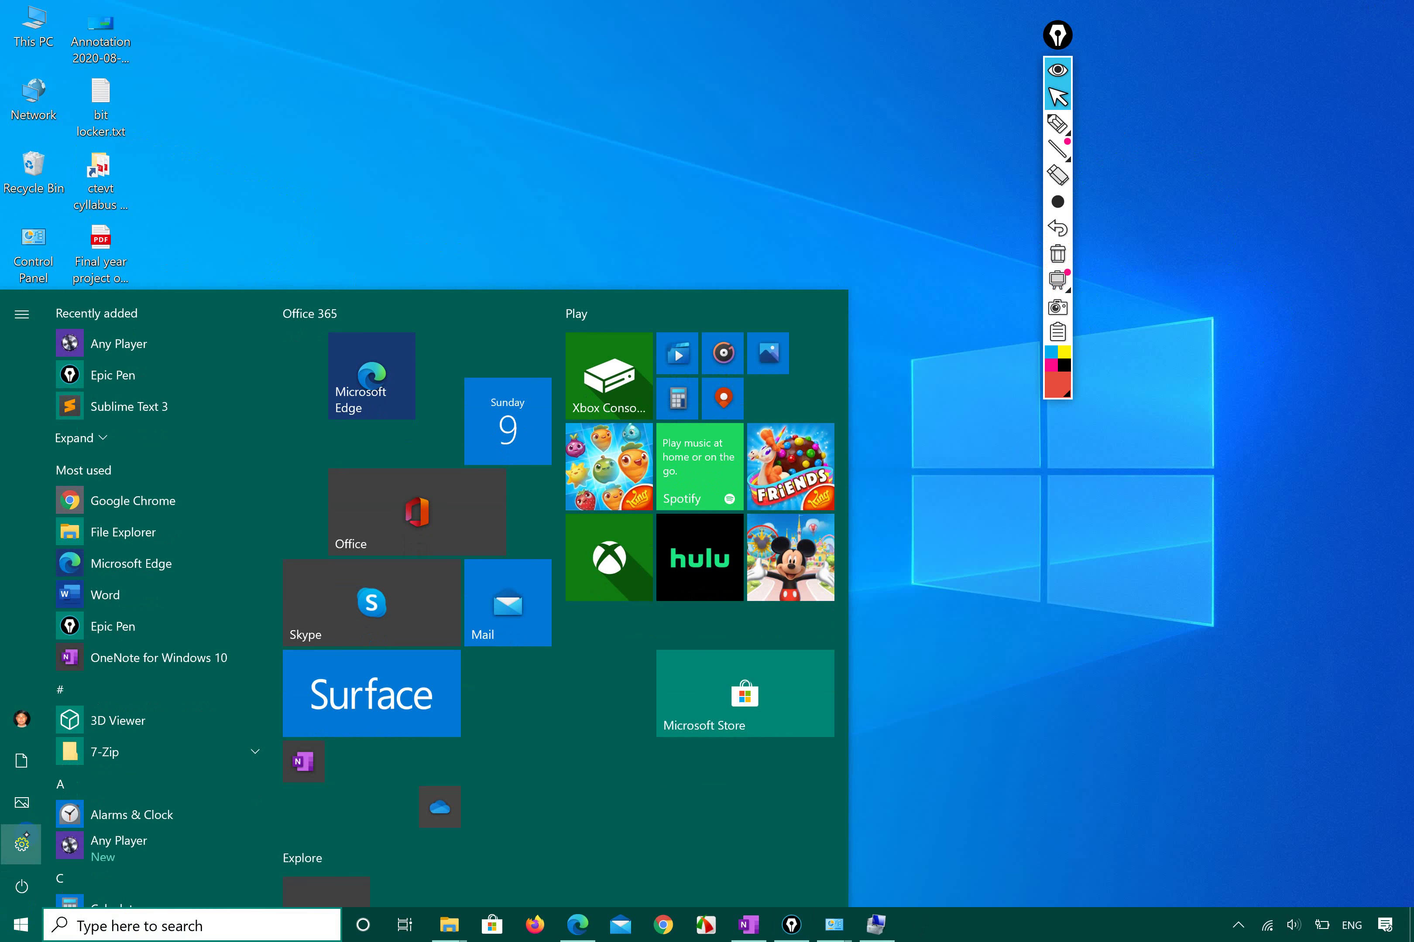
left_click(22, 842)
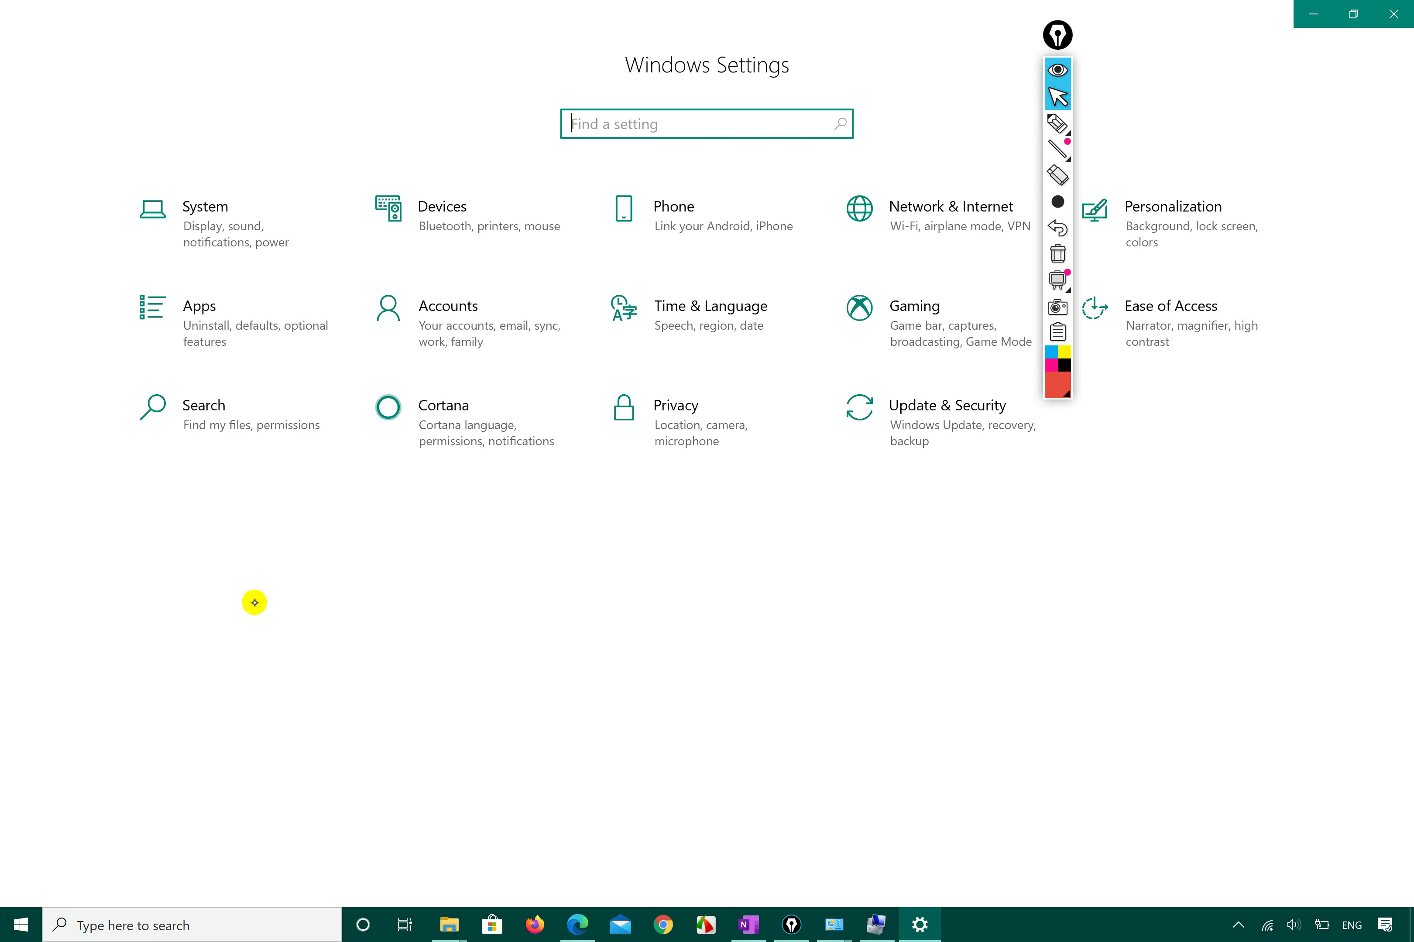
left_click(464, 326)
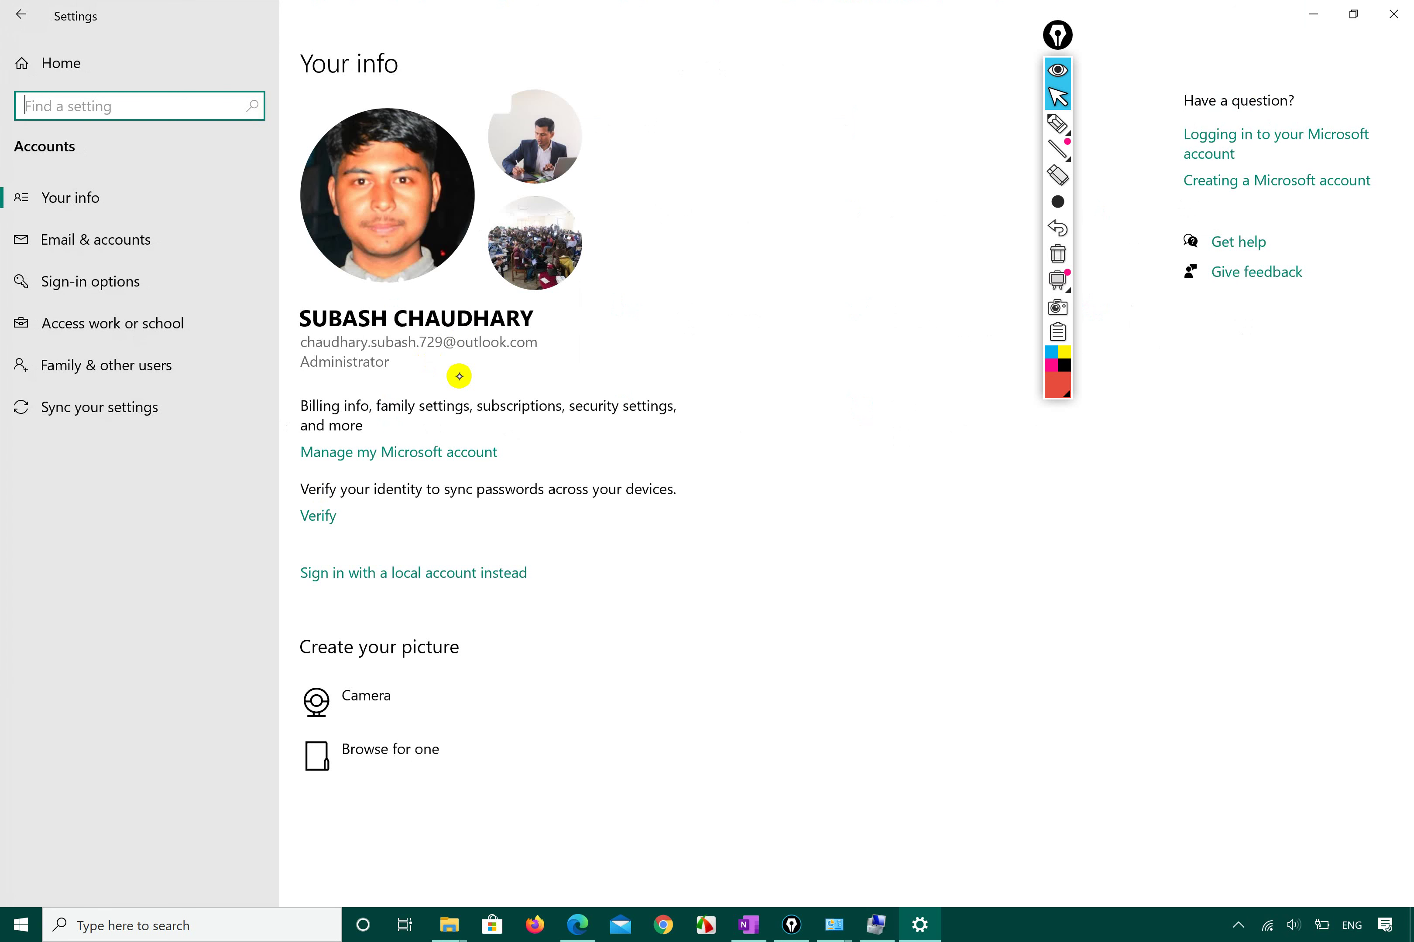
left_click(1057, 125)
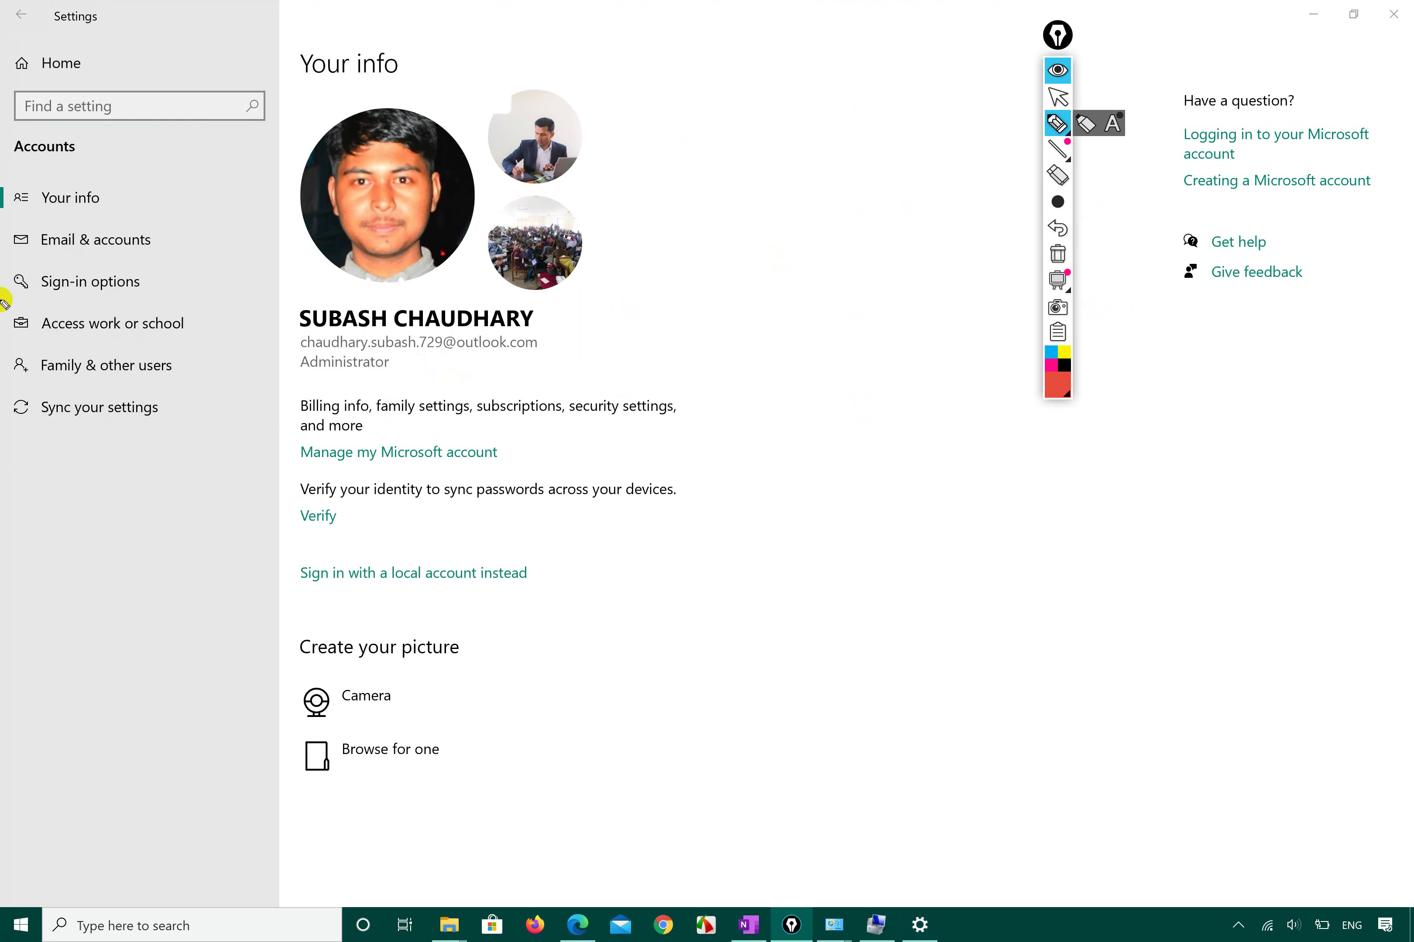
mouse_move(19, 378)
left_mouse_down()
mouse_move(166, 381)
mouse_move(196, 354)
mouse_move(7, 343)
mouse_move(13, 378)
left_mouse_up()
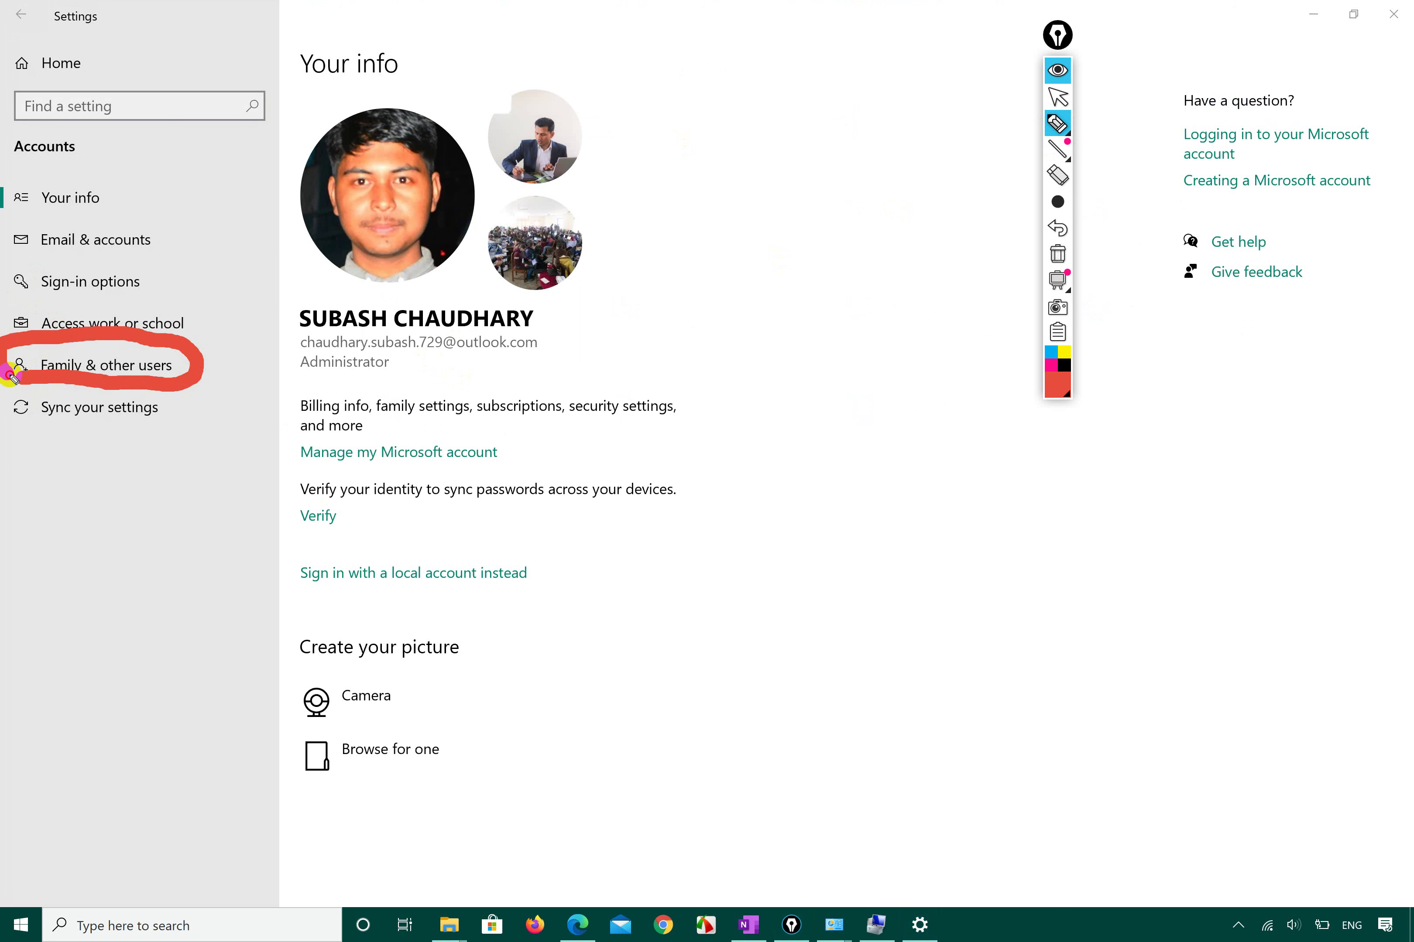
left_click(1059, 99)
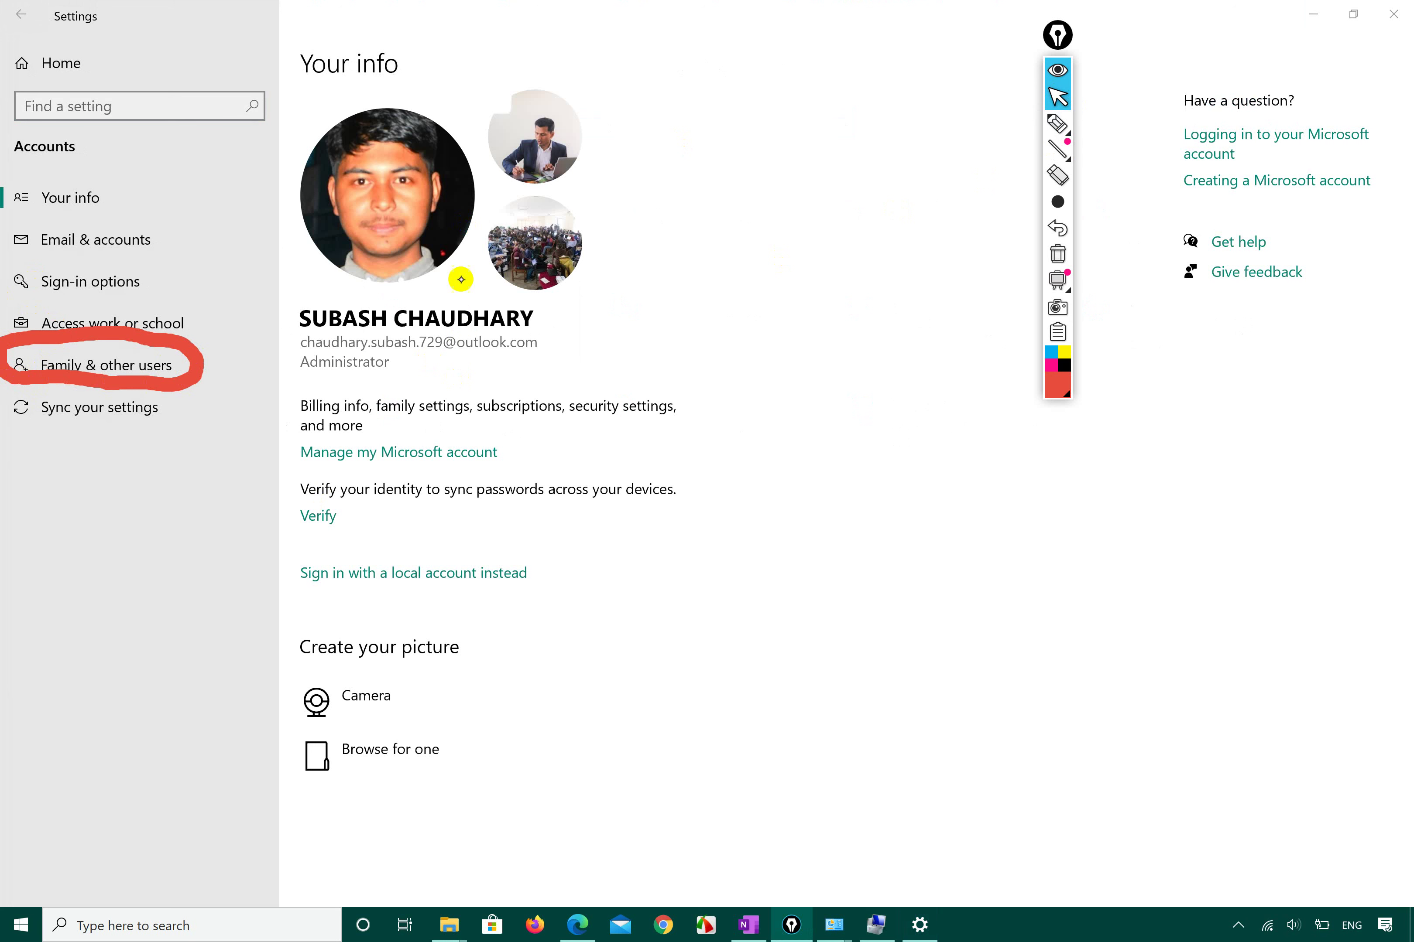
left_click(115, 363)
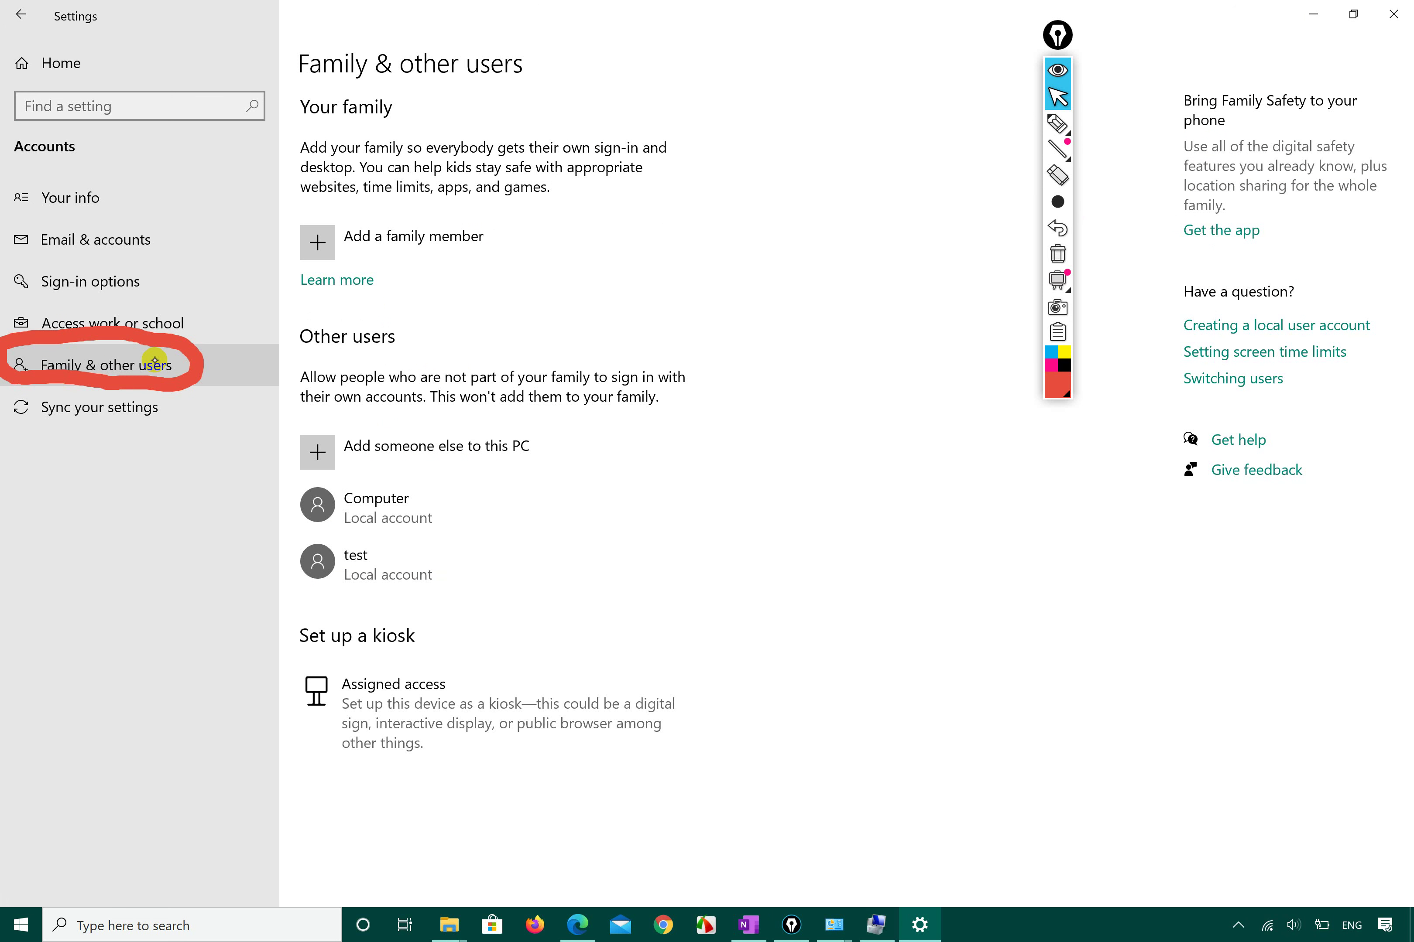
left_click(151, 198)
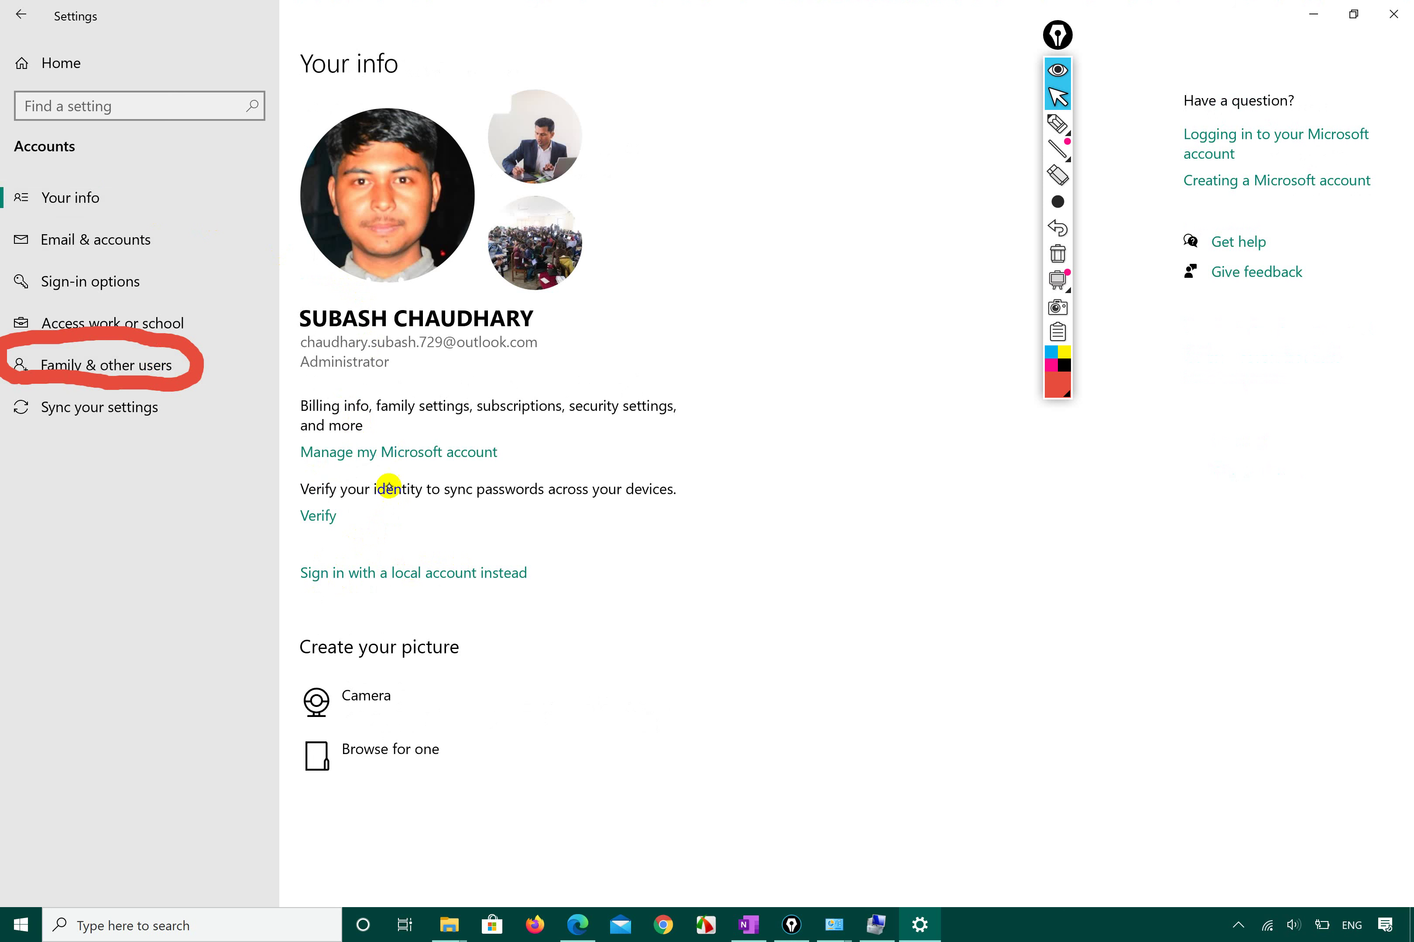
left_click(1057, 124)
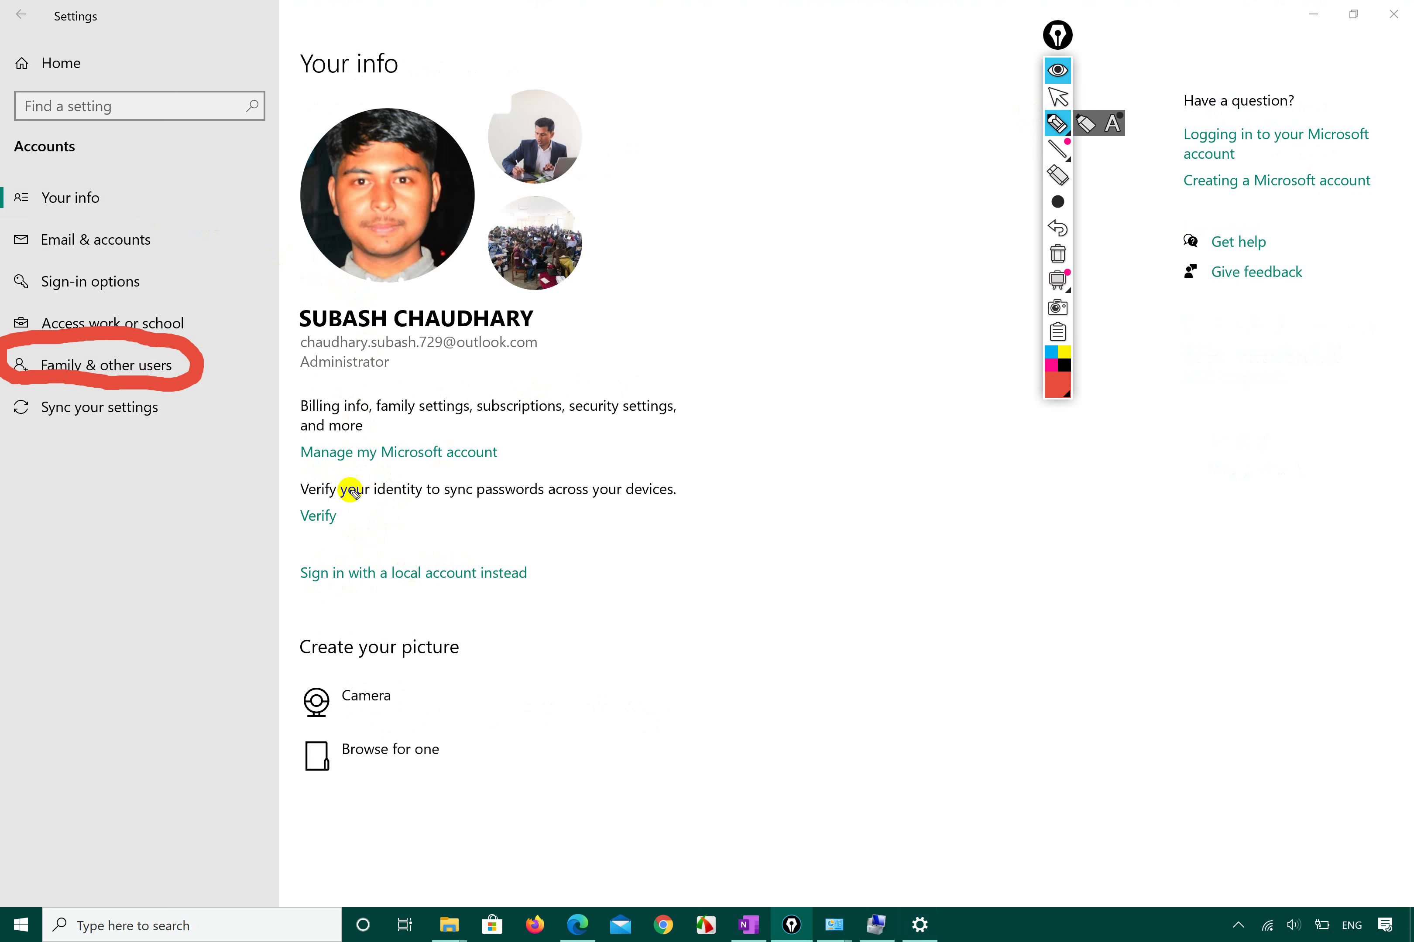
mouse_move(296, 477)
left_mouse_down()
mouse_move(532, 467)
mouse_move(301, 421)
mouse_move(292, 474)
left_mouse_up()
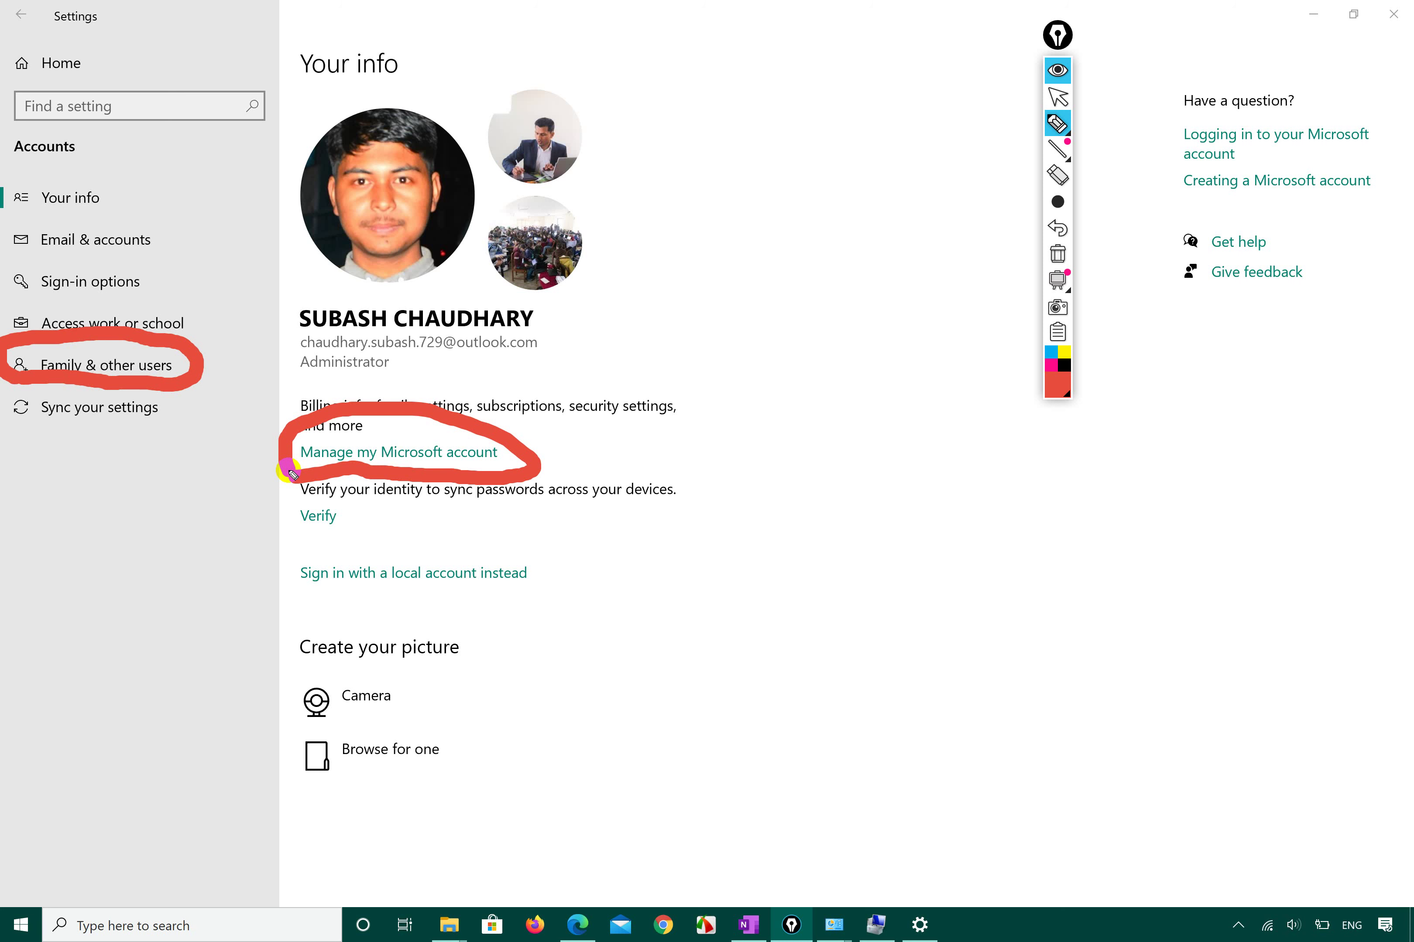
mouse_move(486, 486)
left_mouse_down()
mouse_move(499, 428)
mouse_move(292, 433)
mouse_move(284, 471)
left_mouse_up()
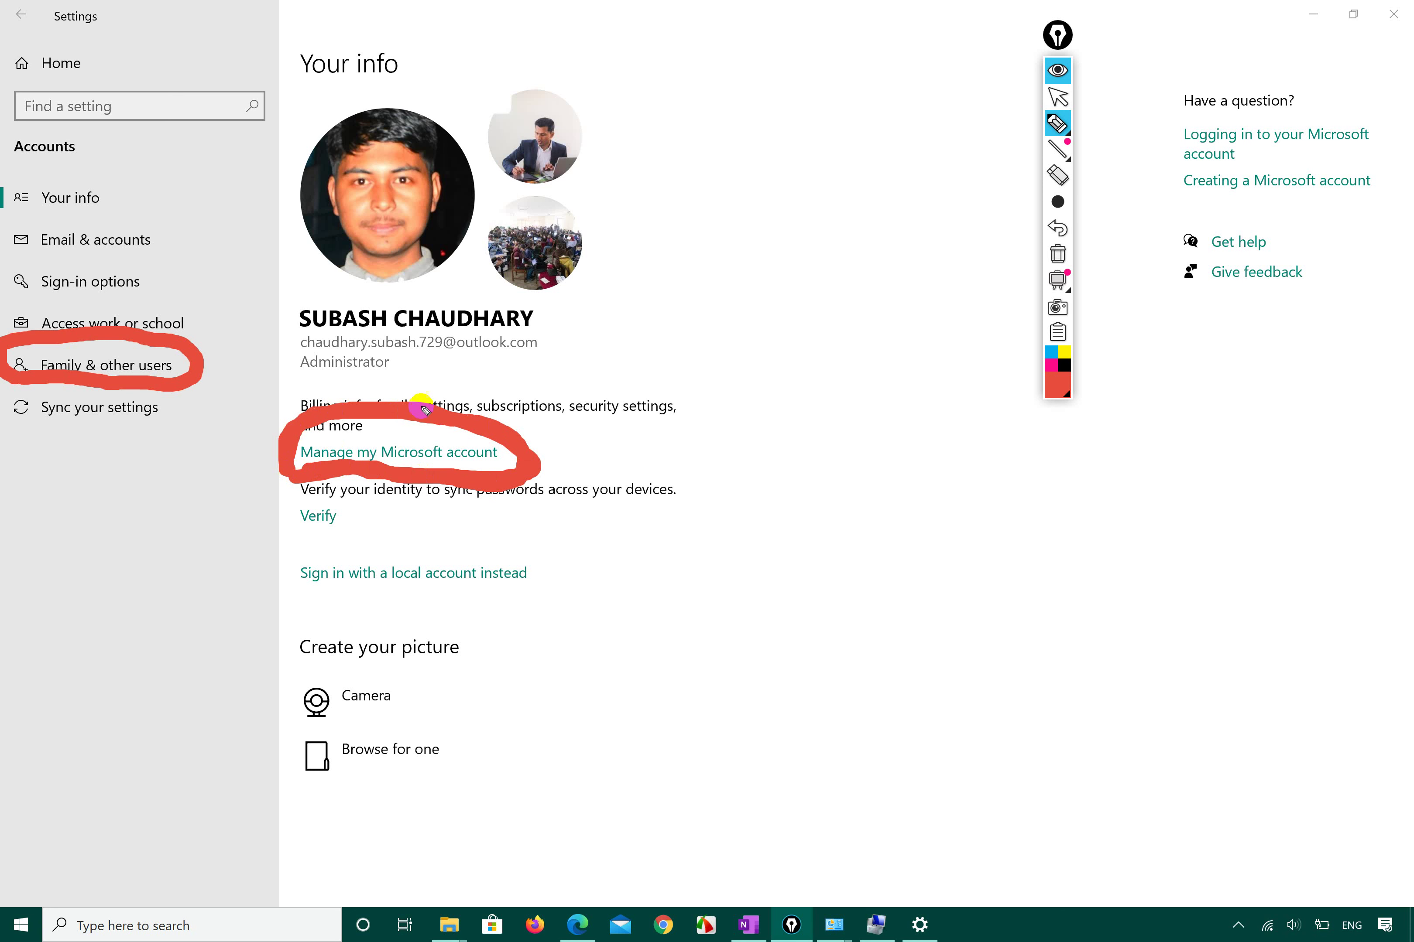
left_click(1057, 255)
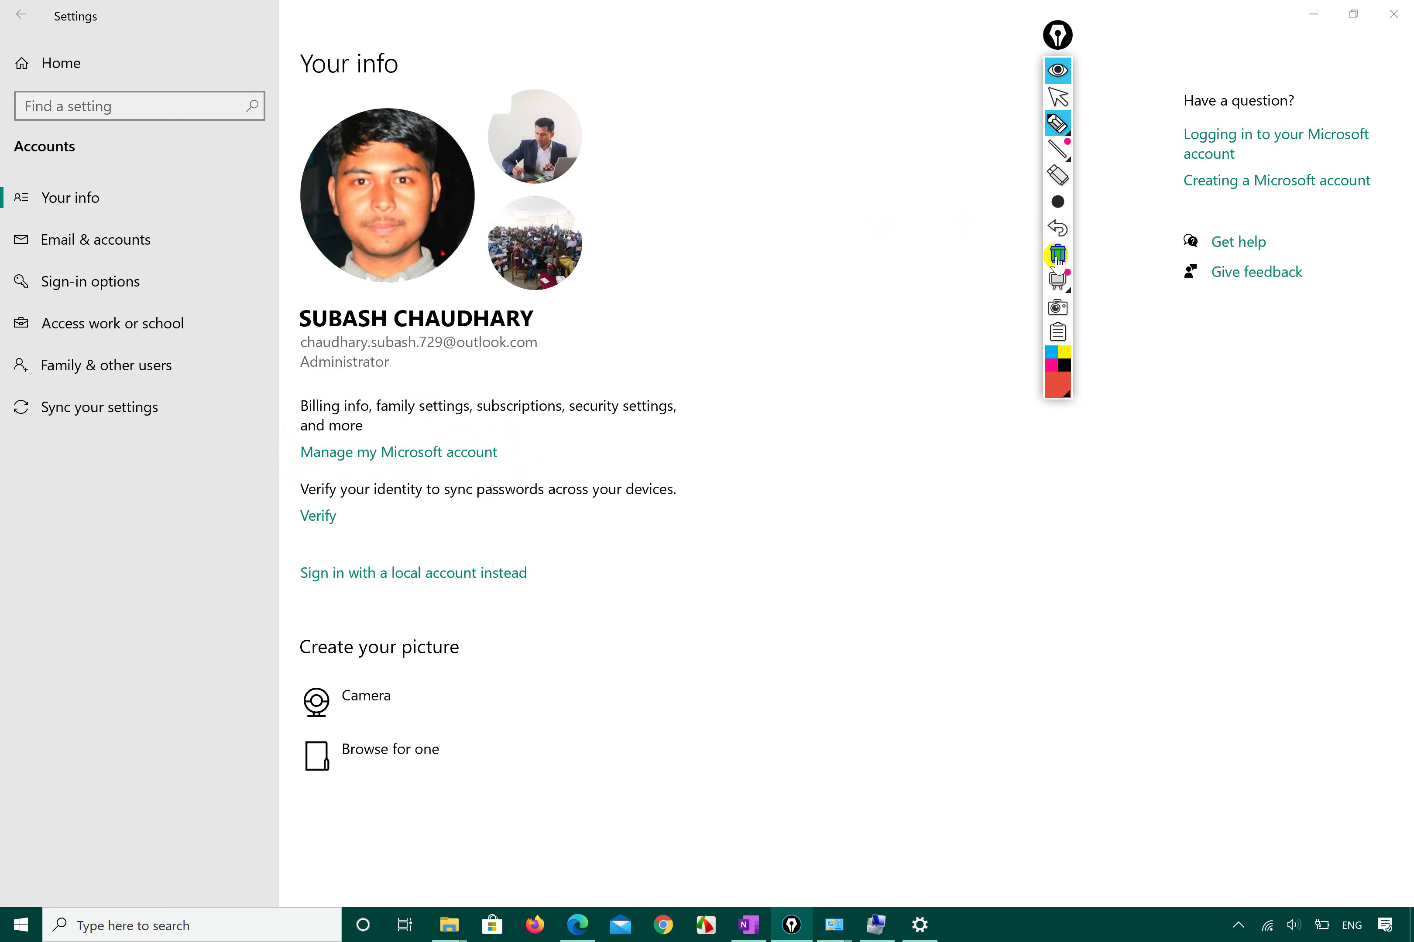
left_click(1057, 96)
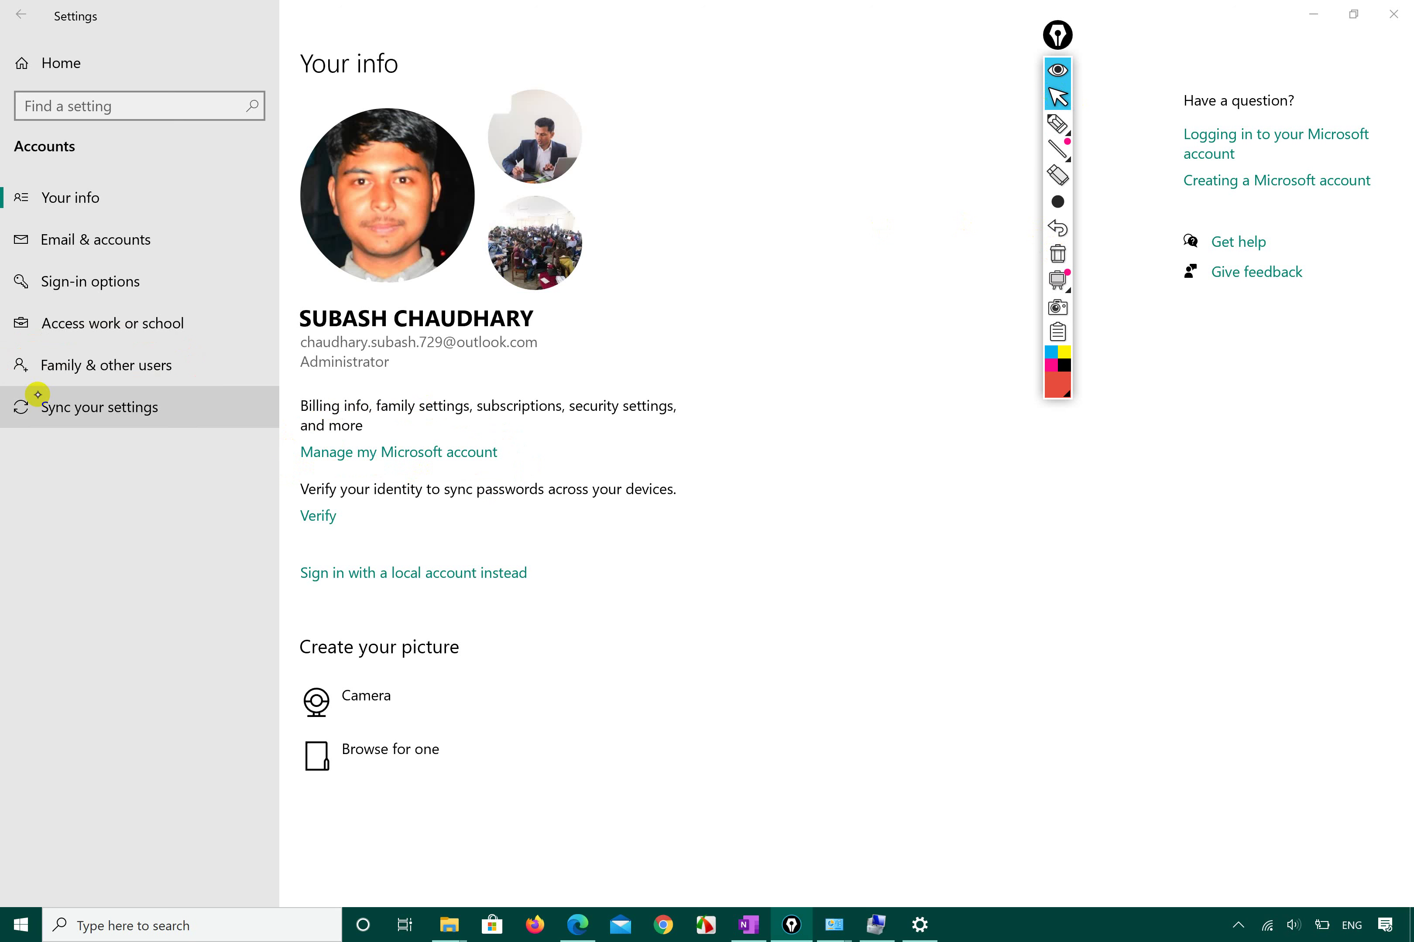
On Family & other users, circle and erase Add a family member, then open Learn more.
left_click(117, 366)
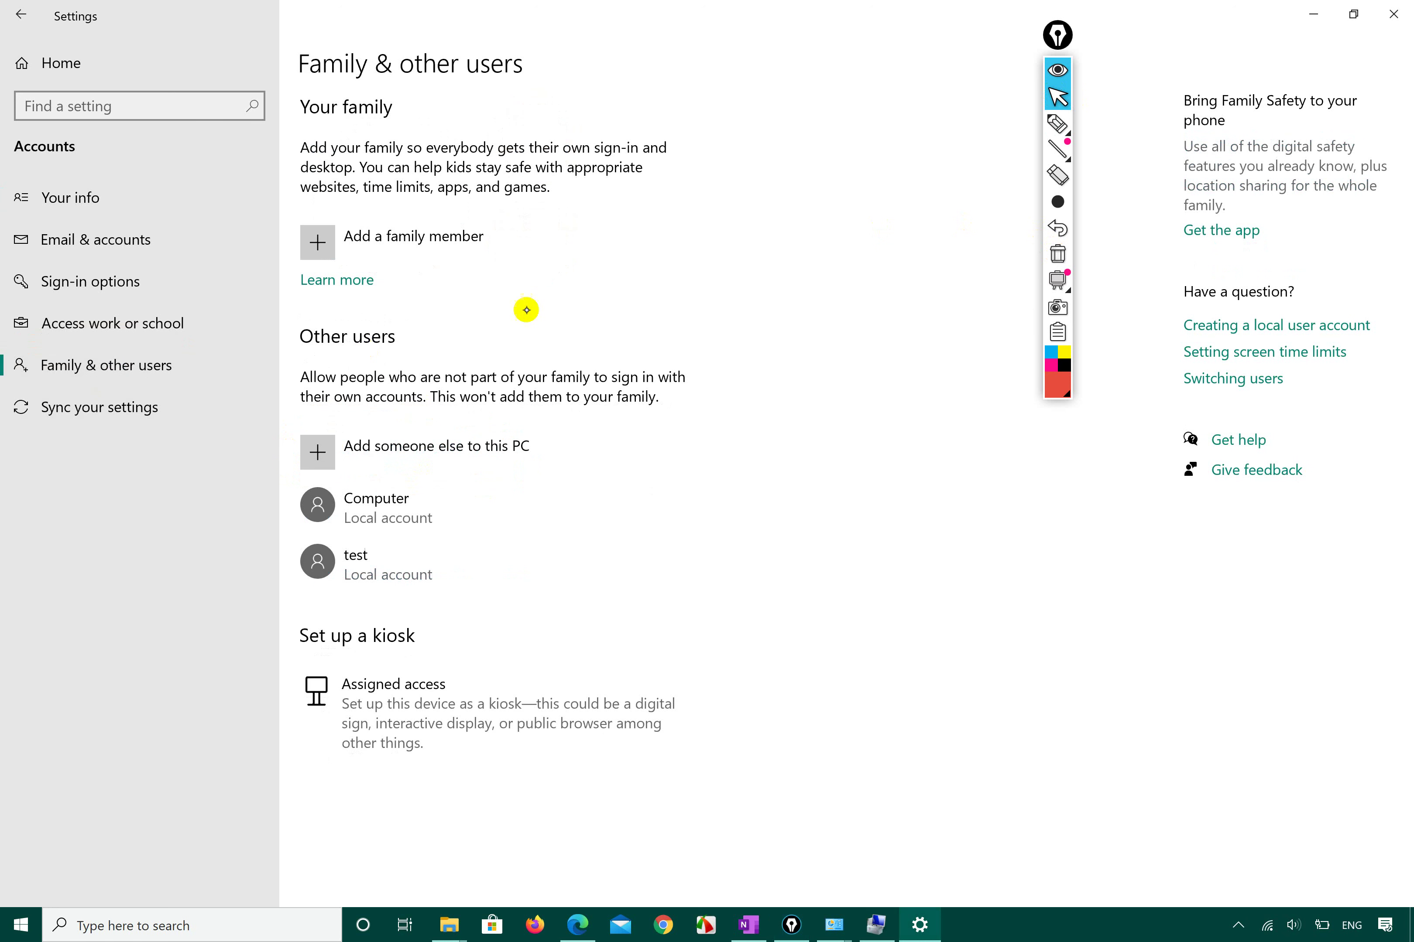
left_click(1059, 126)
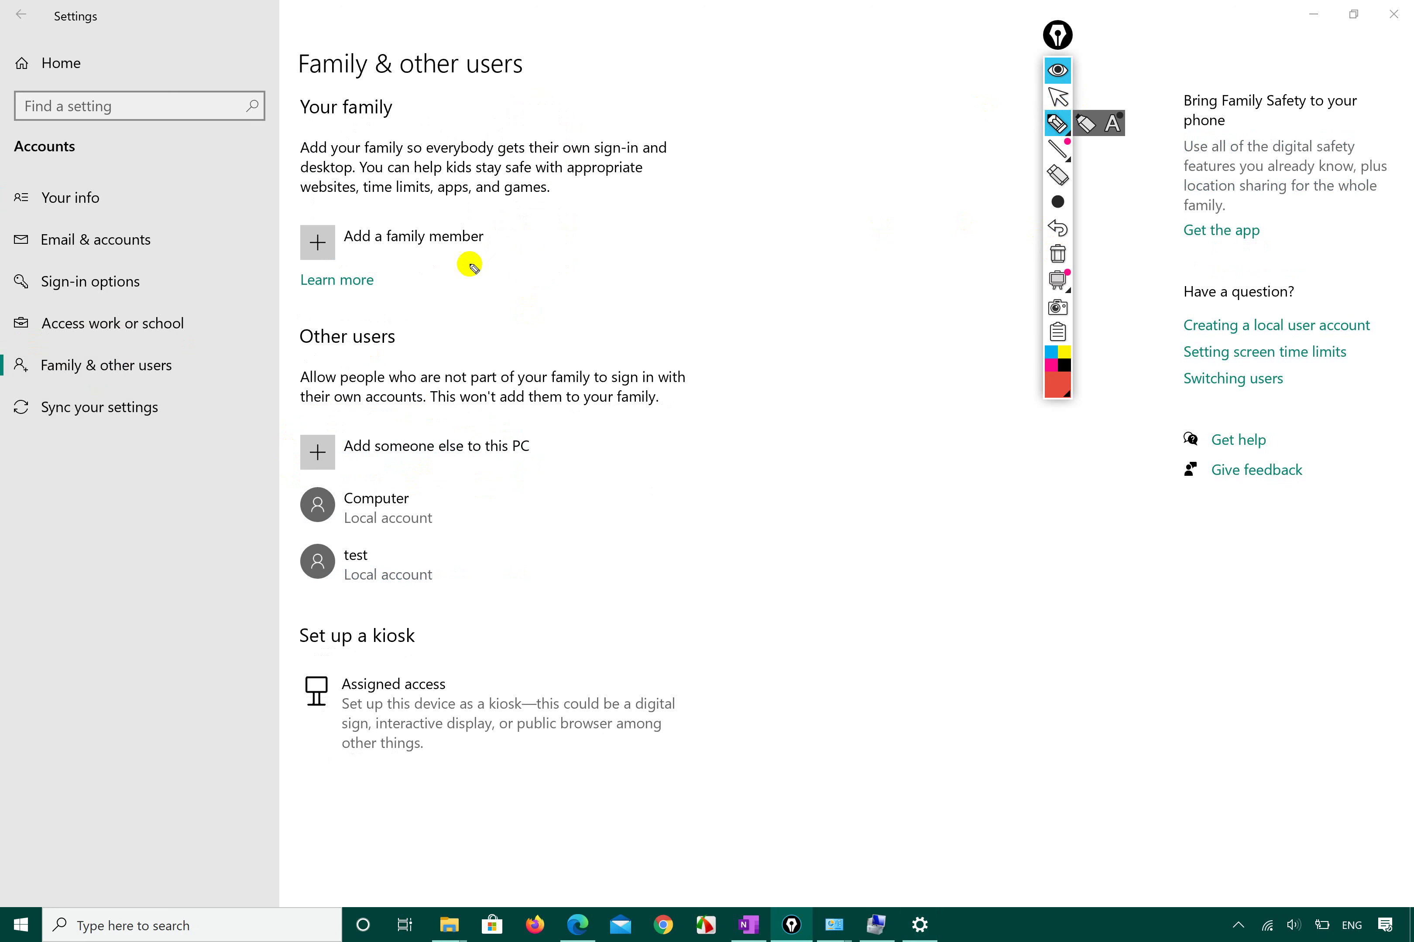
mouse_move(301, 304)
left_mouse_down()
mouse_move(525, 252)
mouse_move(362, 182)
mouse_move(268, 232)
mouse_move(267, 302)
mouse_move(289, 319)
mouse_move(320, 293)
left_mouse_up()
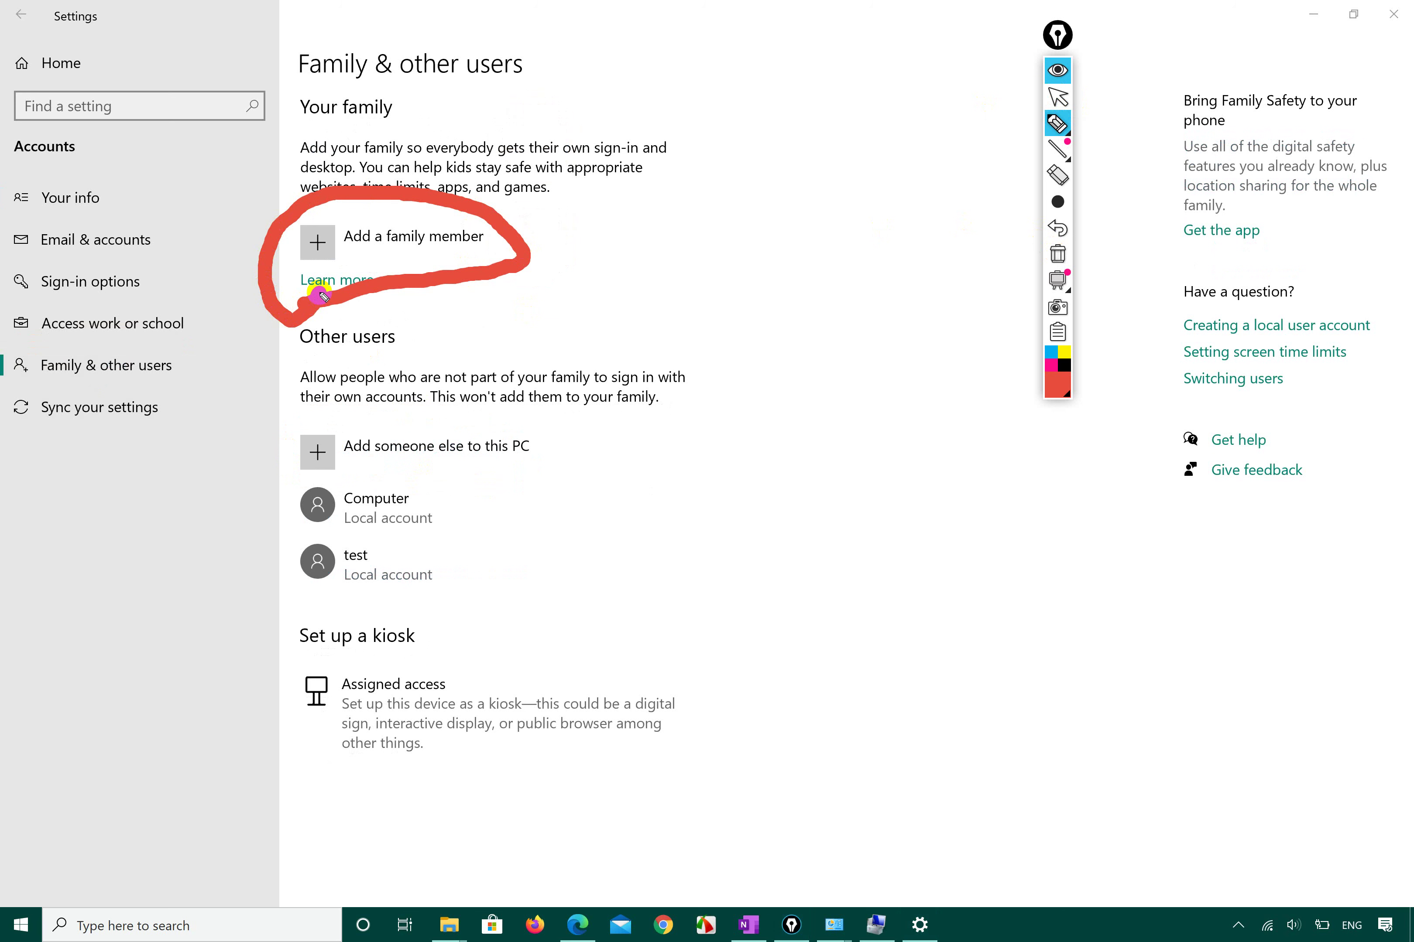
mouse_move(1068, 219)
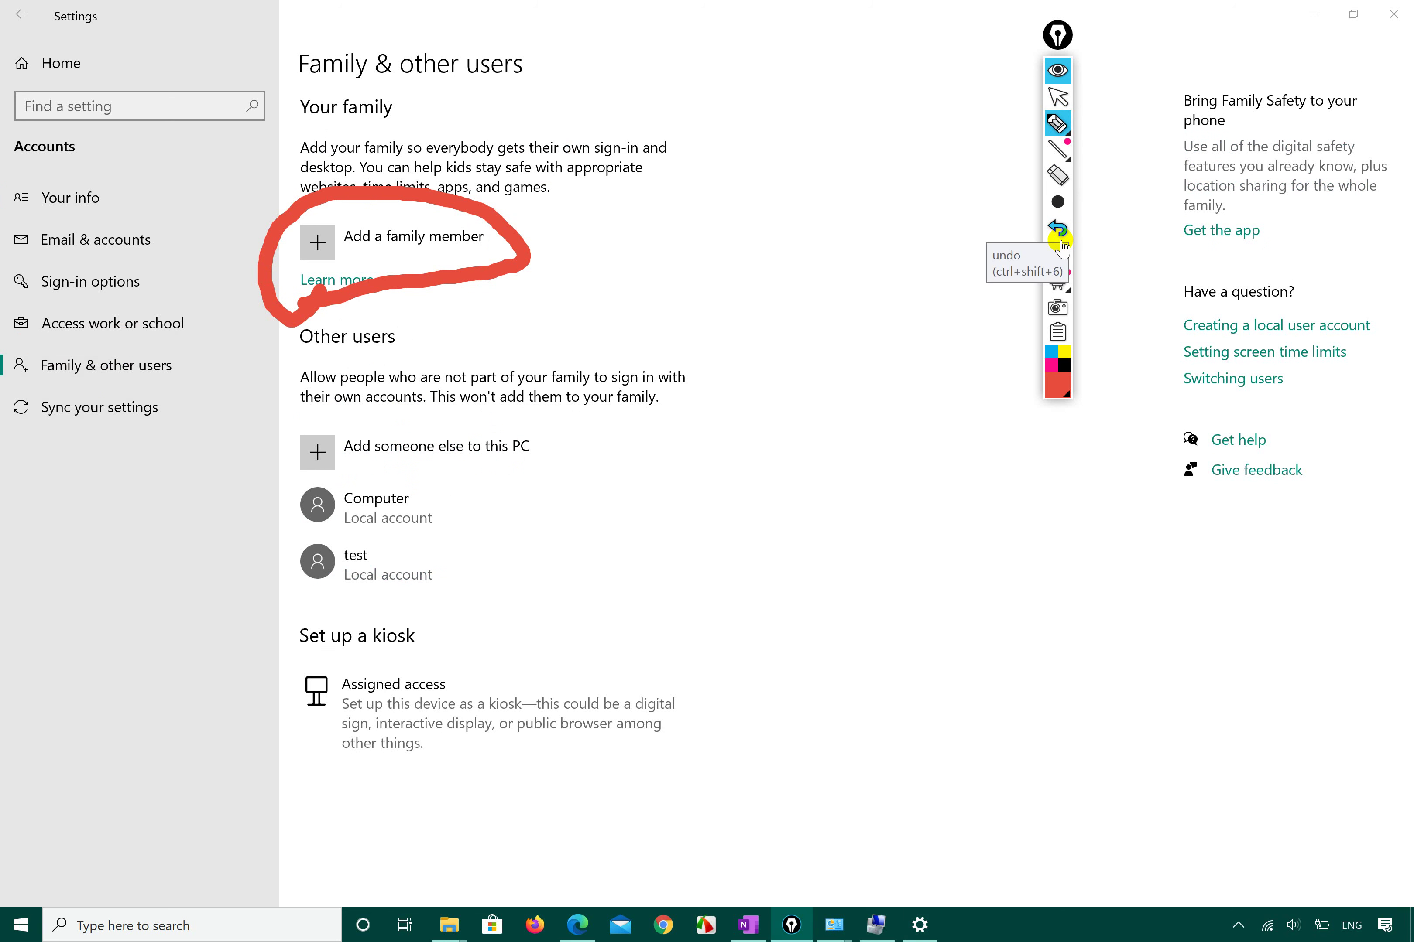
left_click(1057, 254)
left_click(1057, 97)
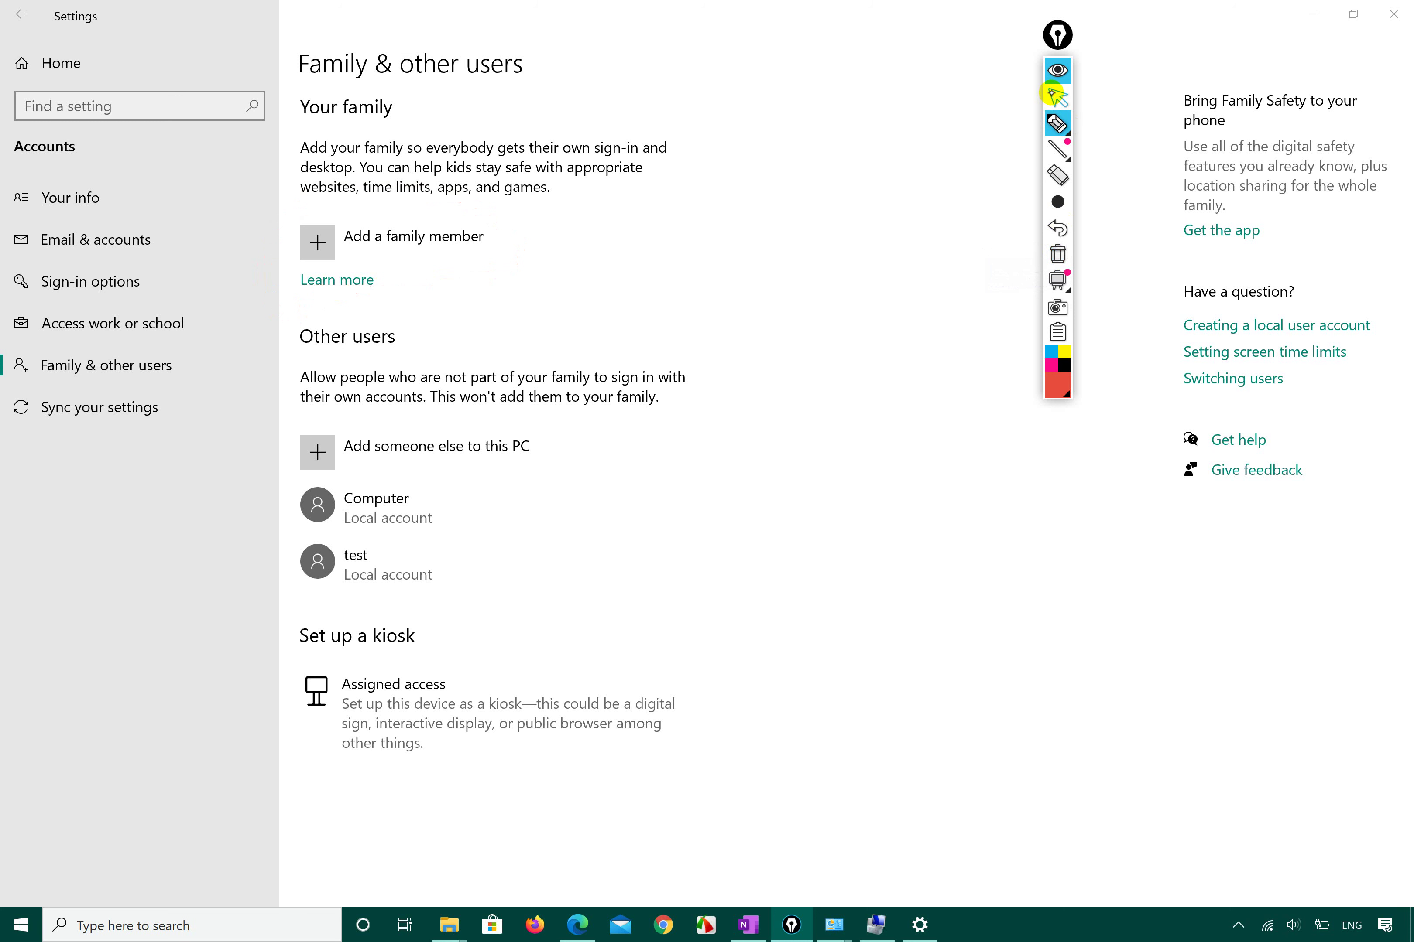
left_click(353, 284)
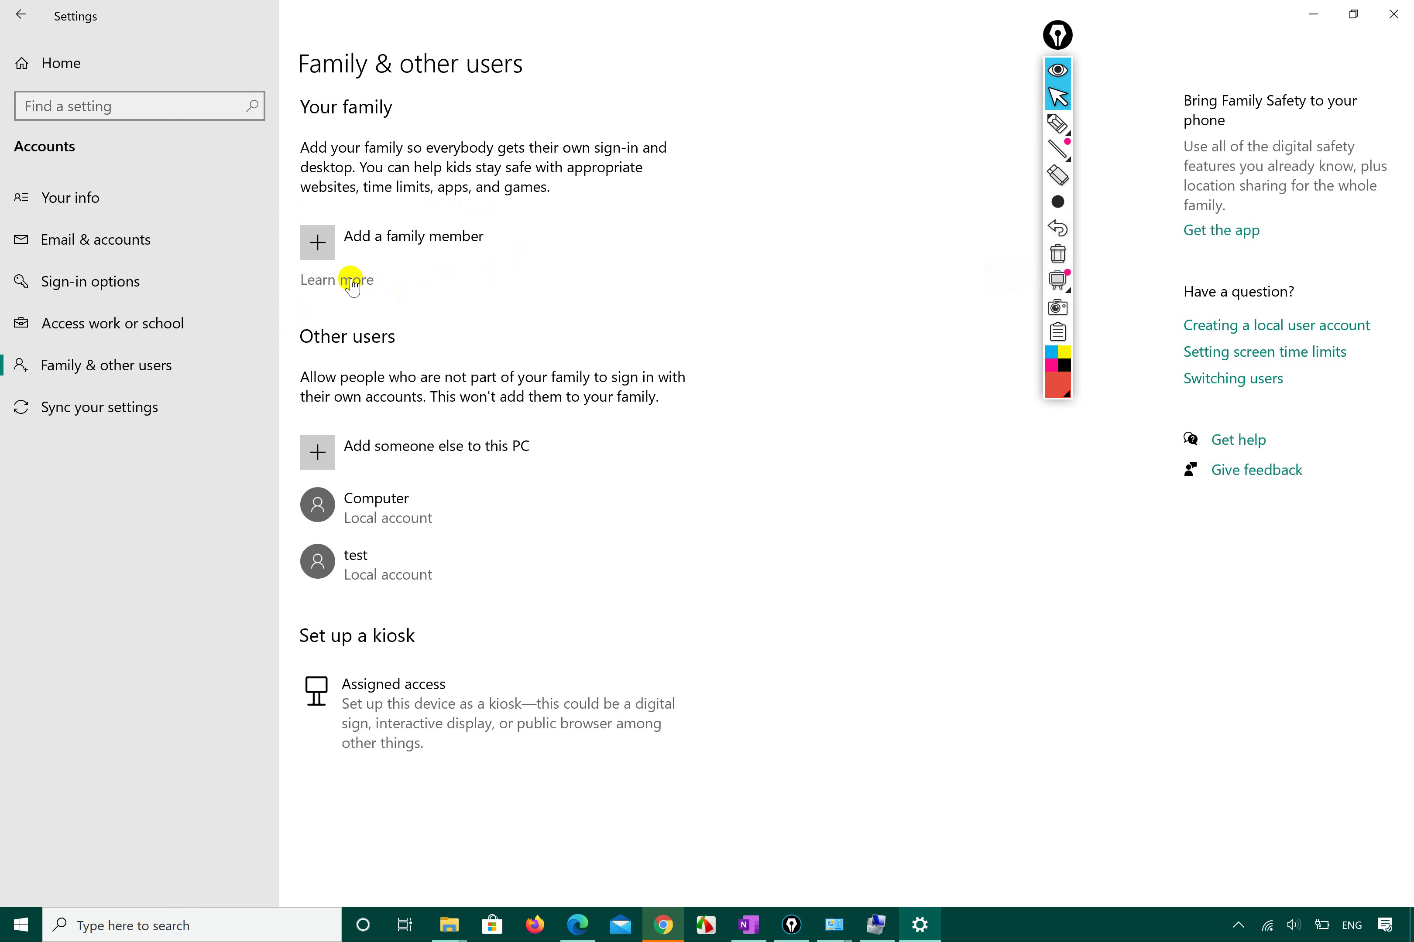
Read the 'What is a Microsoft family group?' article in Chrome, then minimize it.
left_click(662, 925)
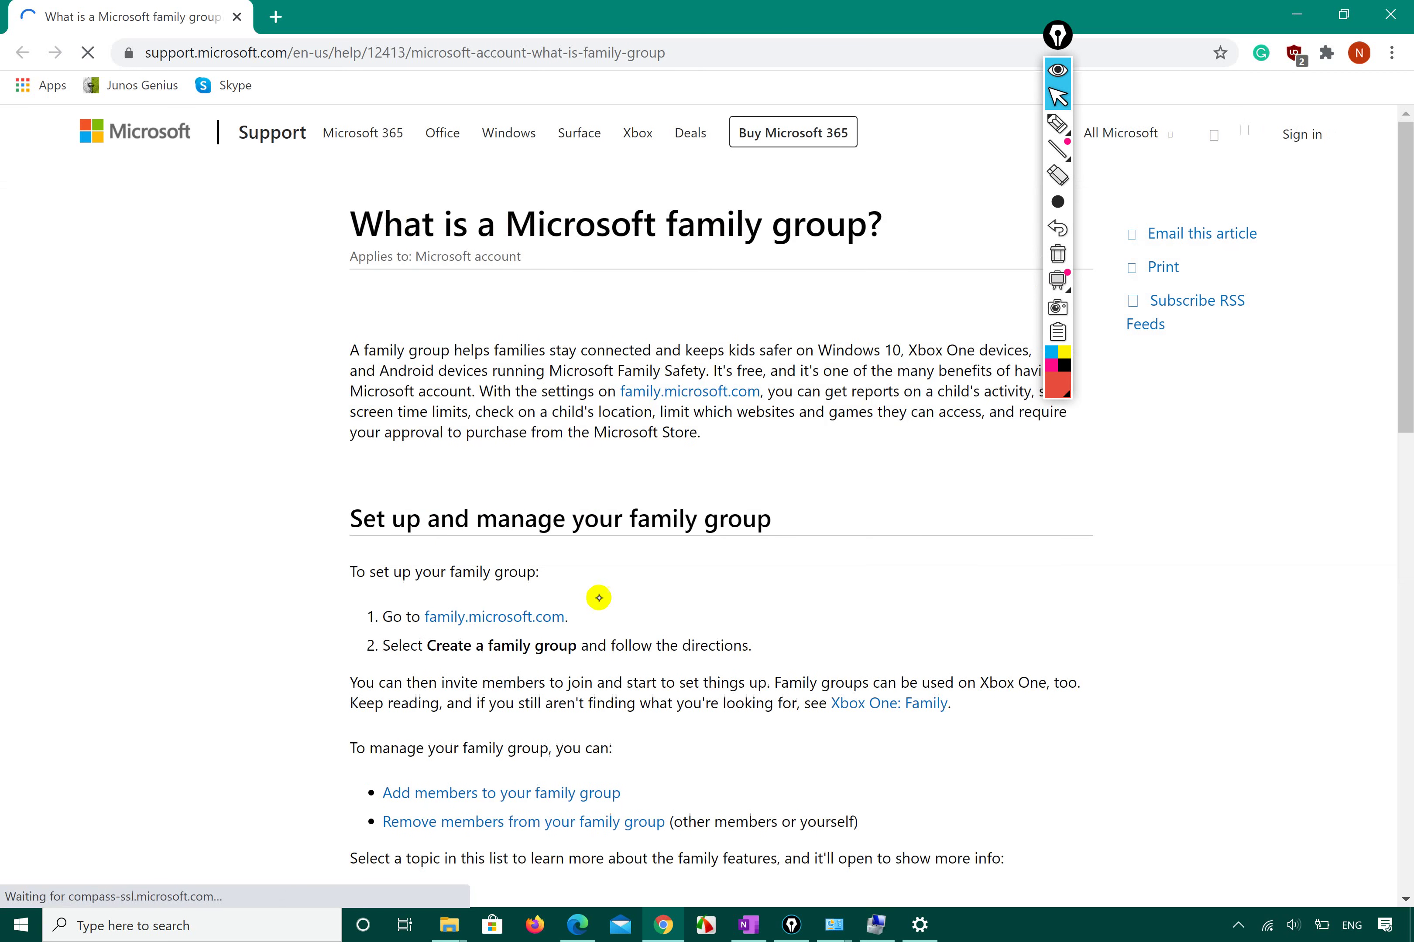
scroll(597, 596, "down", 12)
scroll(597, 596, "down", 3)
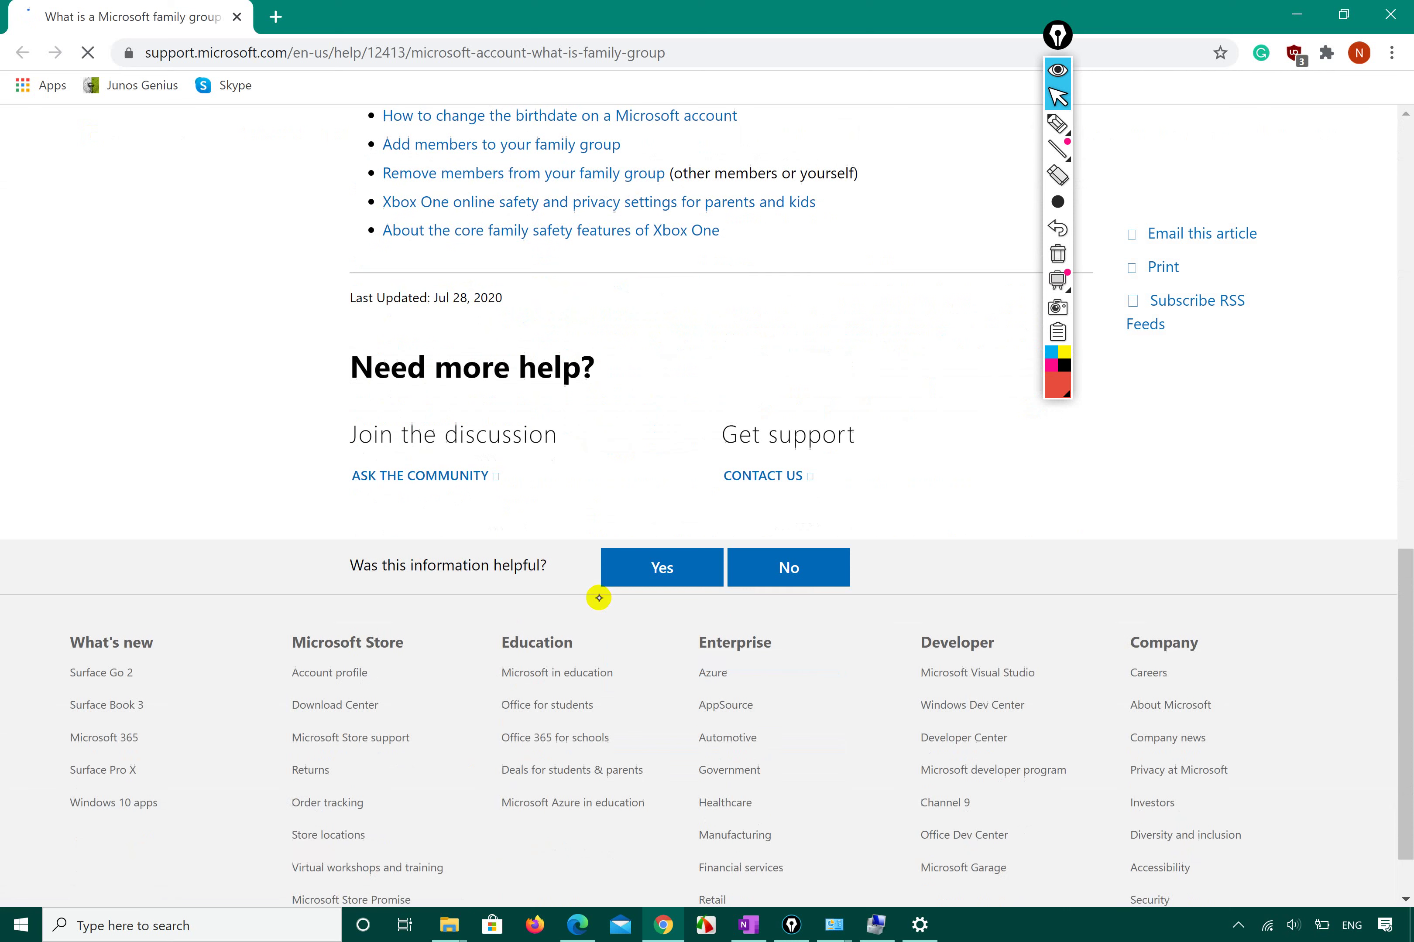
left_click(1283, 10)
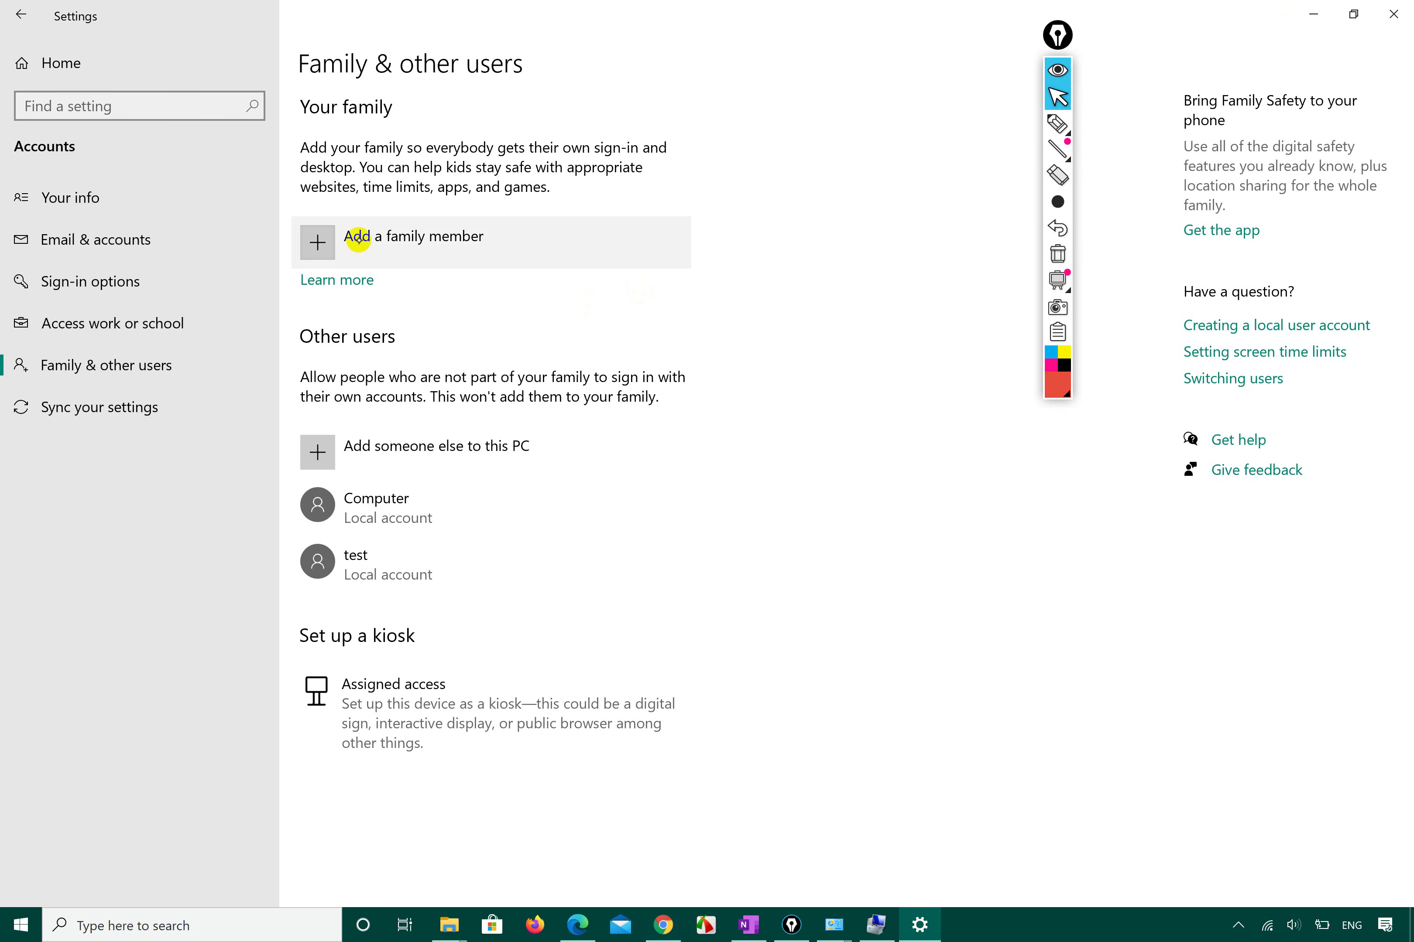
Open Add a family member, underline the heading and Add a member in red, and screenshot it.
left_click(315, 241)
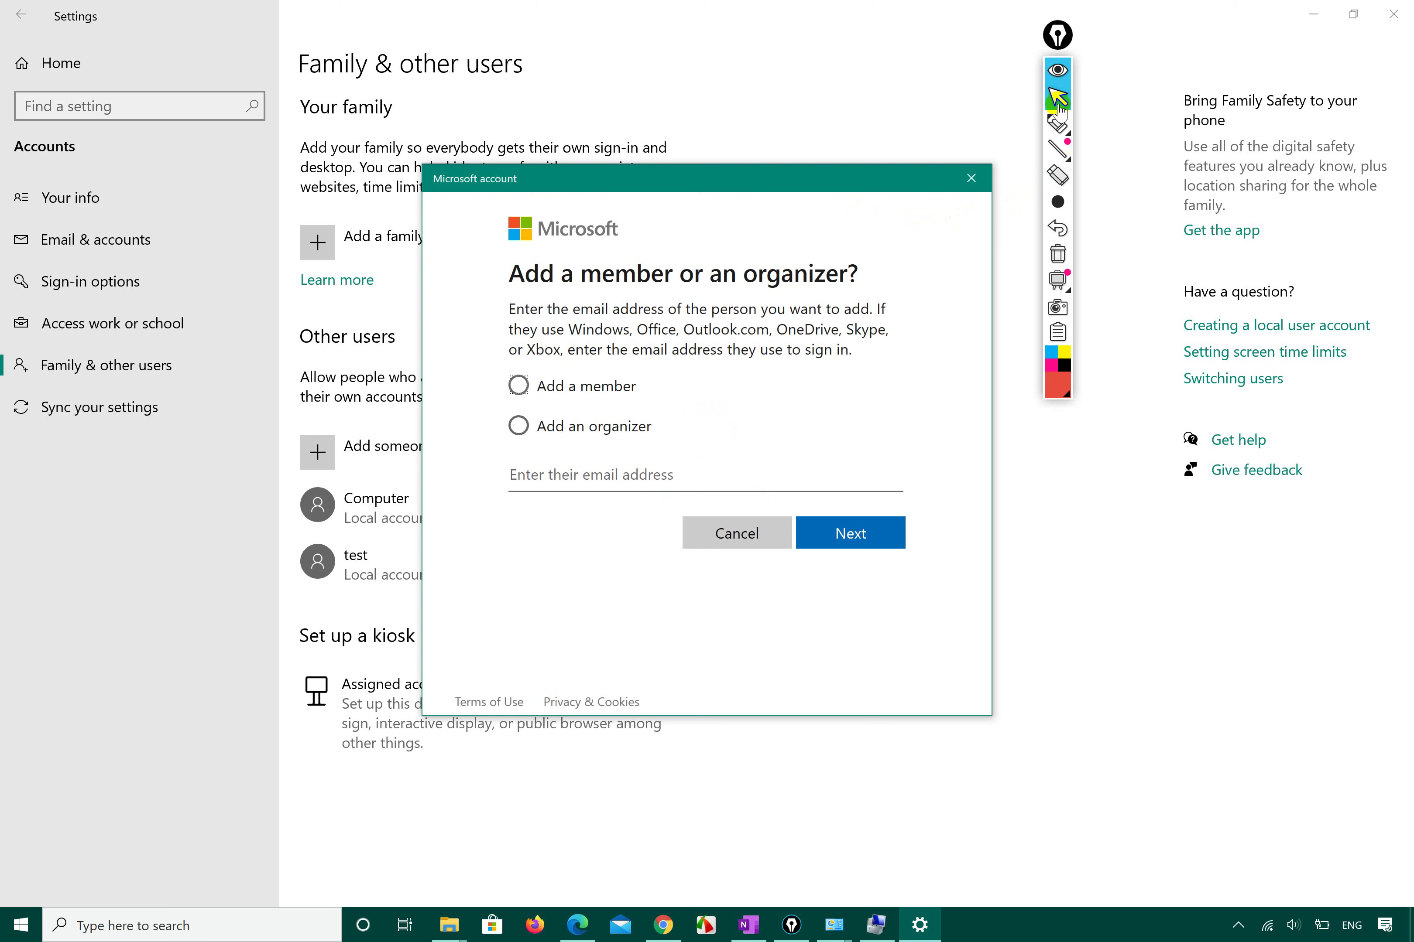
left_click(1057, 123)
left_click_drag(492, 277, 864, 291)
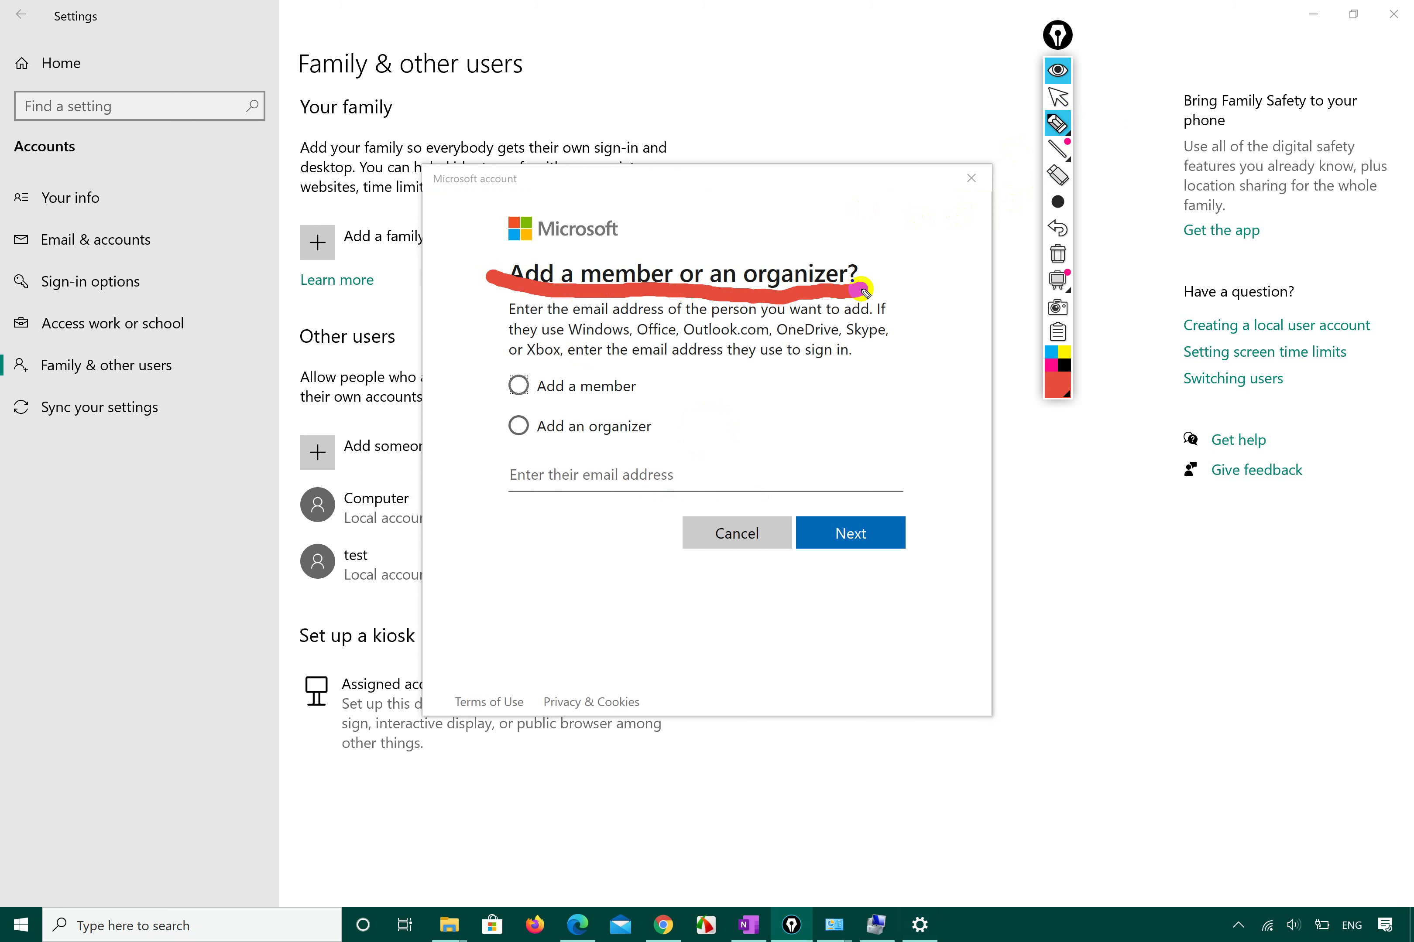
mouse_move(468, 370)
left_mouse_down()
mouse_move(499, 411)
mouse_move(575, 389)
left_mouse_up()
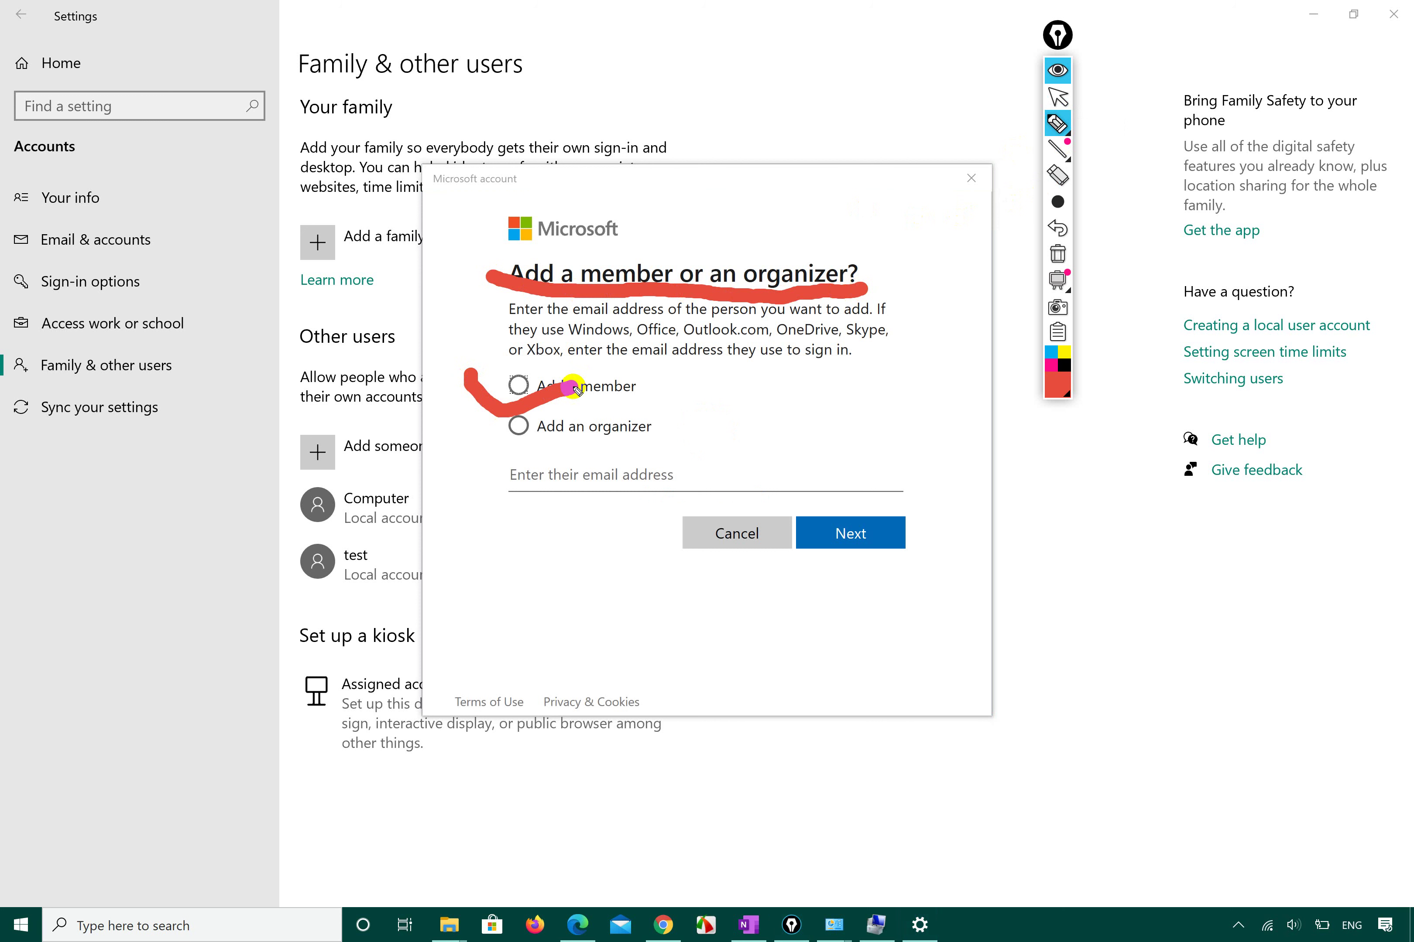
key("Print")
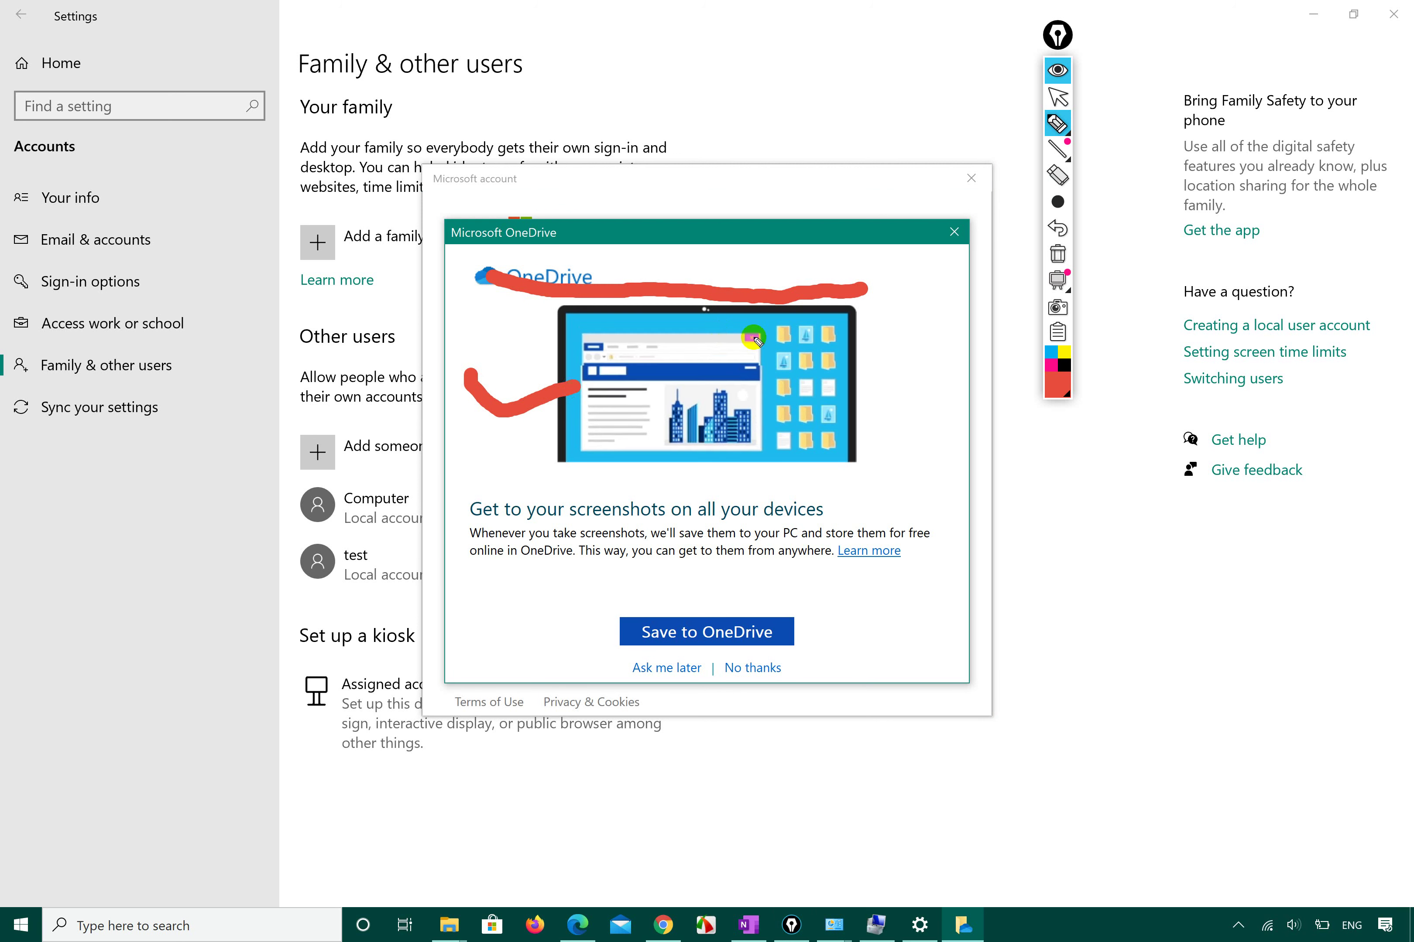
left_click(1059, 94)
left_click(952, 232)
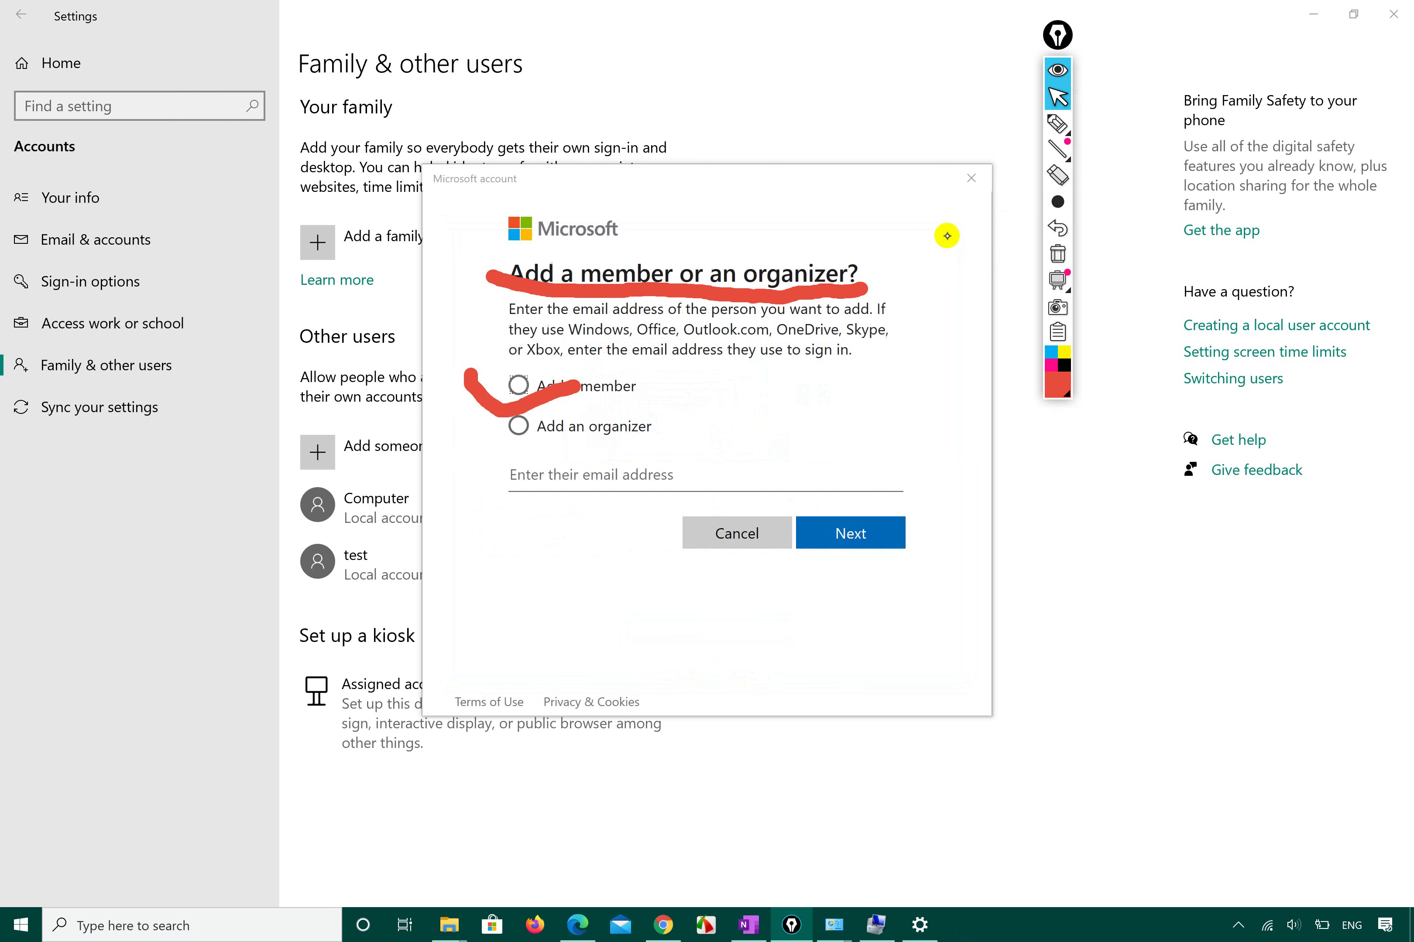
Erase the red marks, highlight the Add an organizer option, then clear the highlight.
left_click(1058, 123)
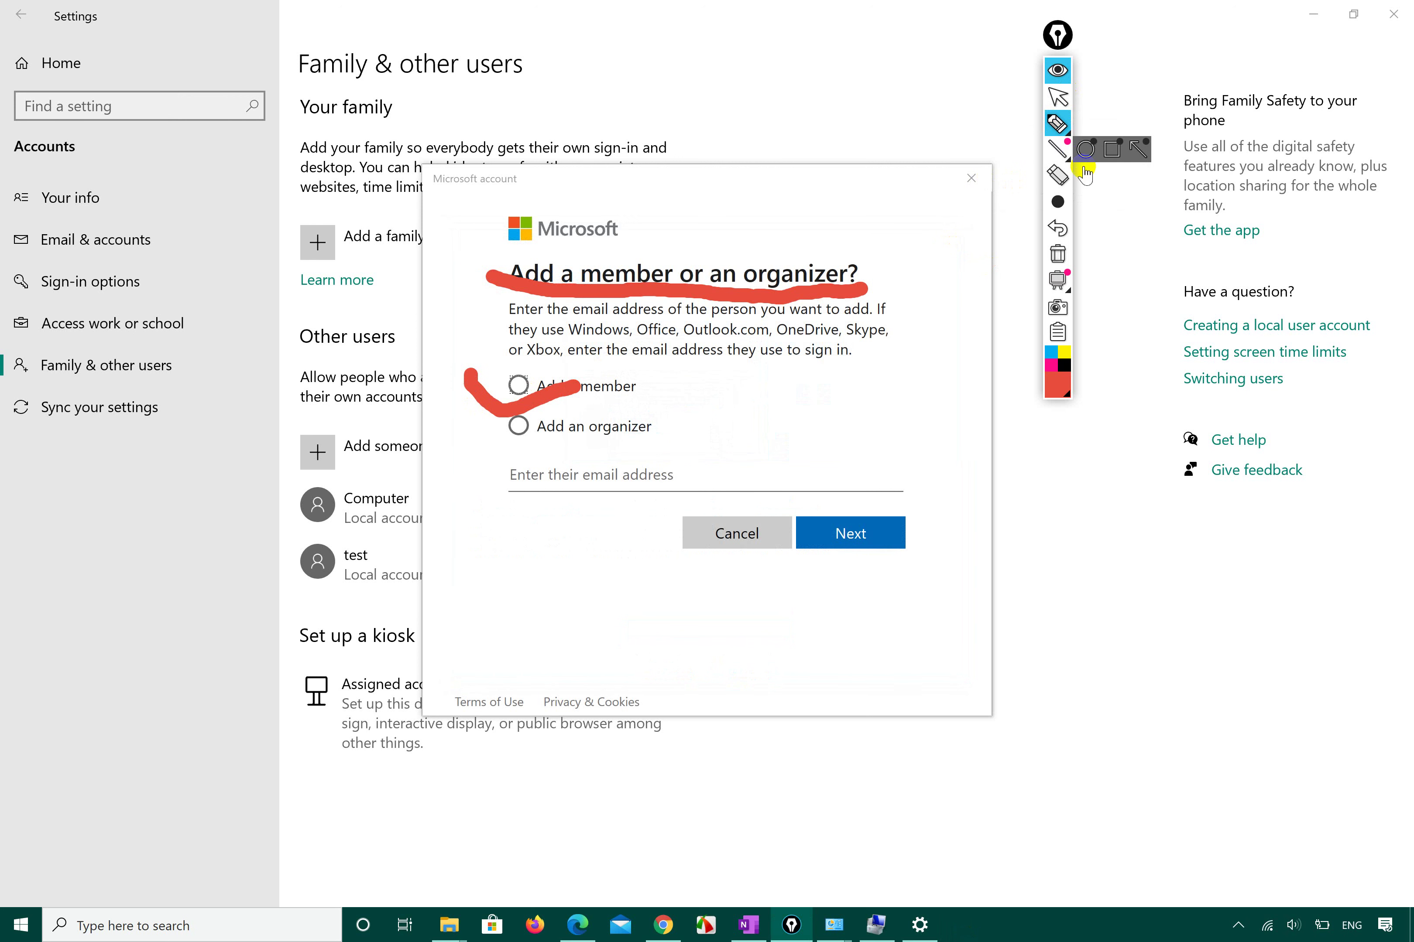
left_click(1058, 253)
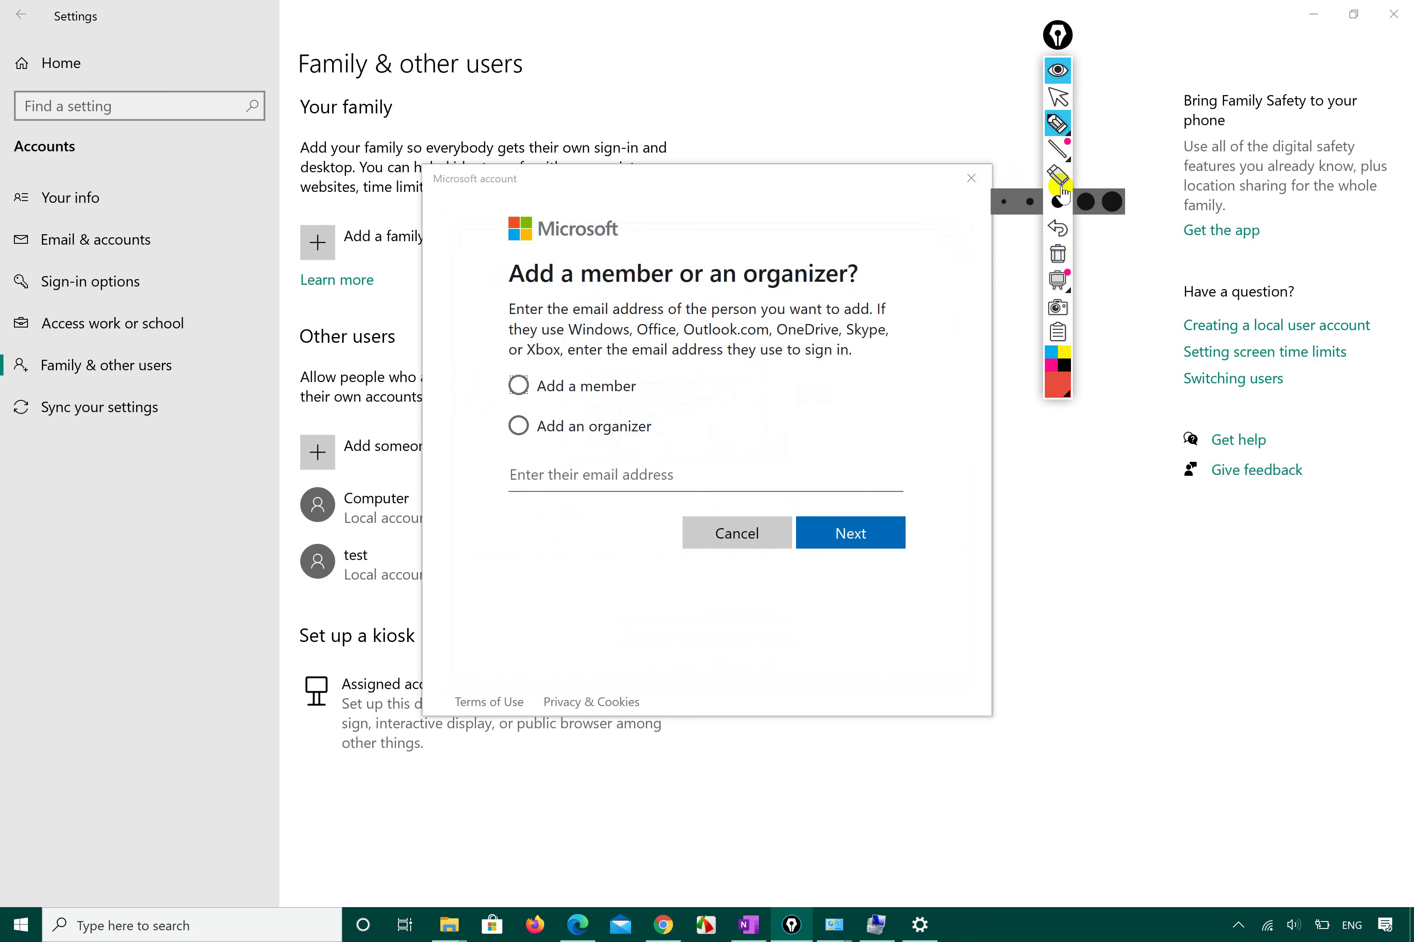
left_click(1058, 96)
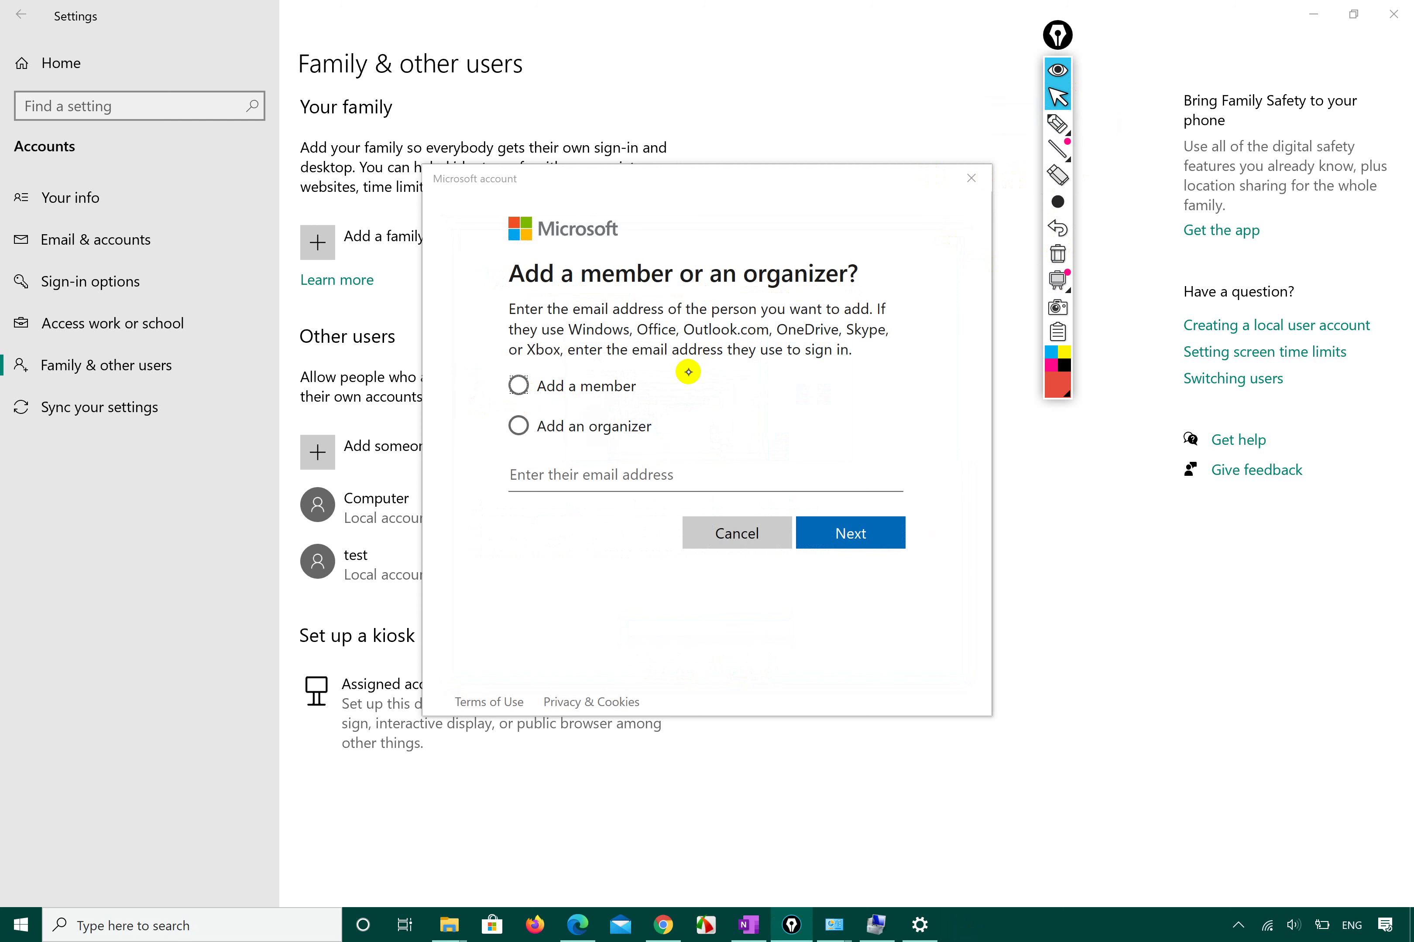
left_click(1056, 124)
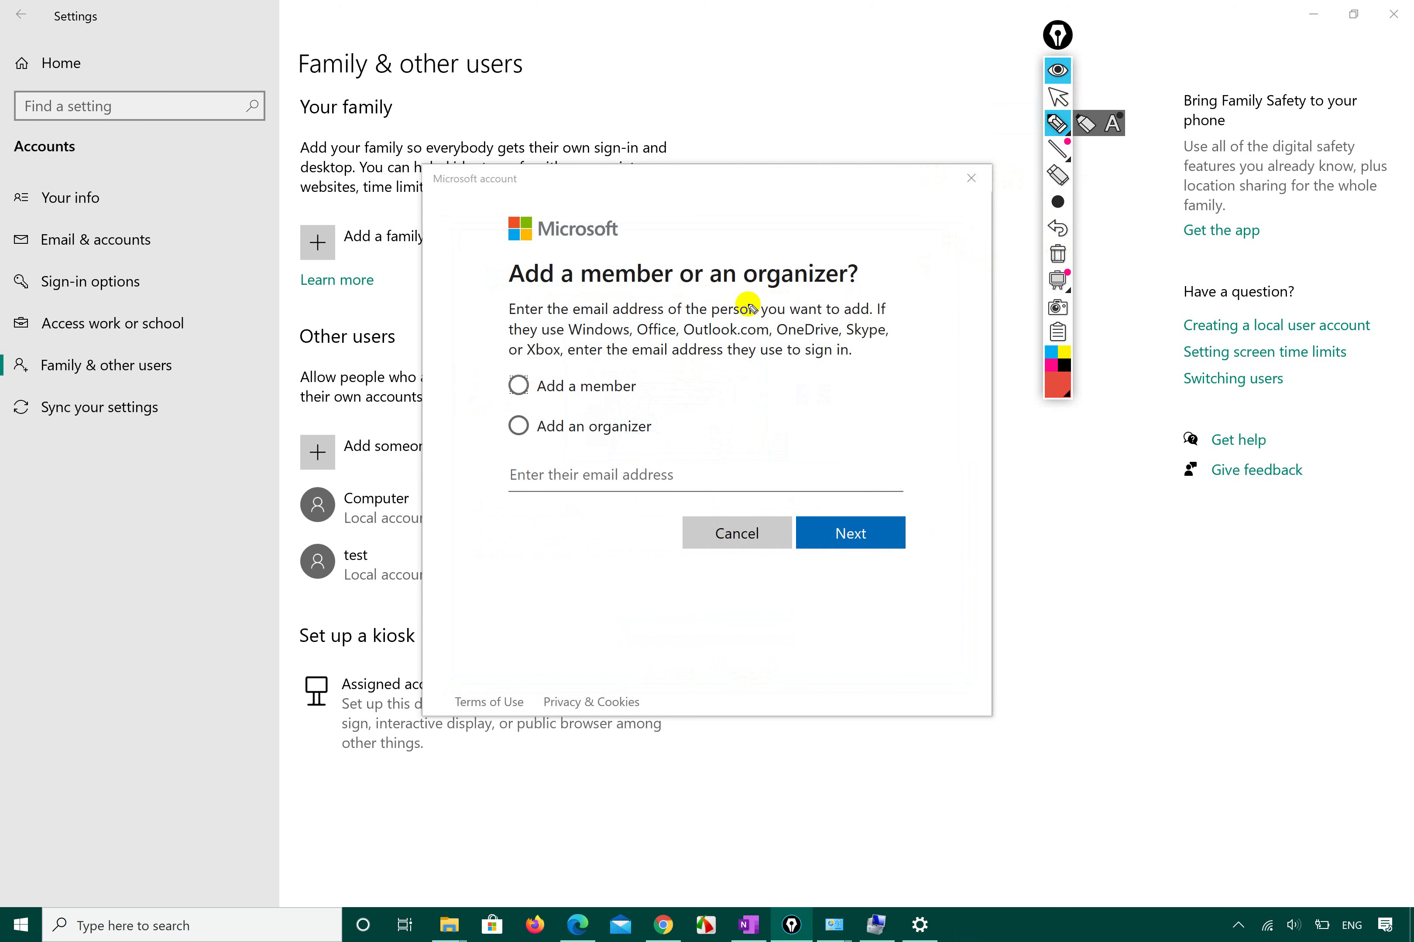
mouse_move(484, 425)
left_mouse_down()
mouse_move(496, 456)
mouse_move(590, 428)
left_mouse_up()
left_click(1058, 96)
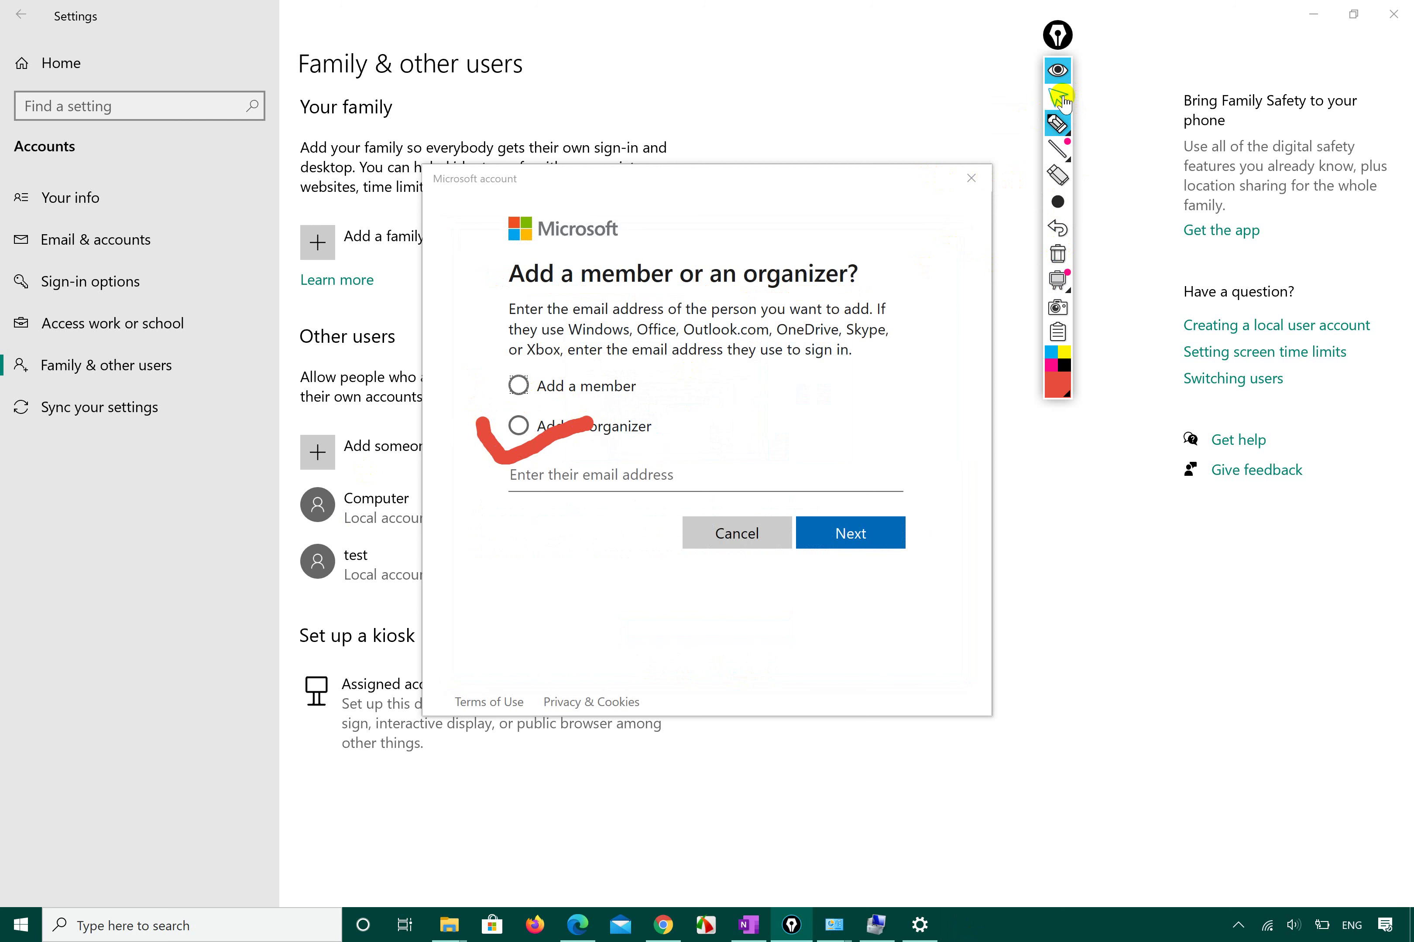
mouse_move(1058, 125)
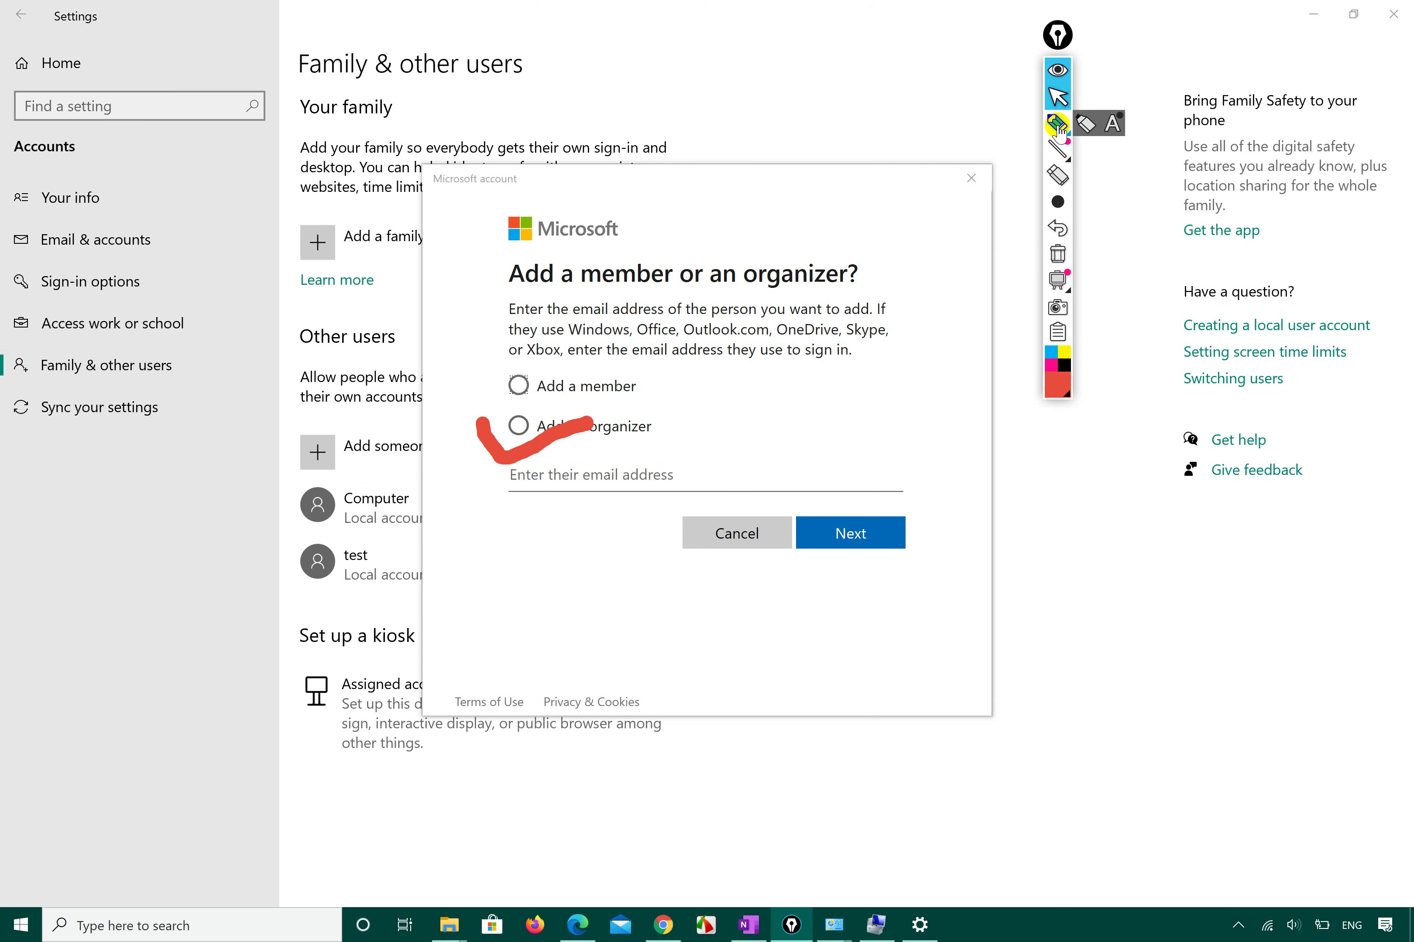
left_click(1057, 253)
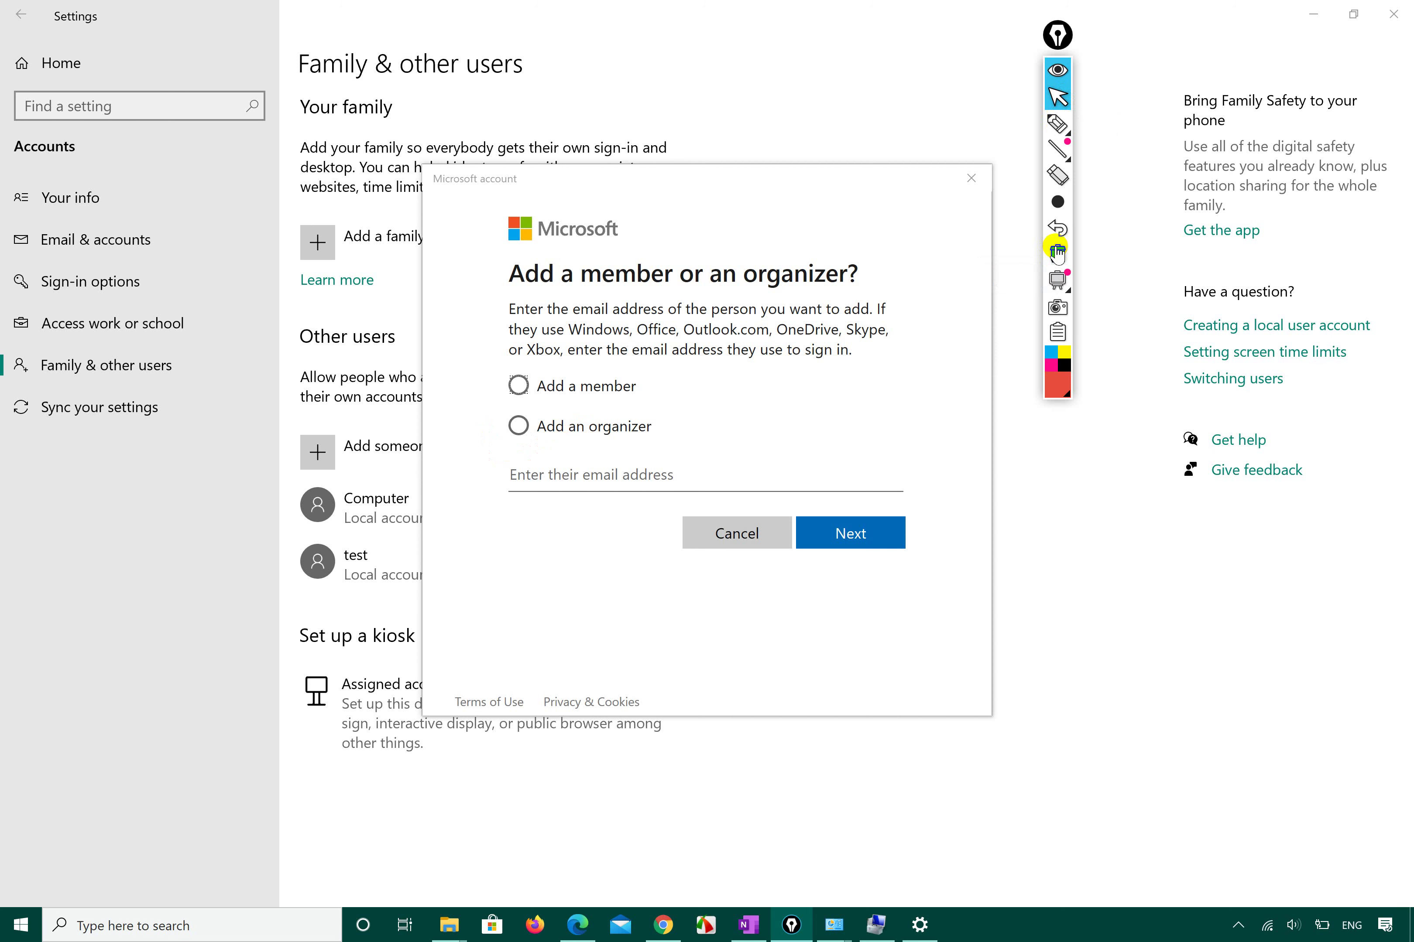
Underline the email box and listed services in red, then erase the ink.
left_click(1058, 126)
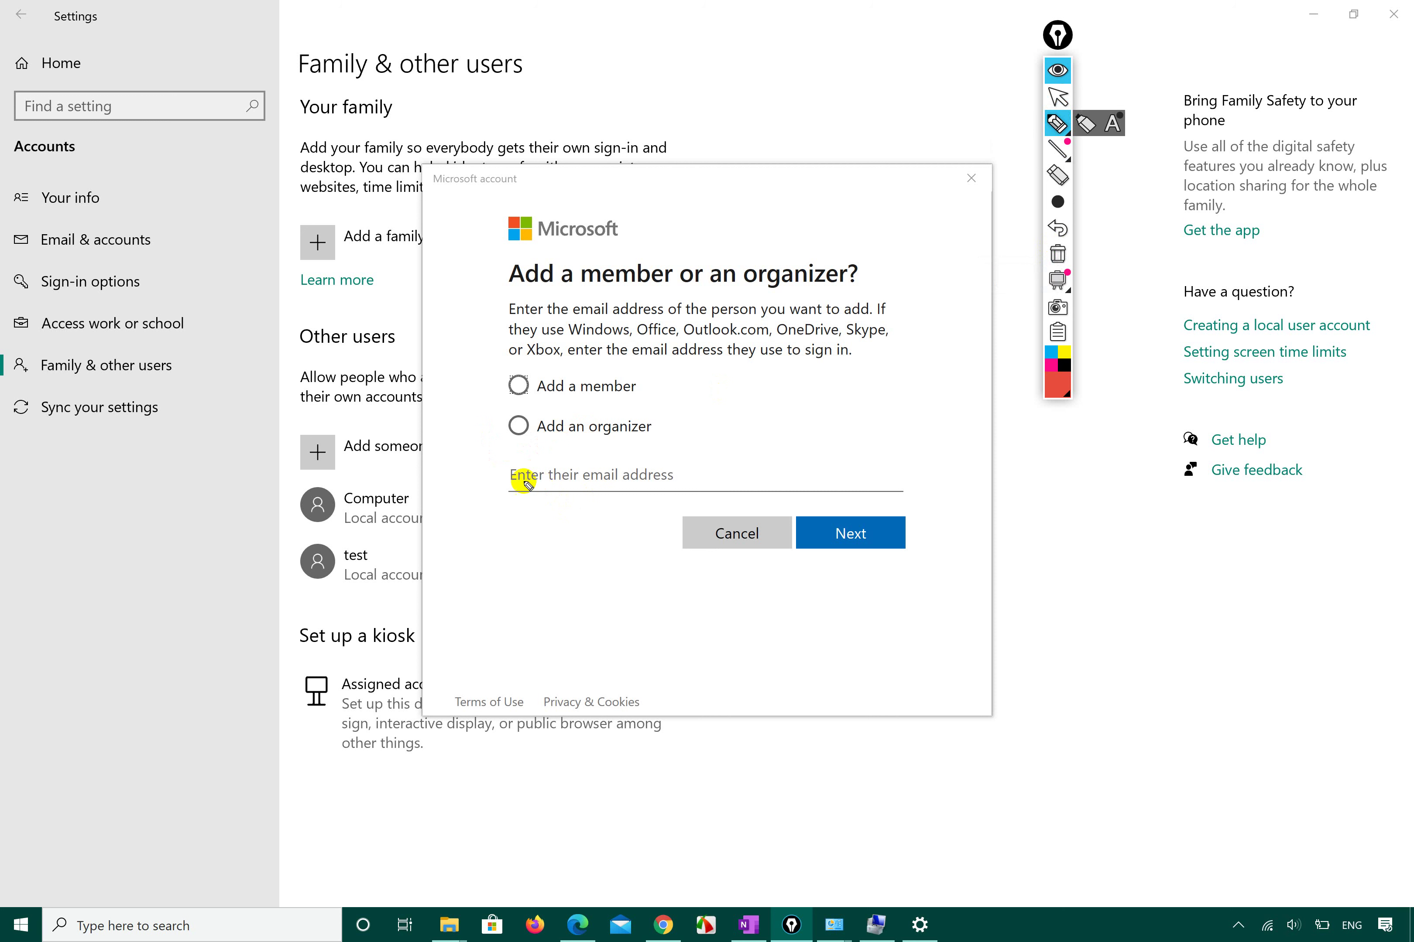
left_click_drag(518, 481, 649, 483)
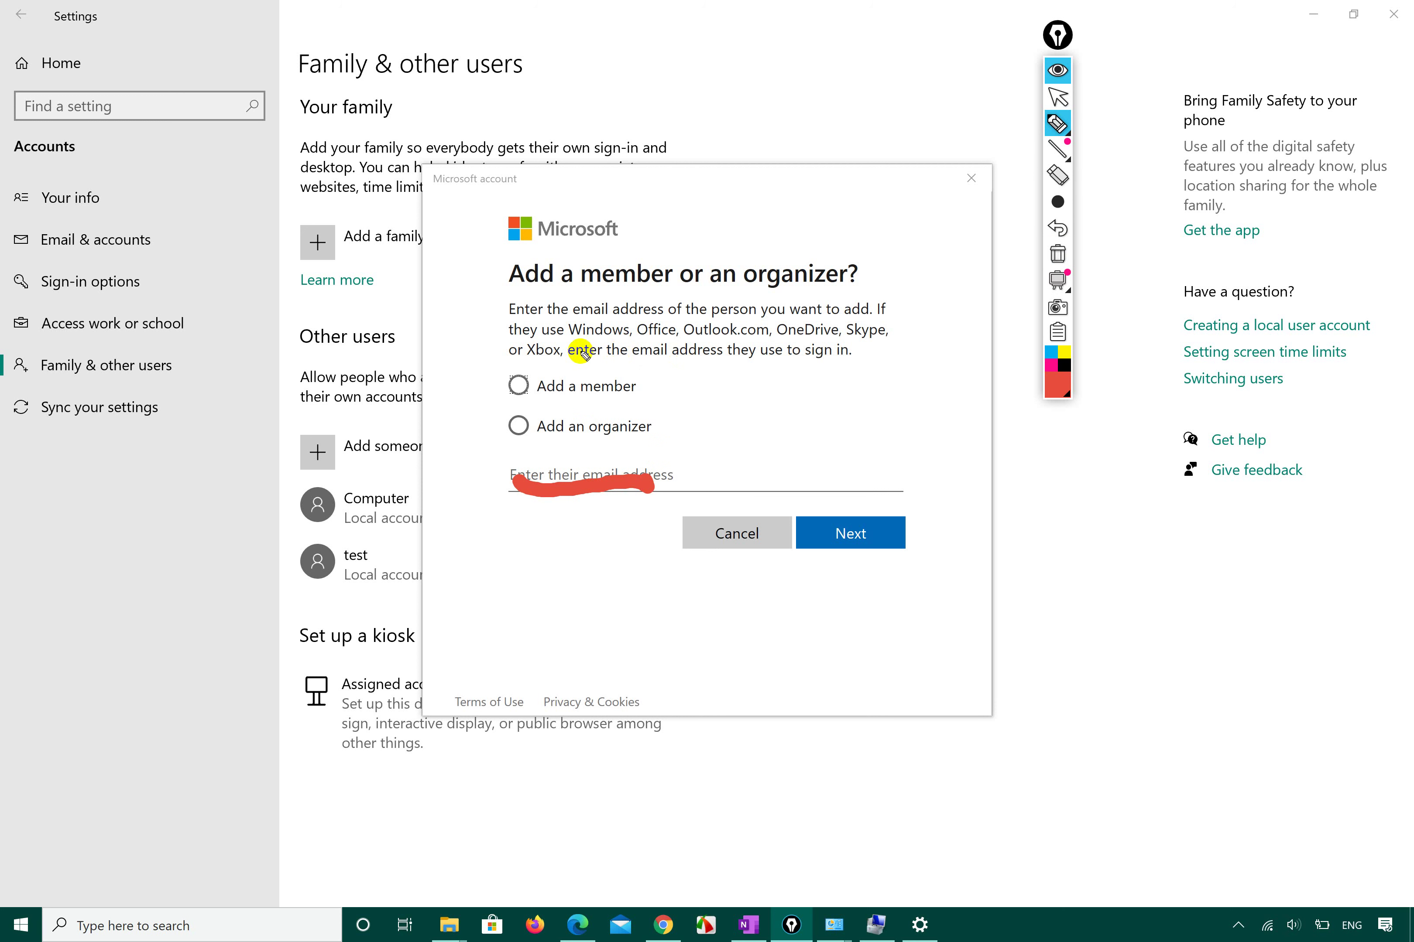
mouse_move(567, 338)
left_mouse_down()
mouse_move(738, 350)
mouse_move(876, 333)
left_mouse_up()
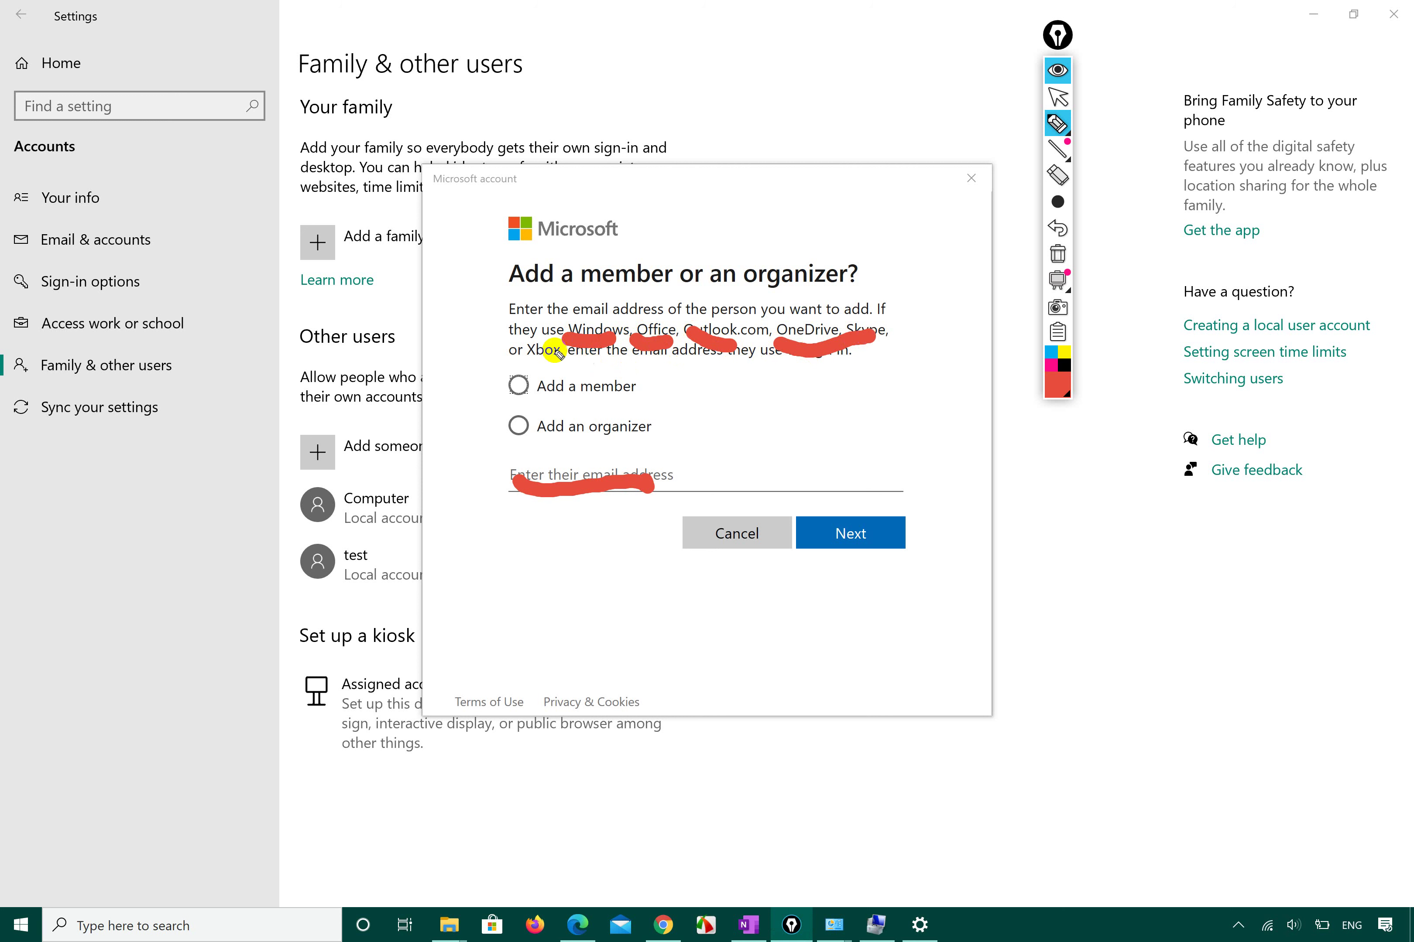
left_click(1058, 256)
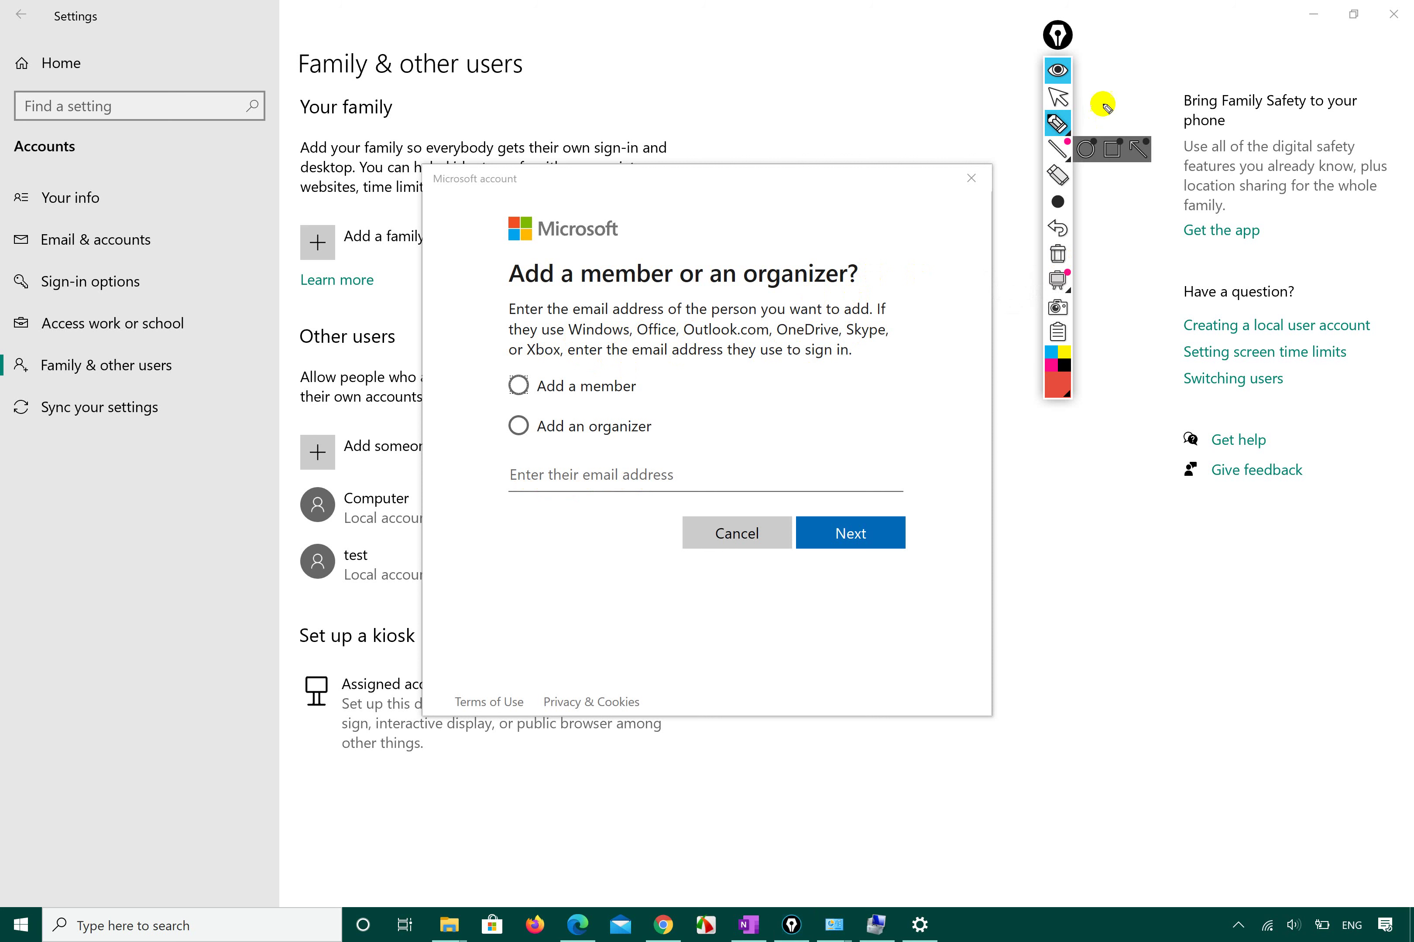
mouse_move(1058, 125)
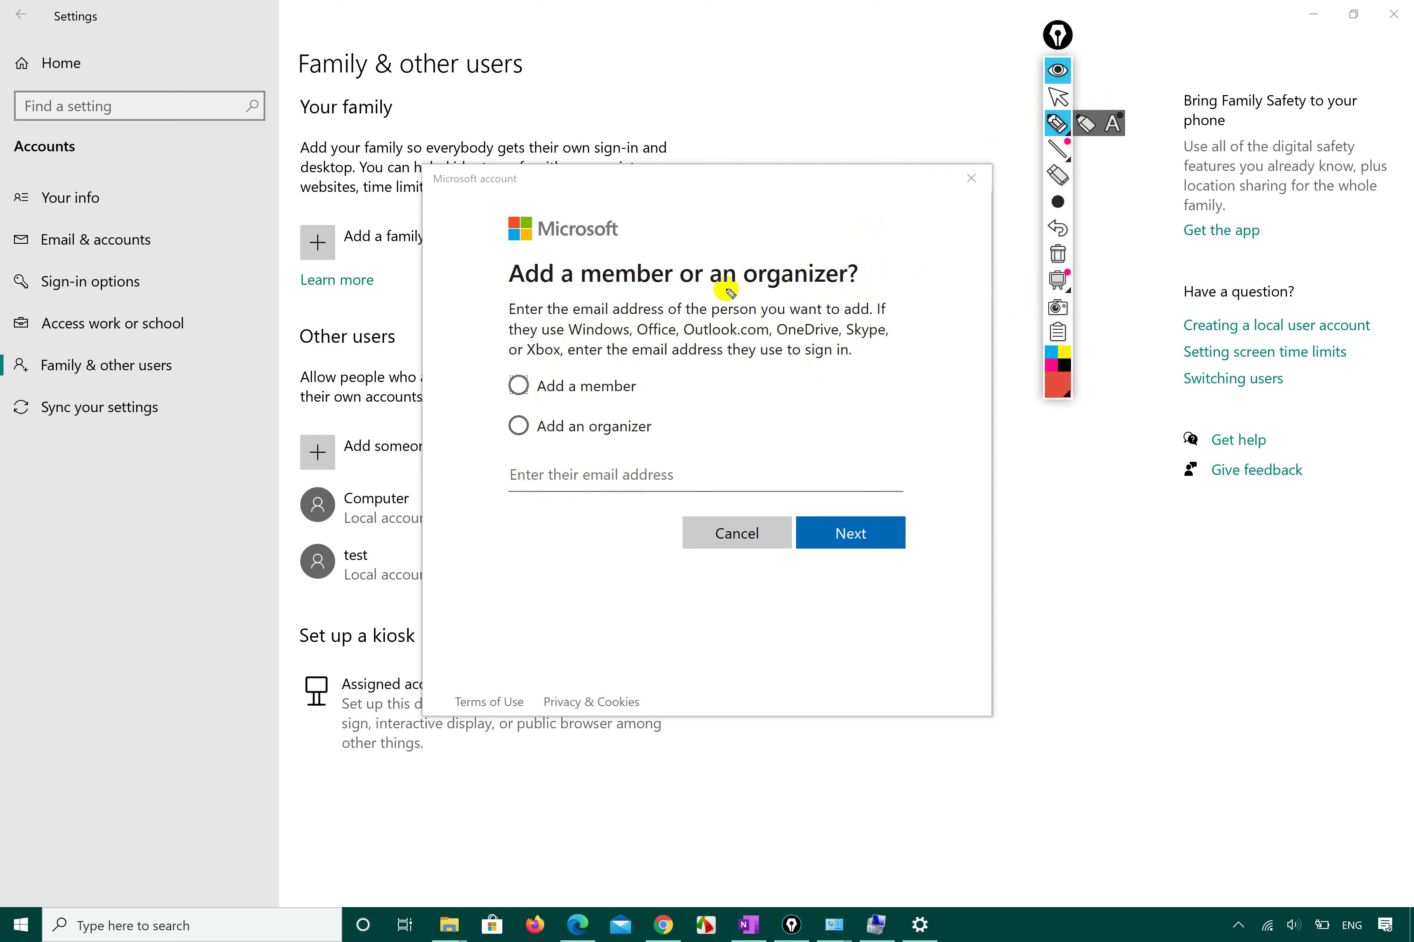
left_click(1061, 95)
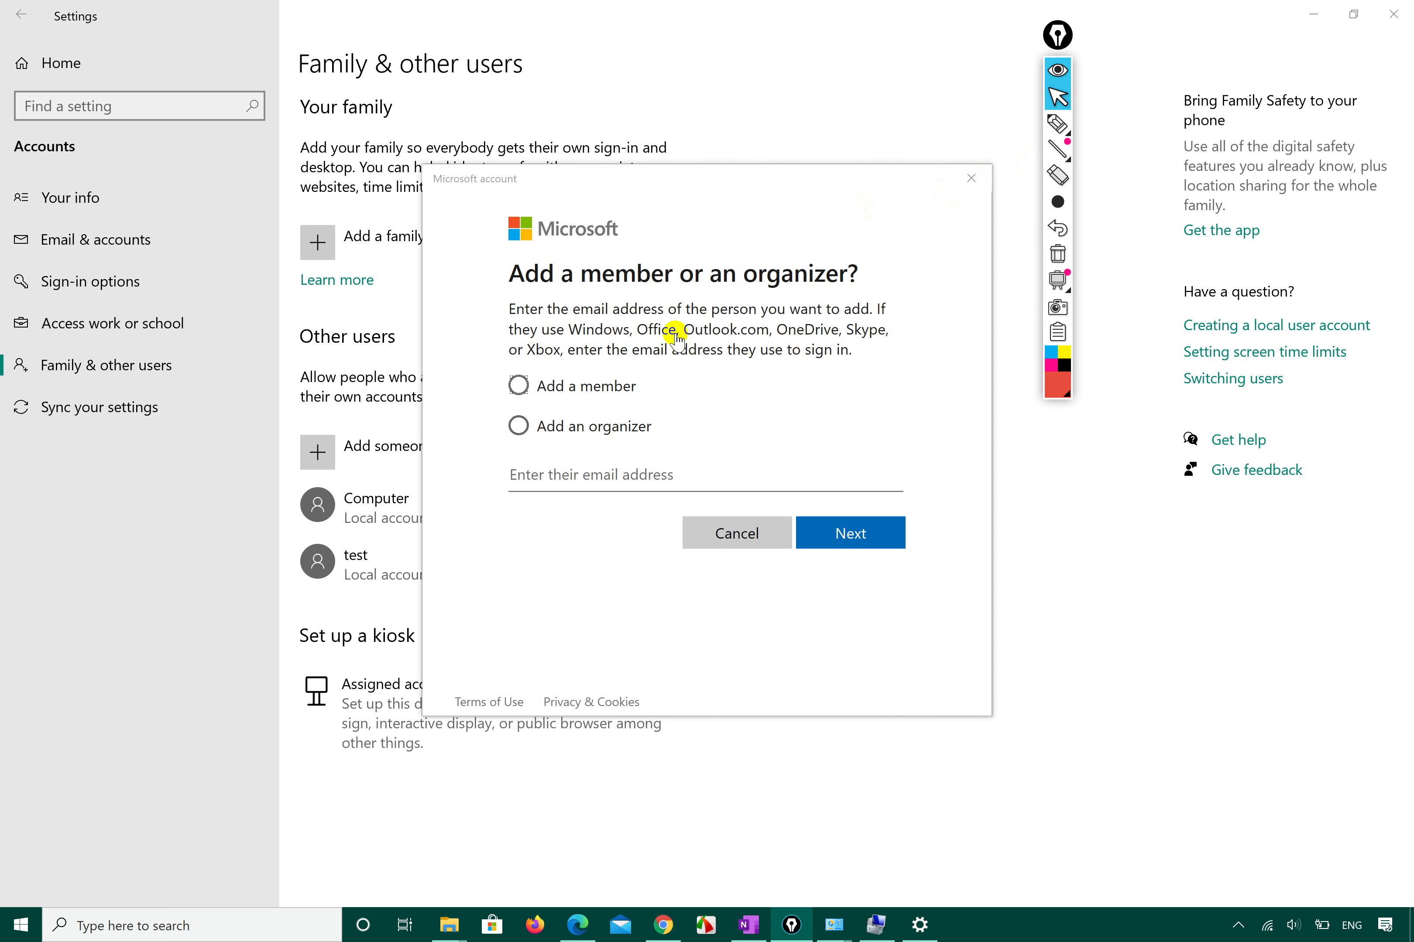
Choose Add a member and mark the 'Create an email address for a child' link in red.
left_click(534, 393)
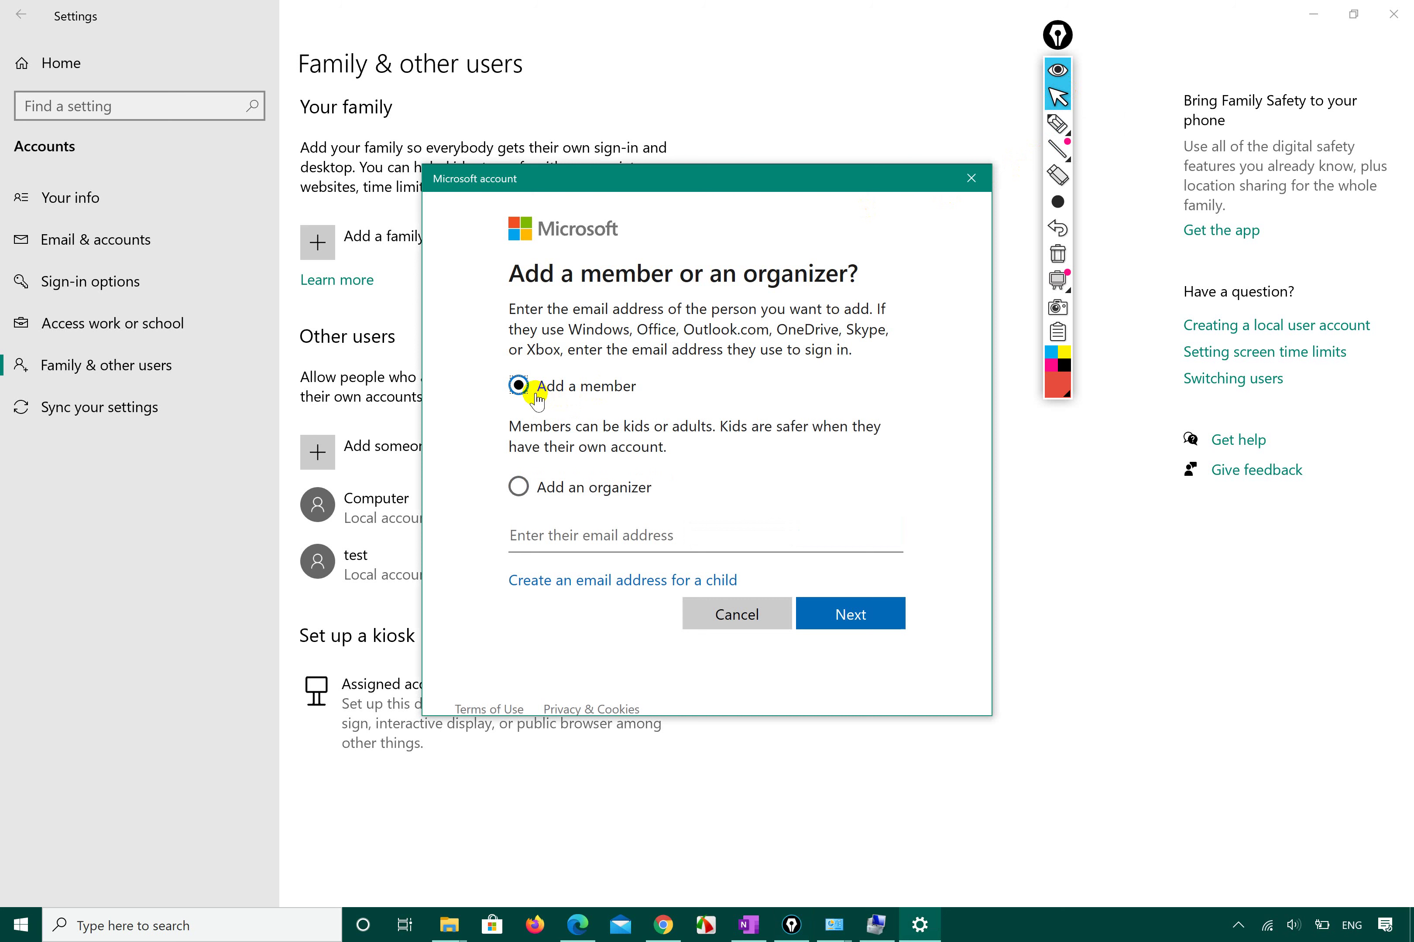
left_click(540, 535)
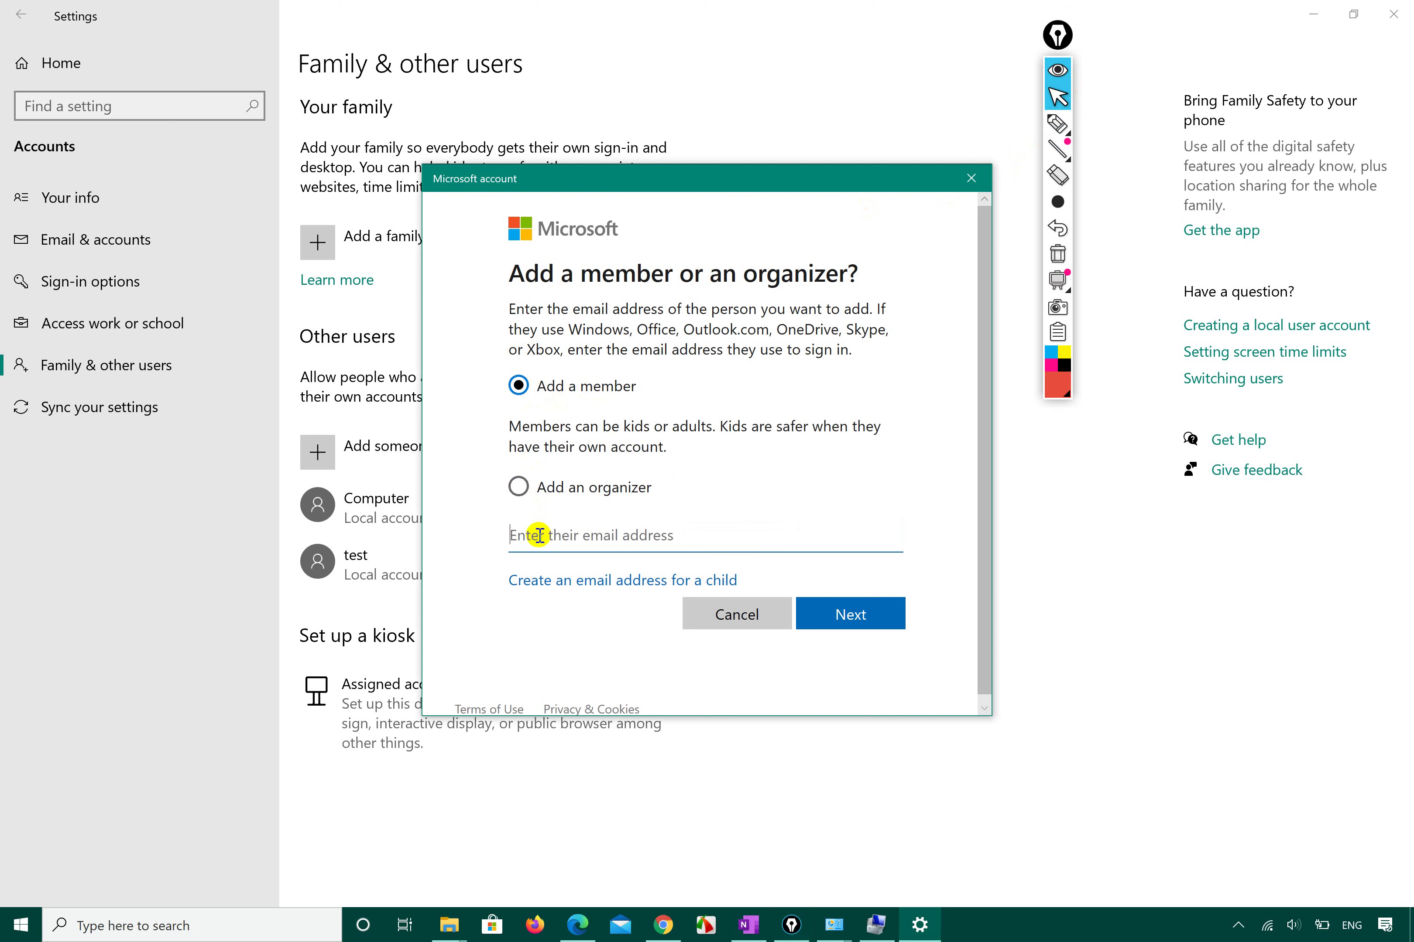
left_click(1058, 125)
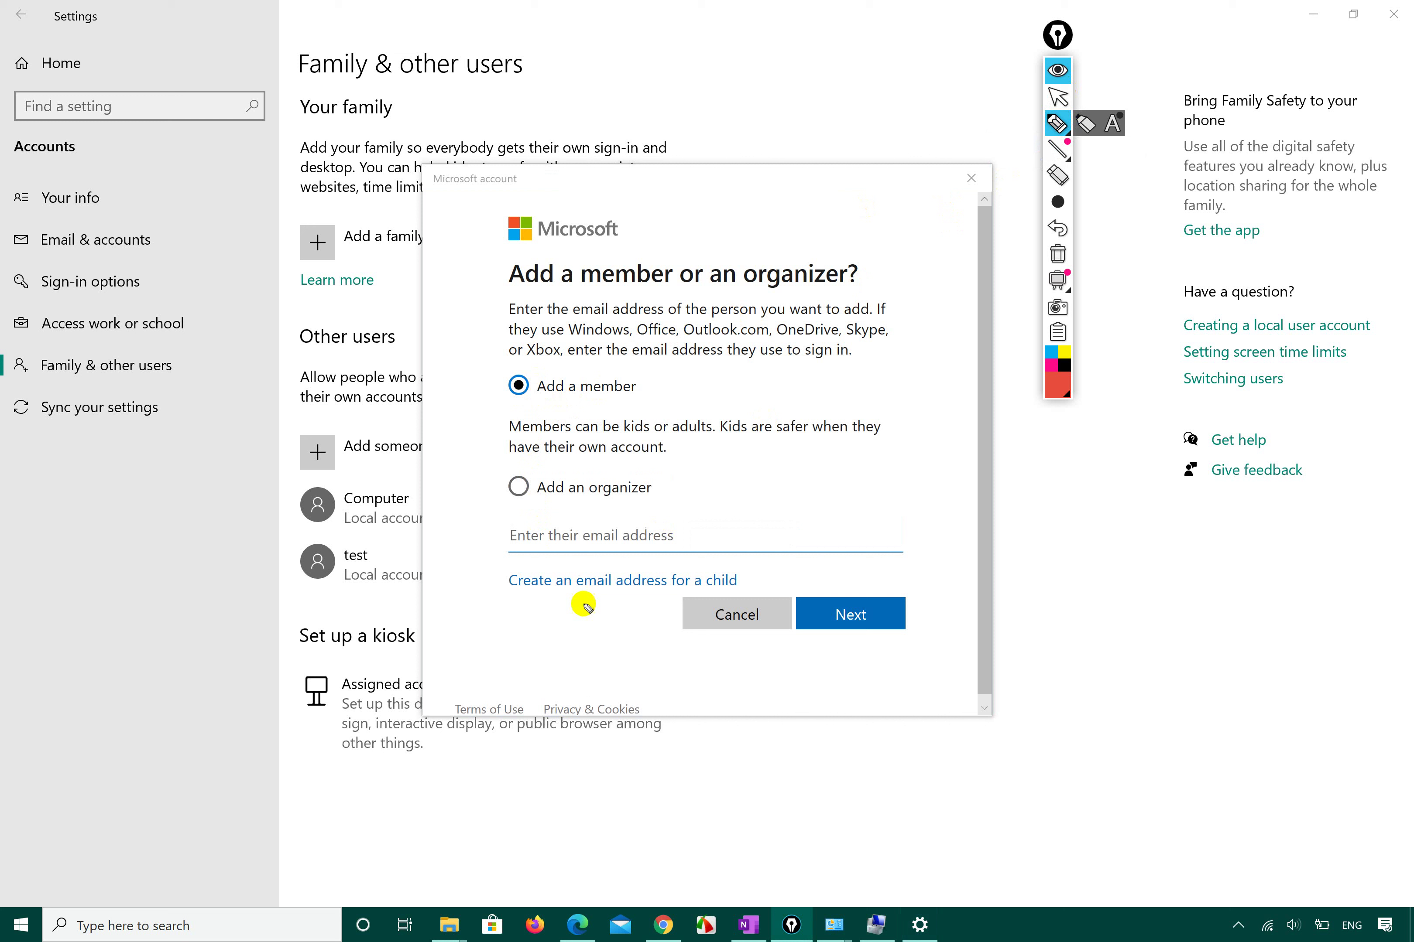
left_click_drag(515, 596, 764, 587)
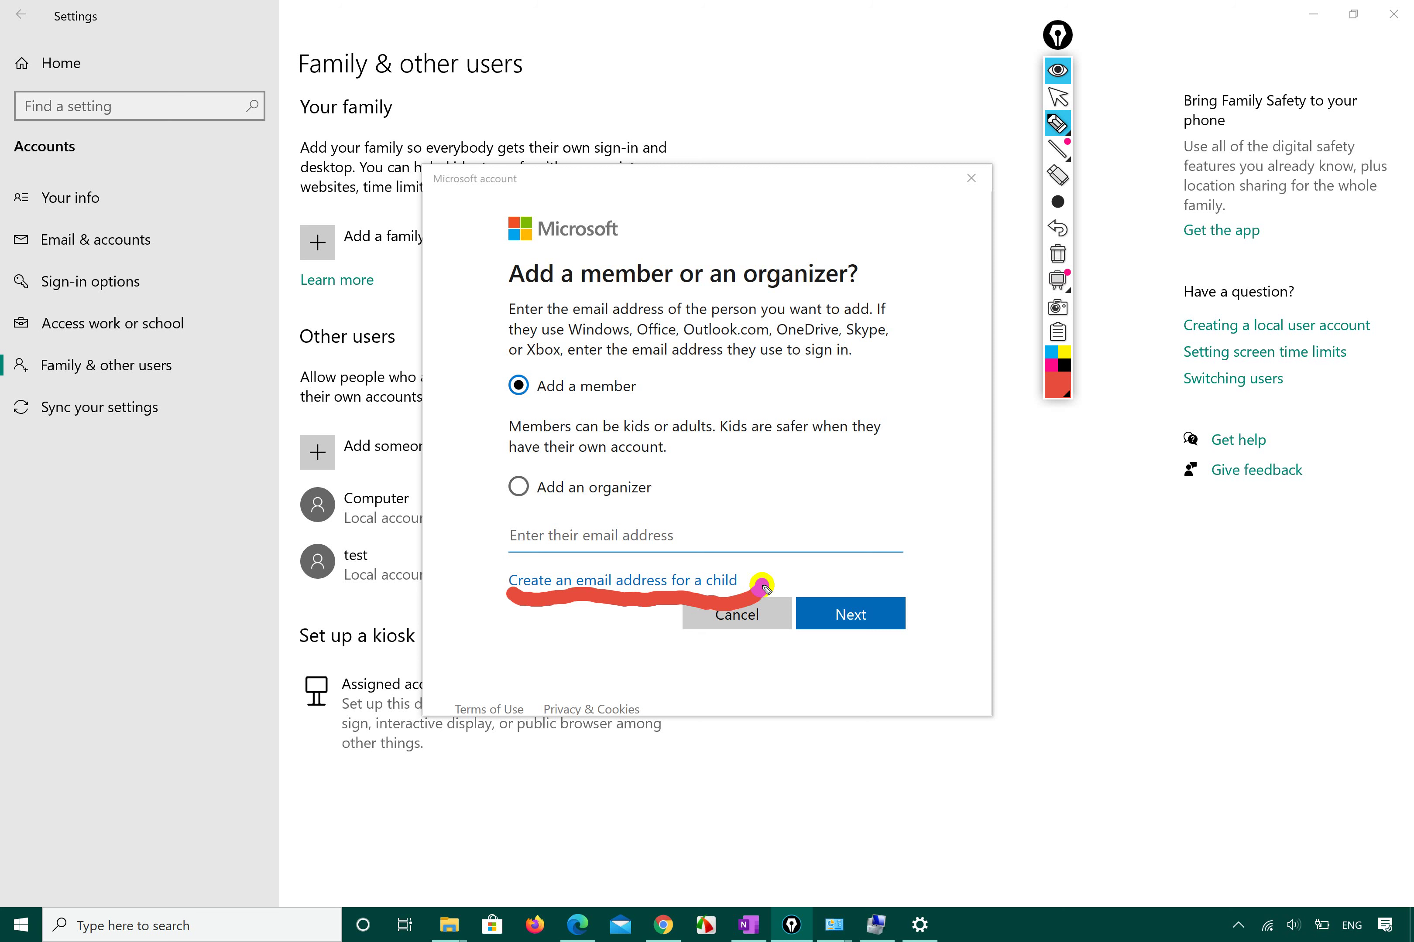
mouse_move(761, 584)
left_mouse_down()
mouse_move(623, 551)
mouse_move(503, 566)
mouse_move(506, 597)
left_mouse_up()
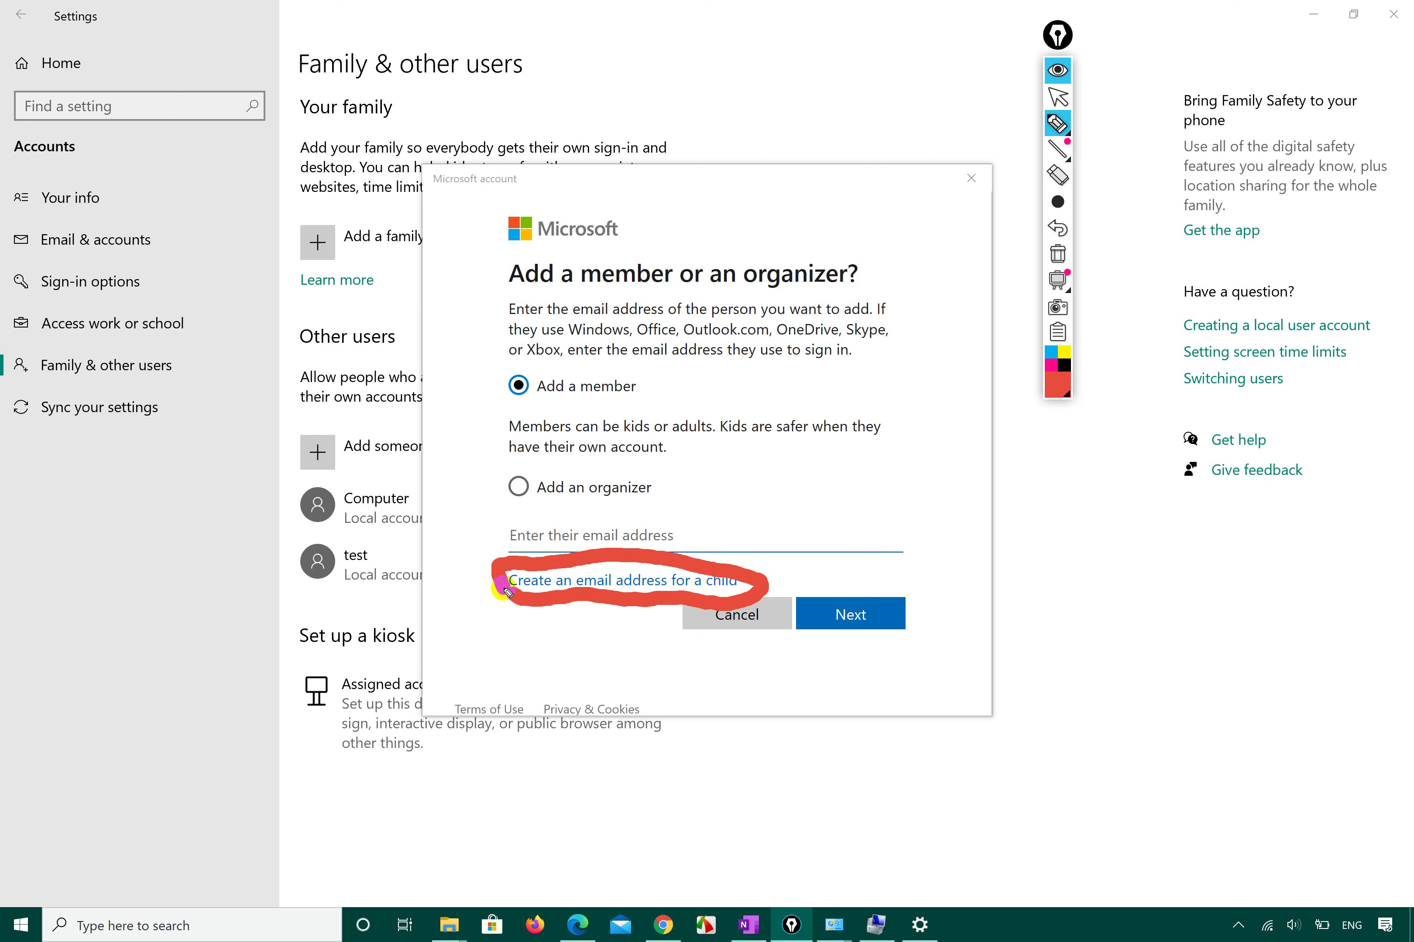
Clear the red ink and put focus back in the dialog's email field.
mouse_move(1056, 210)
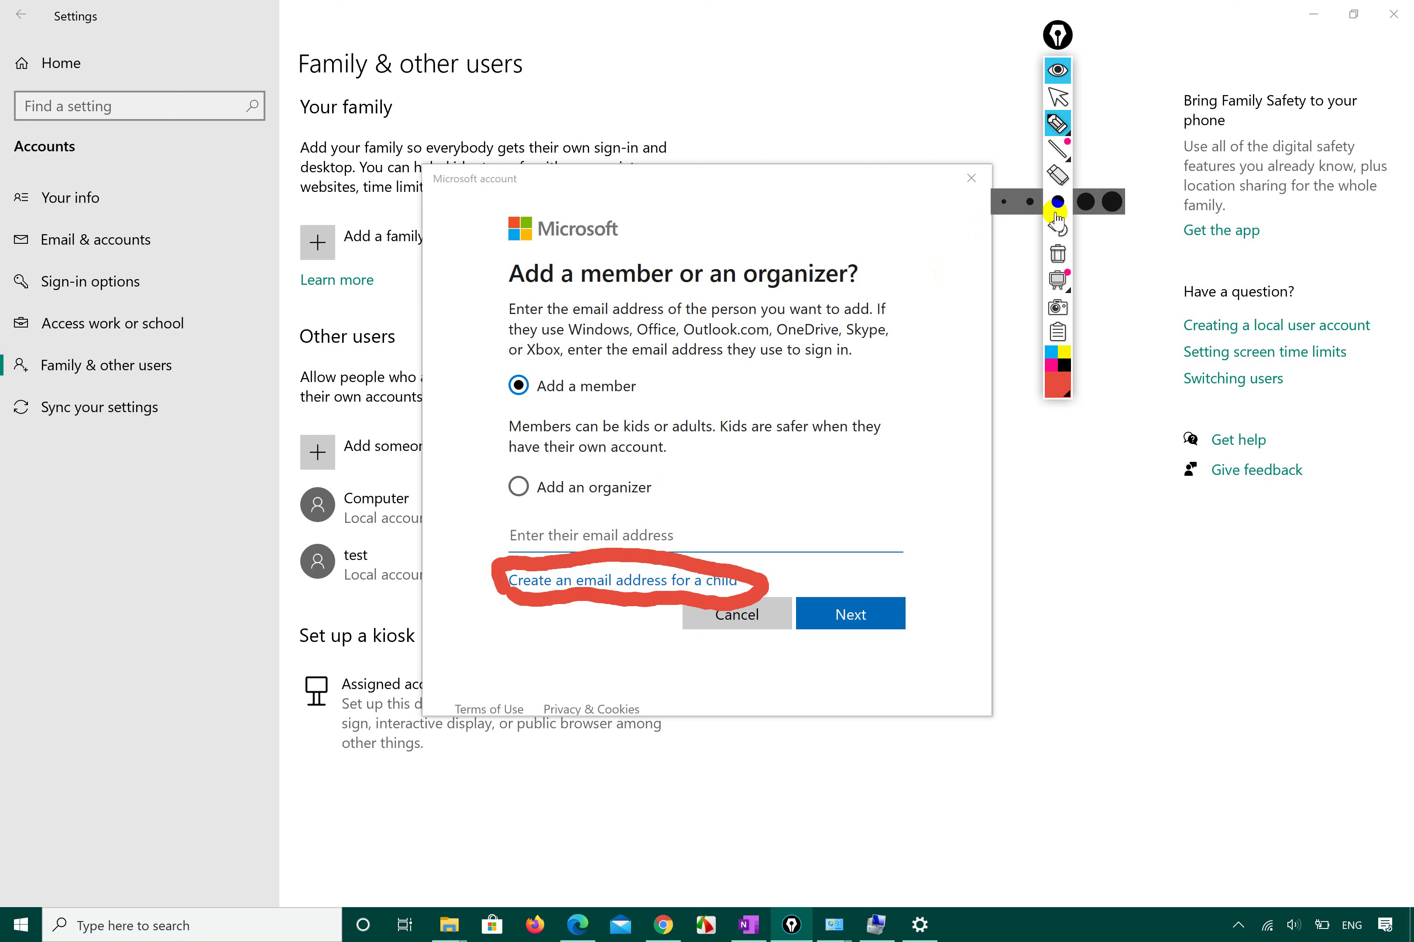
left_click(1057, 253)
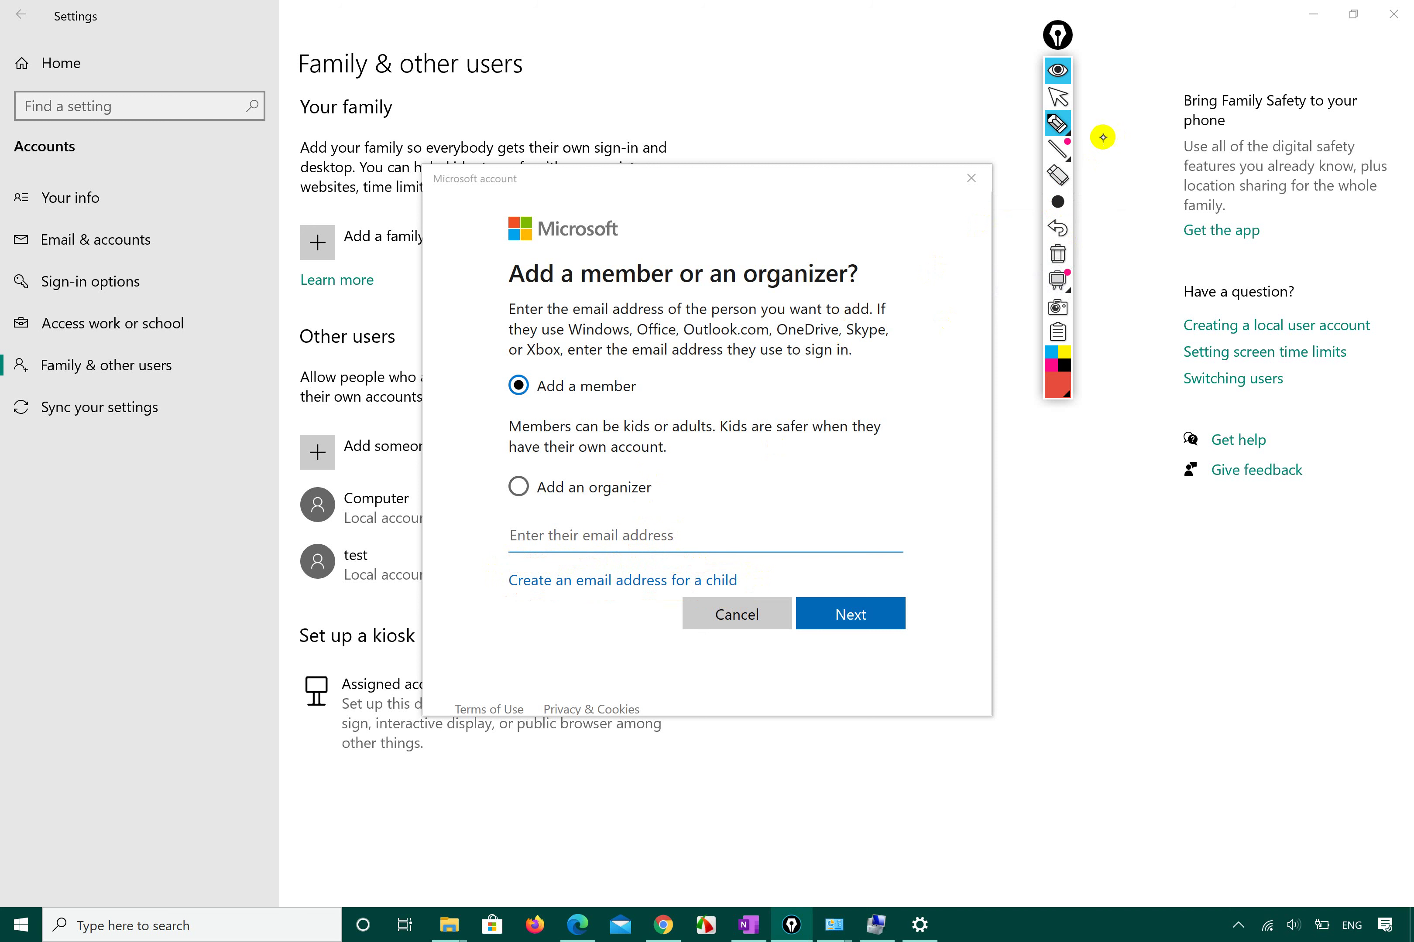
left_click(1057, 95)
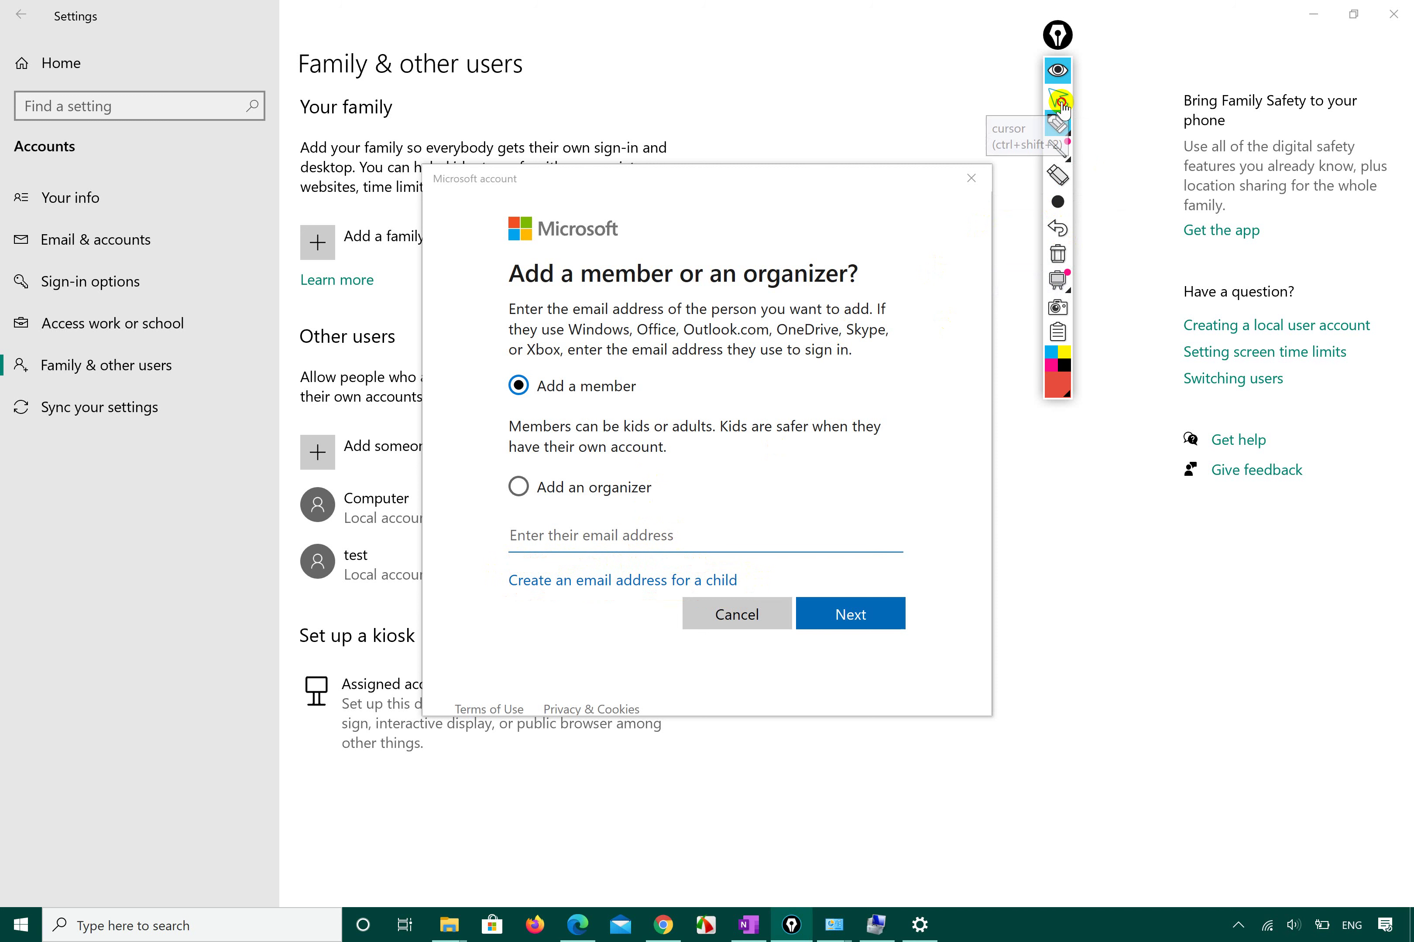
left_click(600, 661)
left_click(675, 540)
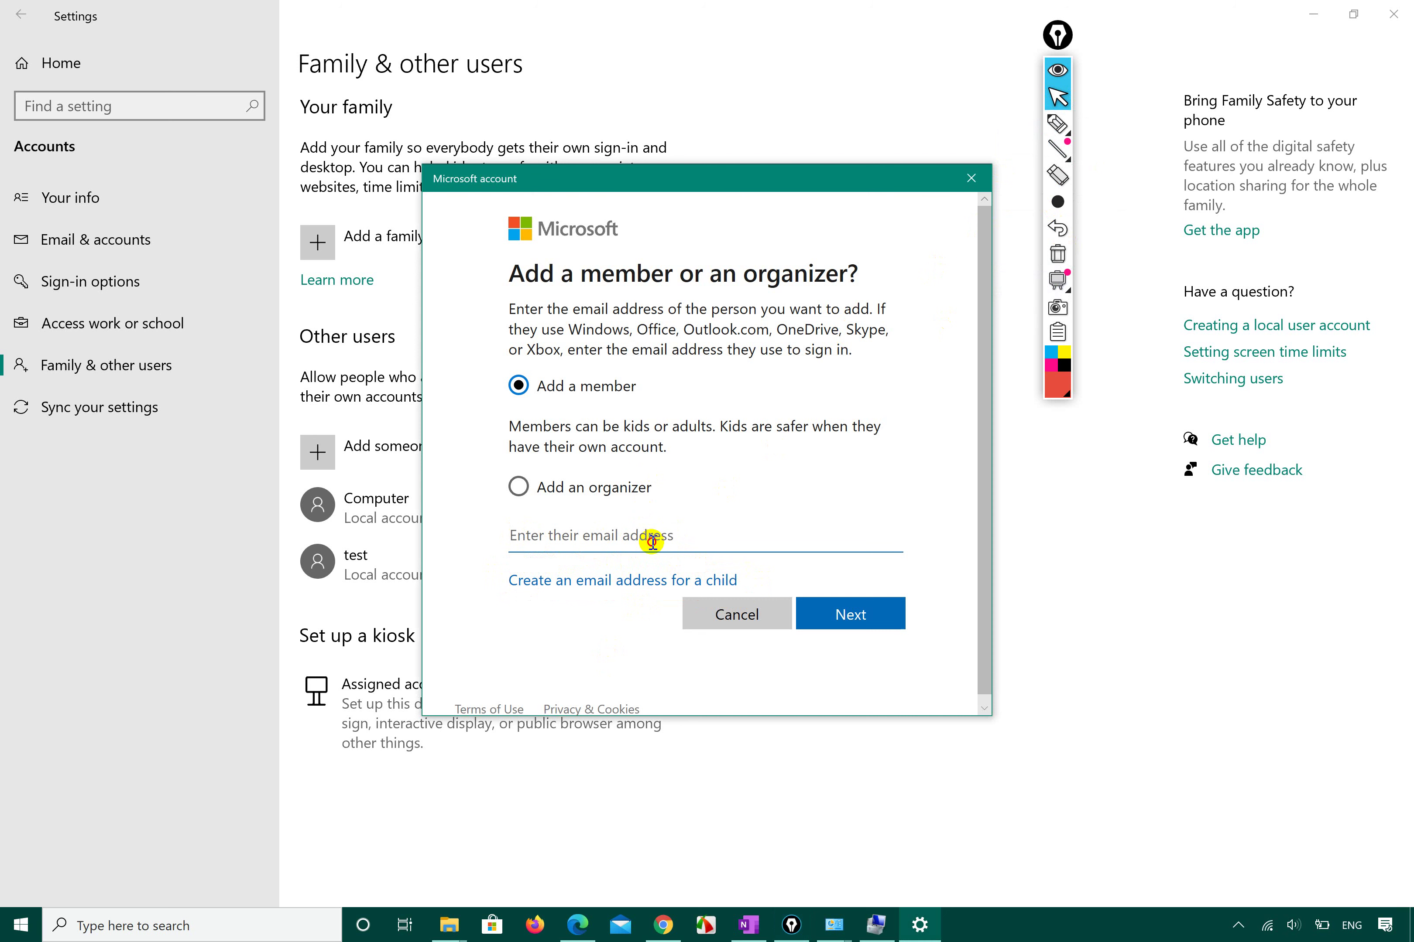
left_click(626, 581)
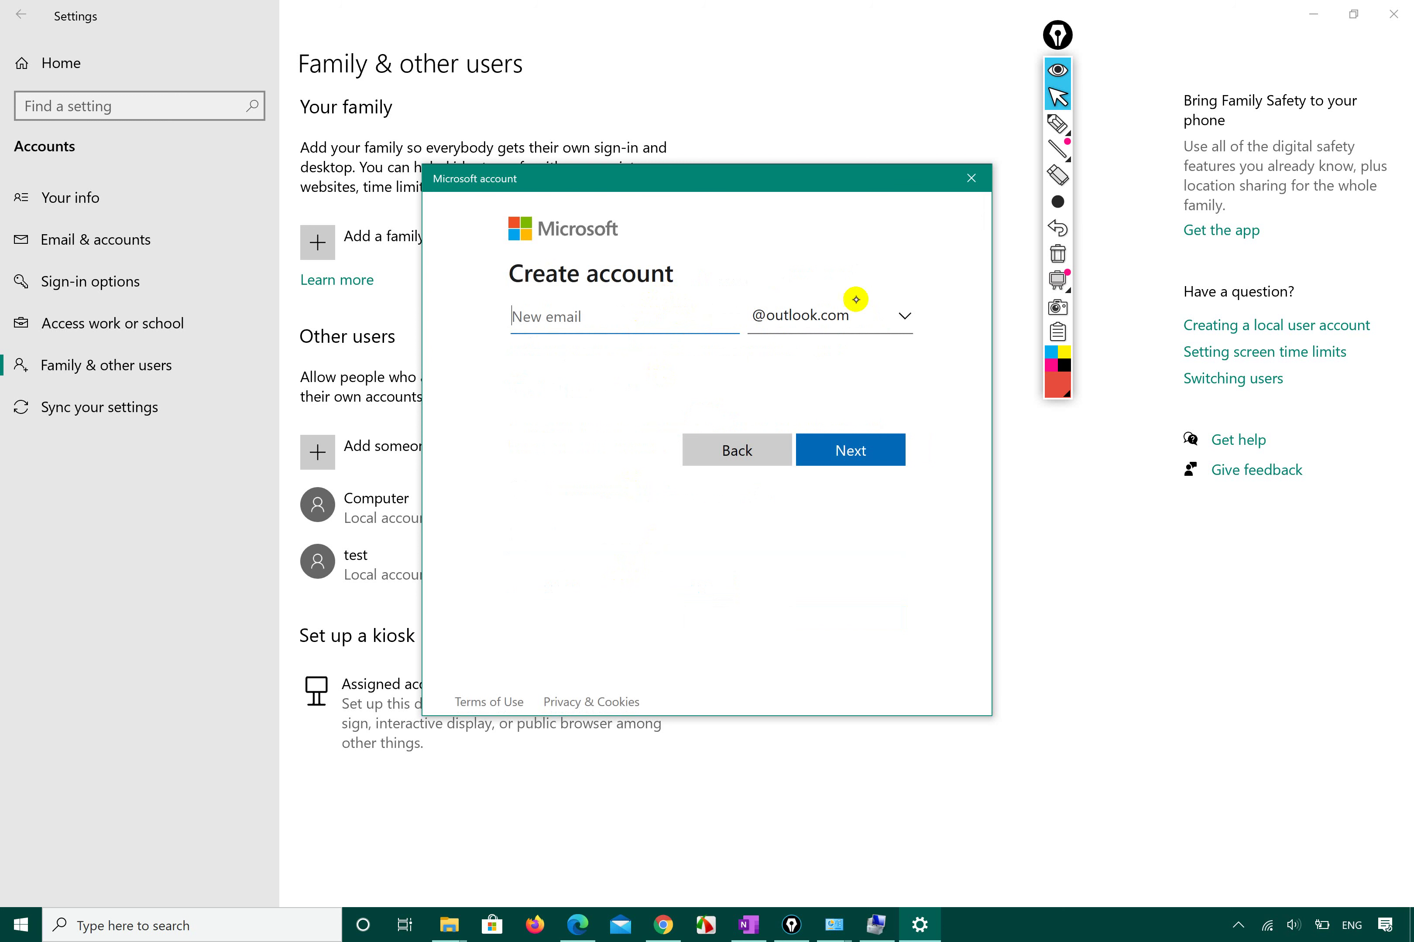
left_click(905, 317)
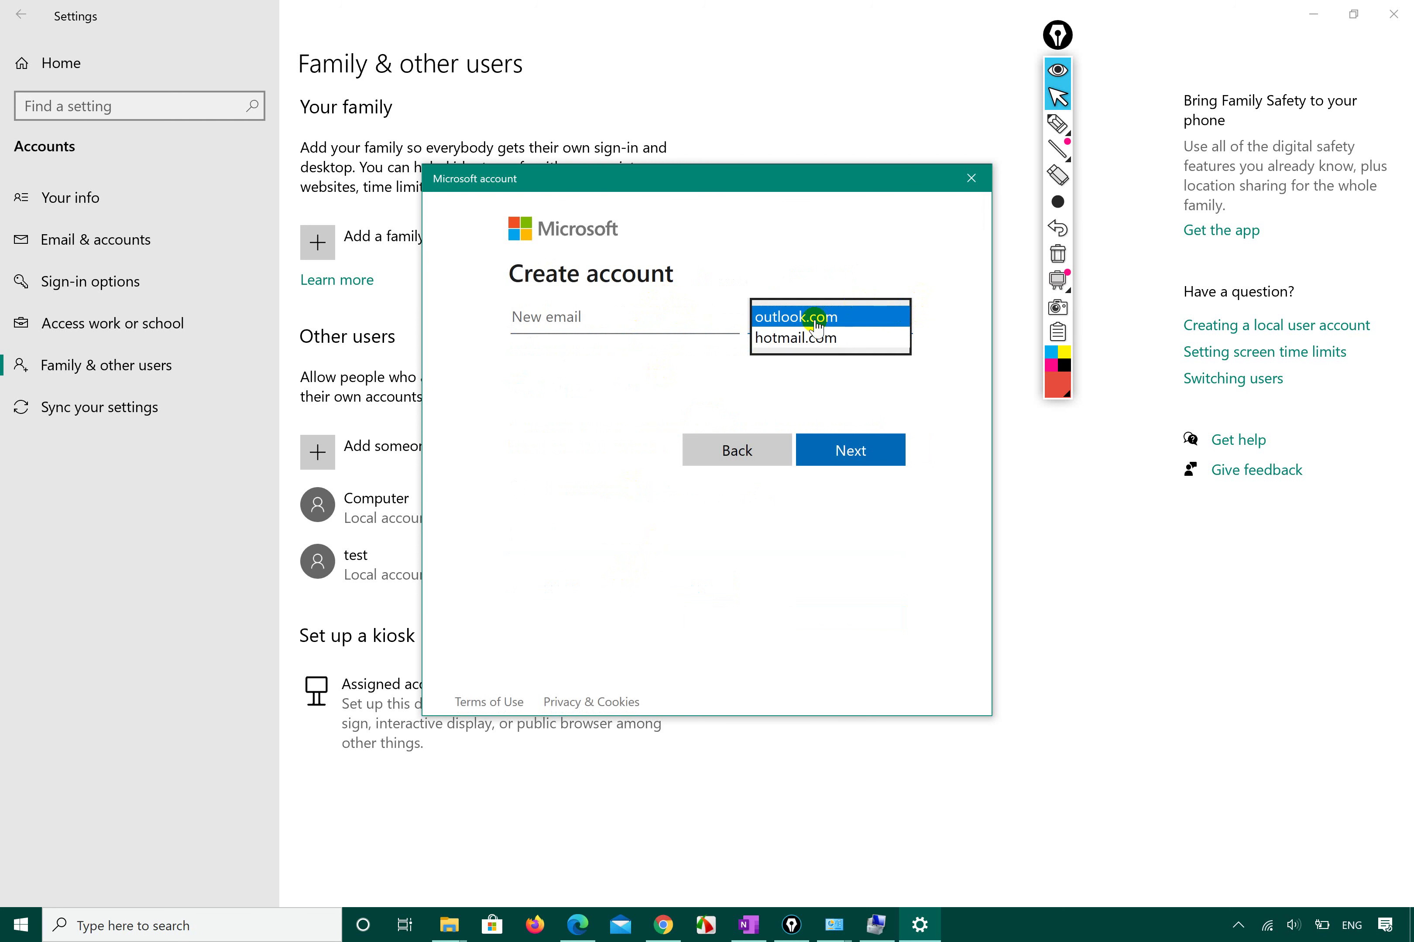
left_click(814, 340)
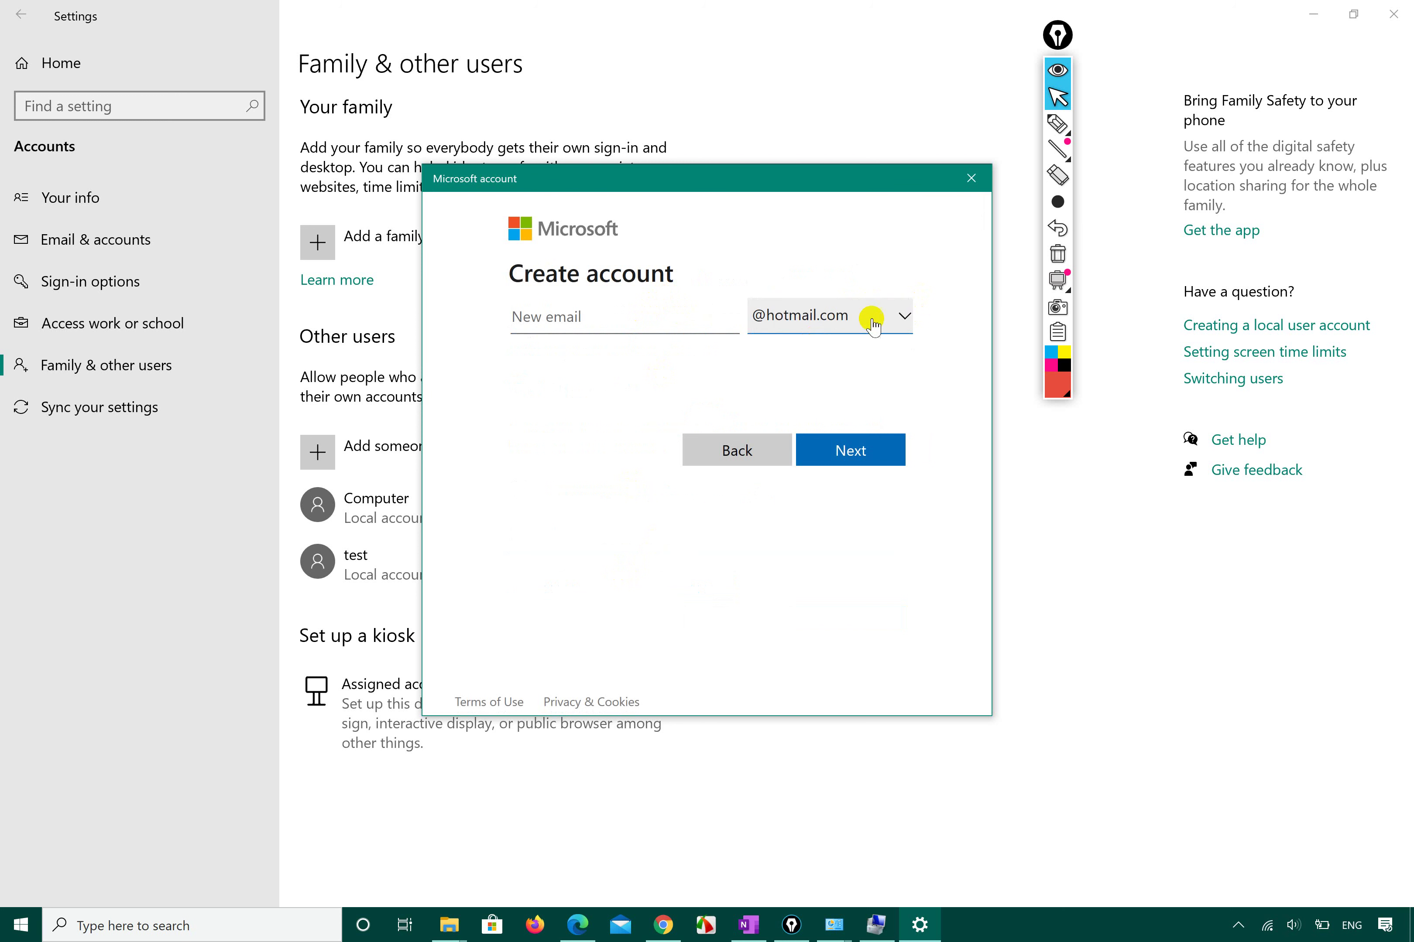
left_click(899, 312)
left_click(859, 296)
Type the child's new email username in the New email field, fixing typos.
left_click(614, 316)
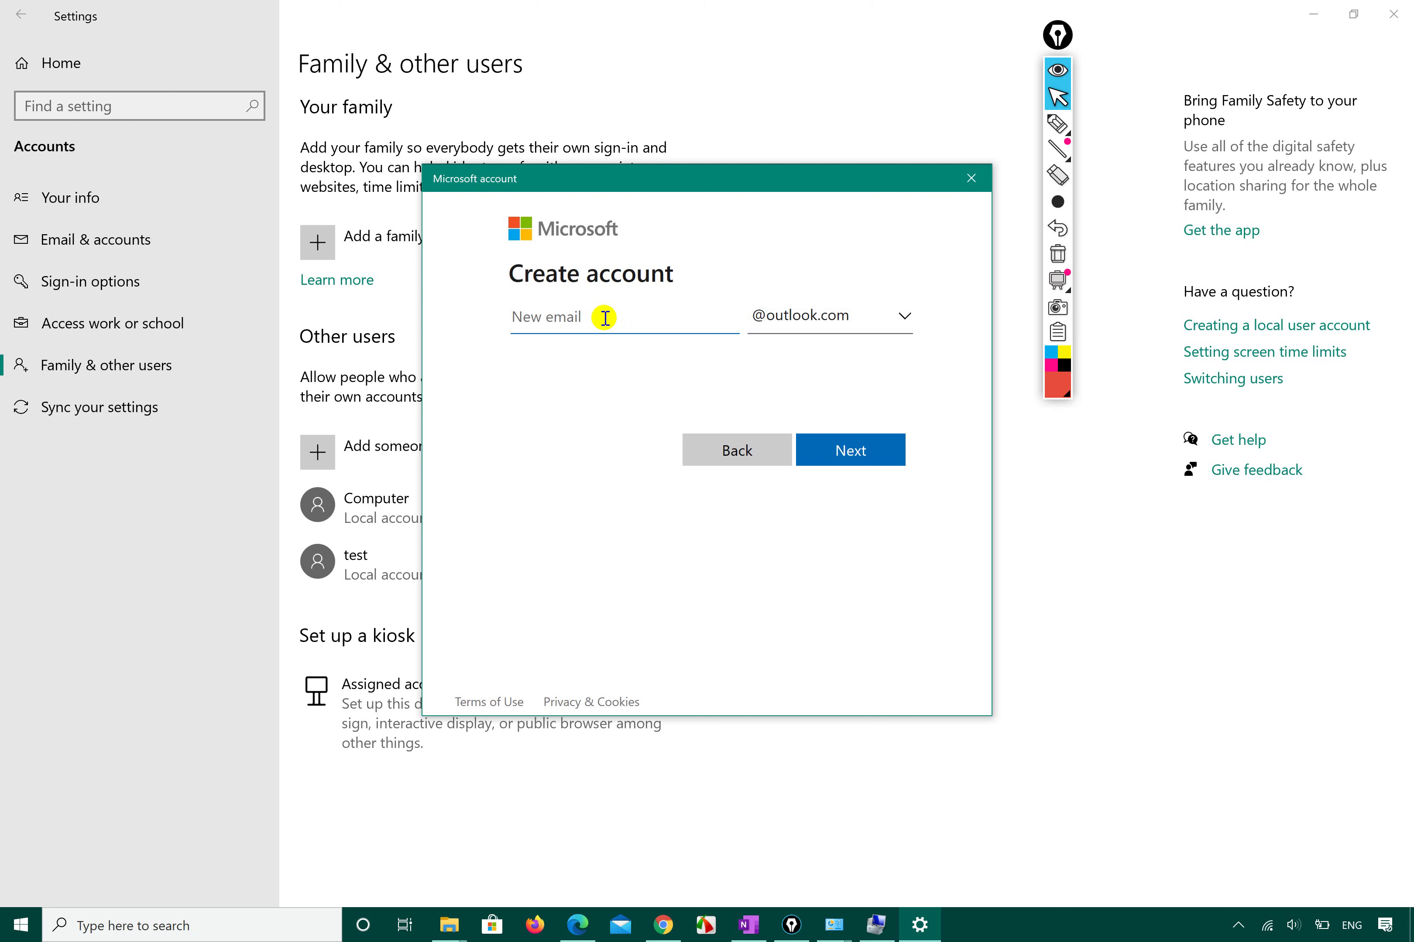
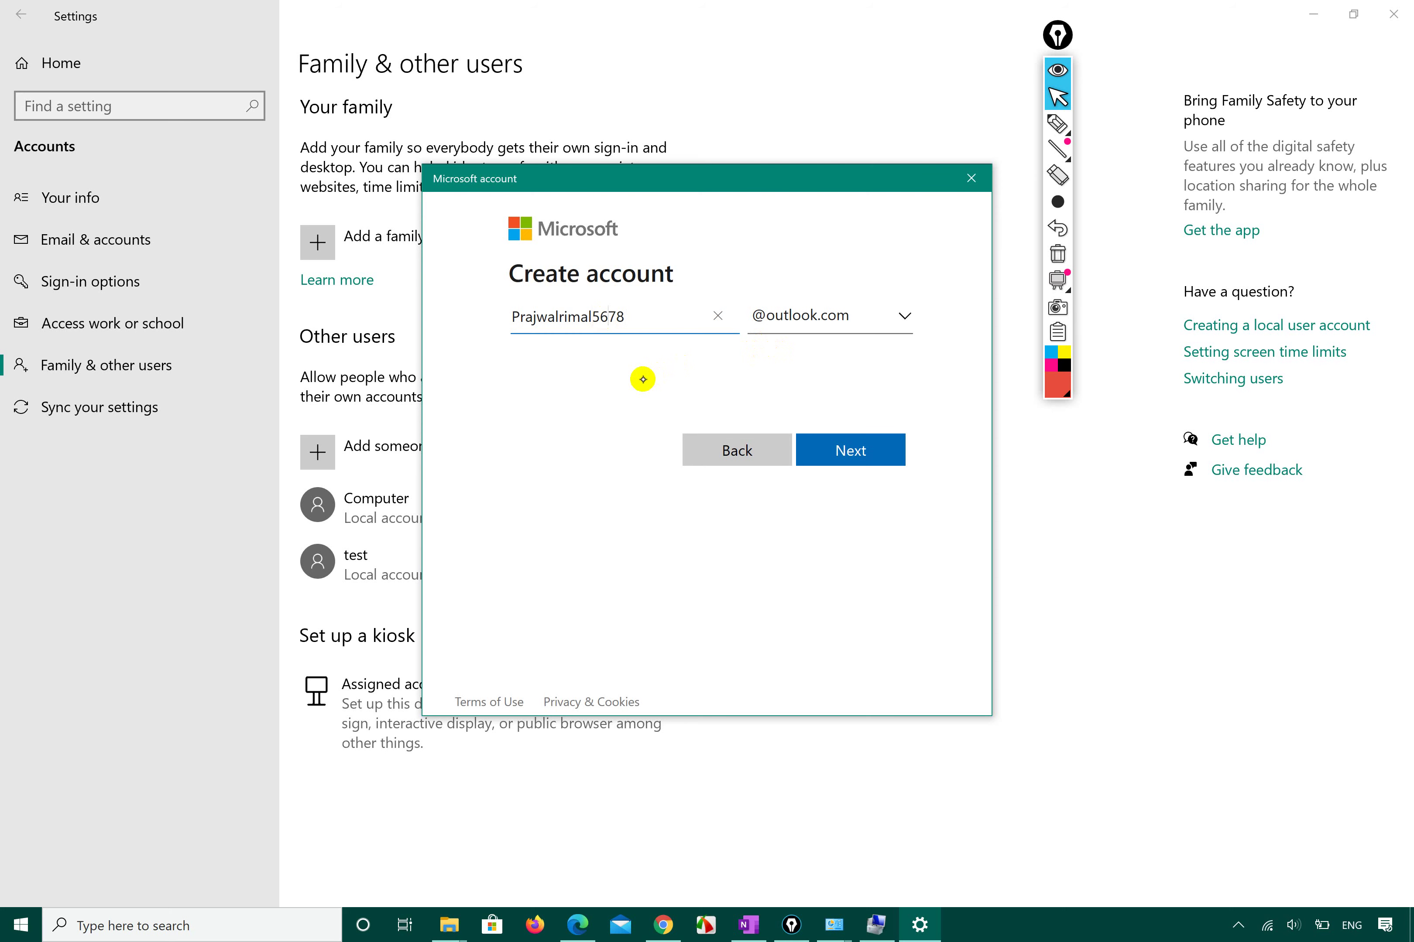
key("super")
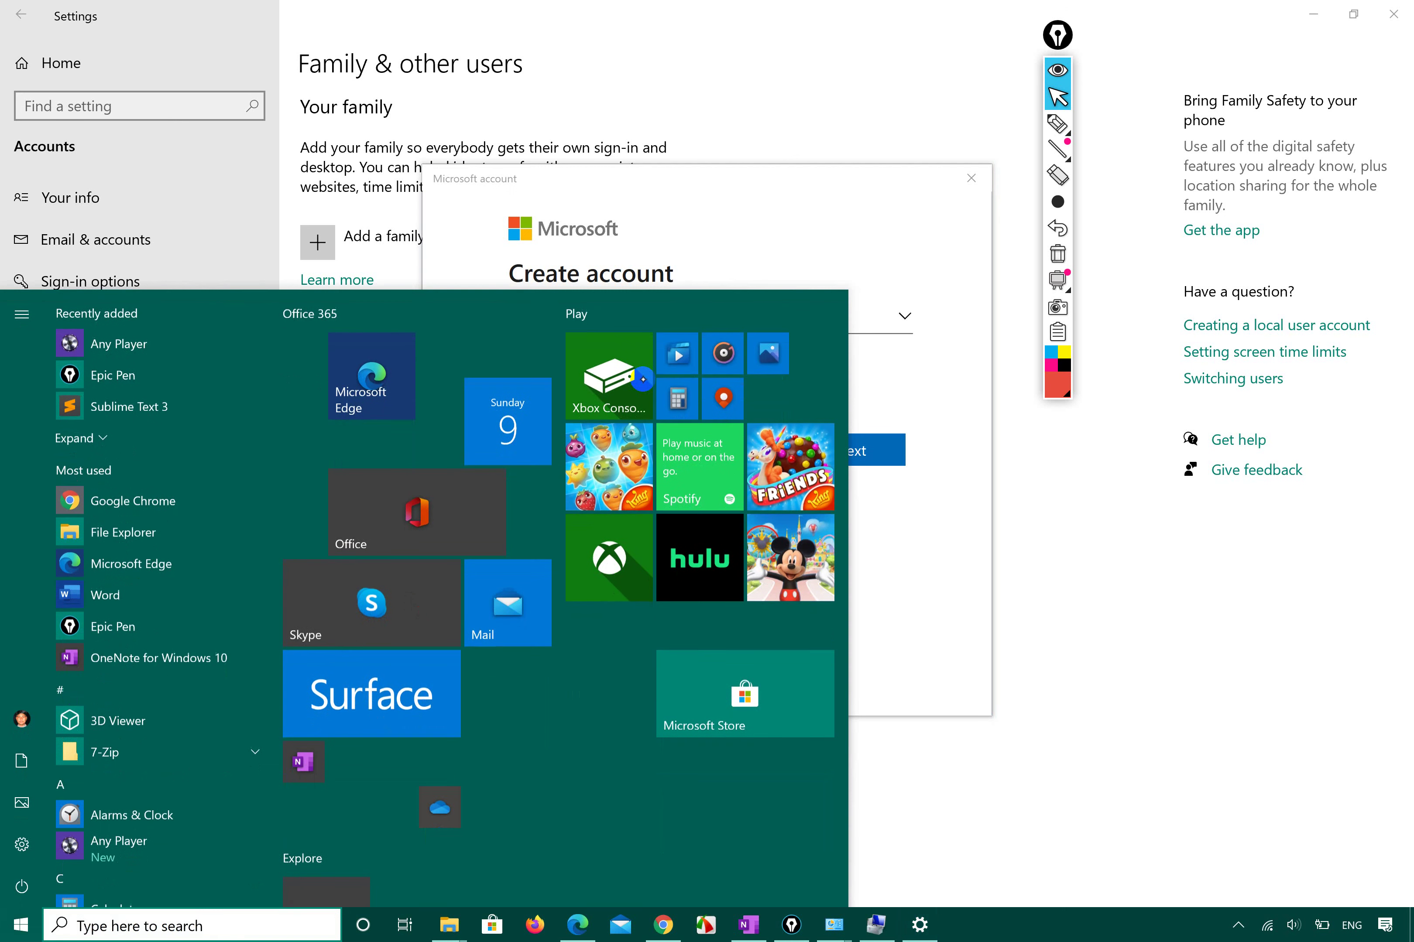
Search the Start menu for 'snipping' and launch Snipping Tool.
type("inpping")
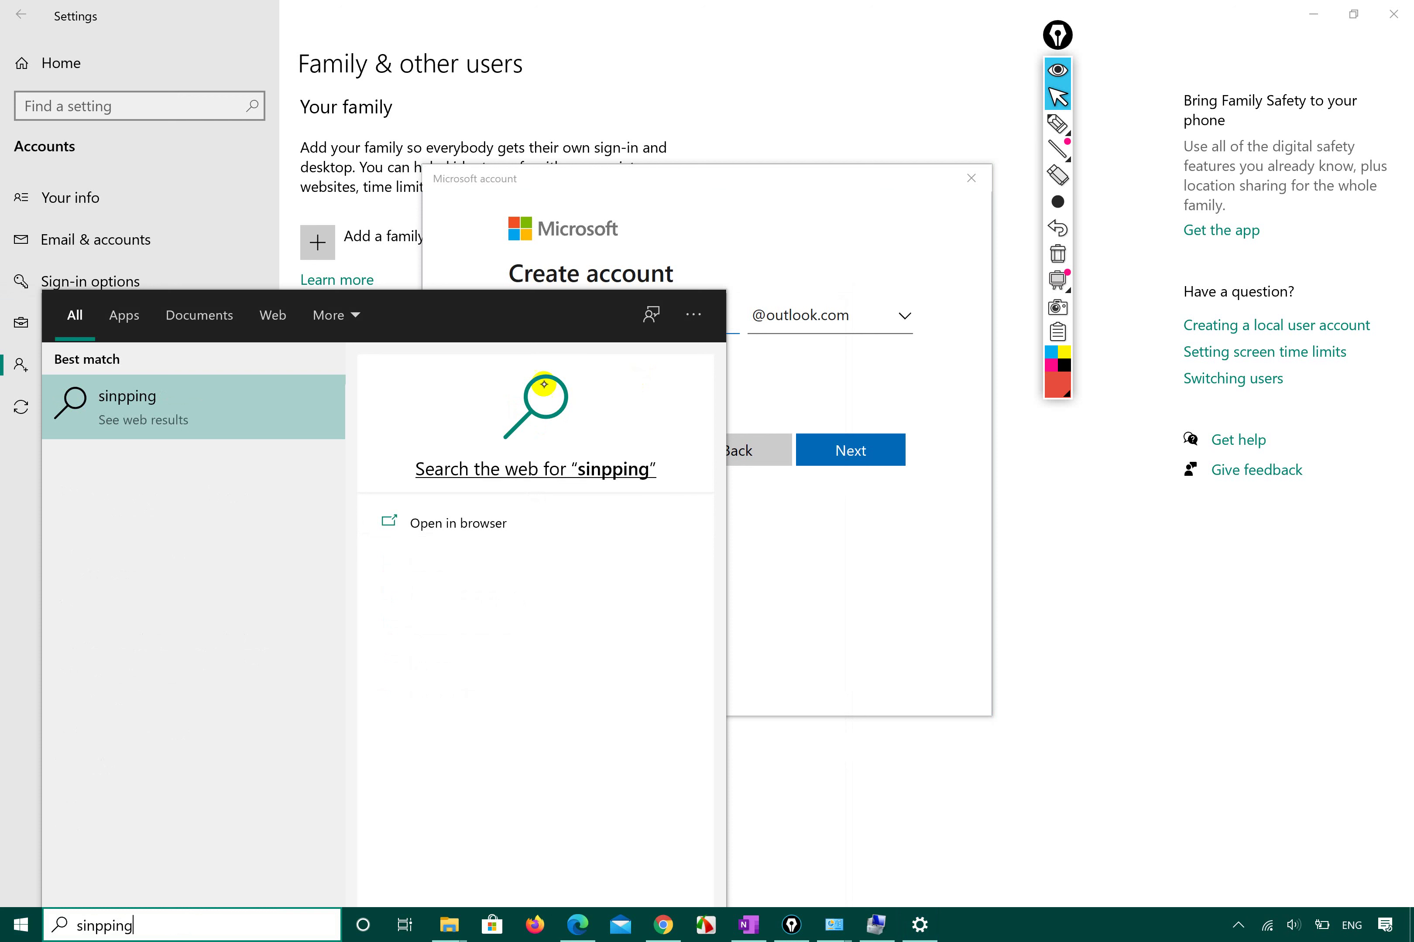
key("BackSpace")
key("BackSpace")
key("BackSpace")
key("BackSpace")
key("BackSpace")
key("BackSpace")
key("BackSpace")
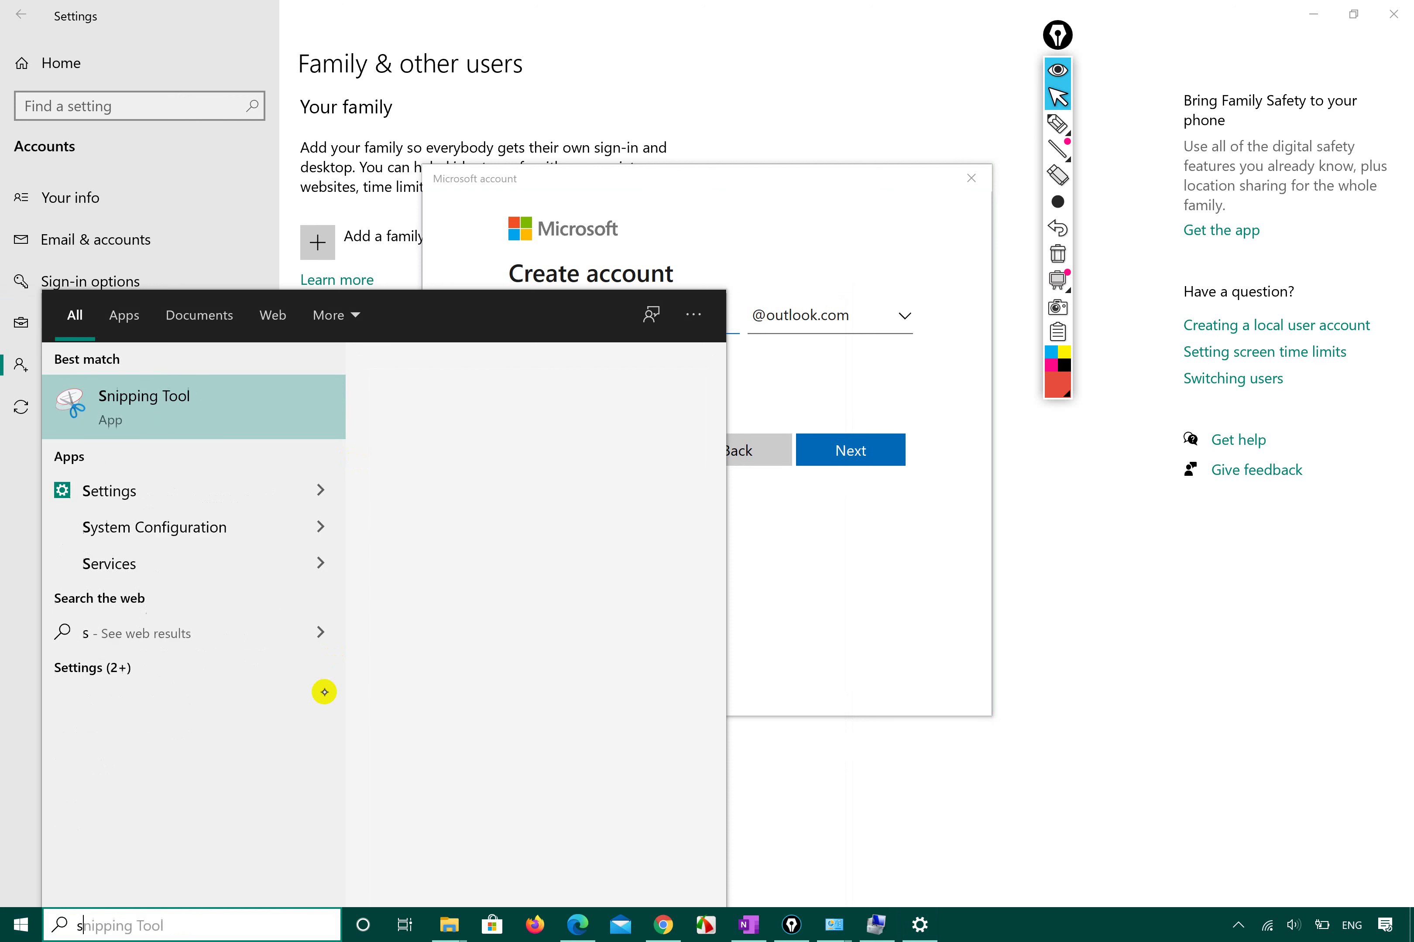
type("ni")
left_click(181, 398)
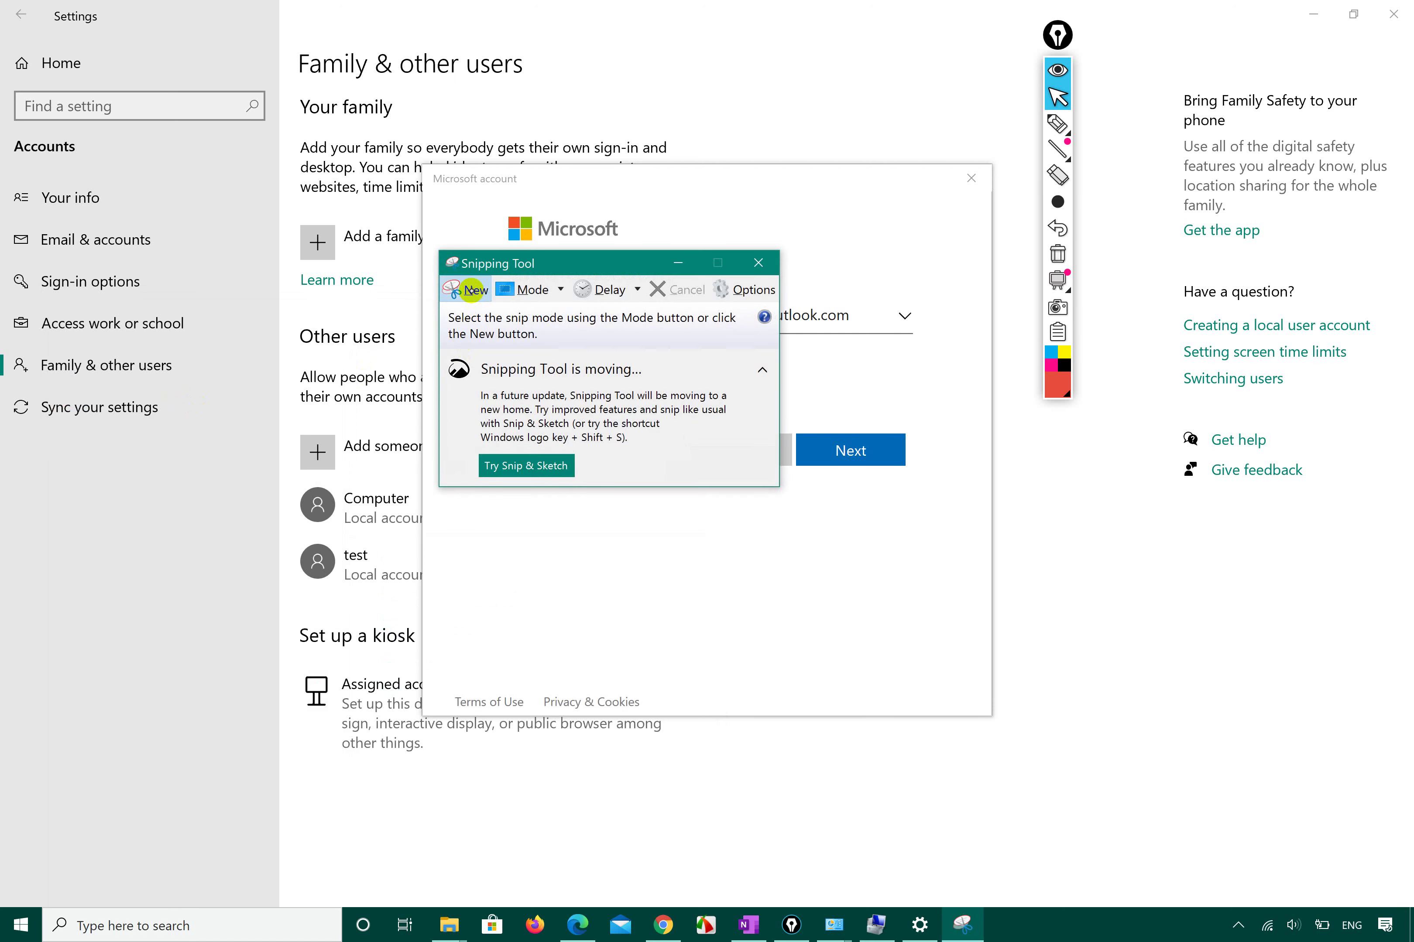
Snip the Create account page and choose the Desktop as the save location.
left_click(471, 290)
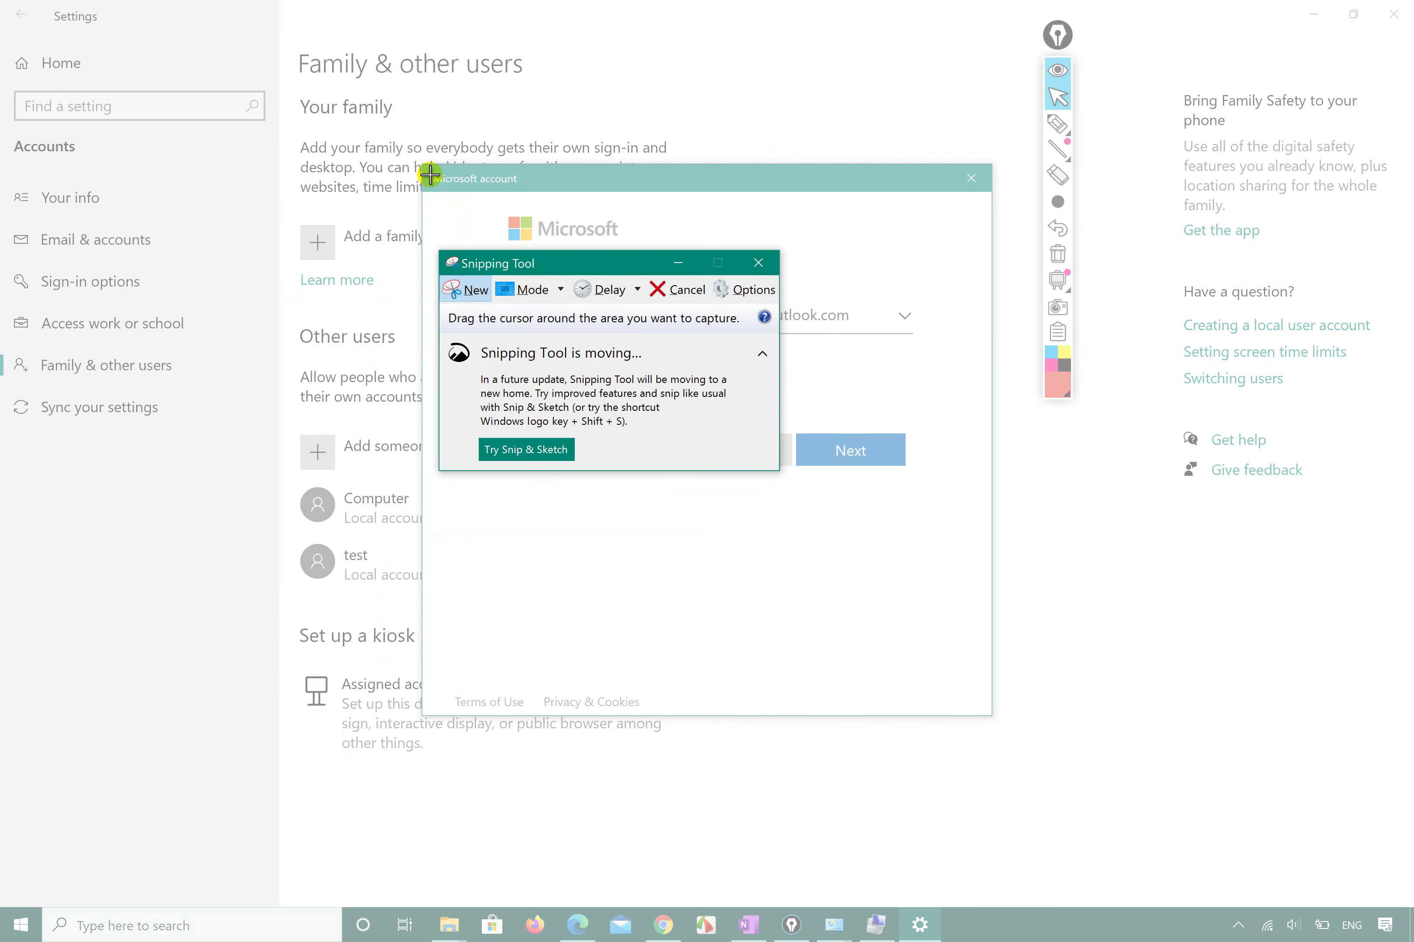
left_click_drag(430, 175, 955, 487)
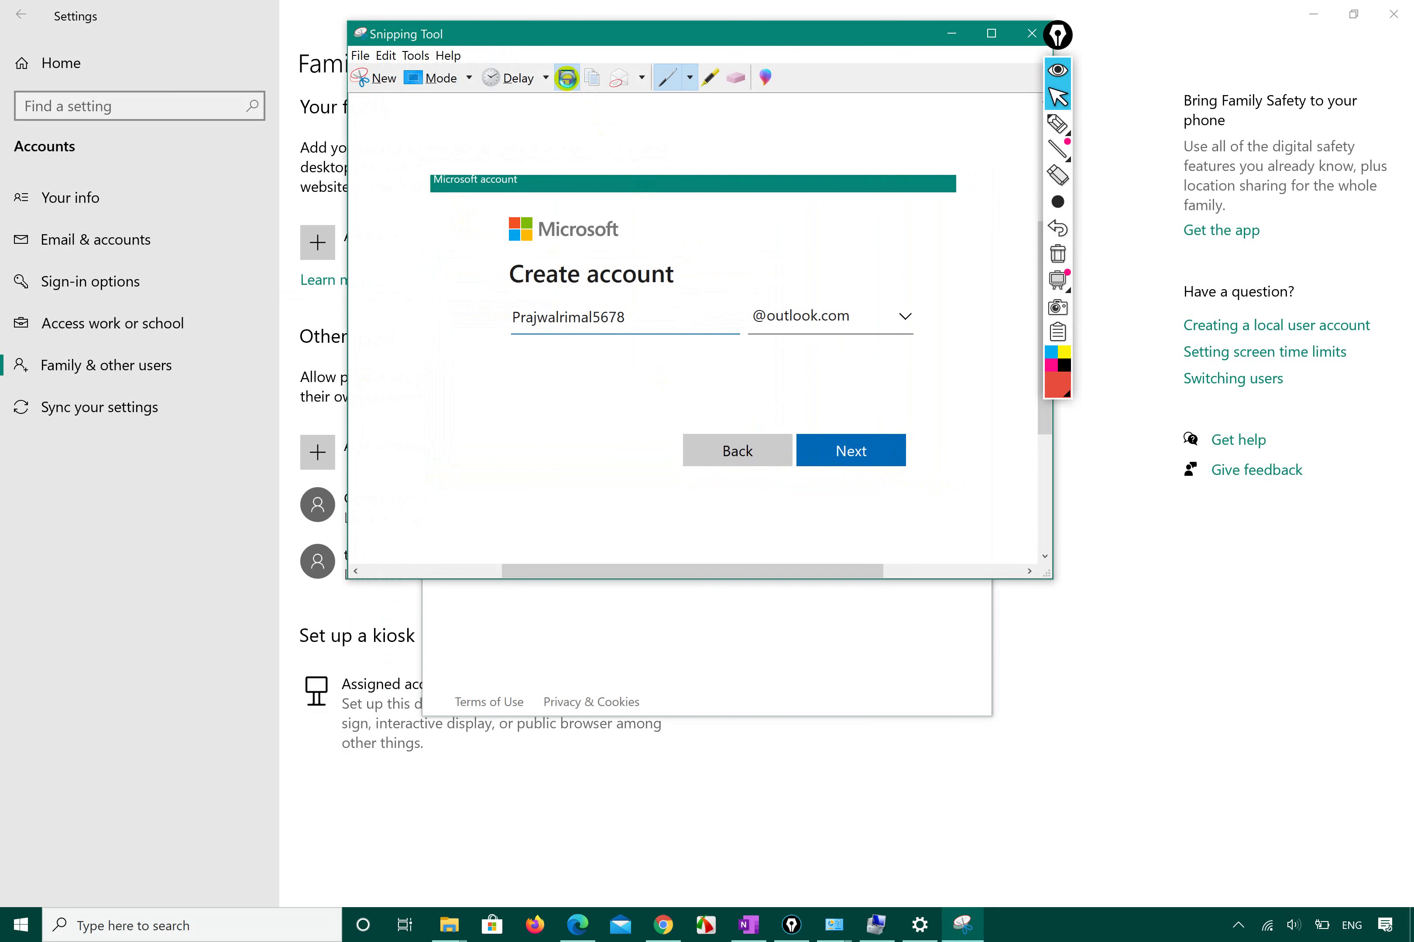
left_click(566, 78)
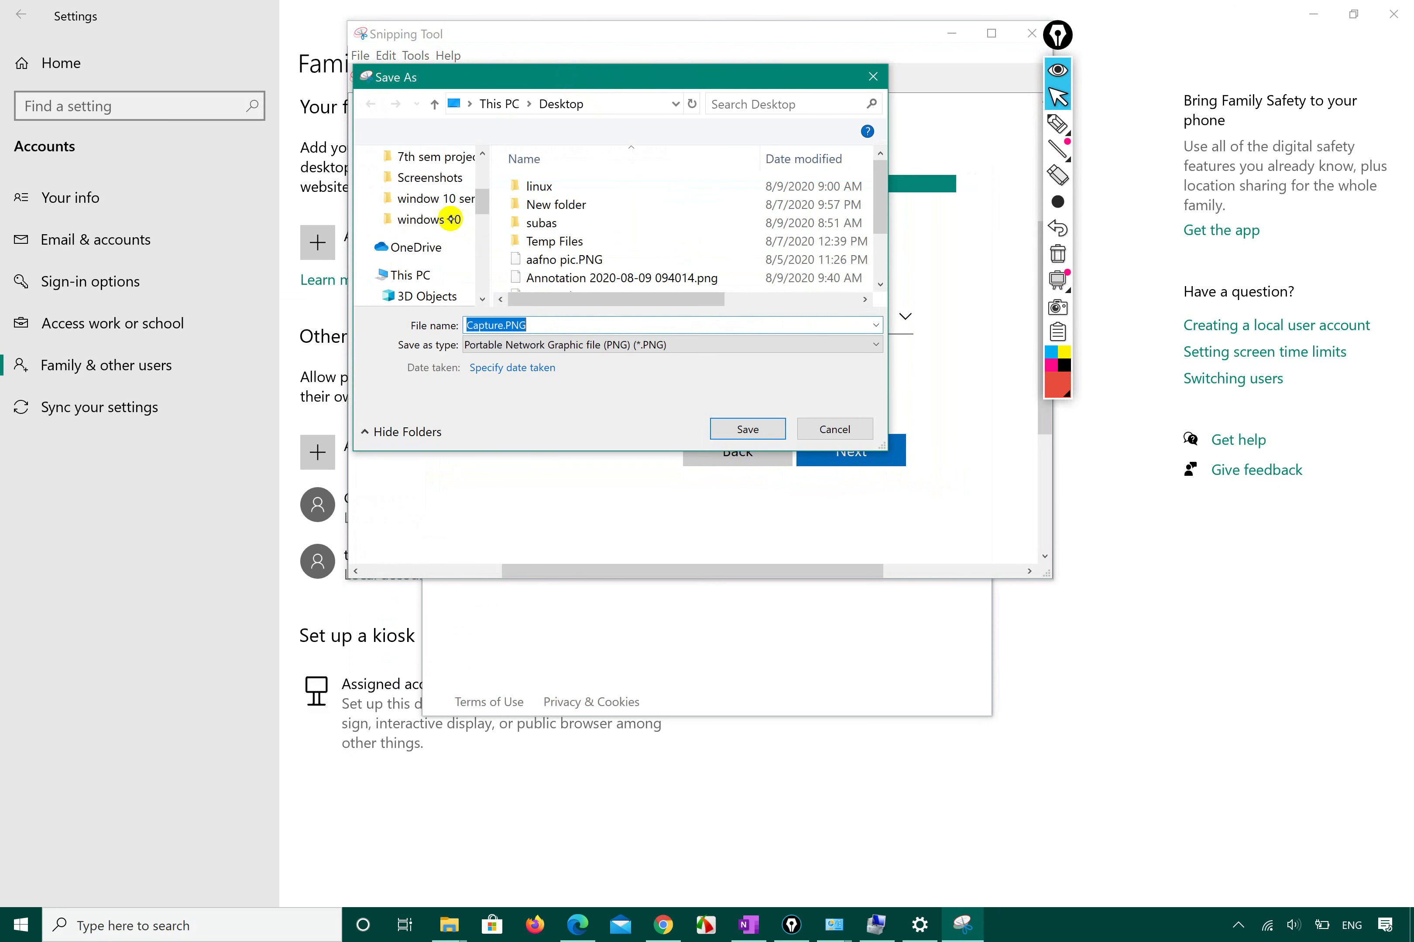
scroll(561, 241, "down", 2)
scroll(425, 222, "up", 4)
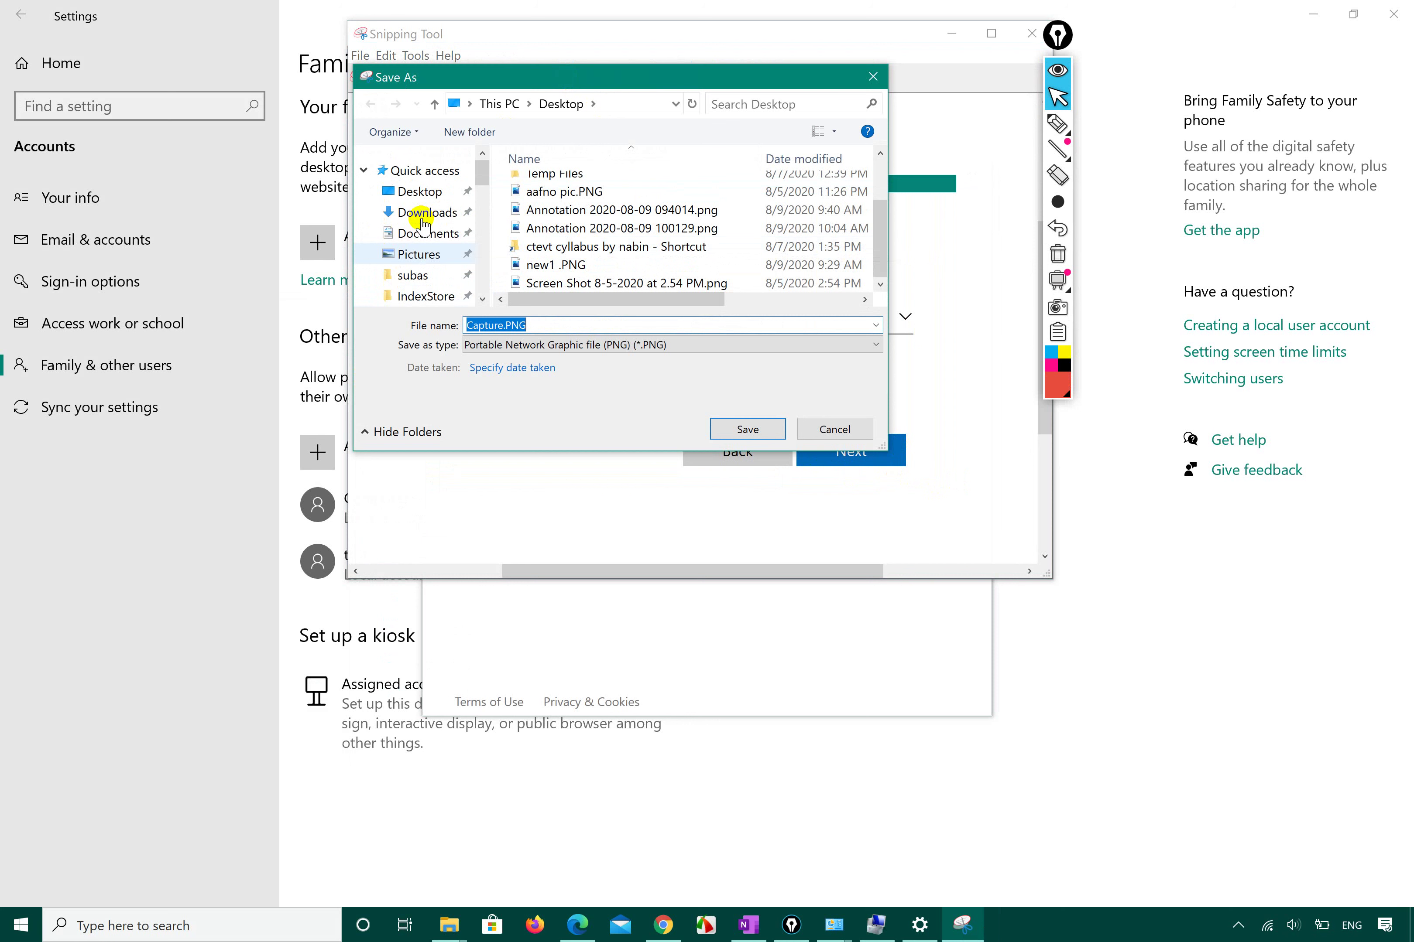
left_click(414, 191)
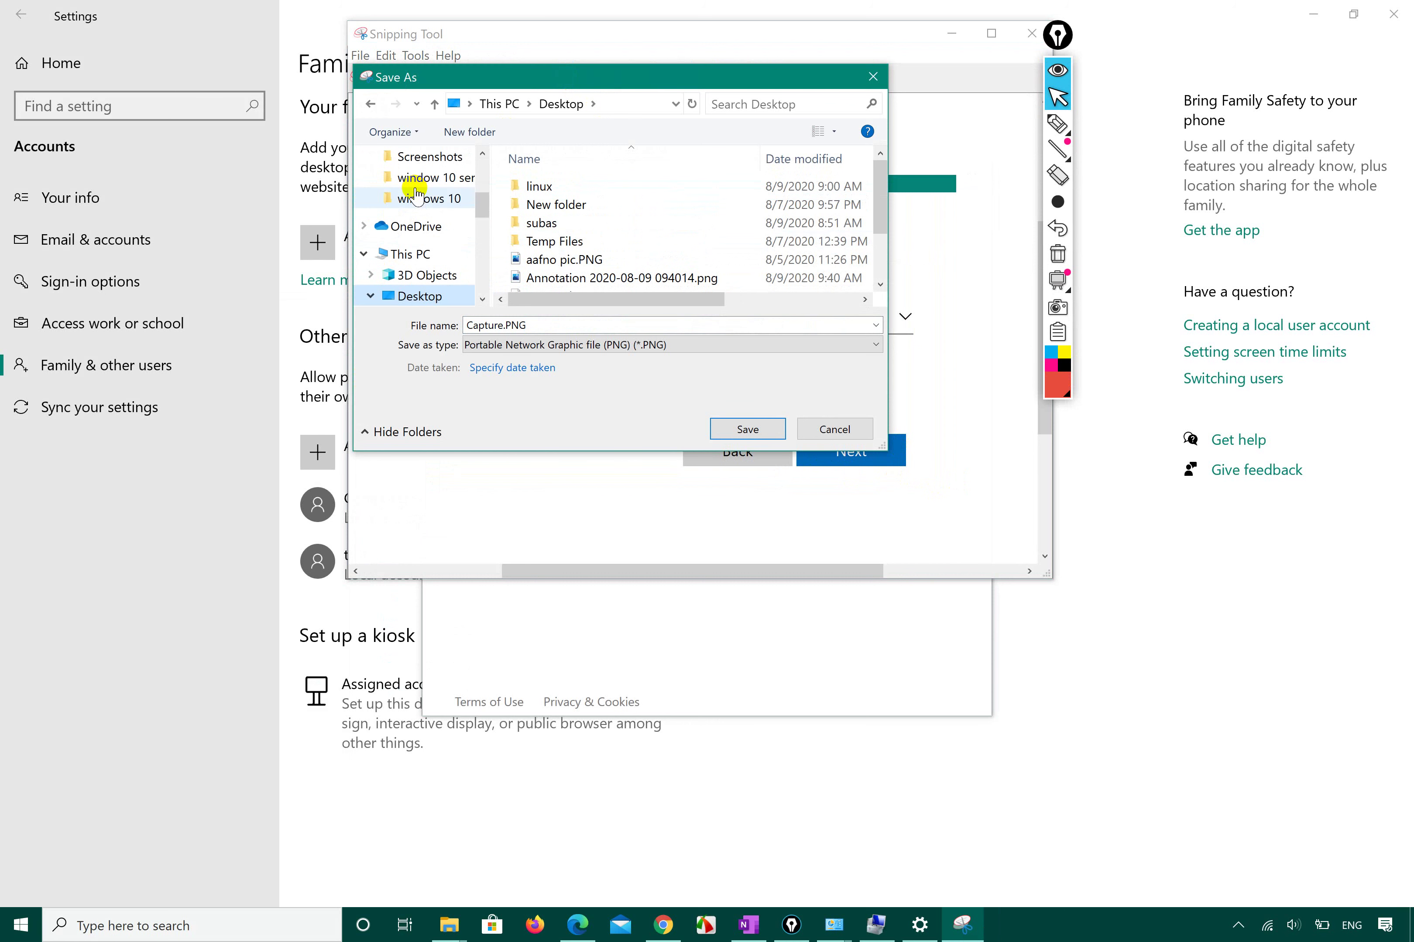
Save the snip as a PNG named after the child's Outlook account.
left_click(551, 332)
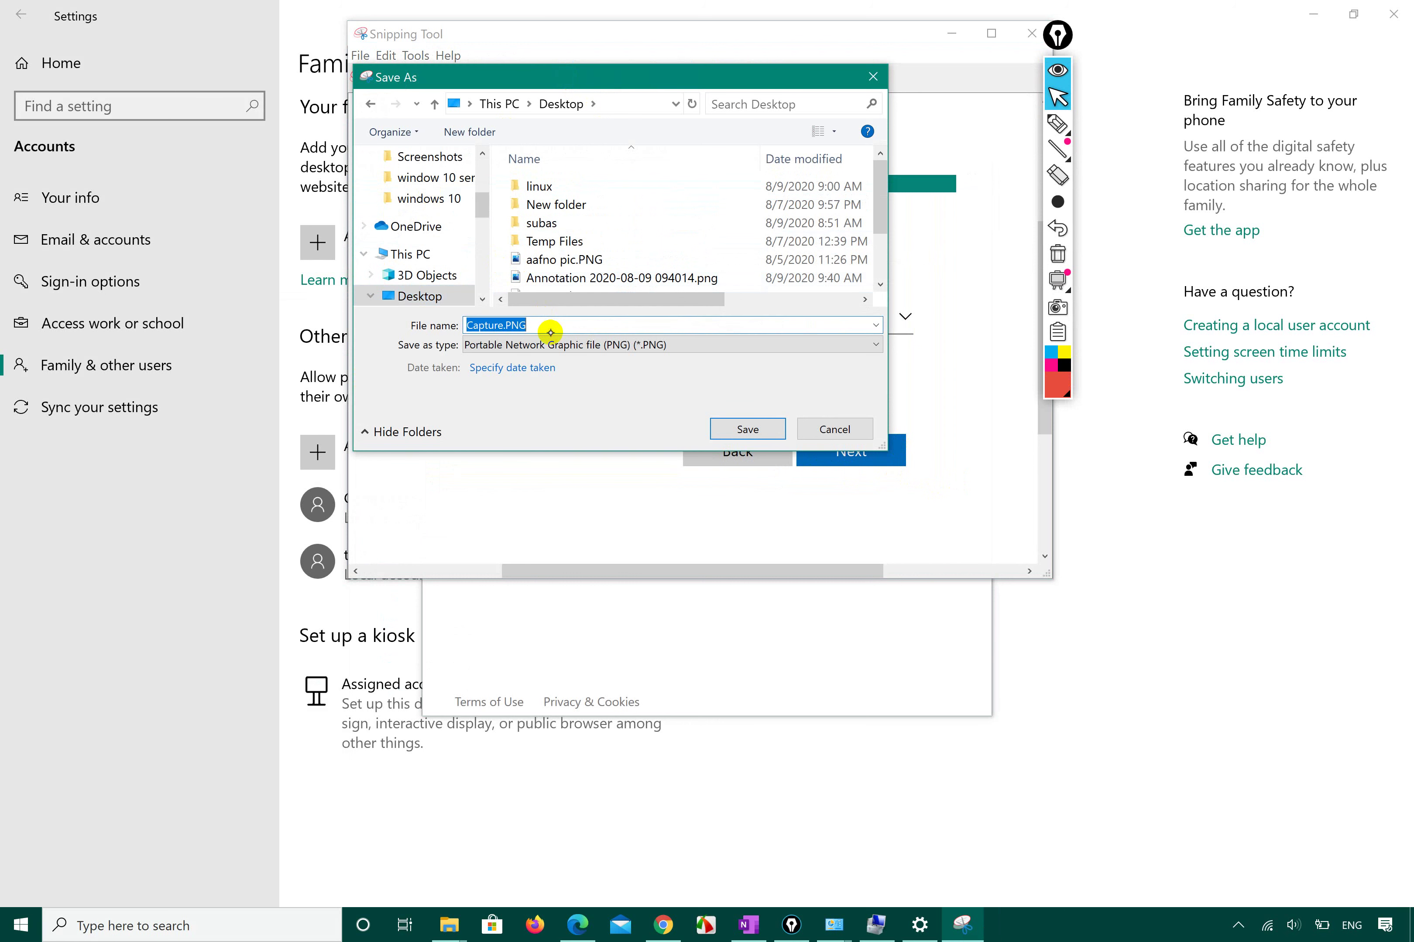
key("Home")
key("Delete")
key("Delete")
key("Delete")
key("Delete")
key("Delete")
key("Delete")
key("Delete")
type("Prjwal outlook account")
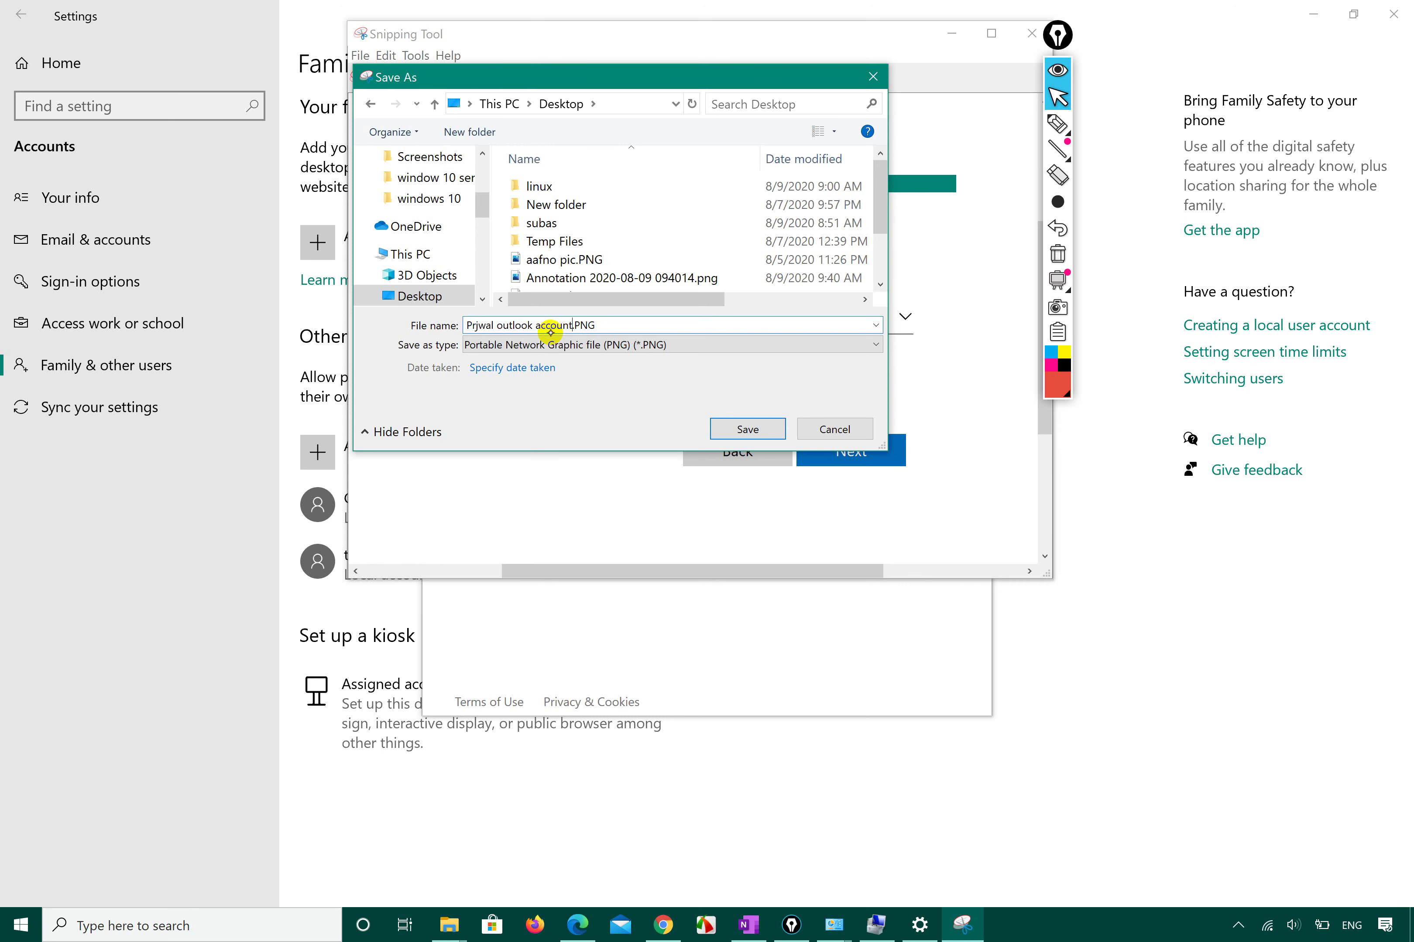
key("Return")
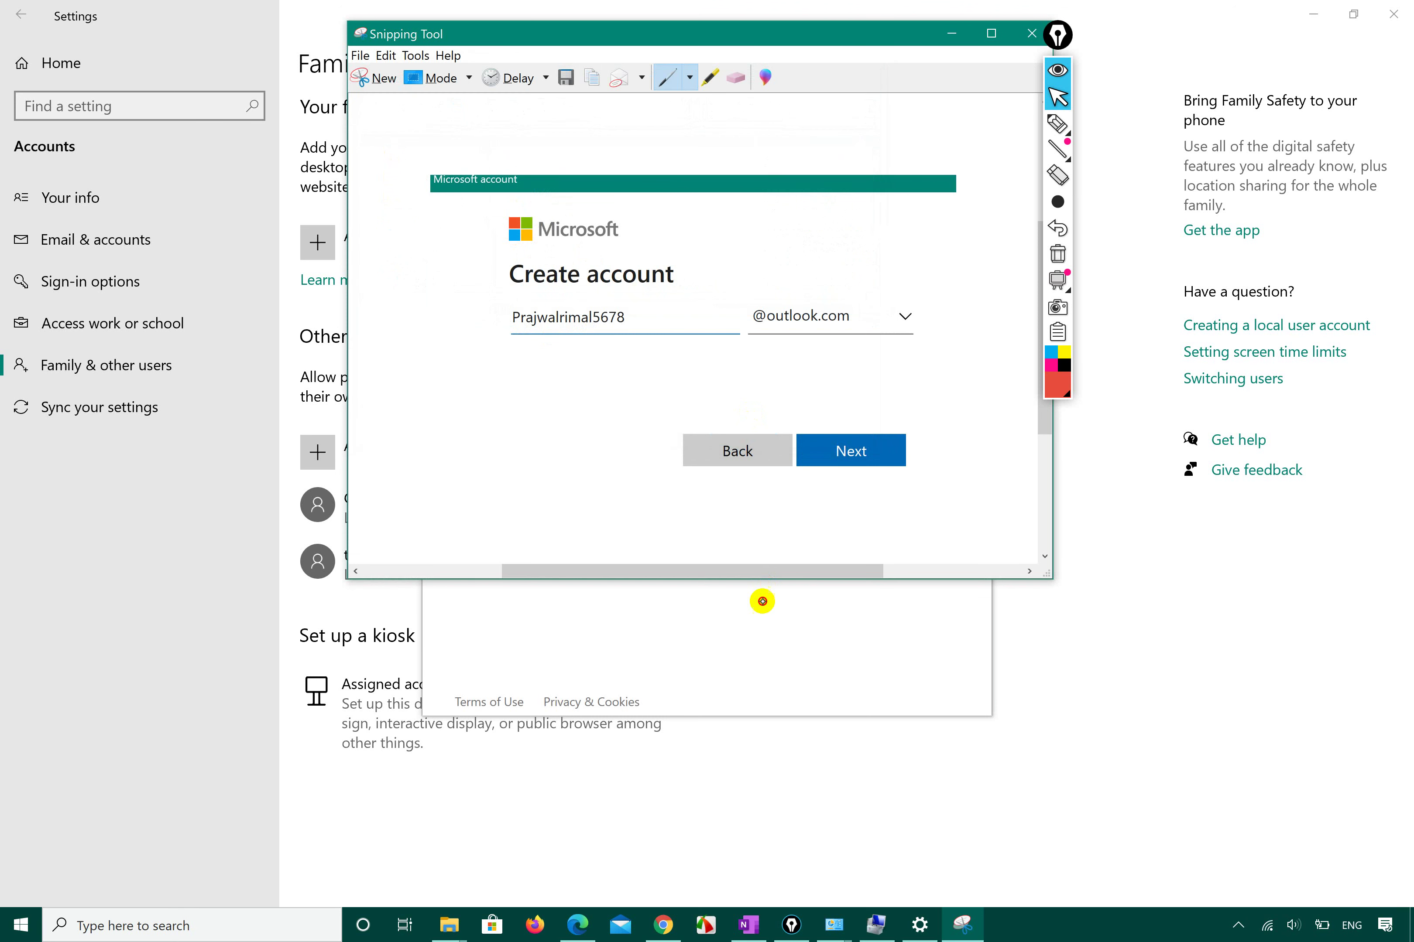
left_click(760, 600)
Submit the new Outlook email address to reach the Create a password page.
left_click(828, 456)
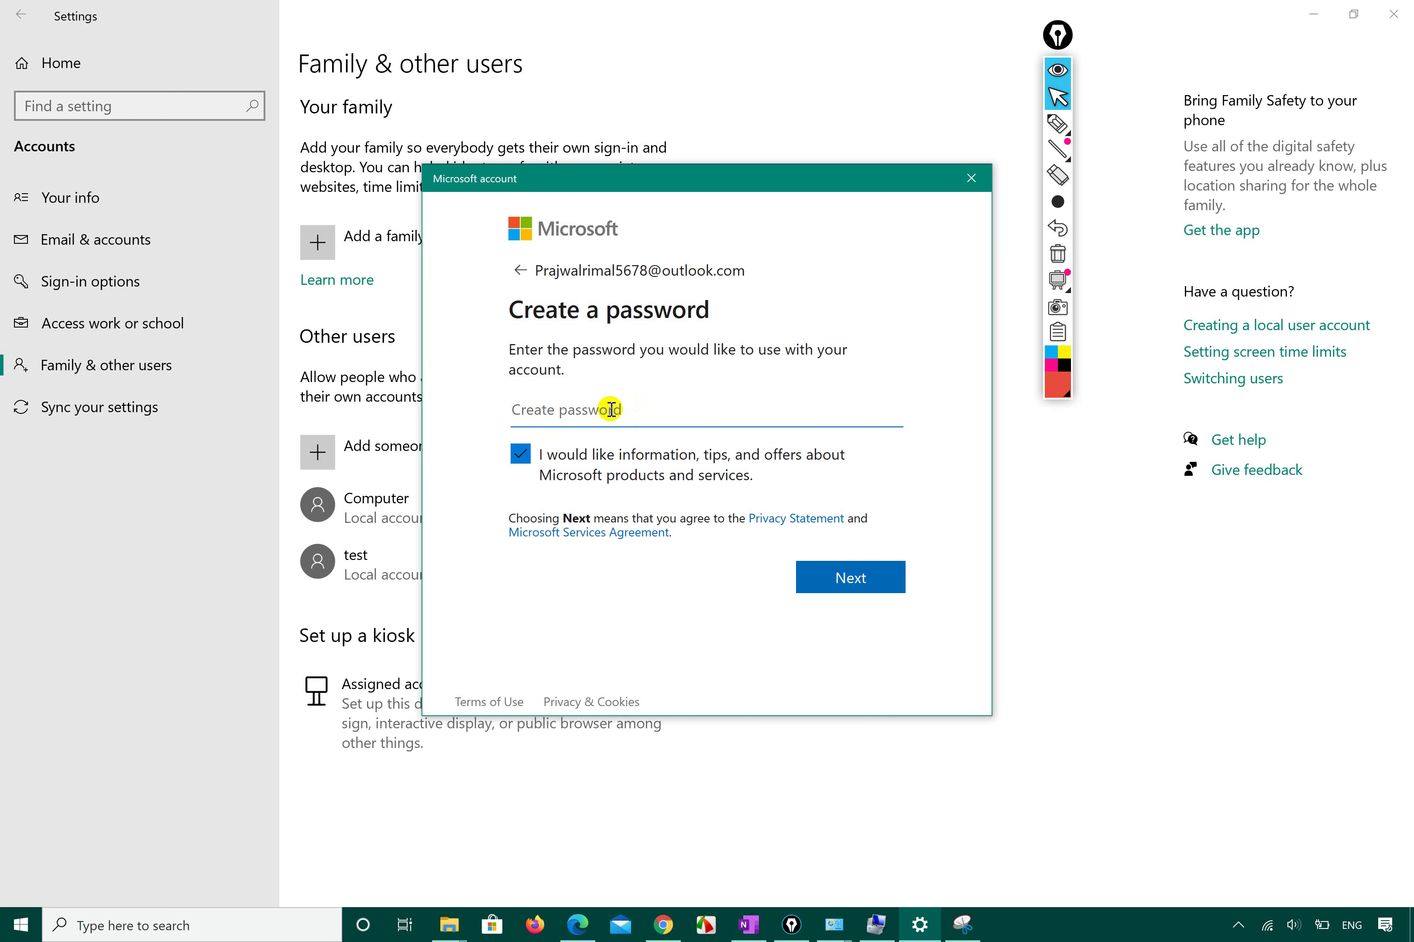
Enter a password for the new account and continue to the name page.
type("•••••••••••••")
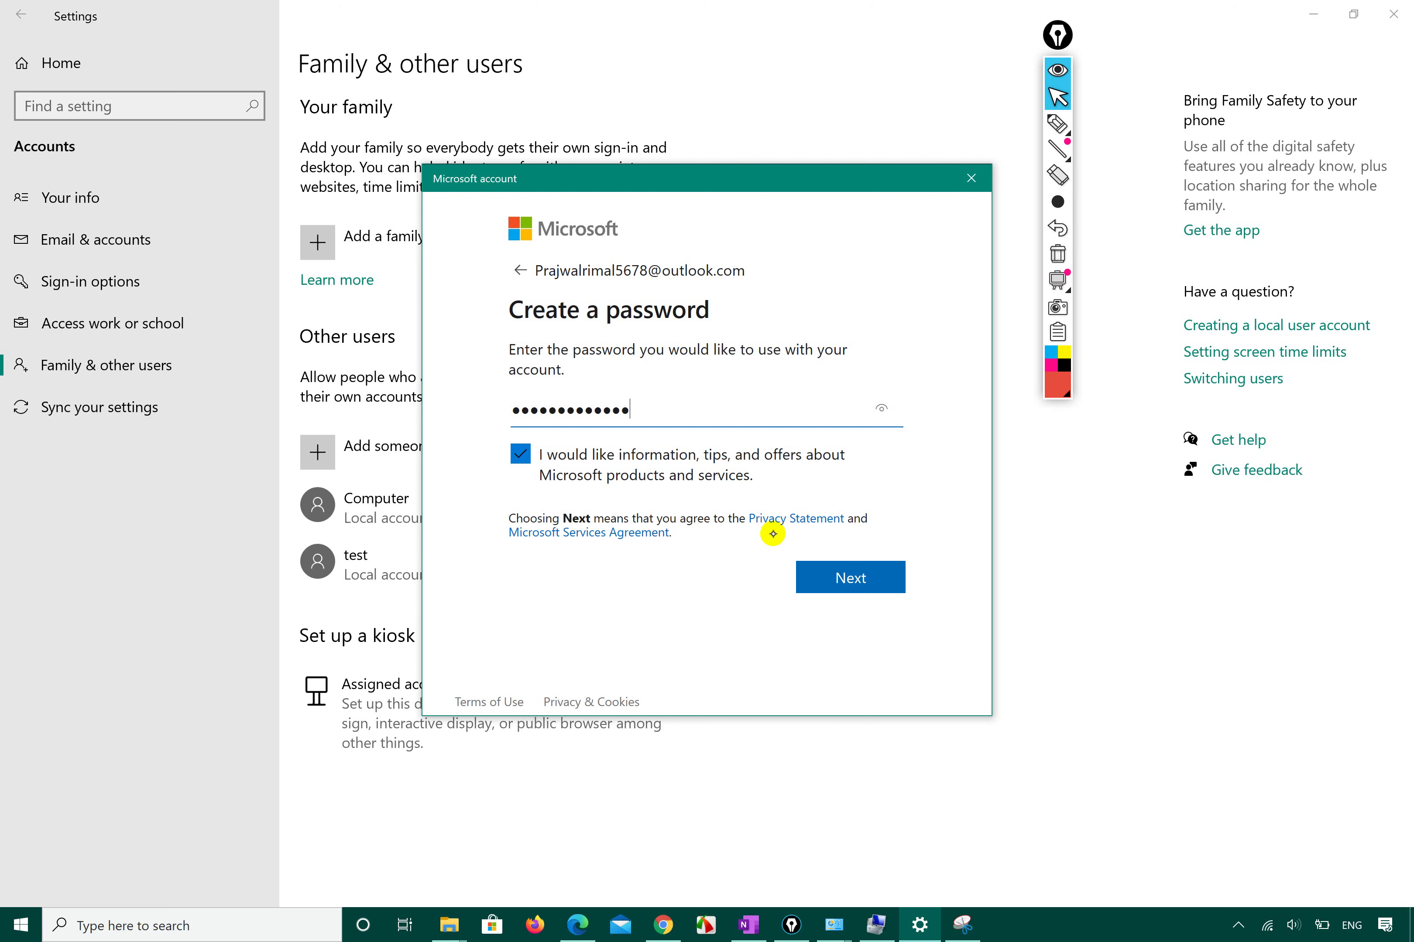
left_click(847, 575)
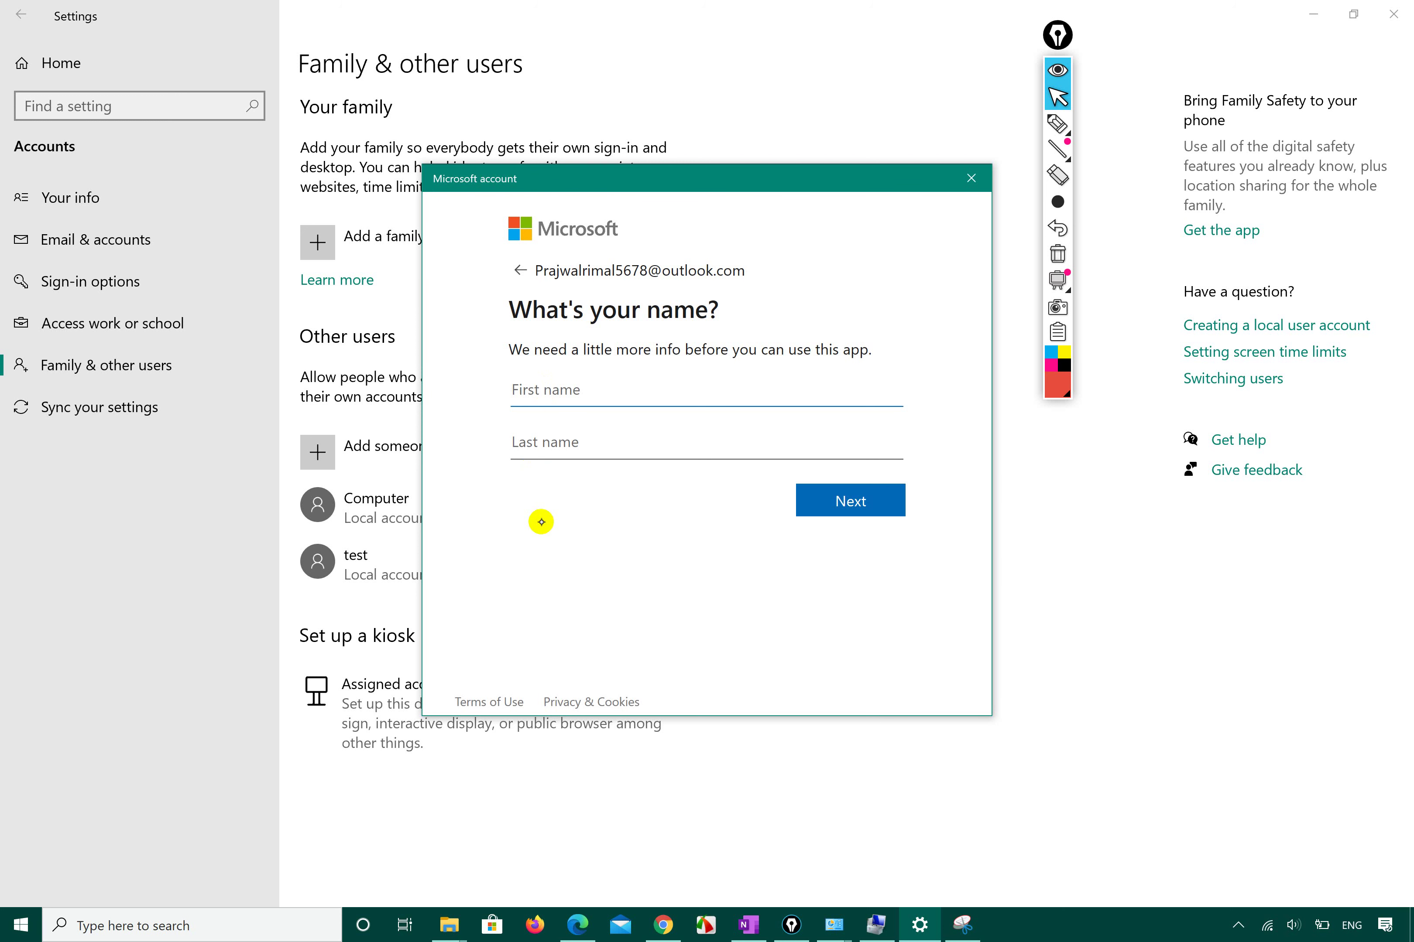
Enter the child's first and last name and continue.
key("Tab")
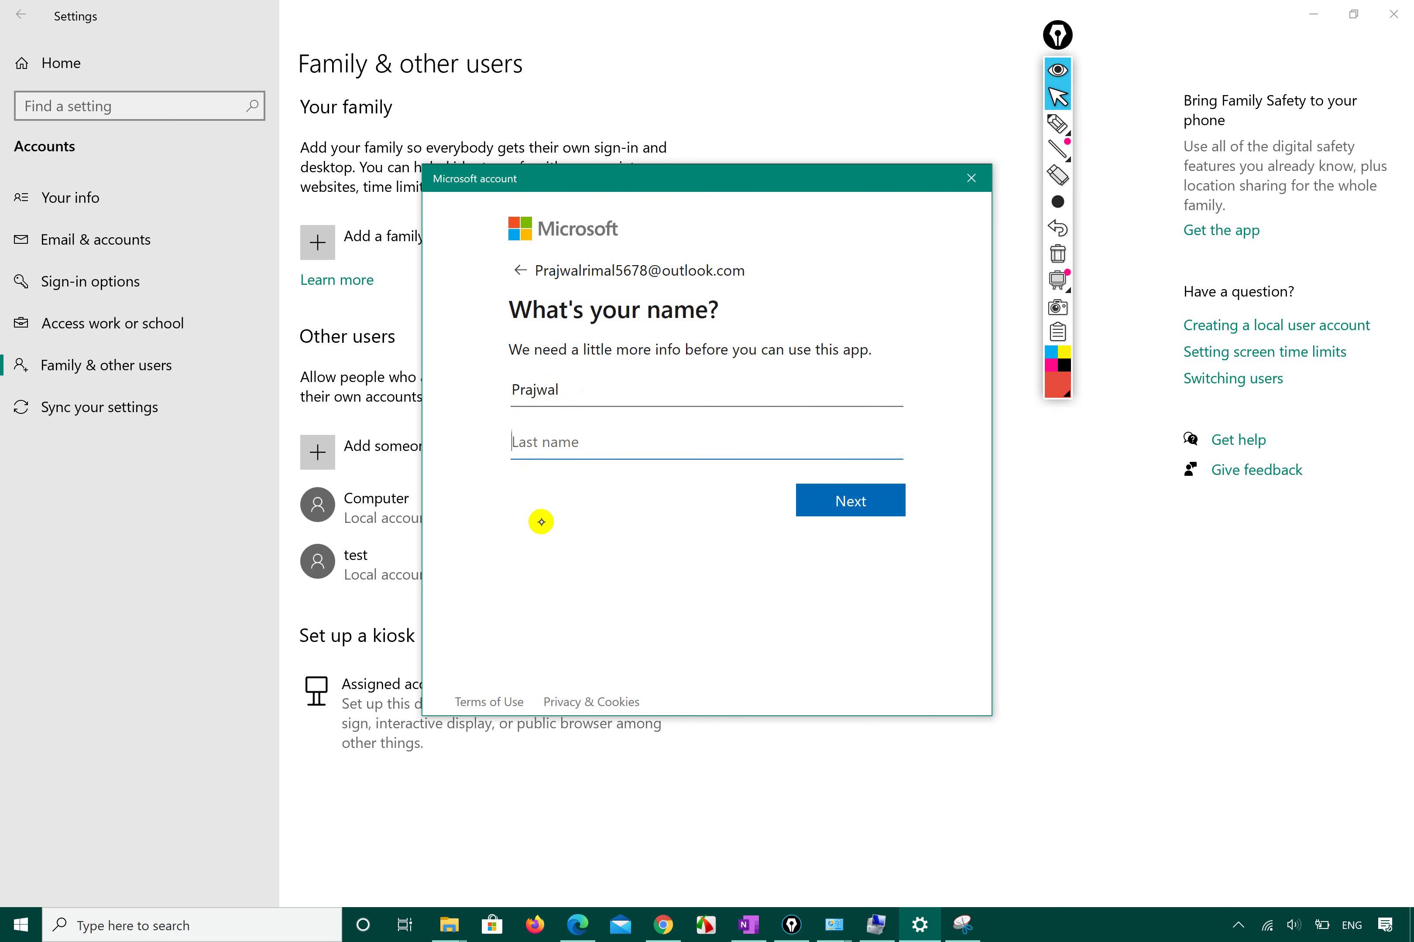
left_click(858, 488)
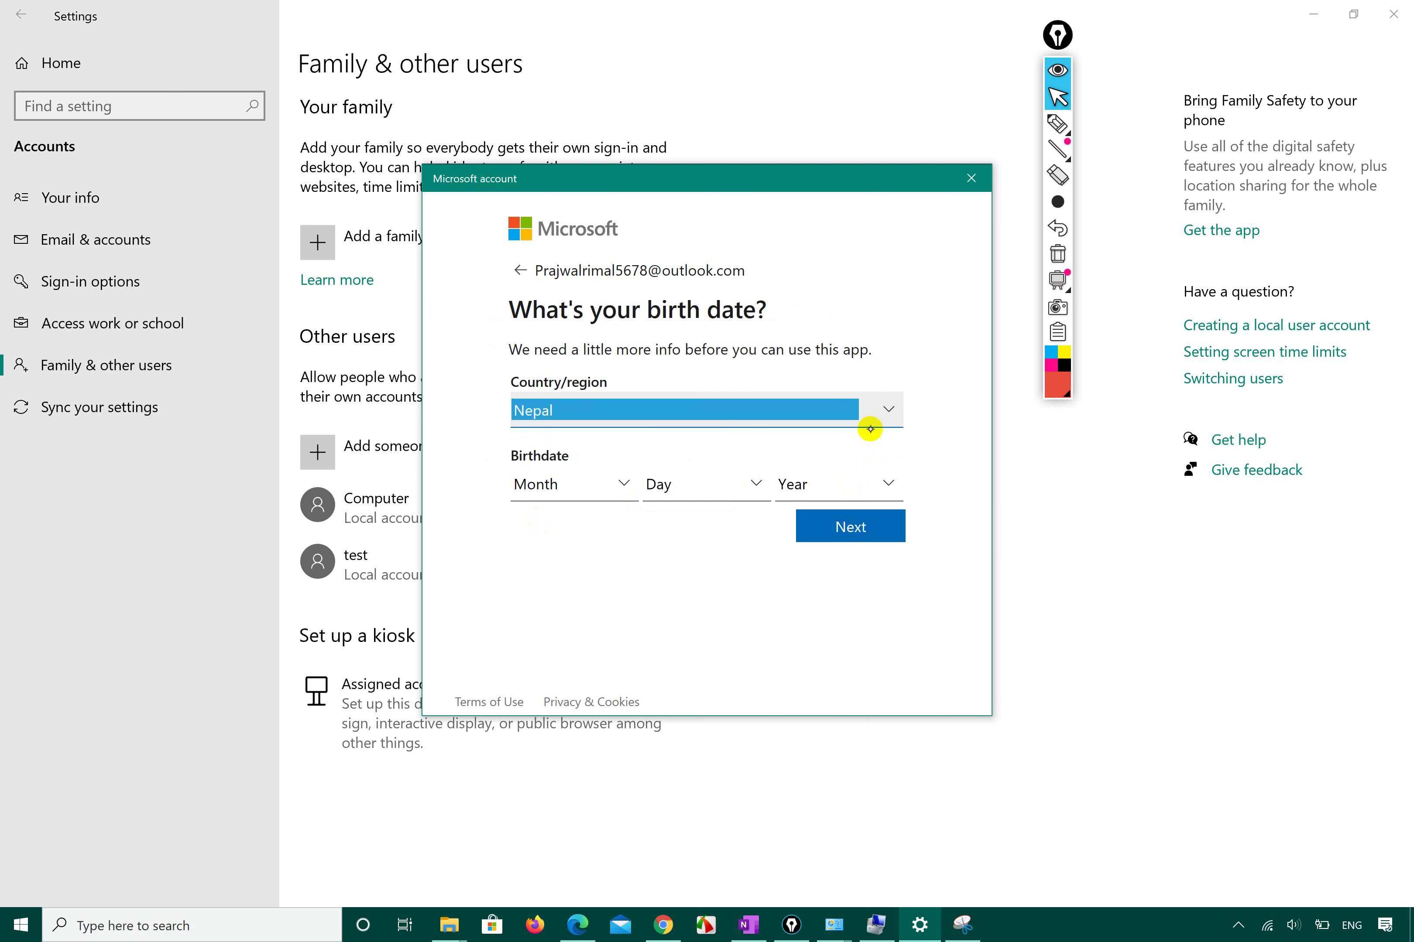
Keep Nepal as the region and set the birth date to February 19, 2012.
left_click(889, 409)
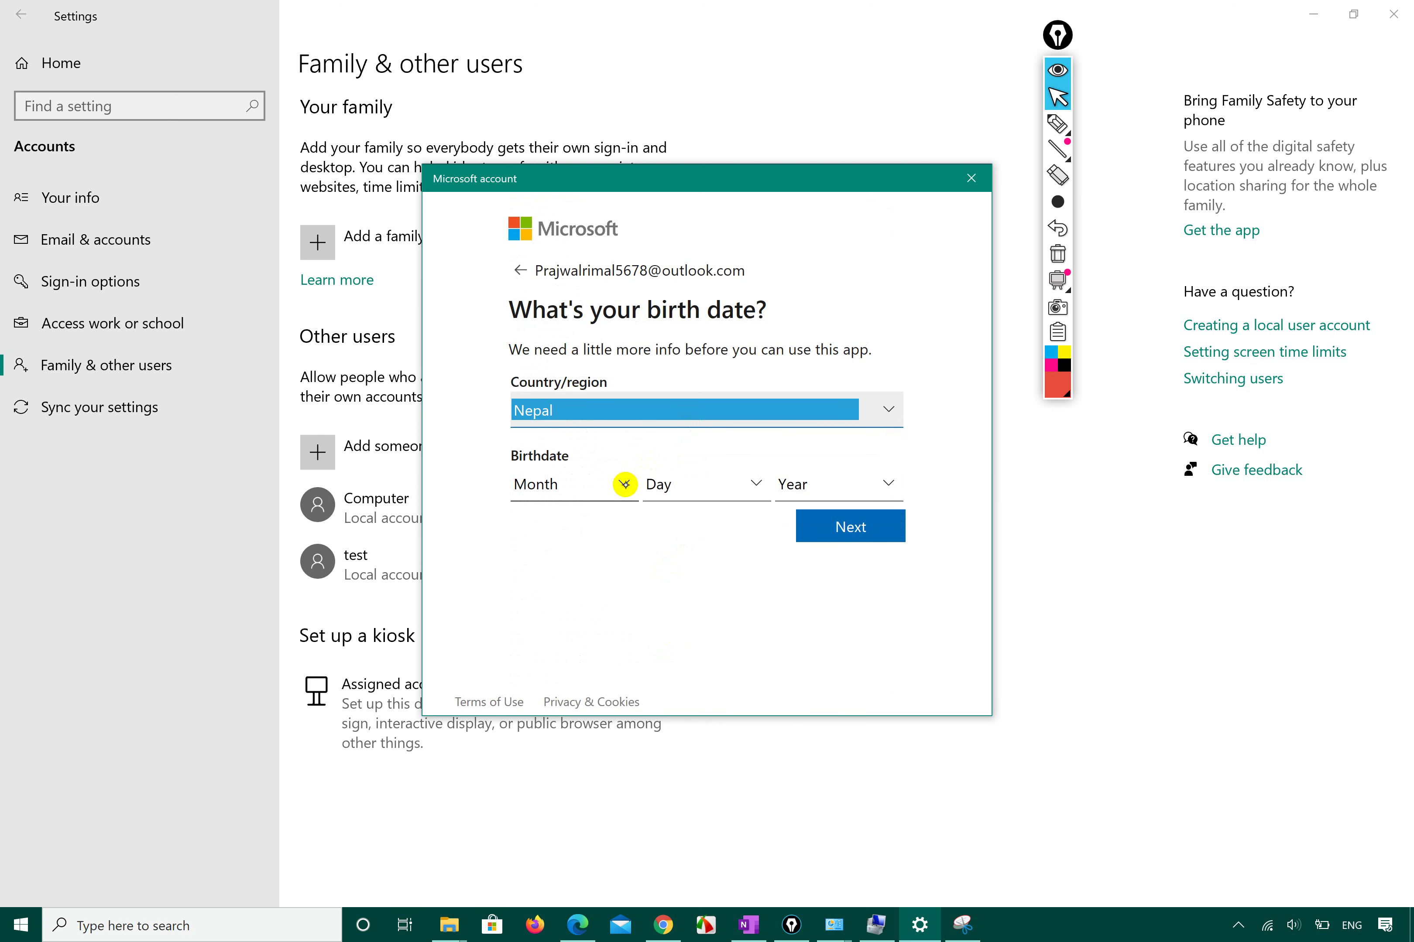
left_click(625, 485)
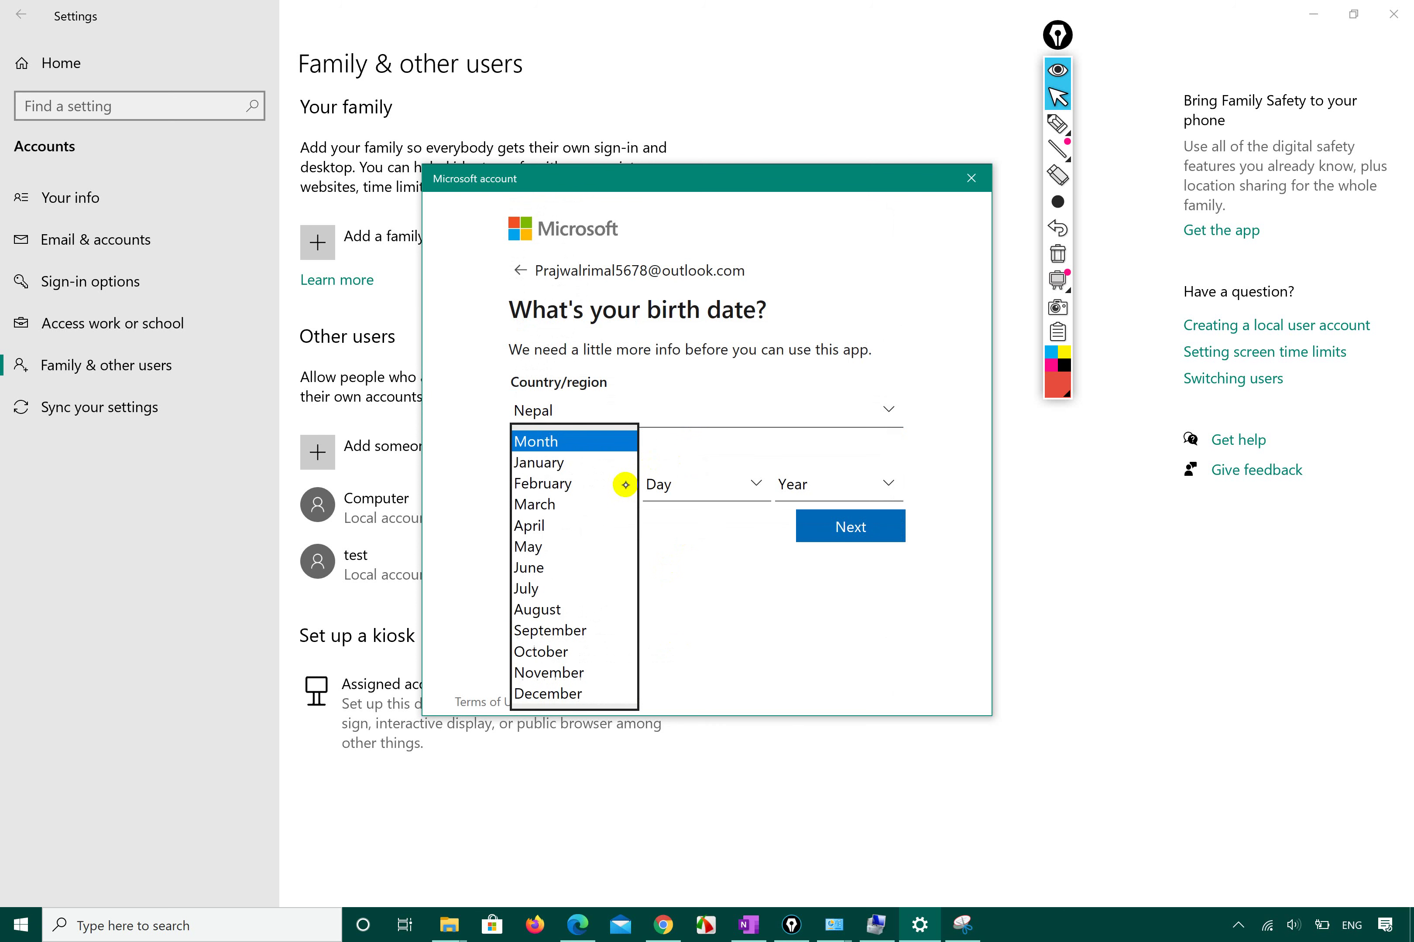
left_click(548, 484)
left_click(758, 494)
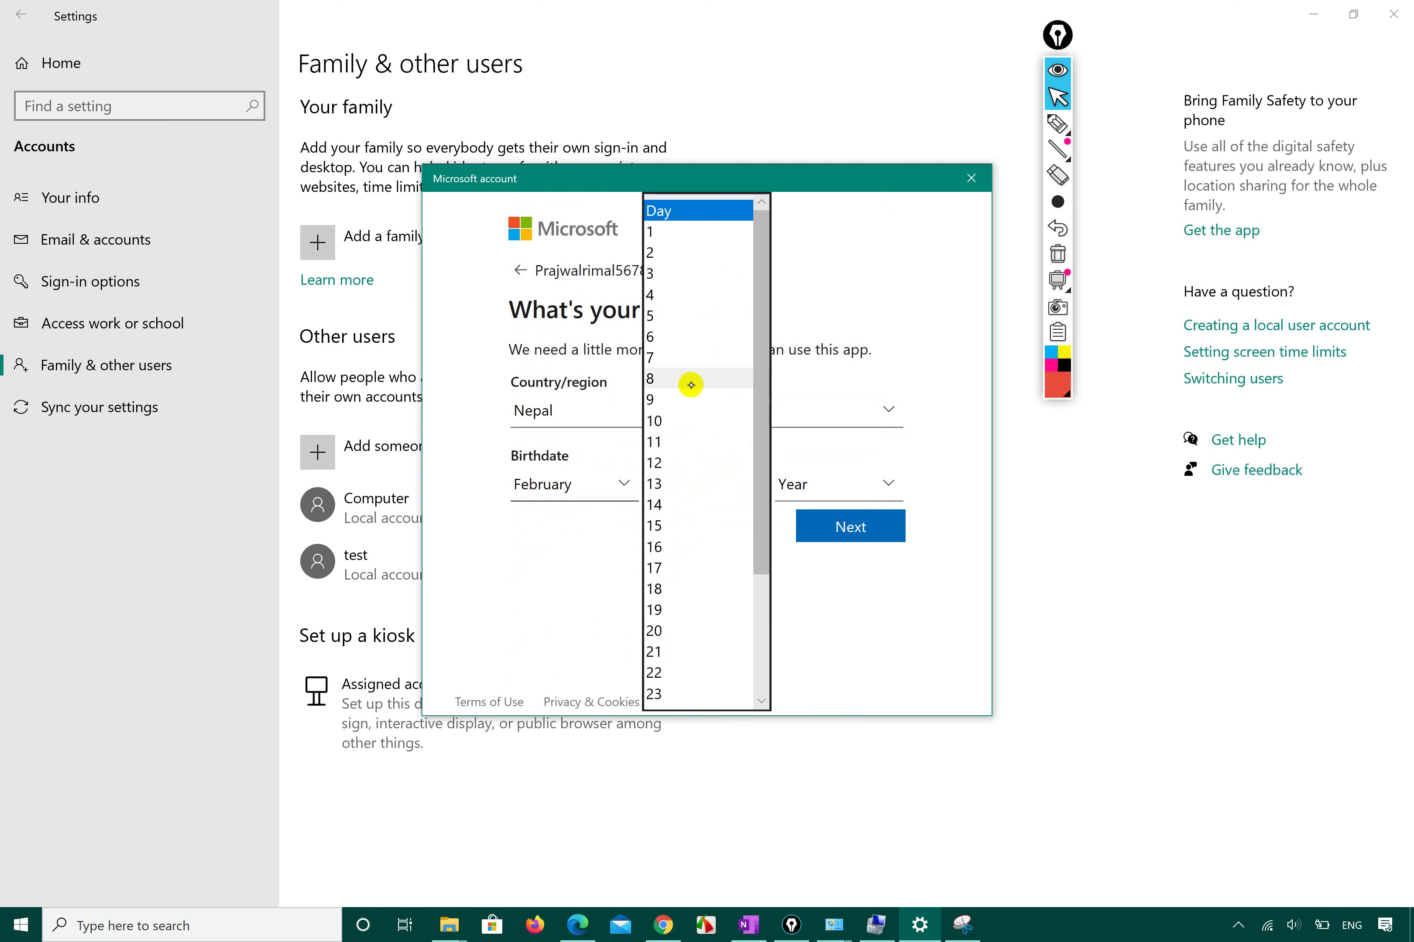
left_click(656, 607)
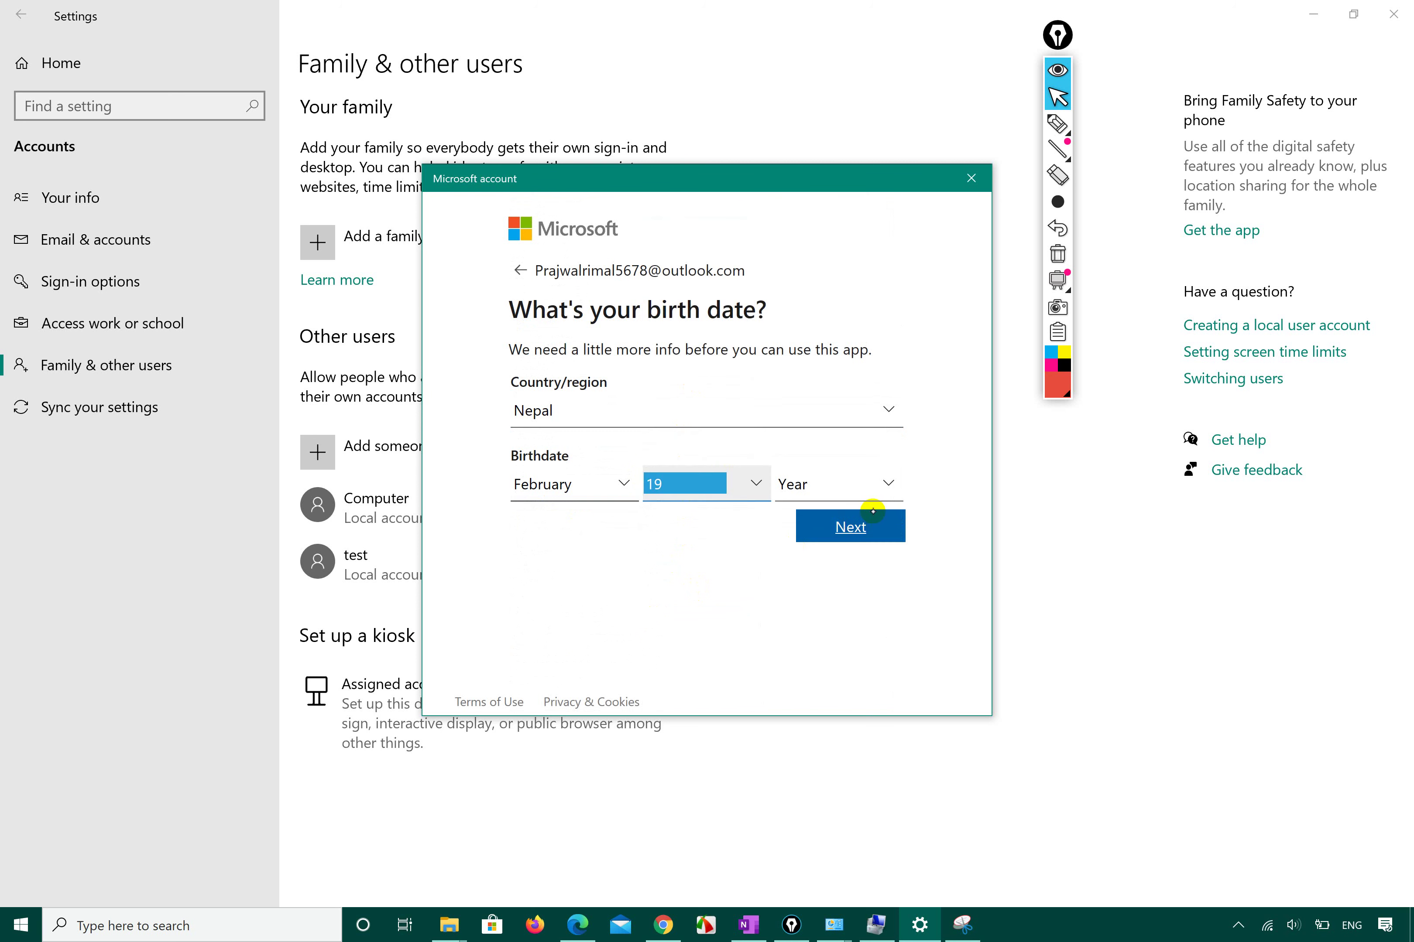
left_click(885, 486)
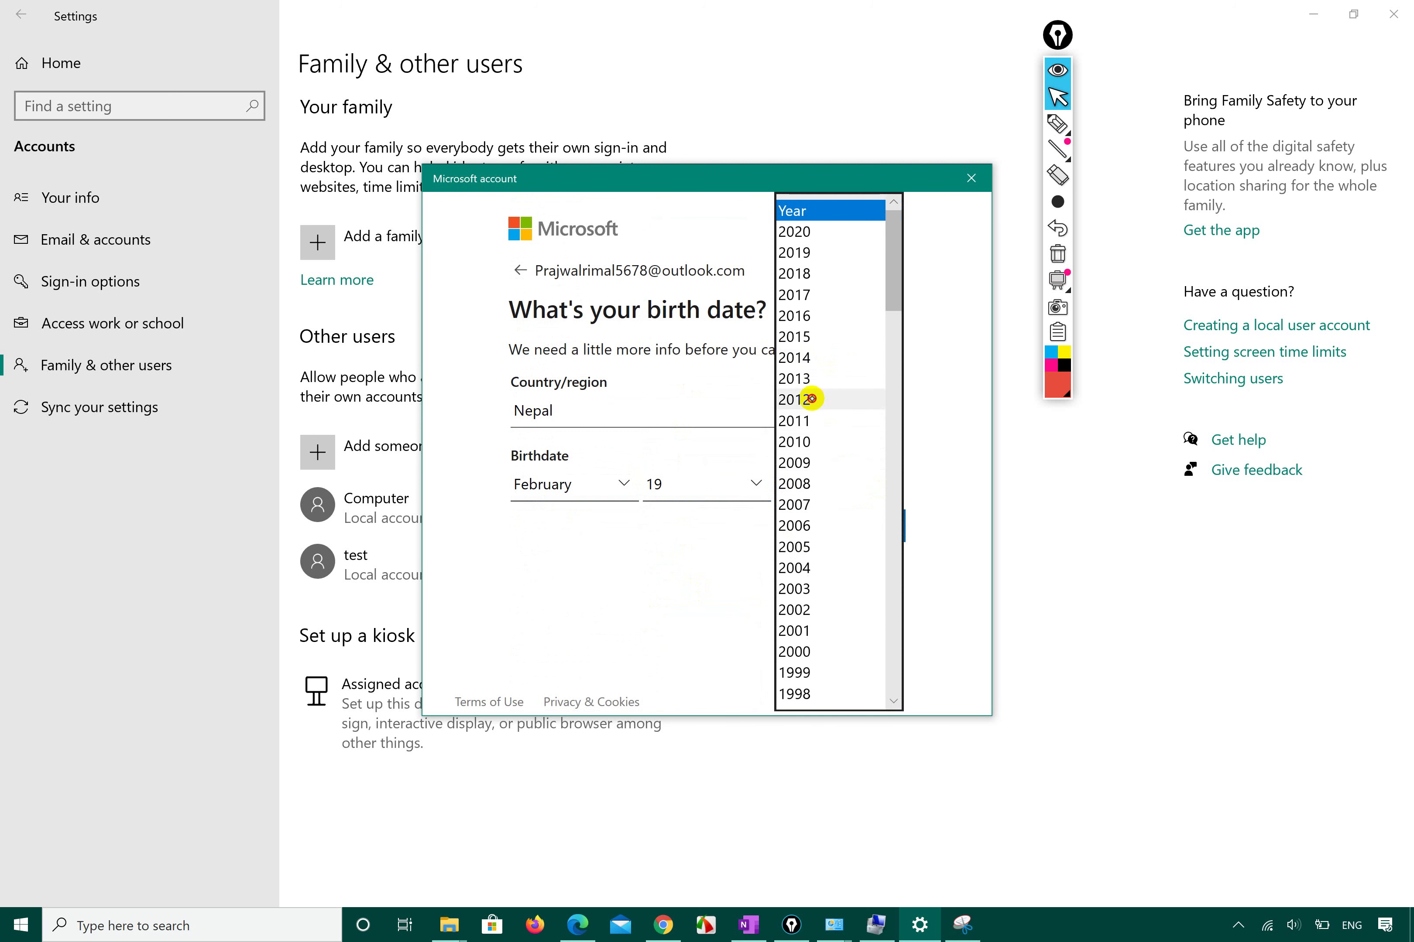
left_click(831, 400)
left_click(847, 529)
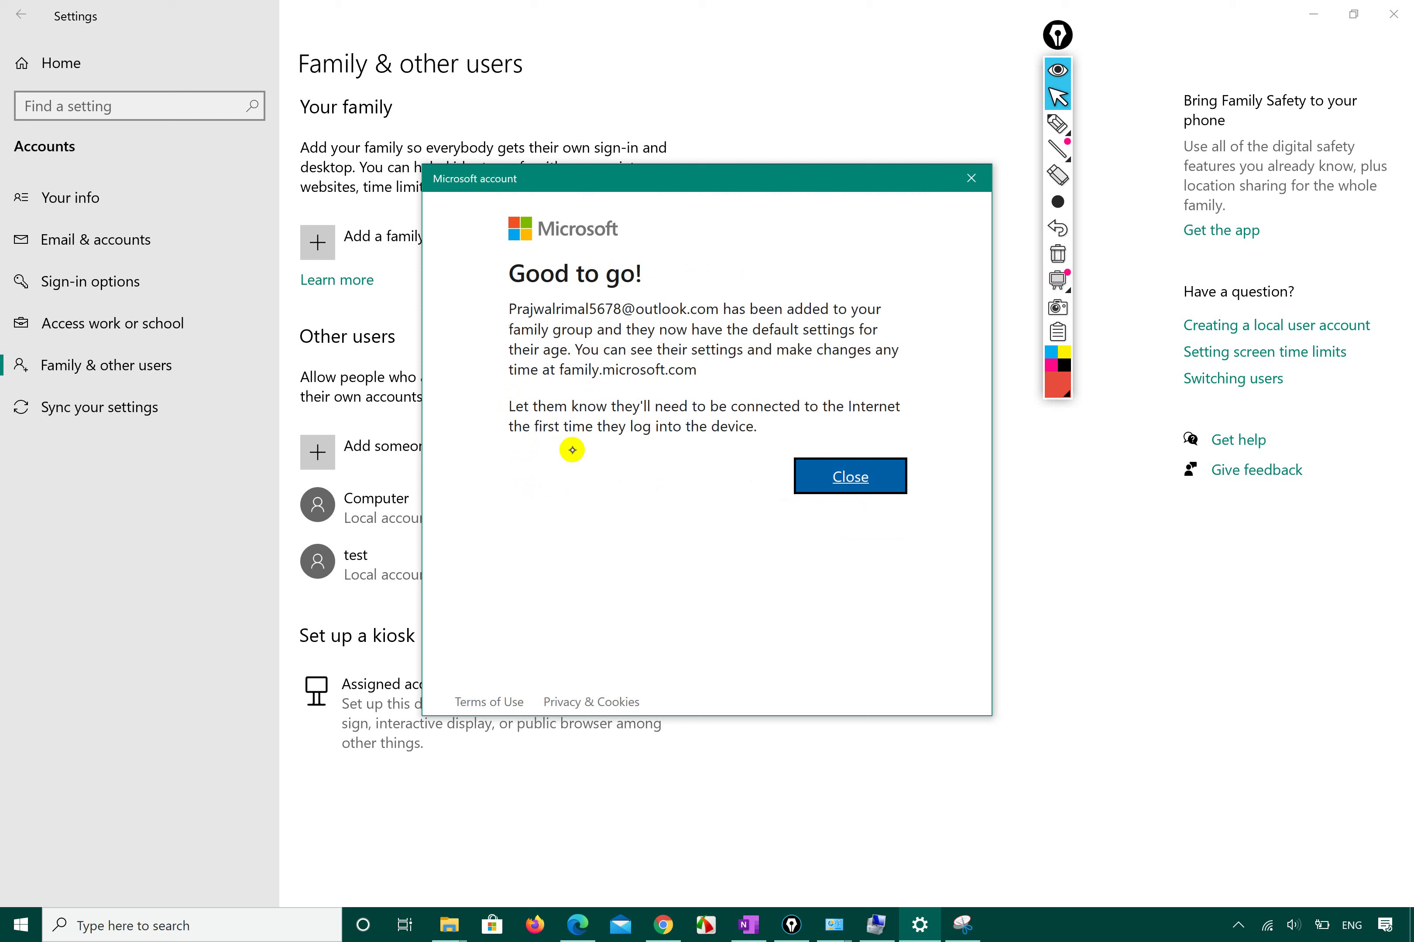
Close the confirmation, expand the new child's entry and highlight its 'Child' label.
left_click(838, 473)
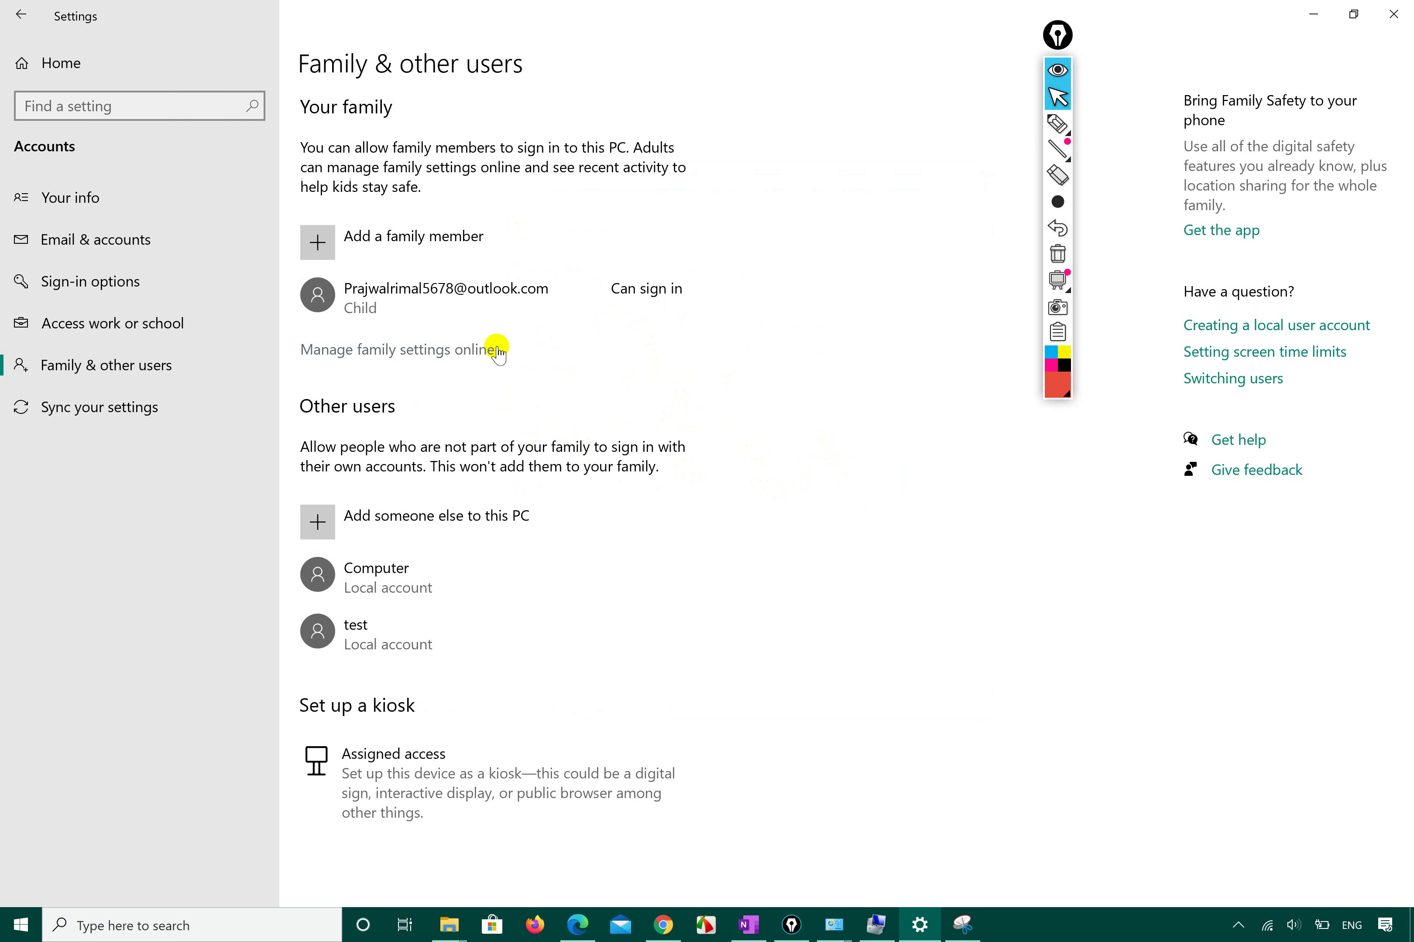
left_click(407, 304)
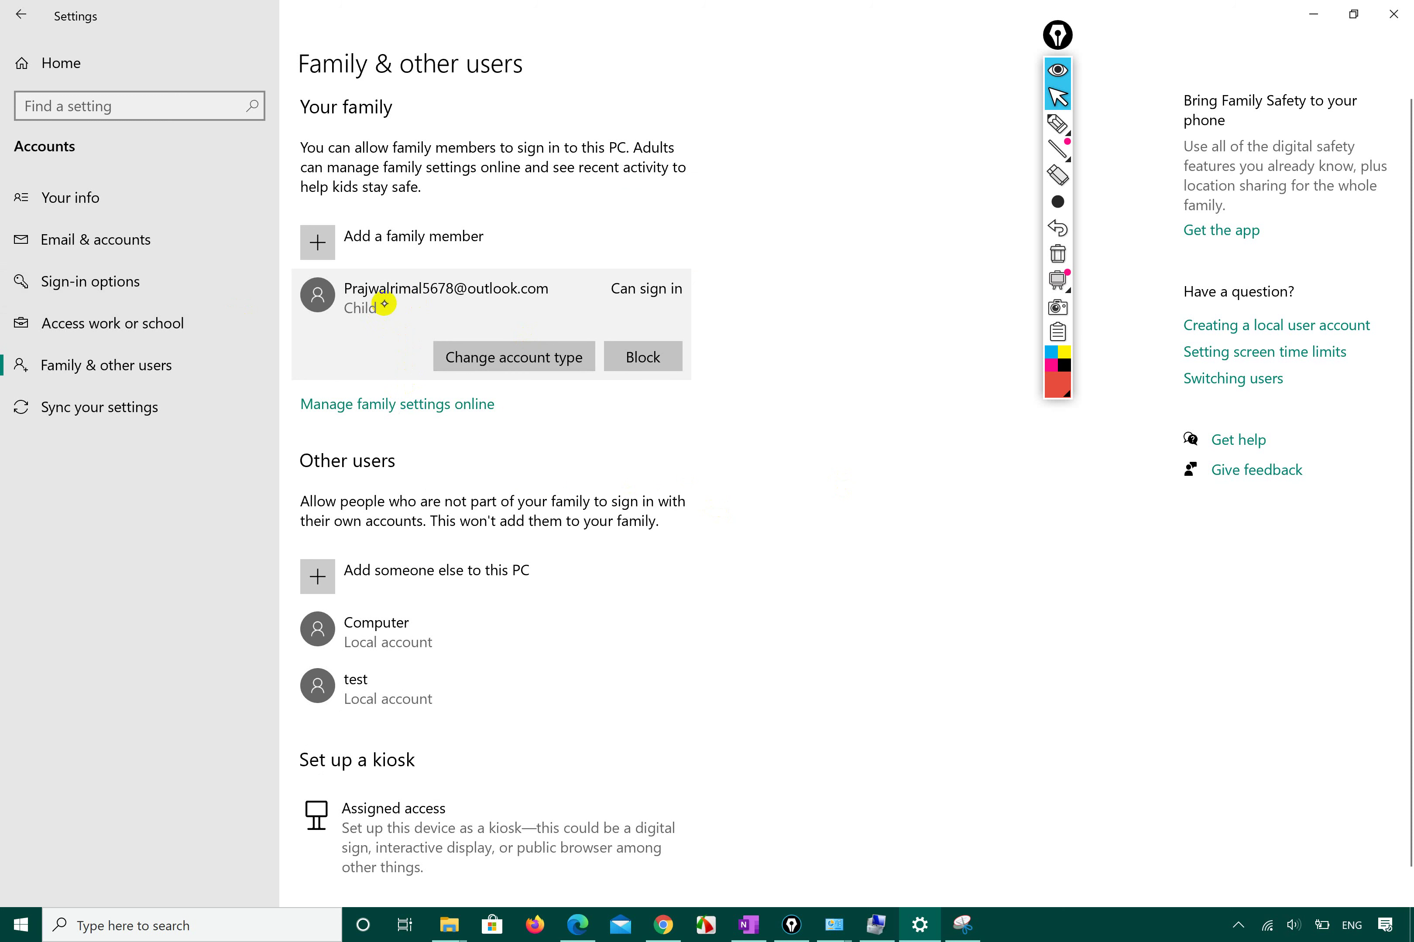
left_click(1061, 127)
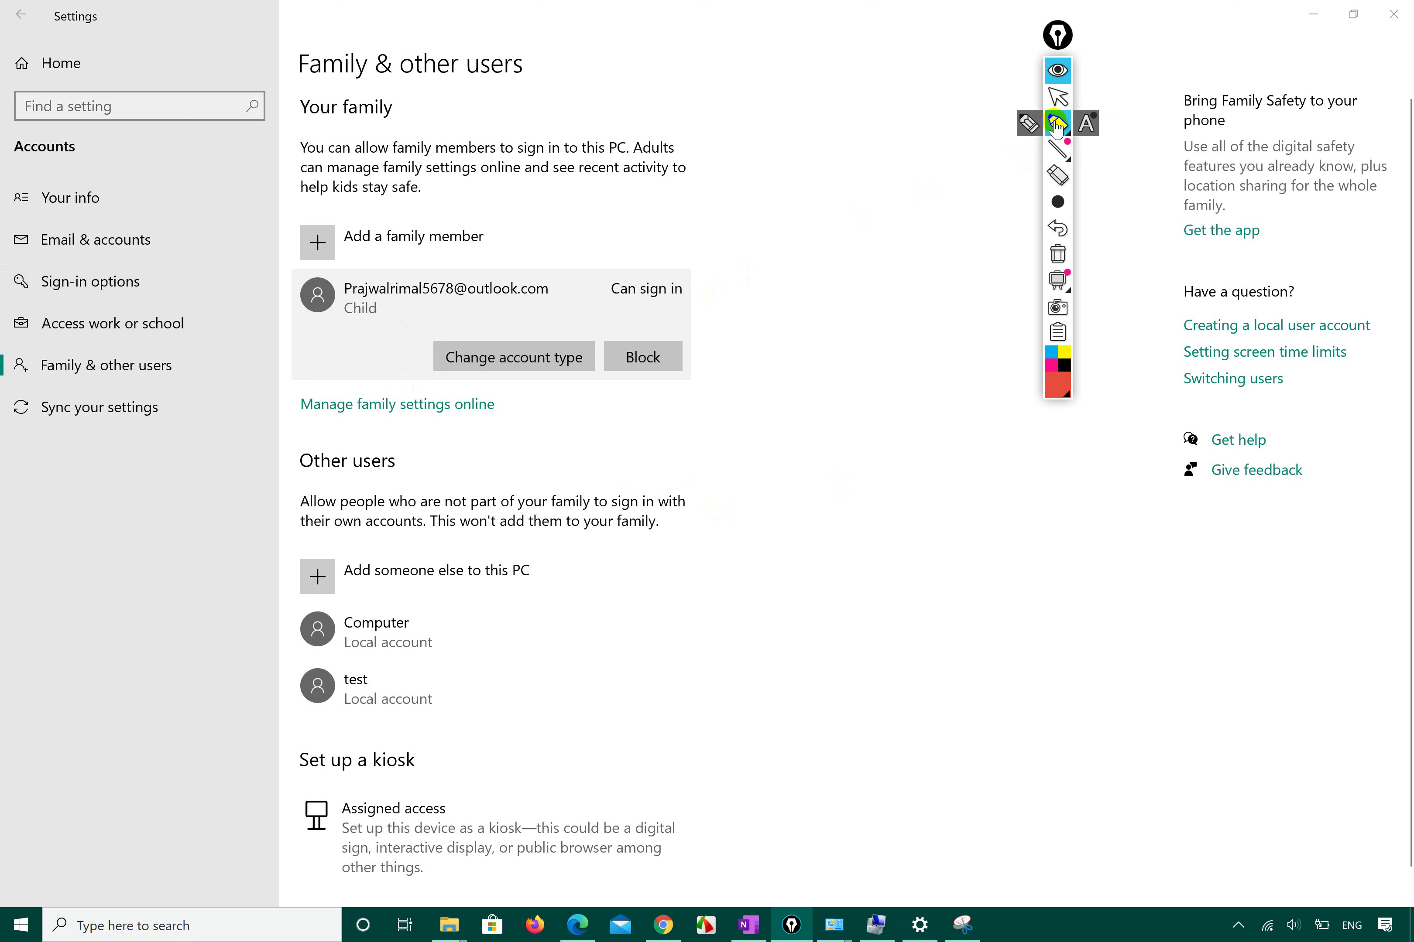
left_click(1082, 126)
mouse_move(317, 327)
left_mouse_down()
mouse_move(393, 310)
mouse_move(315, 325)
left_mouse_up()
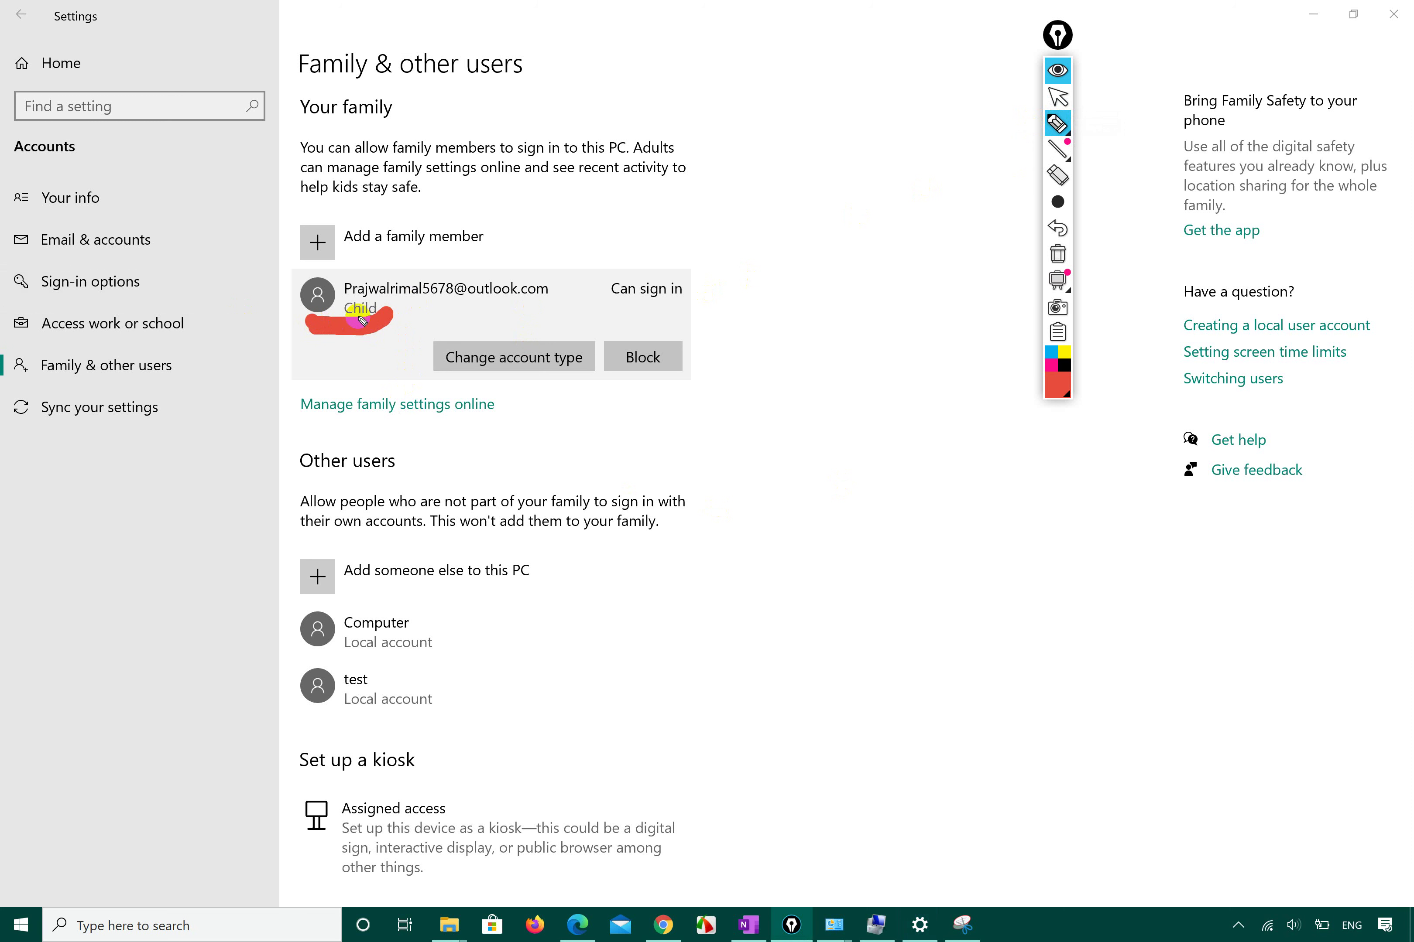
Circle the child's 'Can sign in' status with the freehand pen.
left_click(1058, 99)
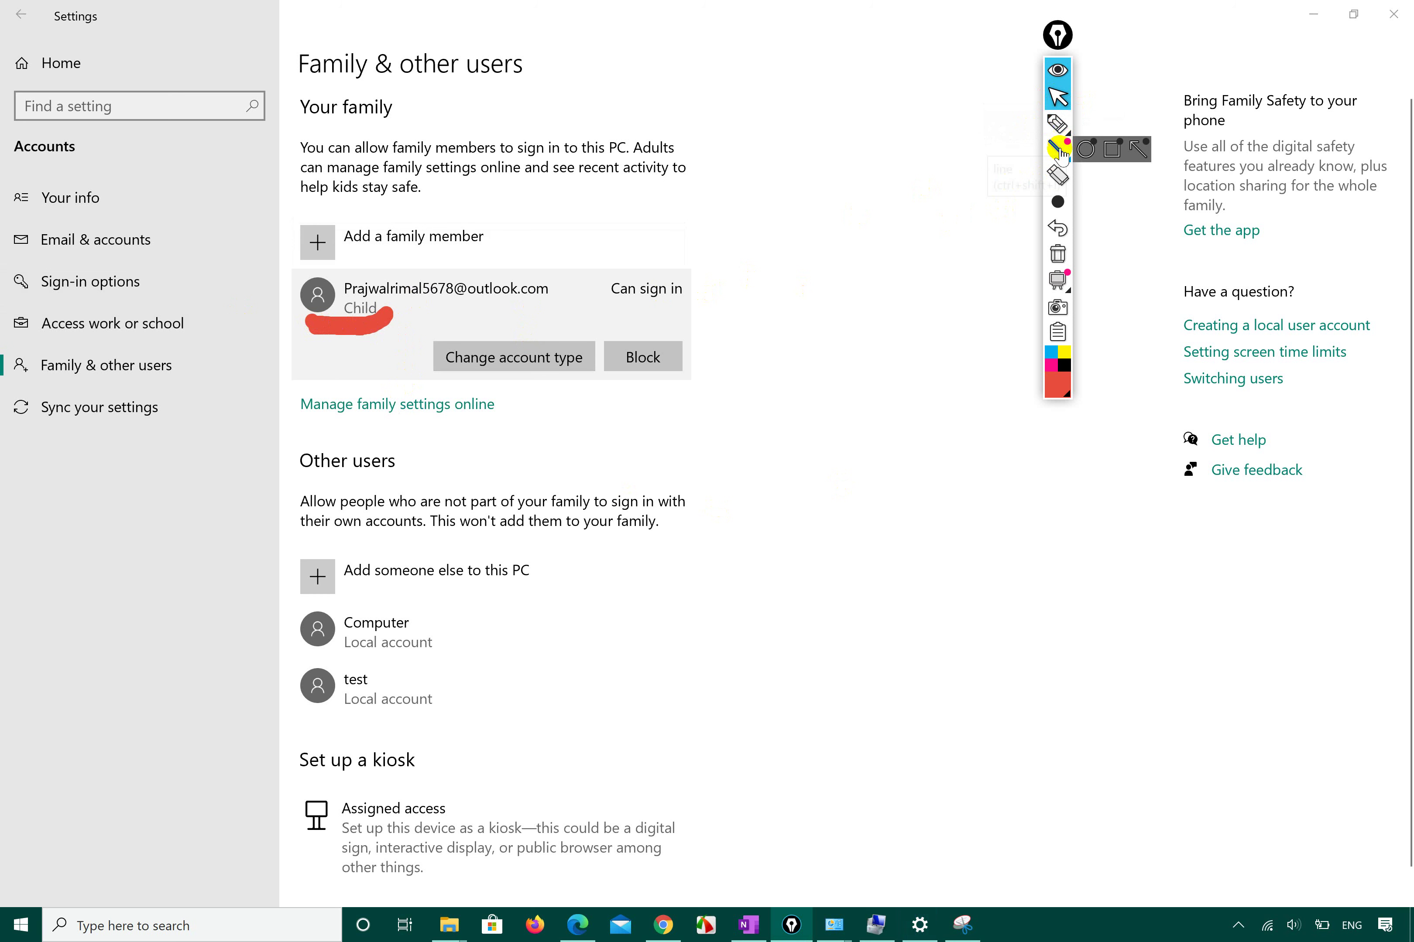
left_click(1057, 124)
mouse_move(709, 233)
left_mouse_down()
mouse_move(610, 252)
mouse_move(578, 282)
mouse_move(648, 317)
mouse_move(736, 243)
mouse_move(702, 234)
left_mouse_up()
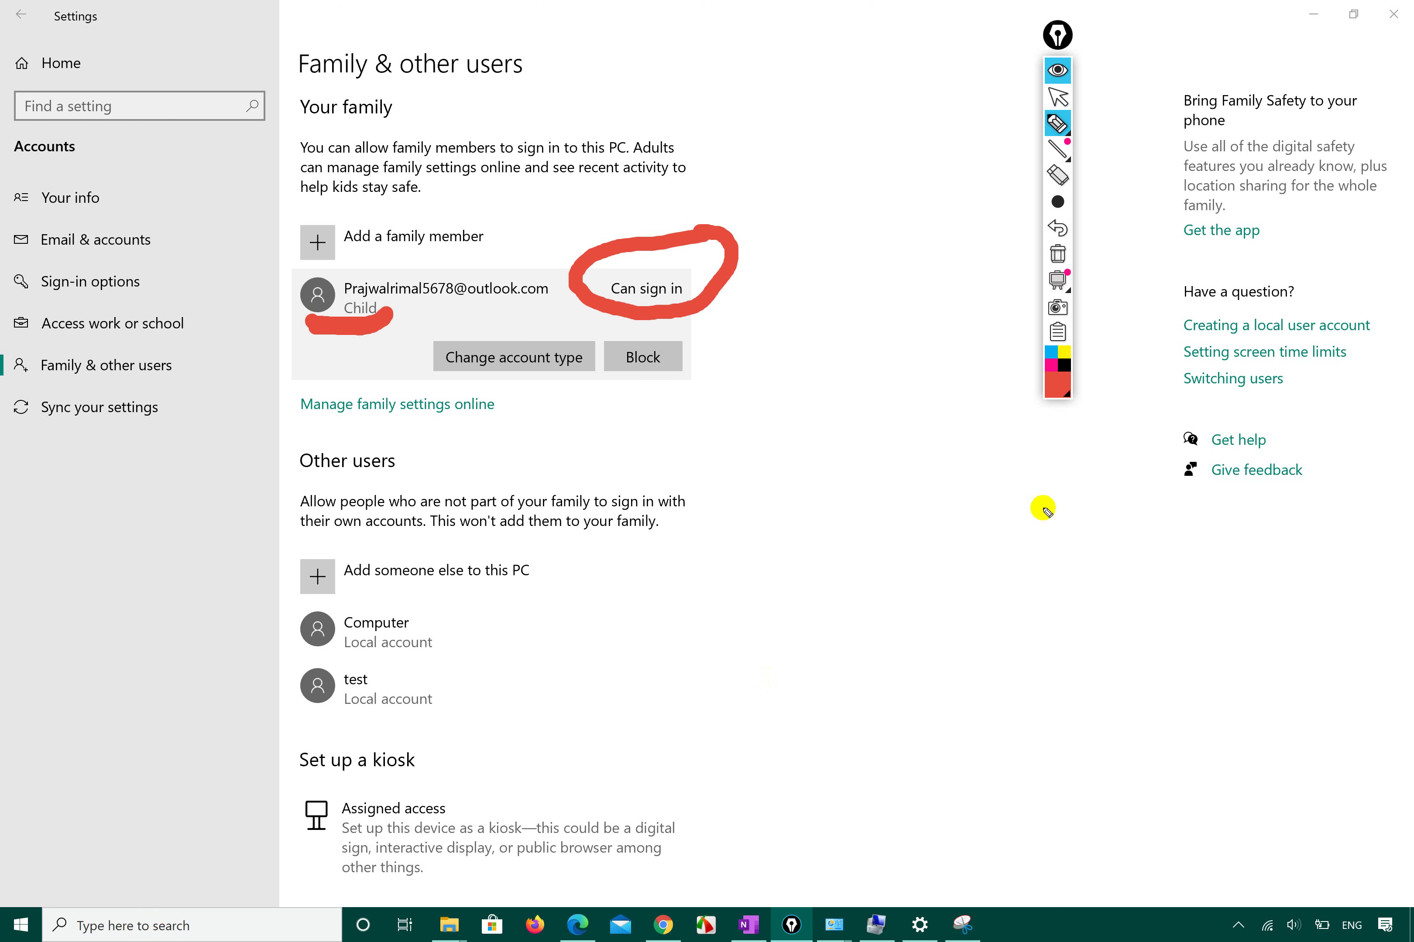
left_click(1058, 96)
Launch Mail by searching 'mail' and maximize its window over Settings.
left_click(139, 925)
type("mail")
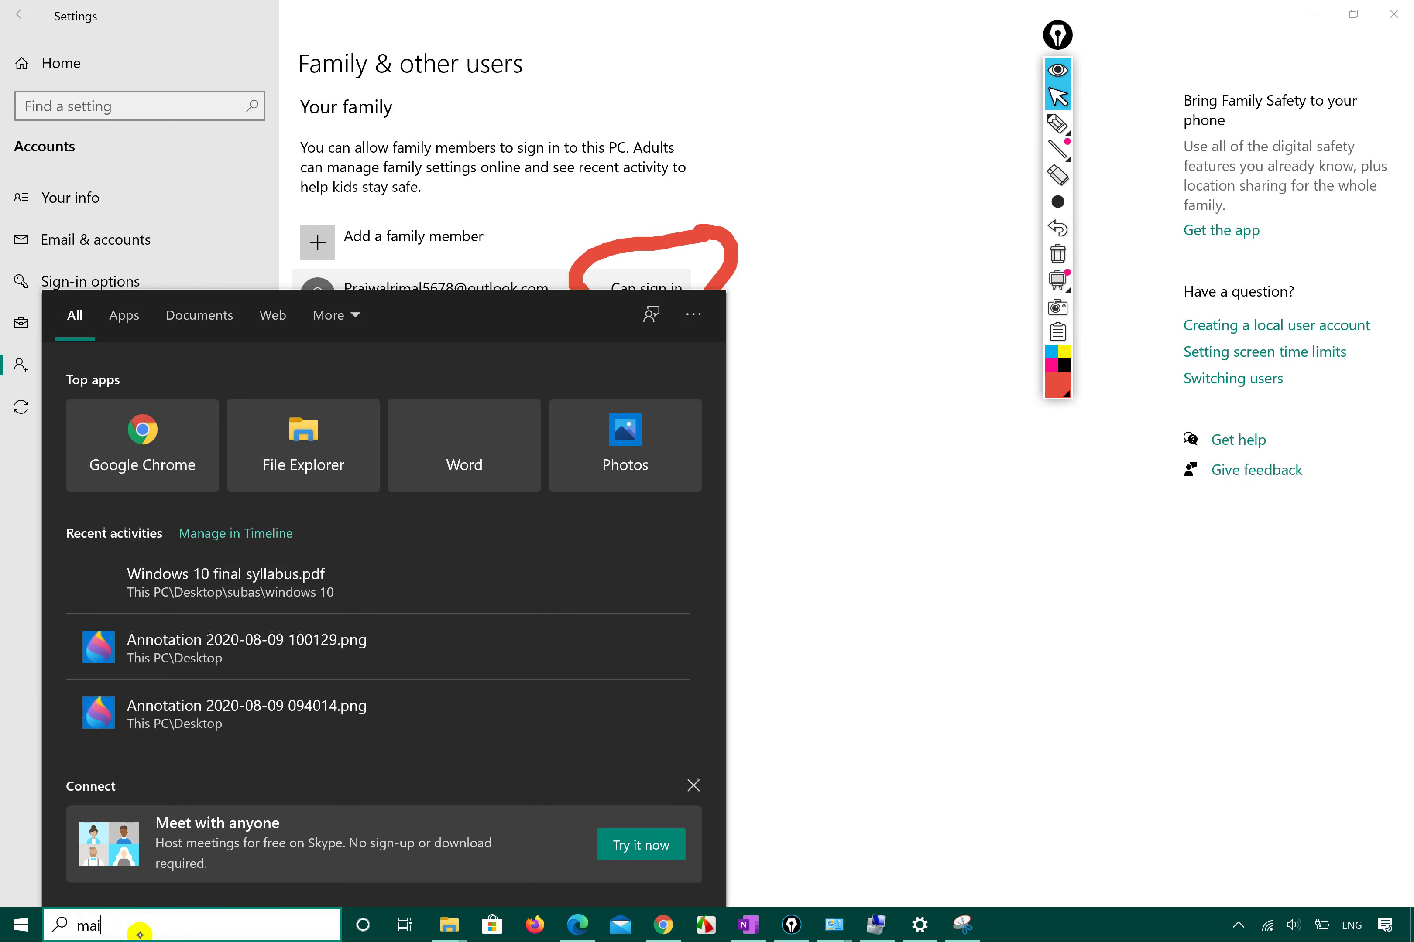
left_click(210, 418)
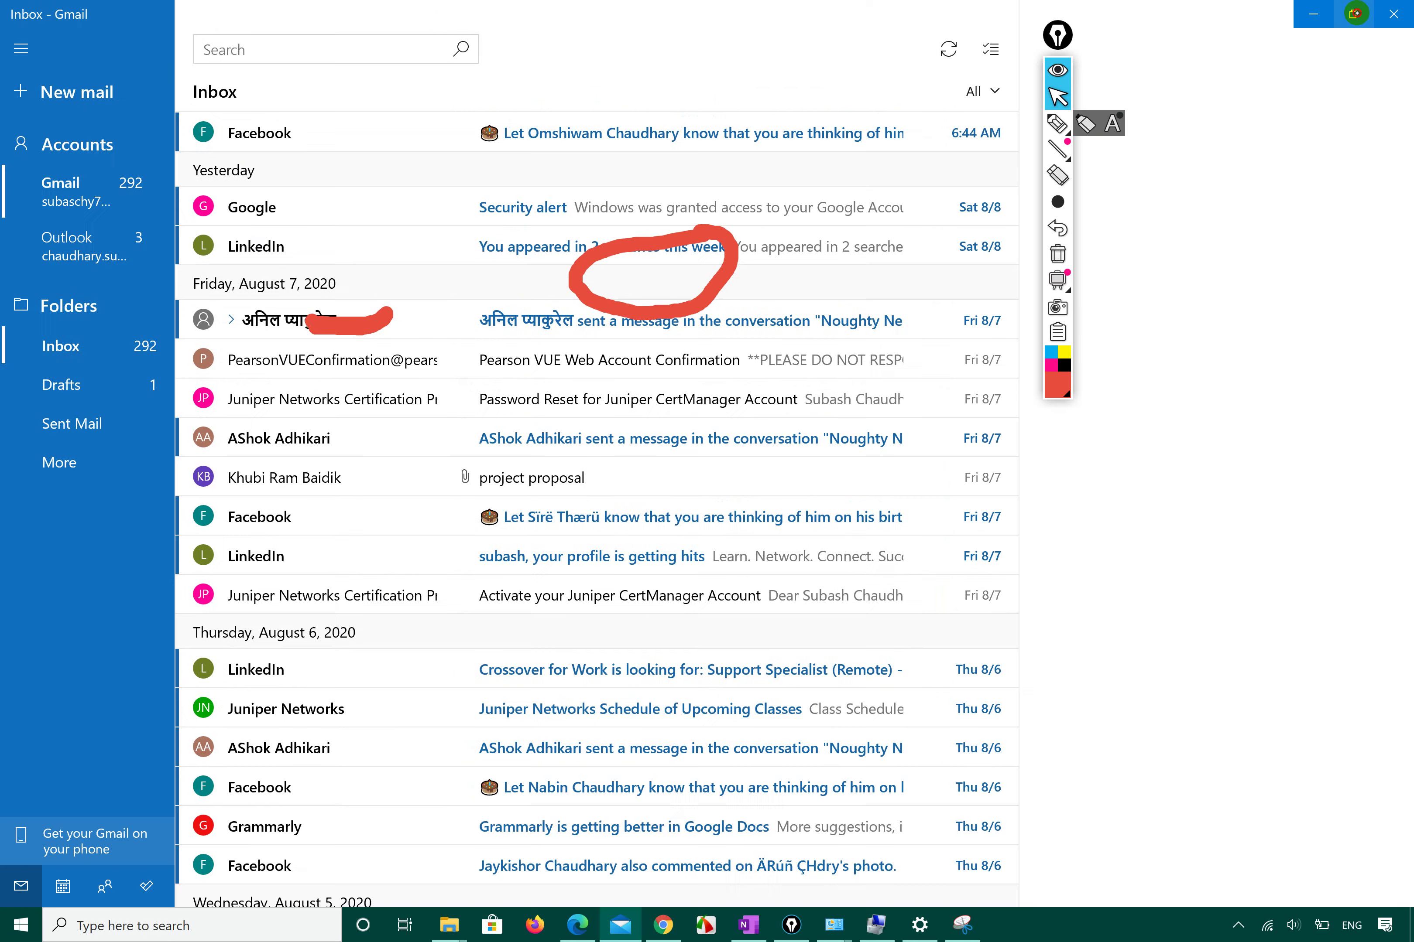
left_click(1354, 14)
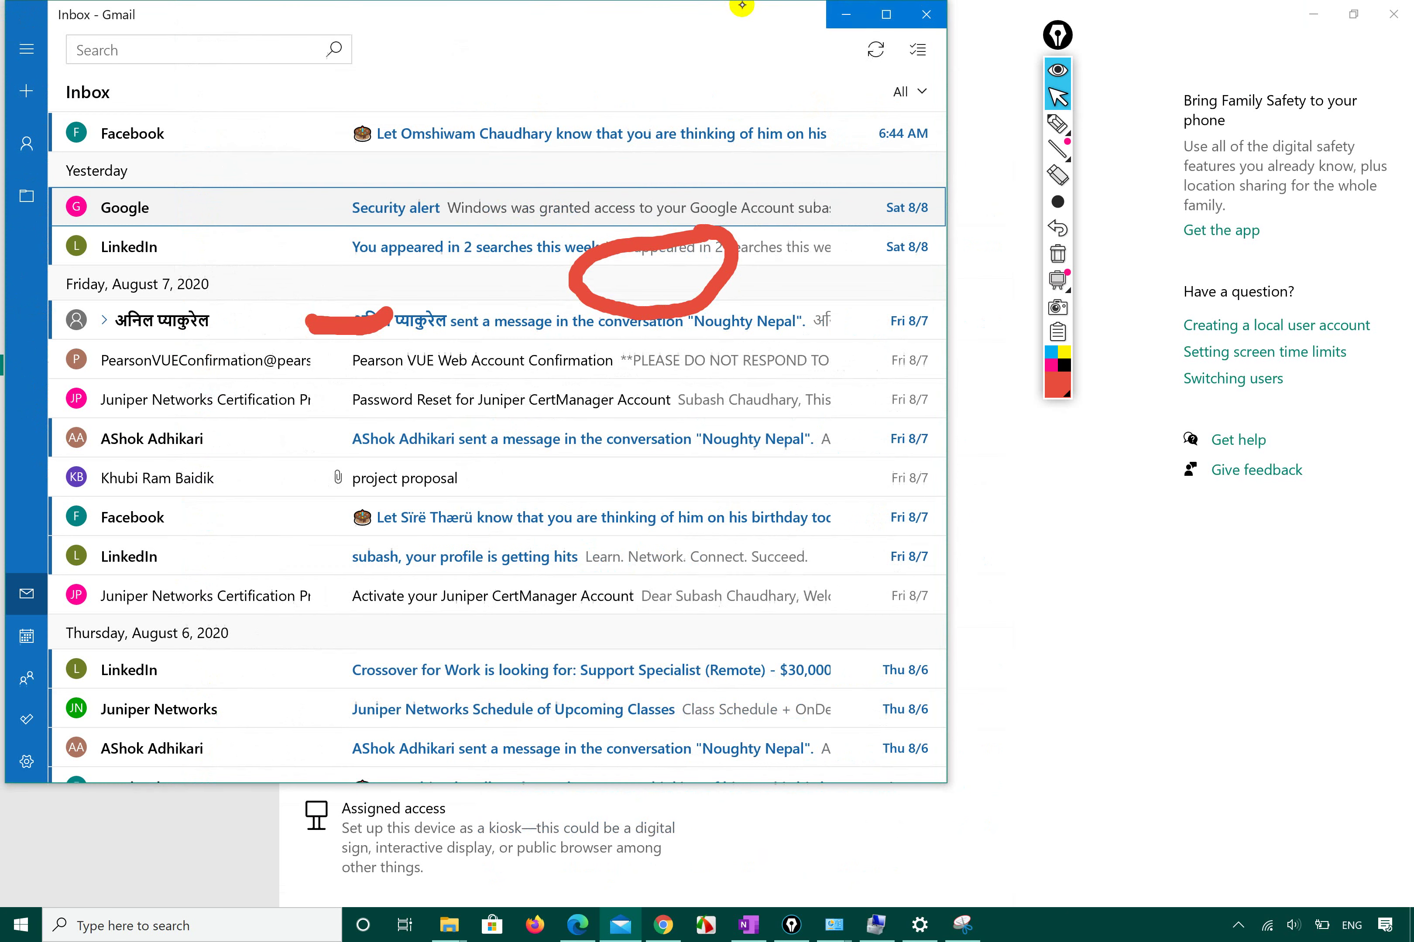
left_click_drag(742, 11, 1377, 377)
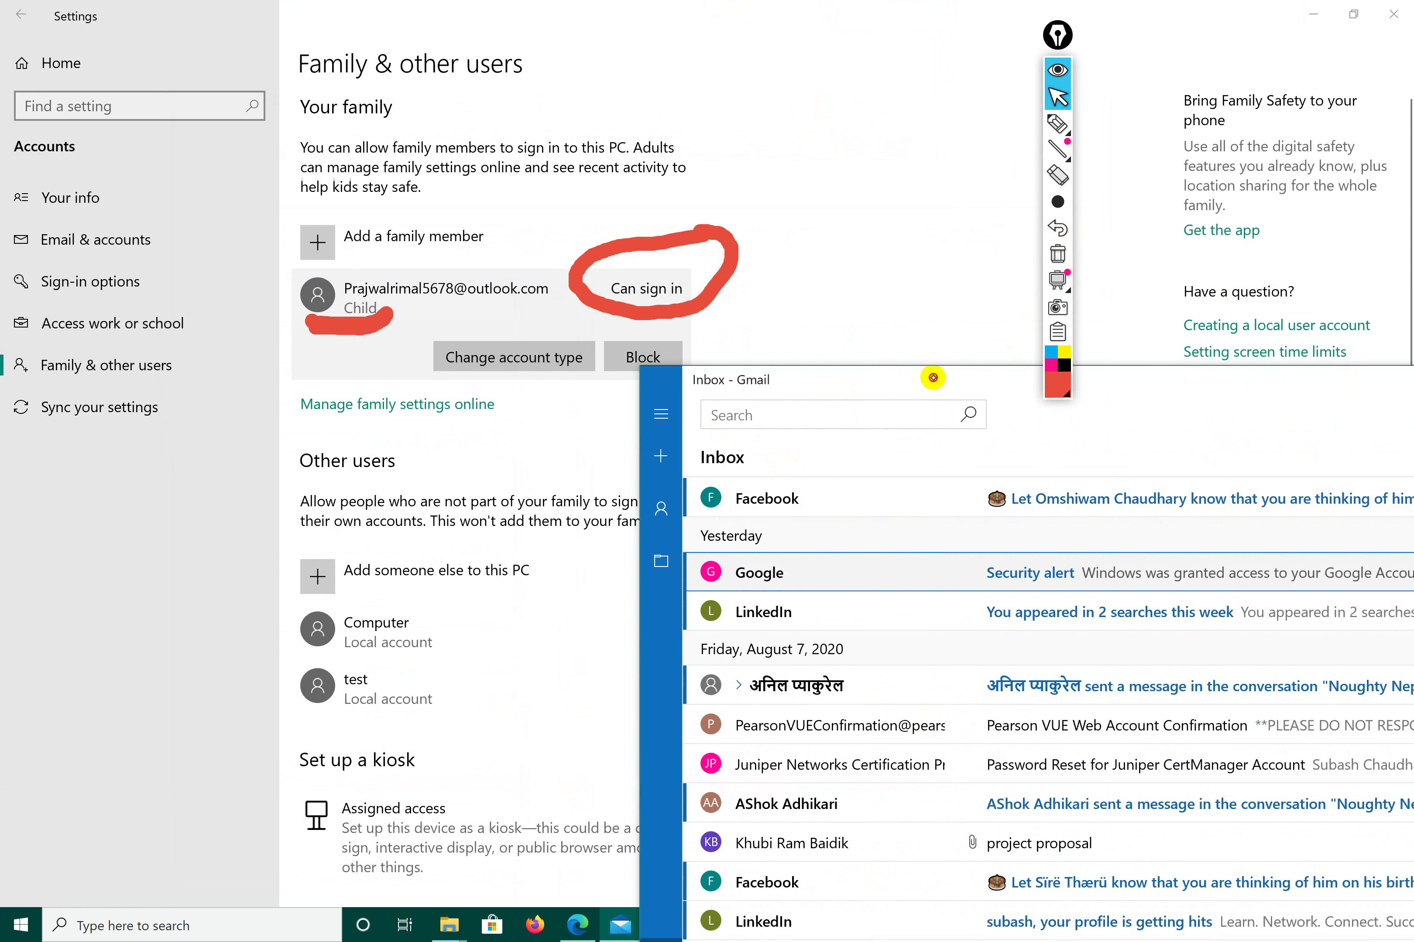
double_click(1016, 375)
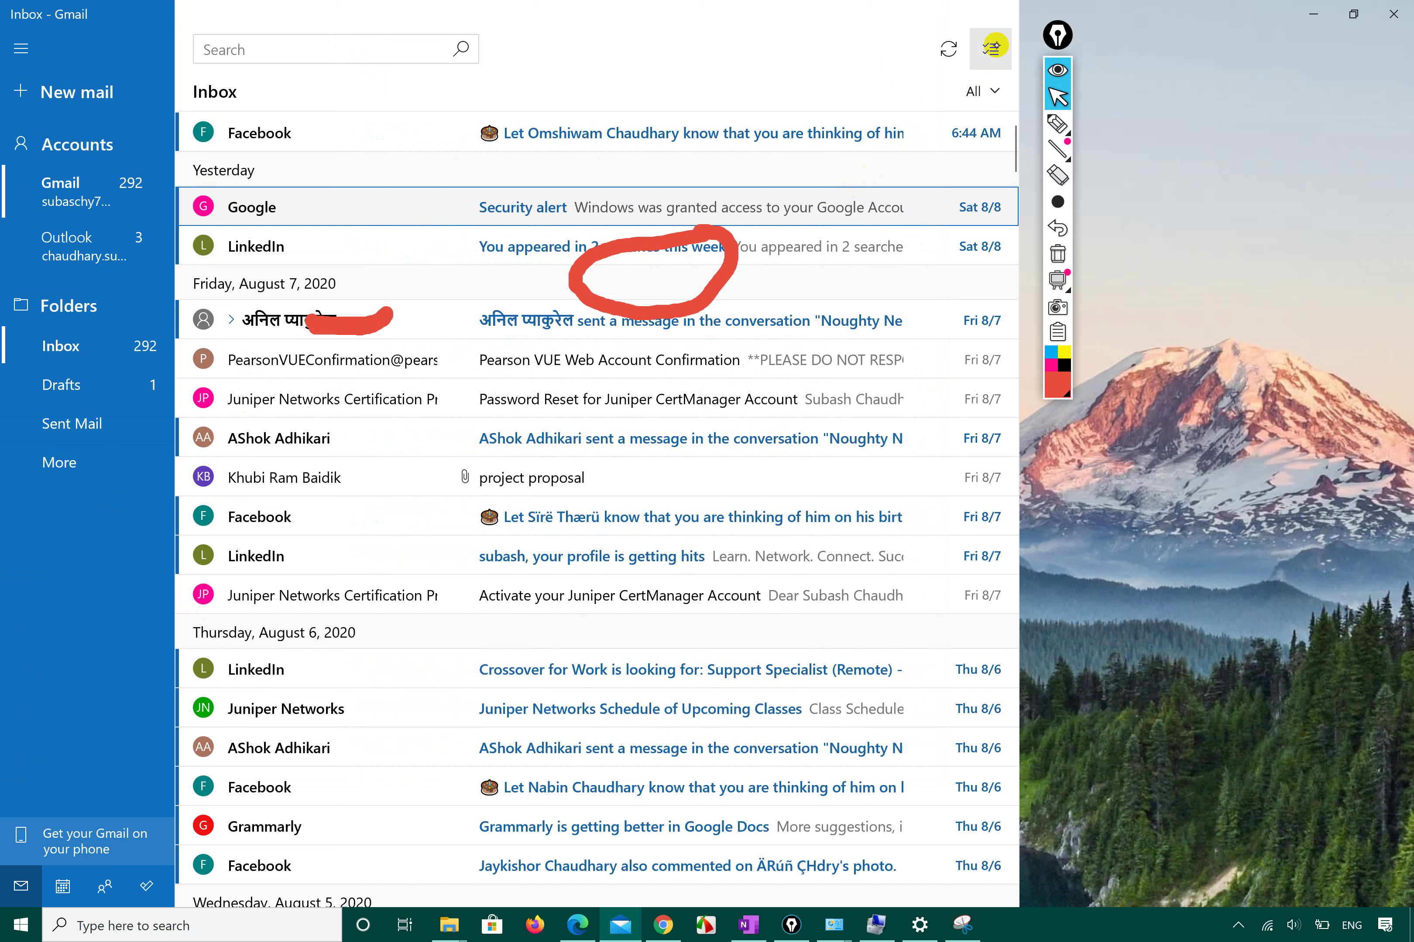
Start a new mail draft, then cancel the discard so the draft stays open.
left_click(992, 47)
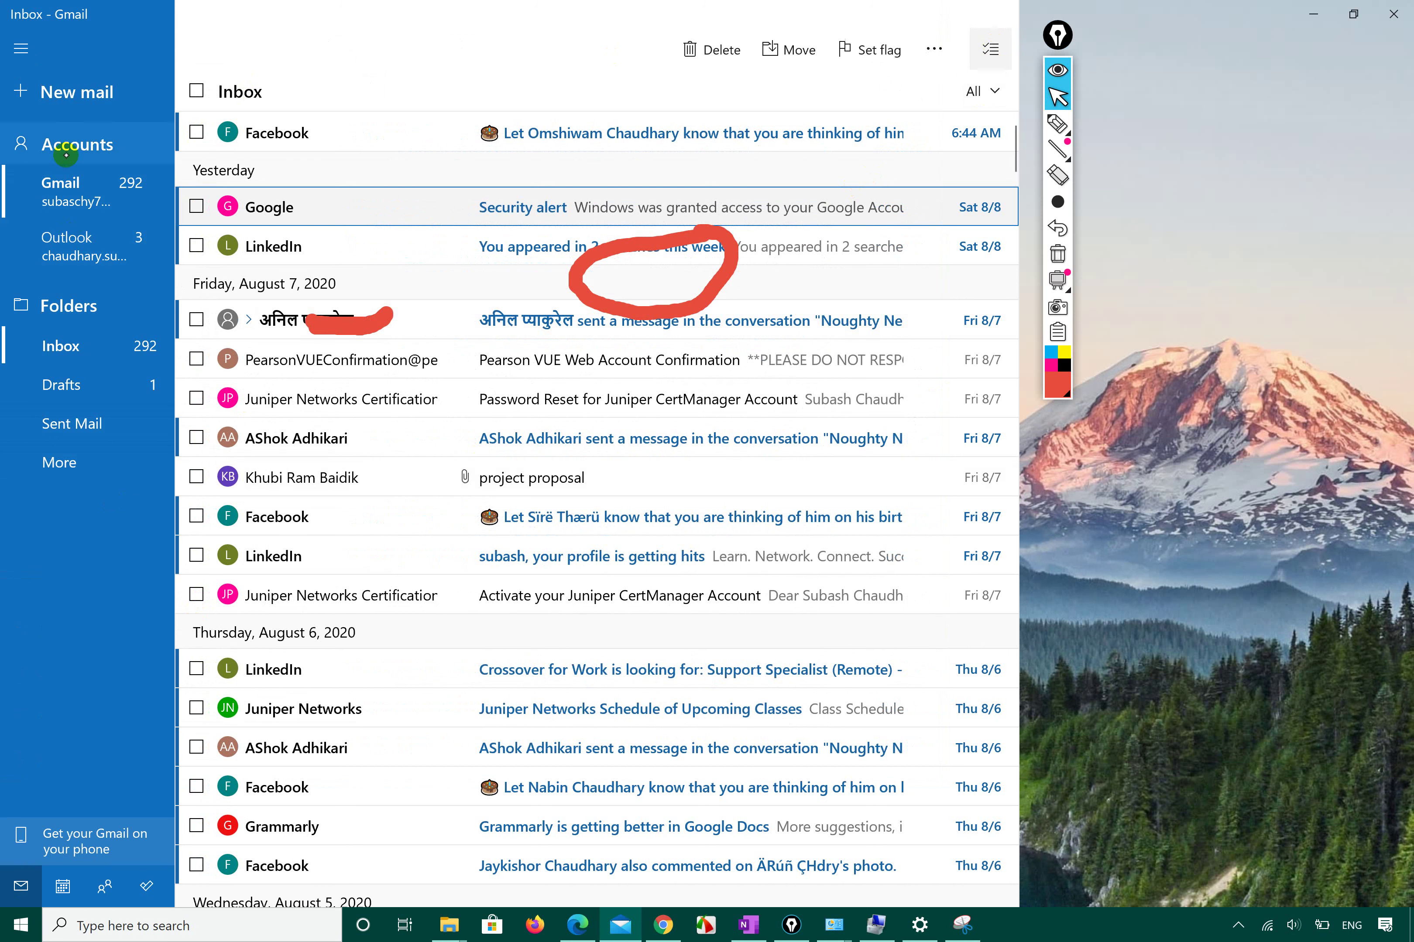
left_click(72, 96)
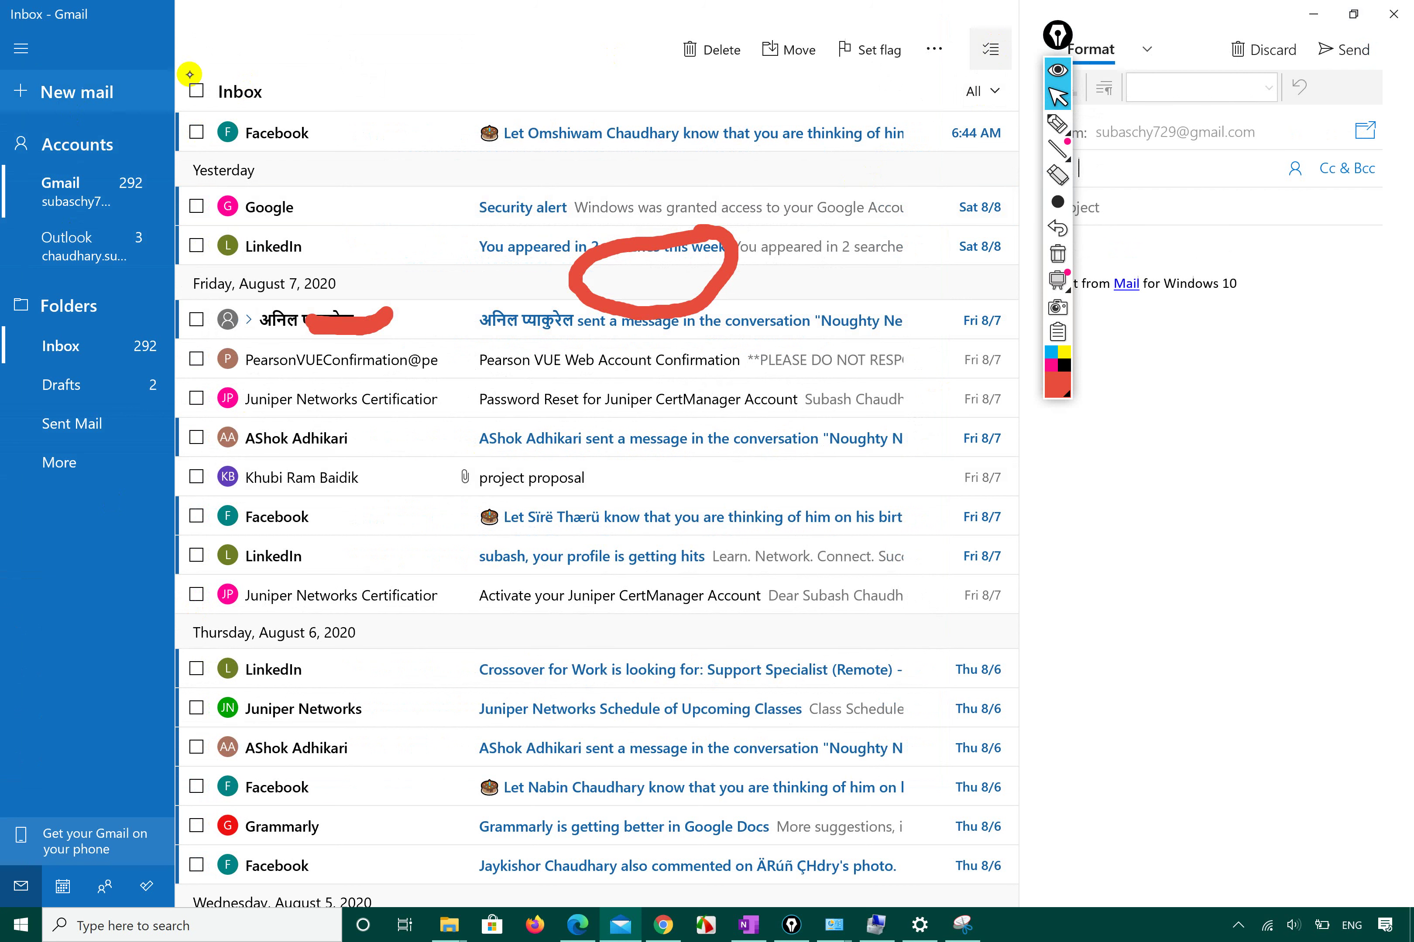
left_click(1084, 58)
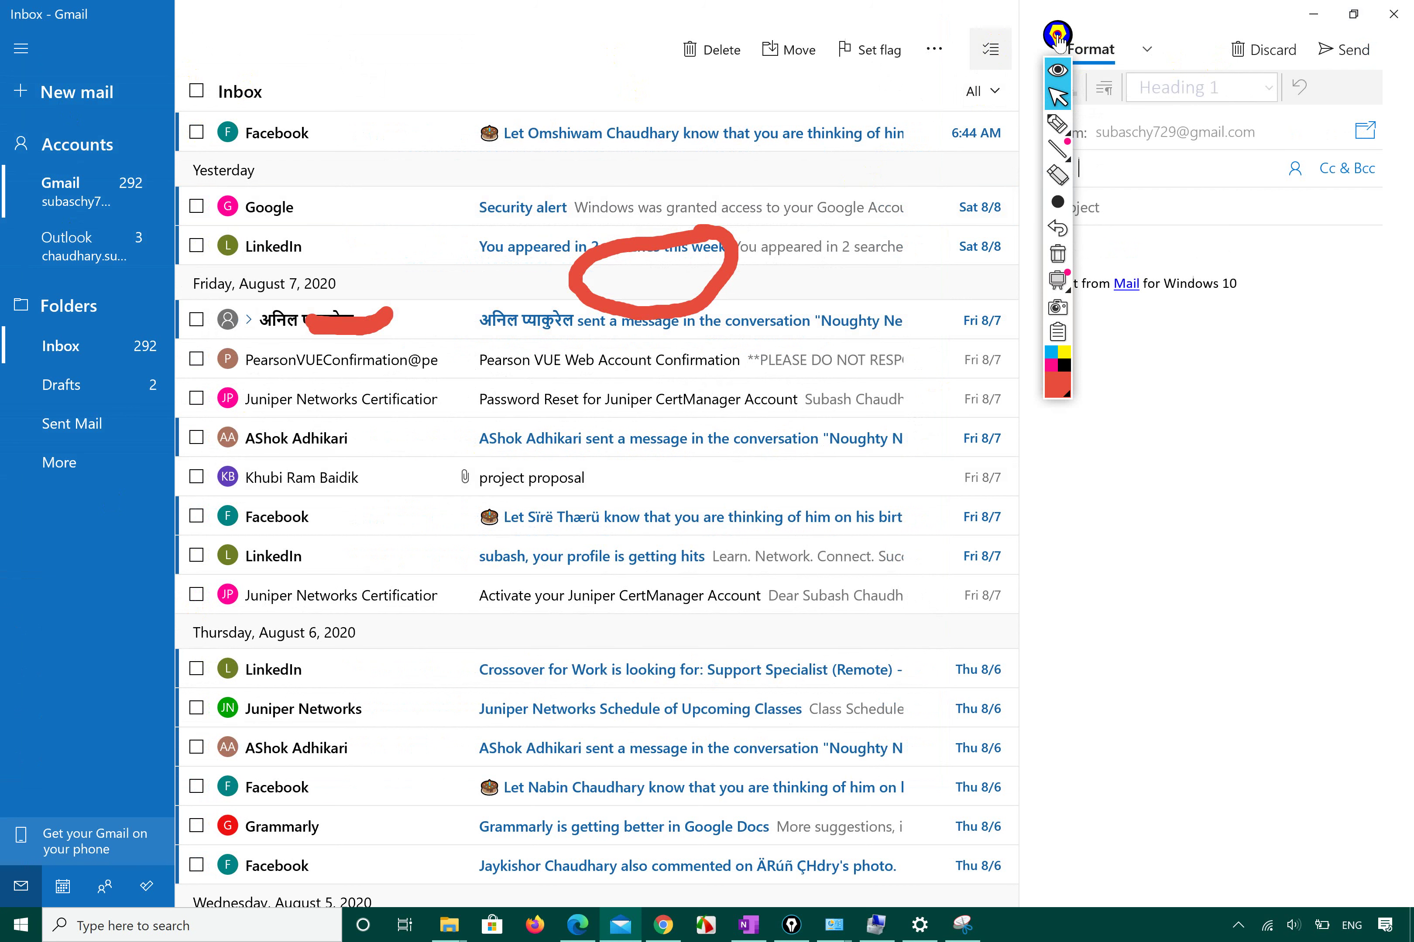
left_click(1053, 100)
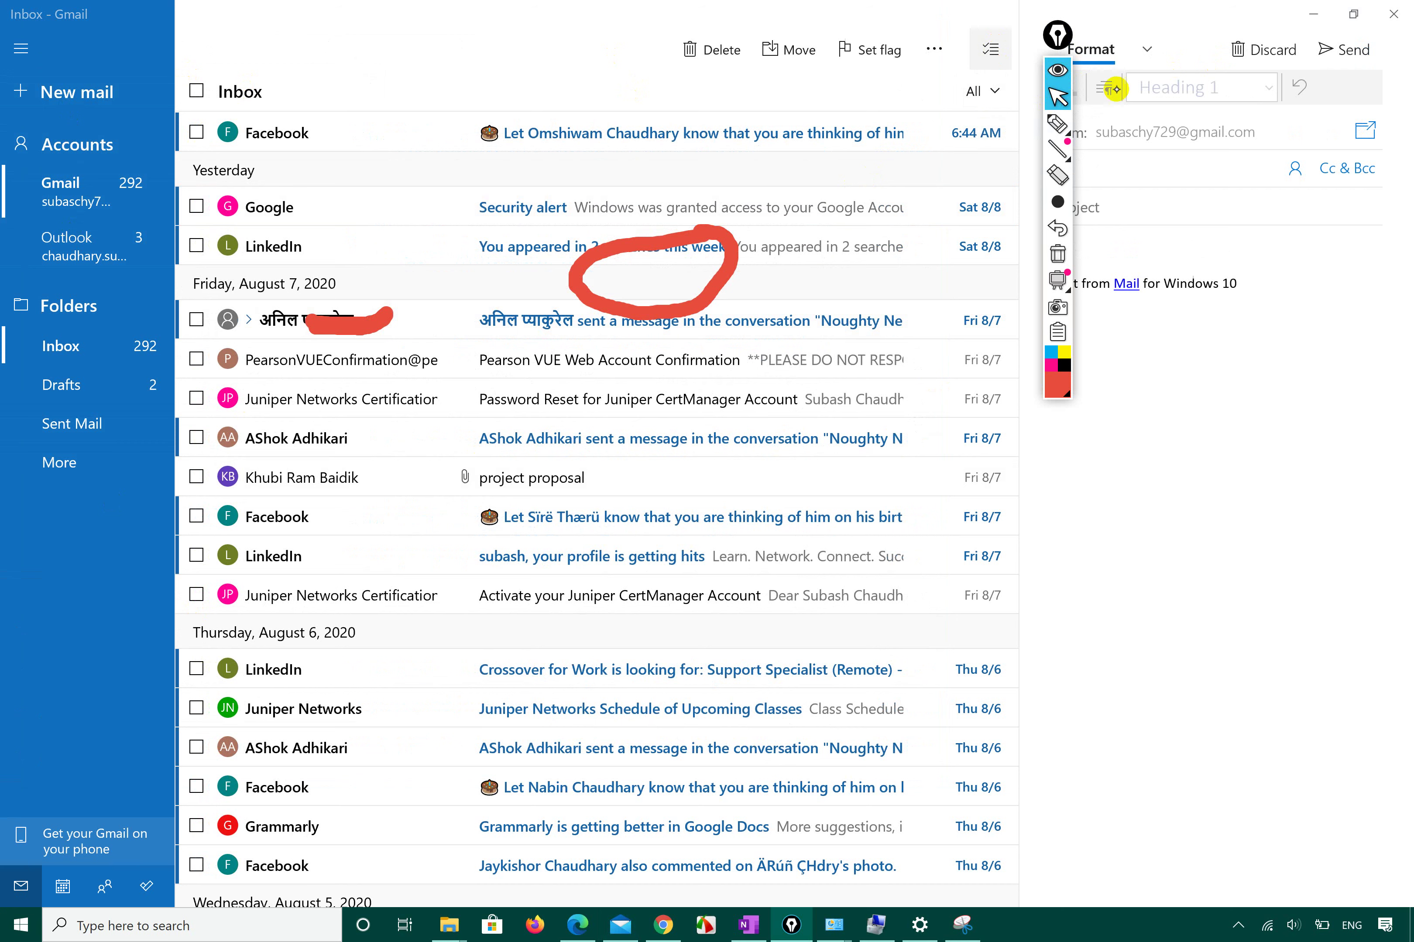
left_click(1271, 50)
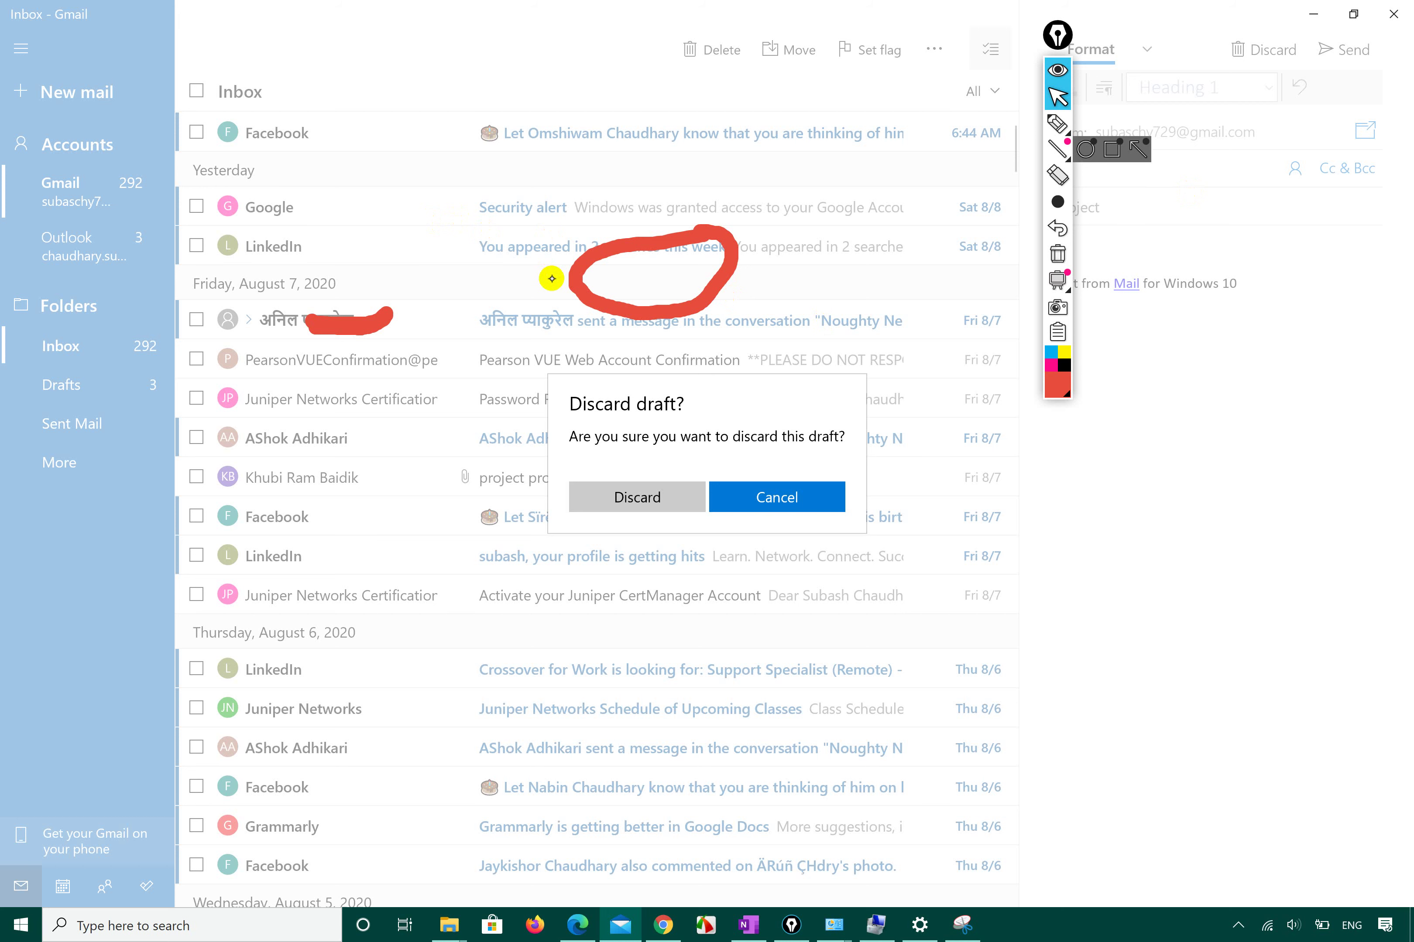
left_click(760, 490)
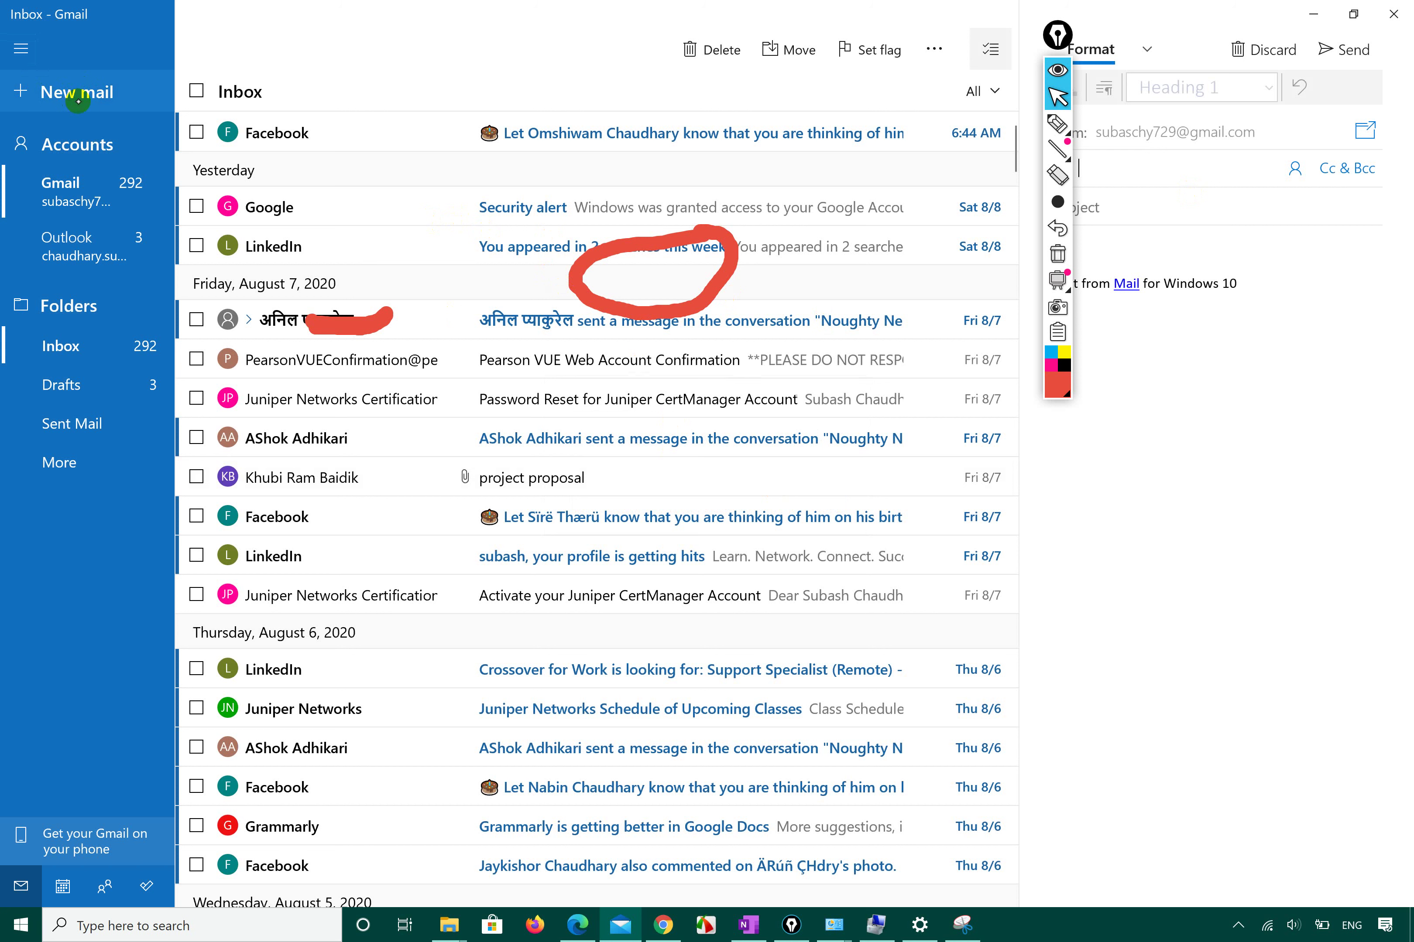
Mark Accounts and the area above New mail with the marker, then erase all ink.
left_click(1057, 123)
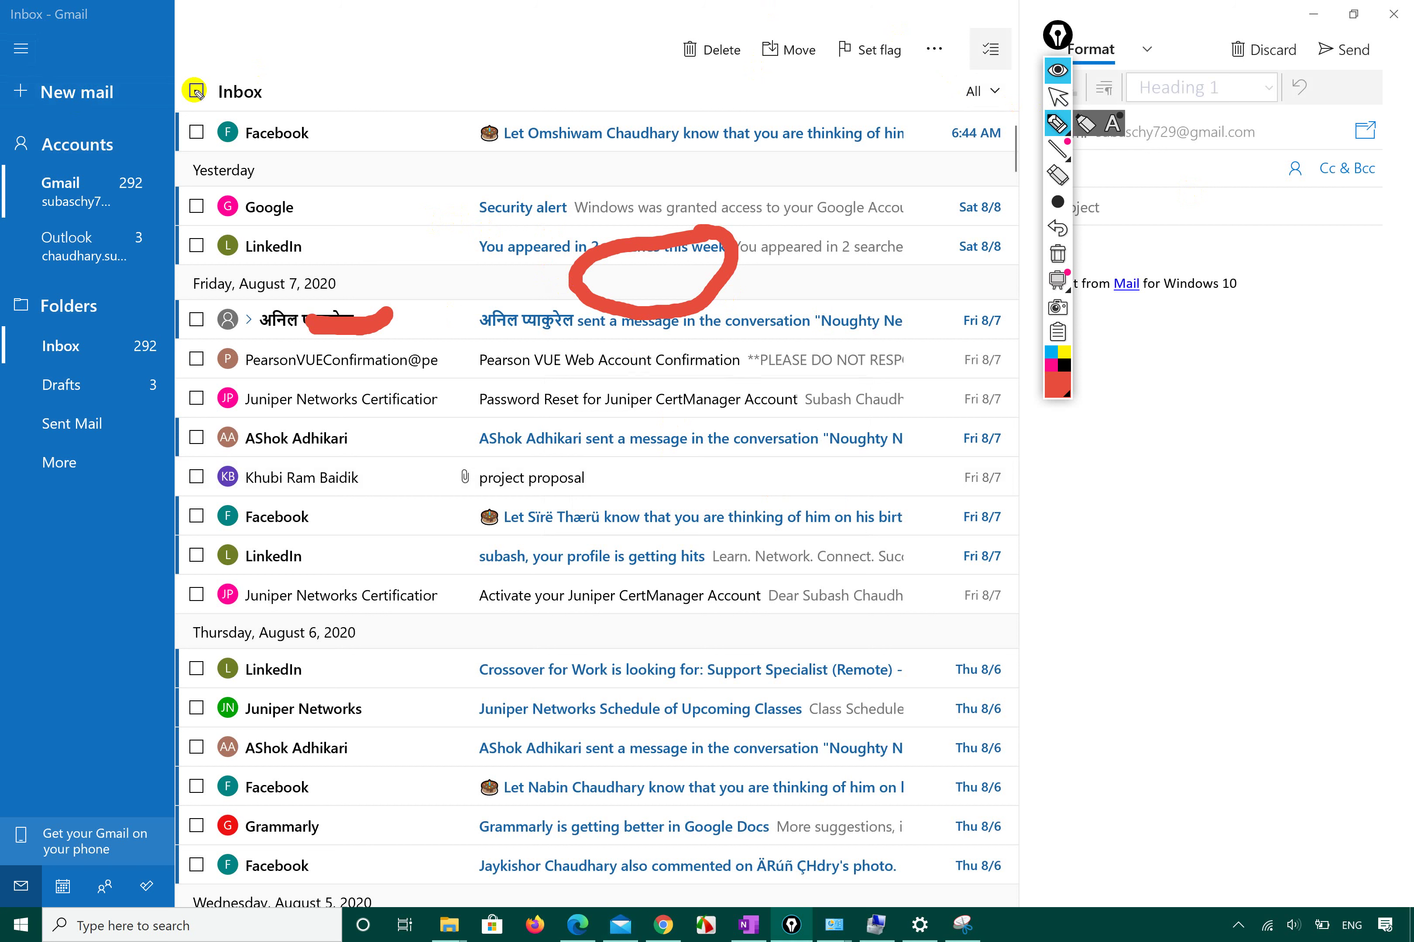
mouse_move(35, 161)
left_mouse_down()
mouse_move(153, 163)
mouse_move(4, 113)
mouse_move(21, 163)
mouse_move(45, 159)
left_mouse_up()
left_click(1056, 97)
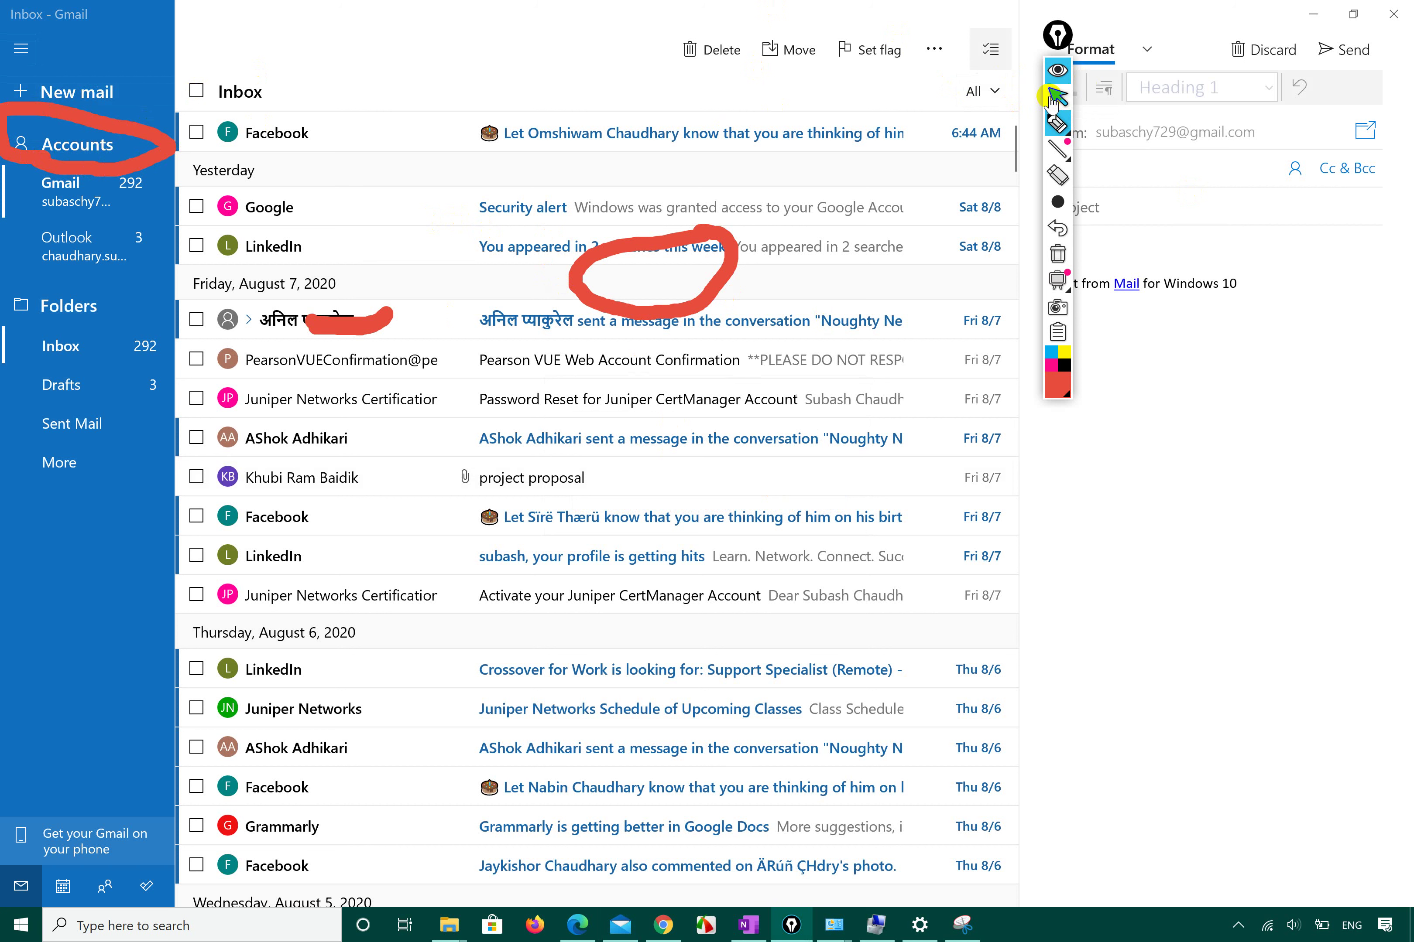
left_click(1057, 123)
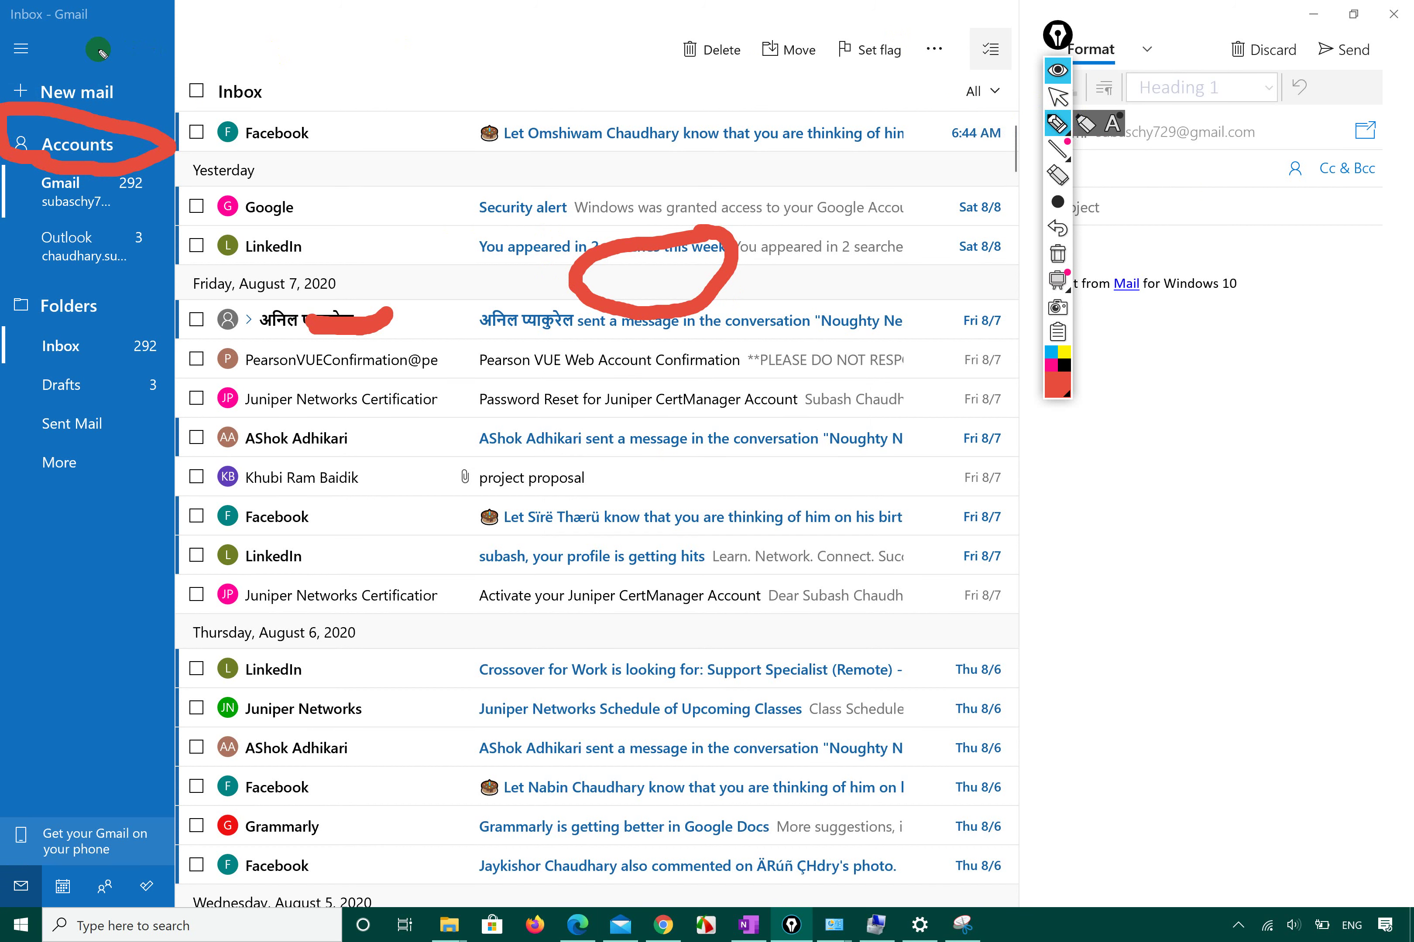
mouse_move(65, 73)
left_mouse_down()
mouse_move(61, 55)
mouse_move(131, 57)
mouse_move(127, 82)
left_mouse_up()
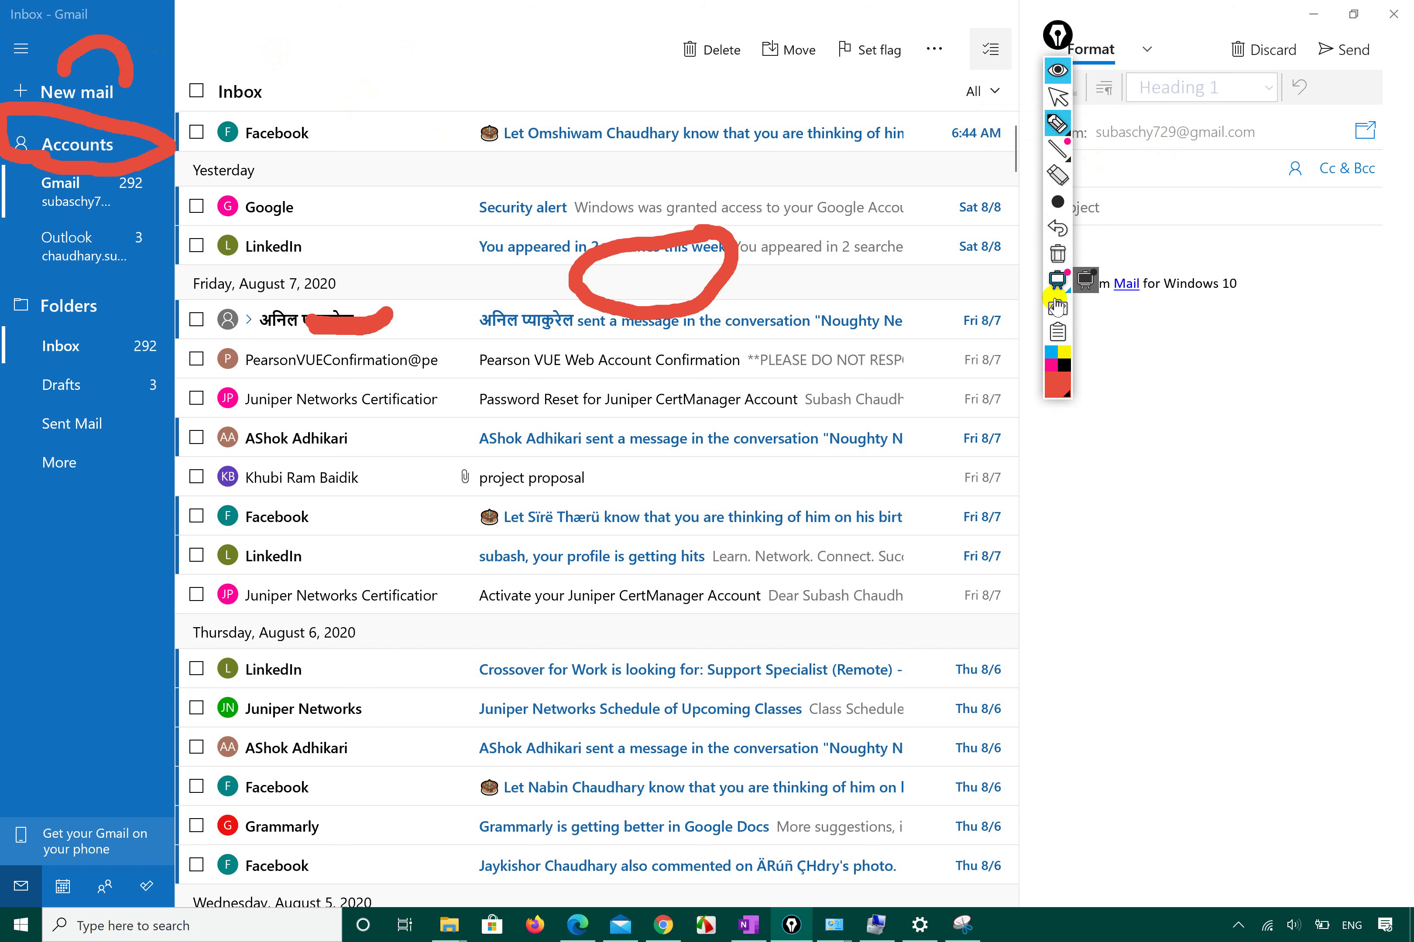
left_click(1057, 258)
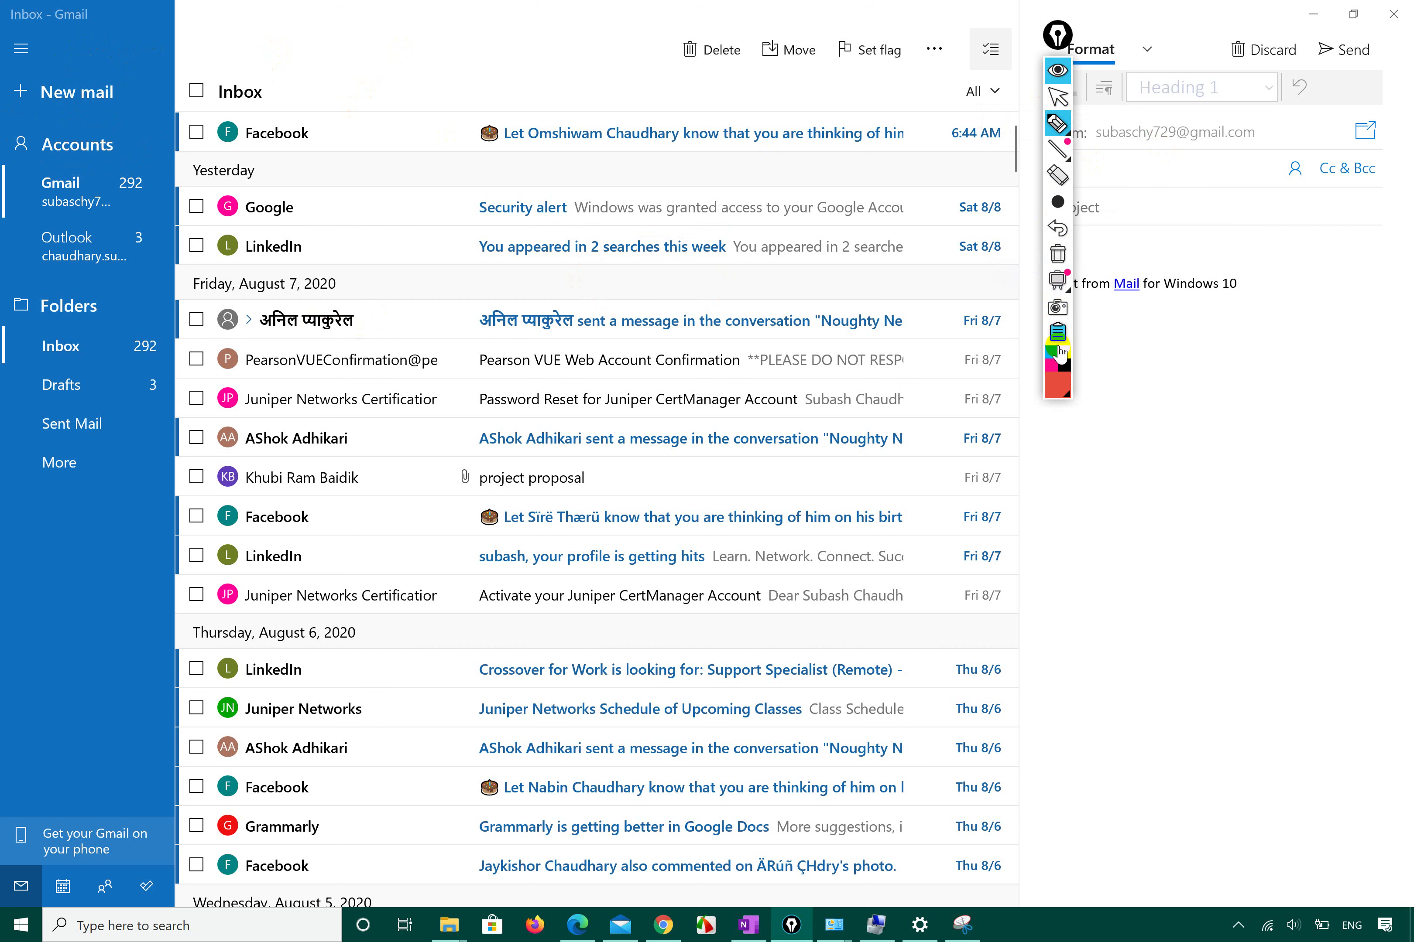
Switch the ink to green, circle New mail, then erase the loop.
left_click(1057, 390)
left_click(1117, 204)
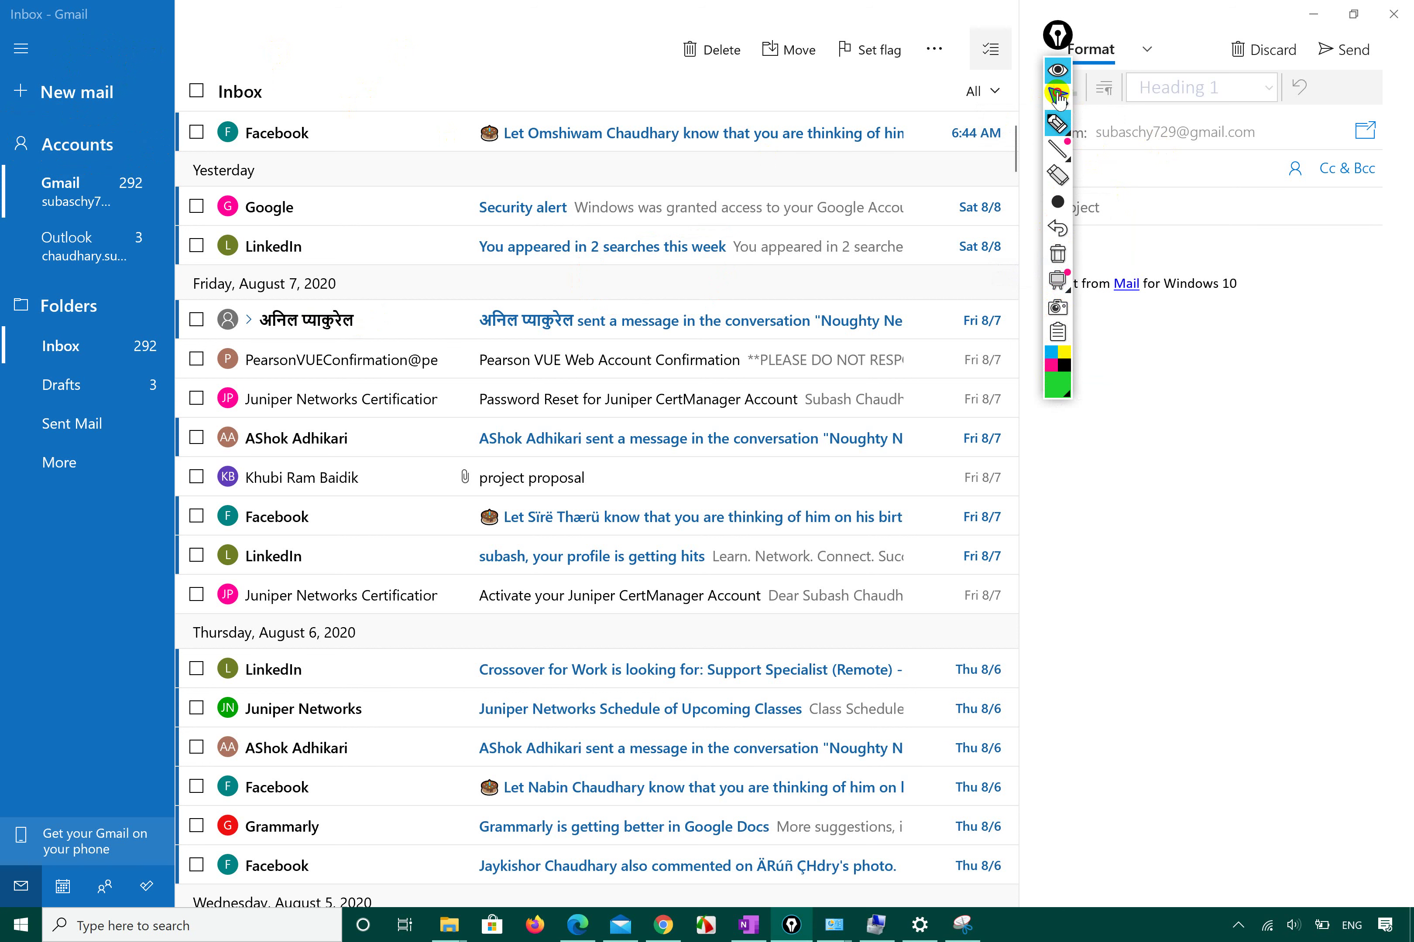
left_click(1057, 123)
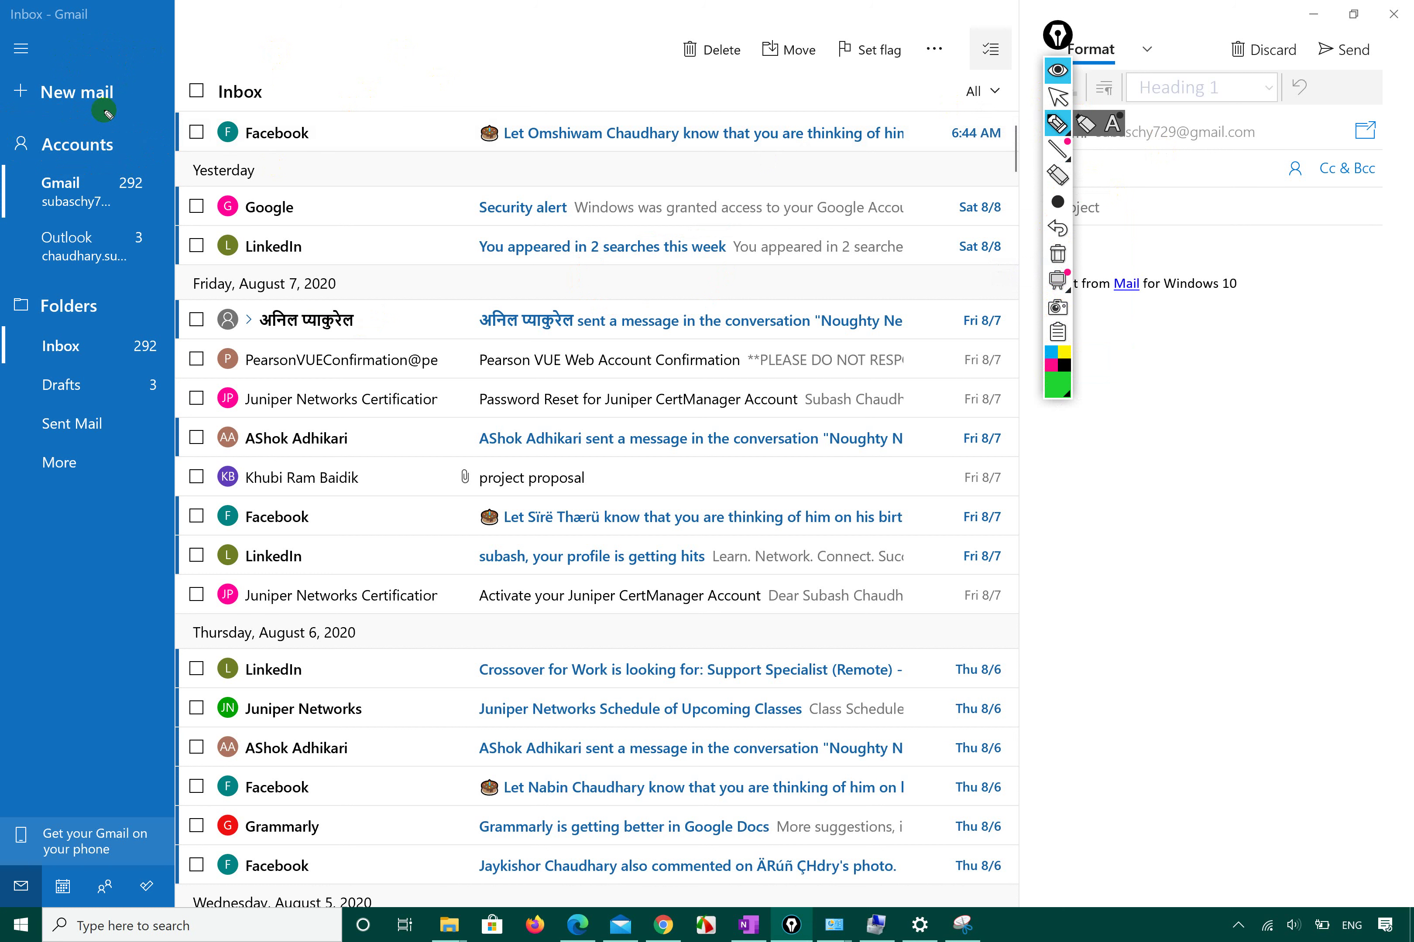
mouse_move(10, 102)
left_mouse_down()
mouse_move(148, 119)
mouse_move(132, 57)
mouse_move(5, 63)
left_mouse_up()
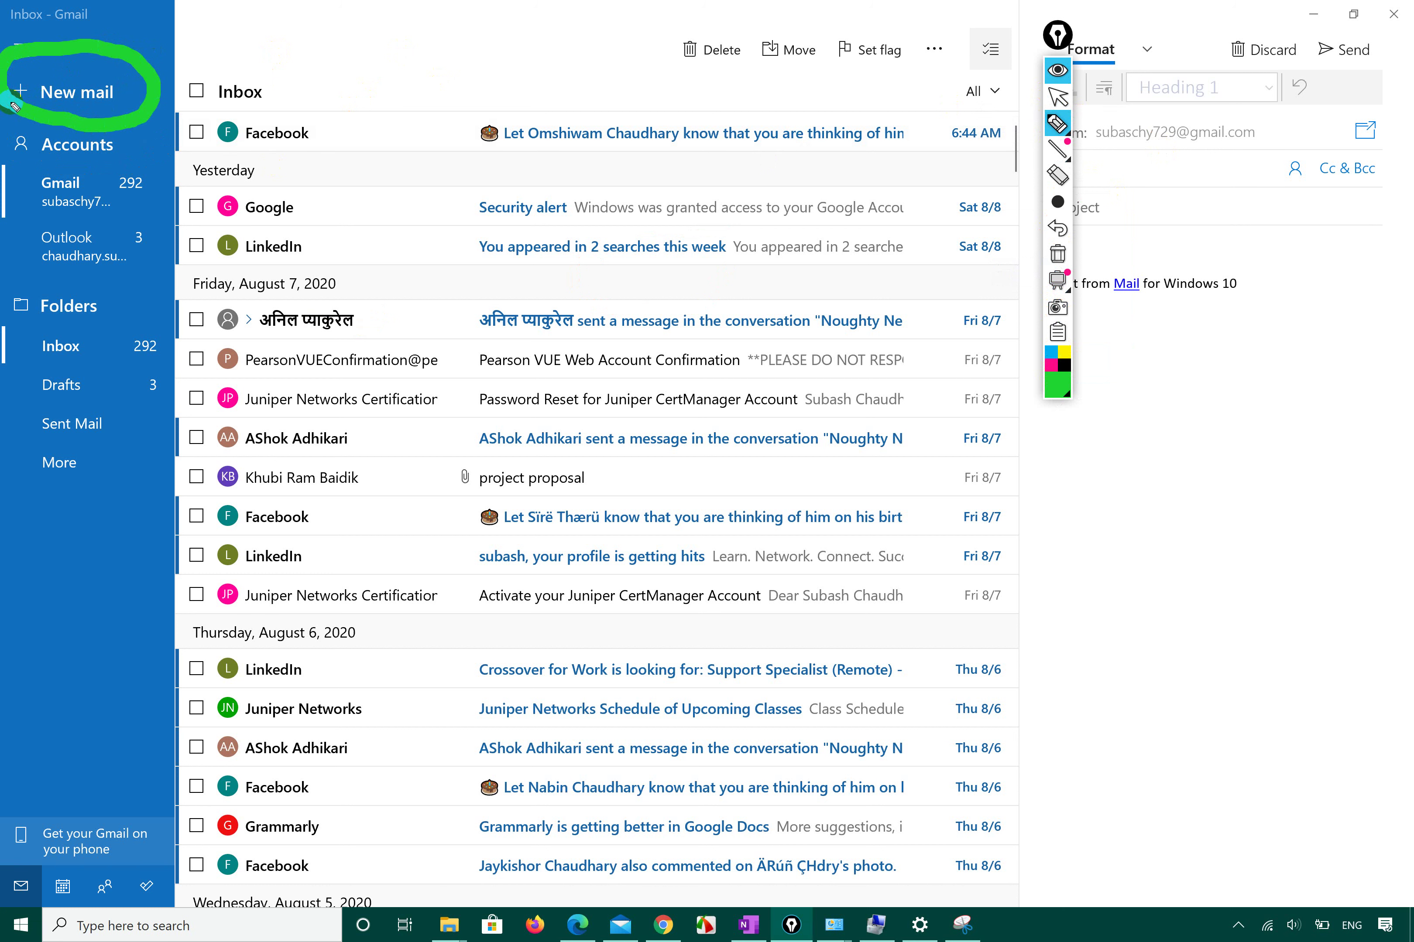
left_click(1056, 96)
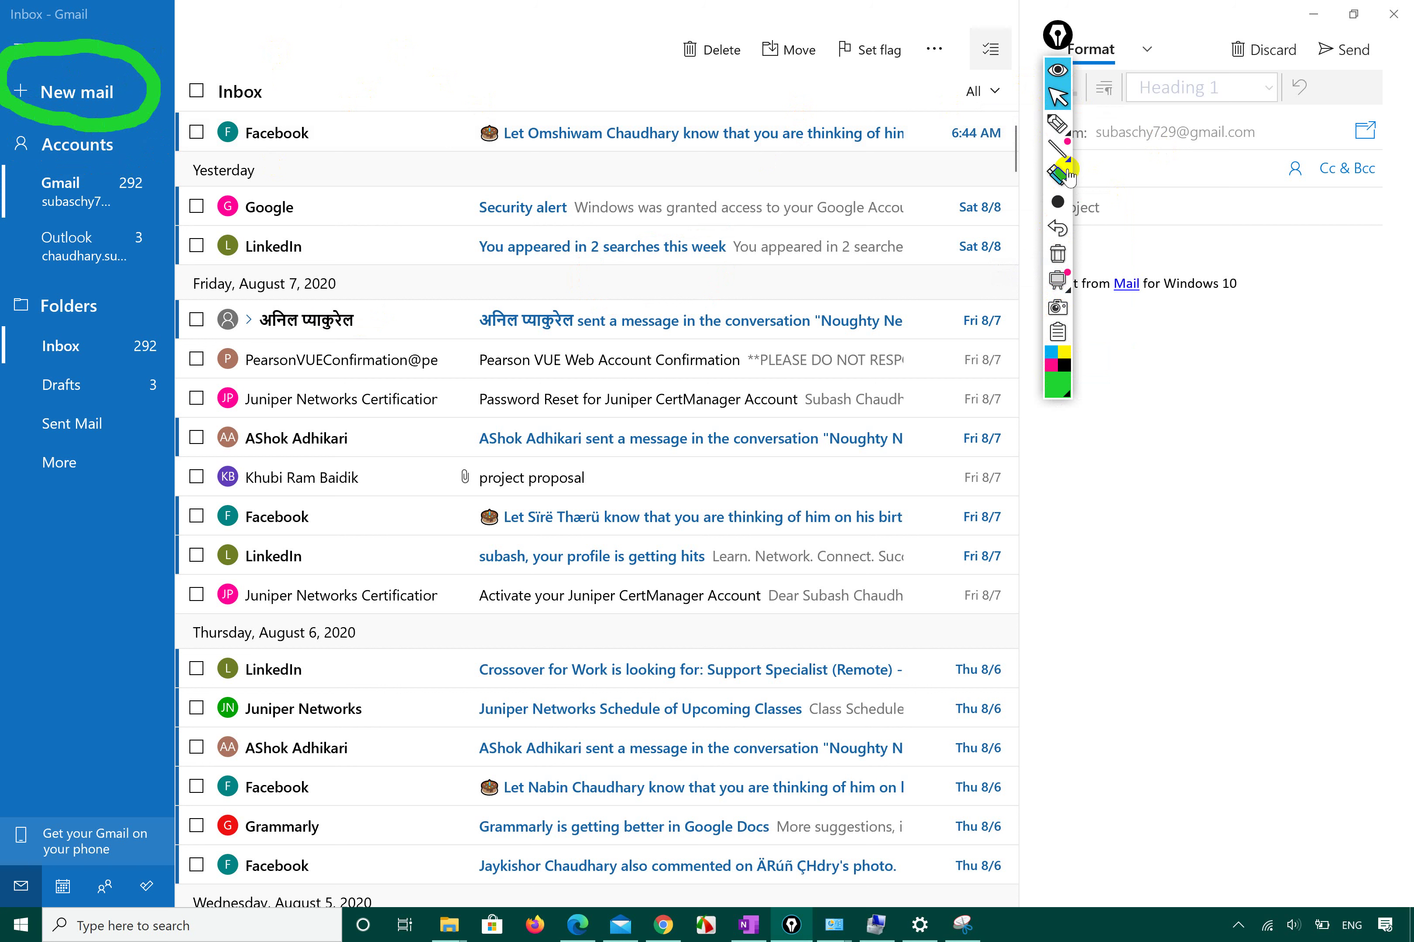
left_click(1056, 258)
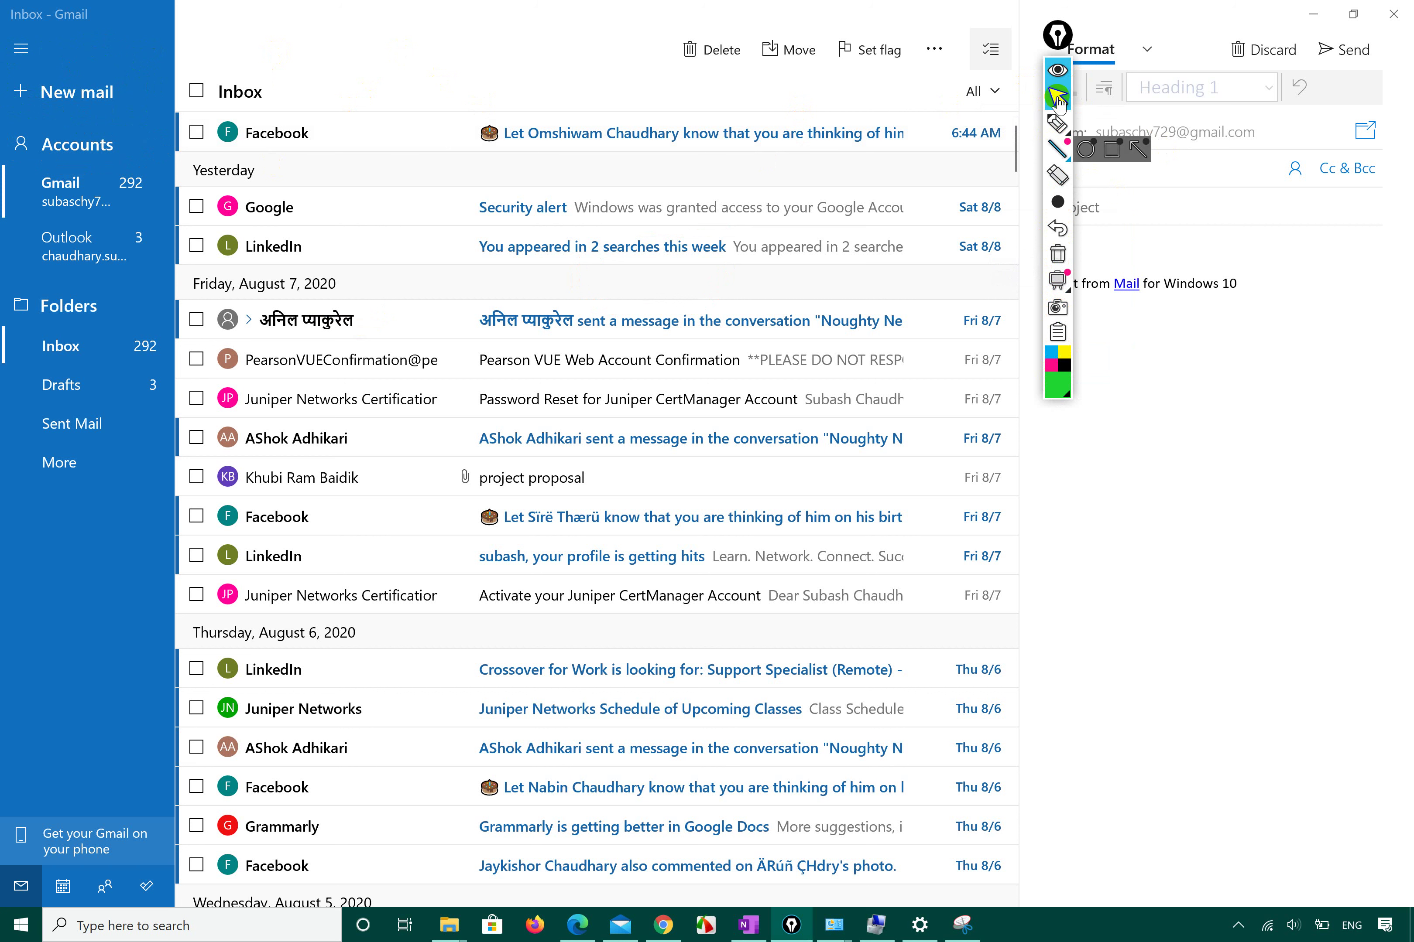
Underline the Gmail account in green, undo it, and open the Accounts list.
left_click(1056, 123)
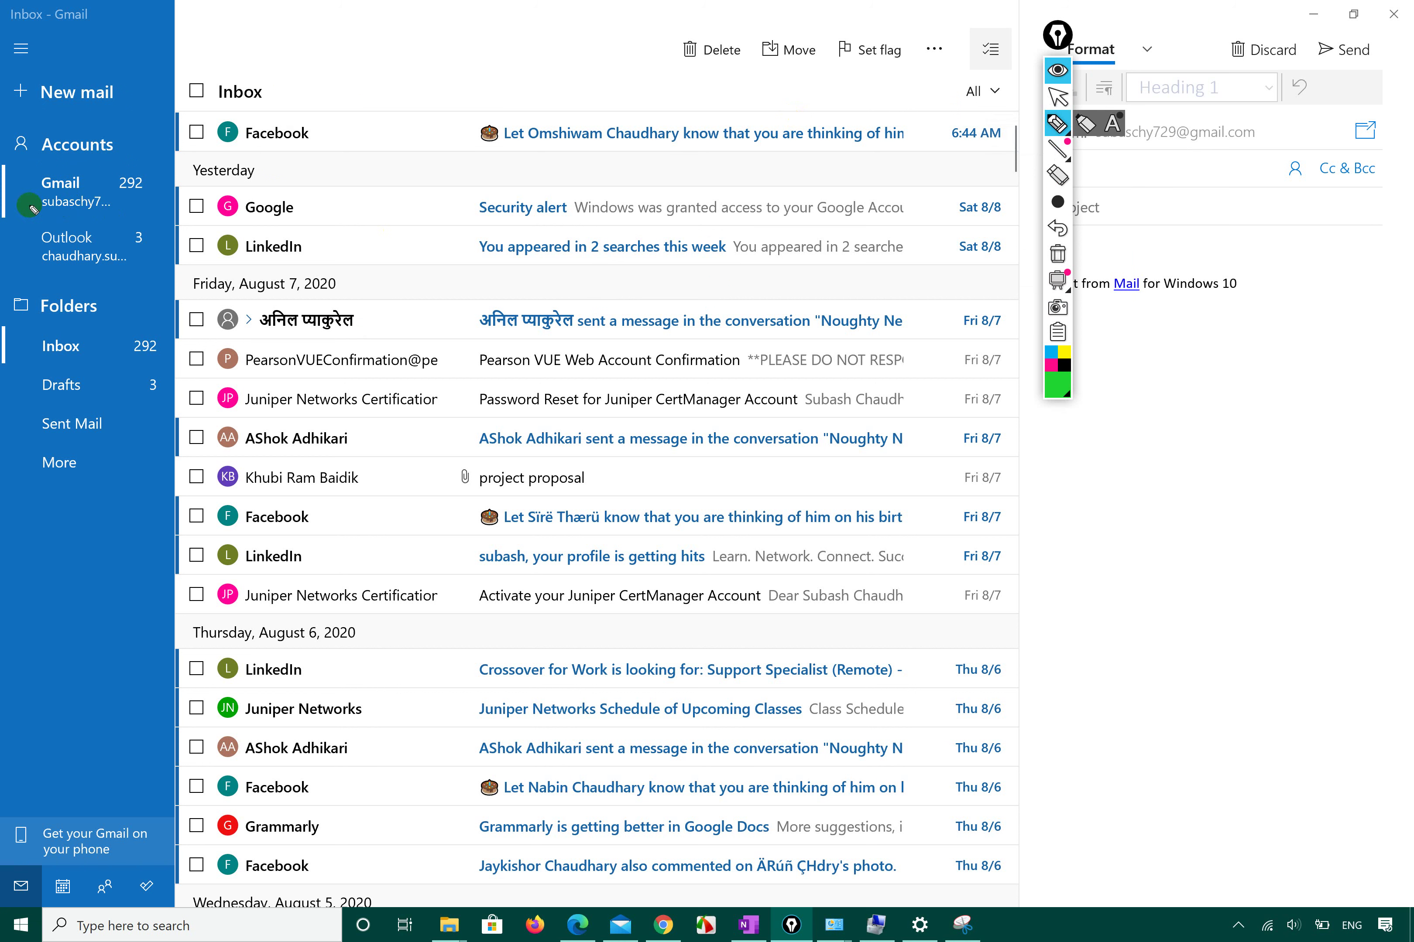
left_click_drag(20, 211, 111, 213)
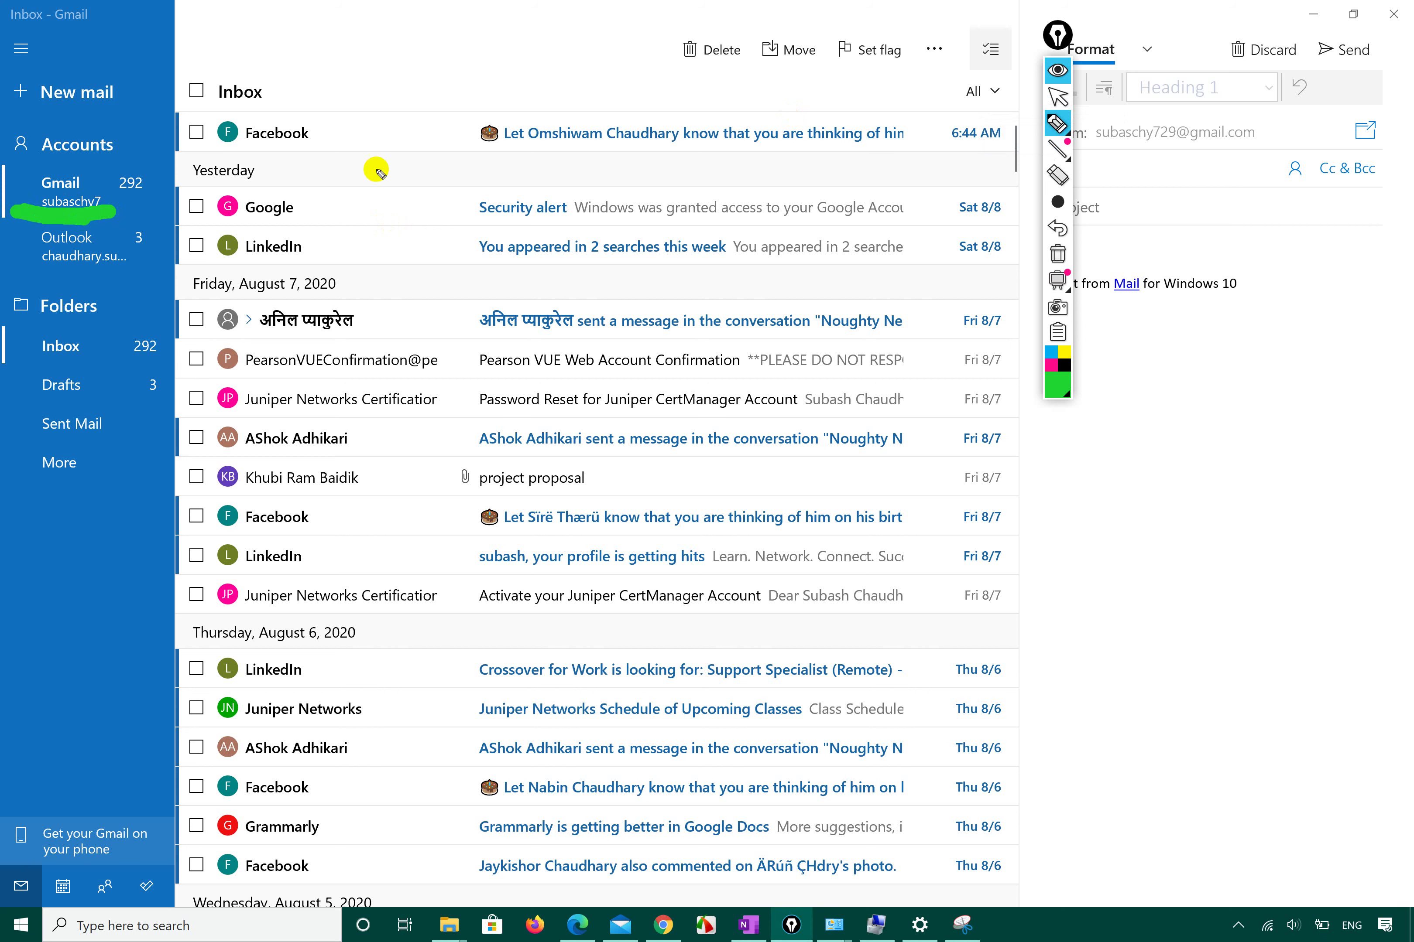
left_click(1058, 73)
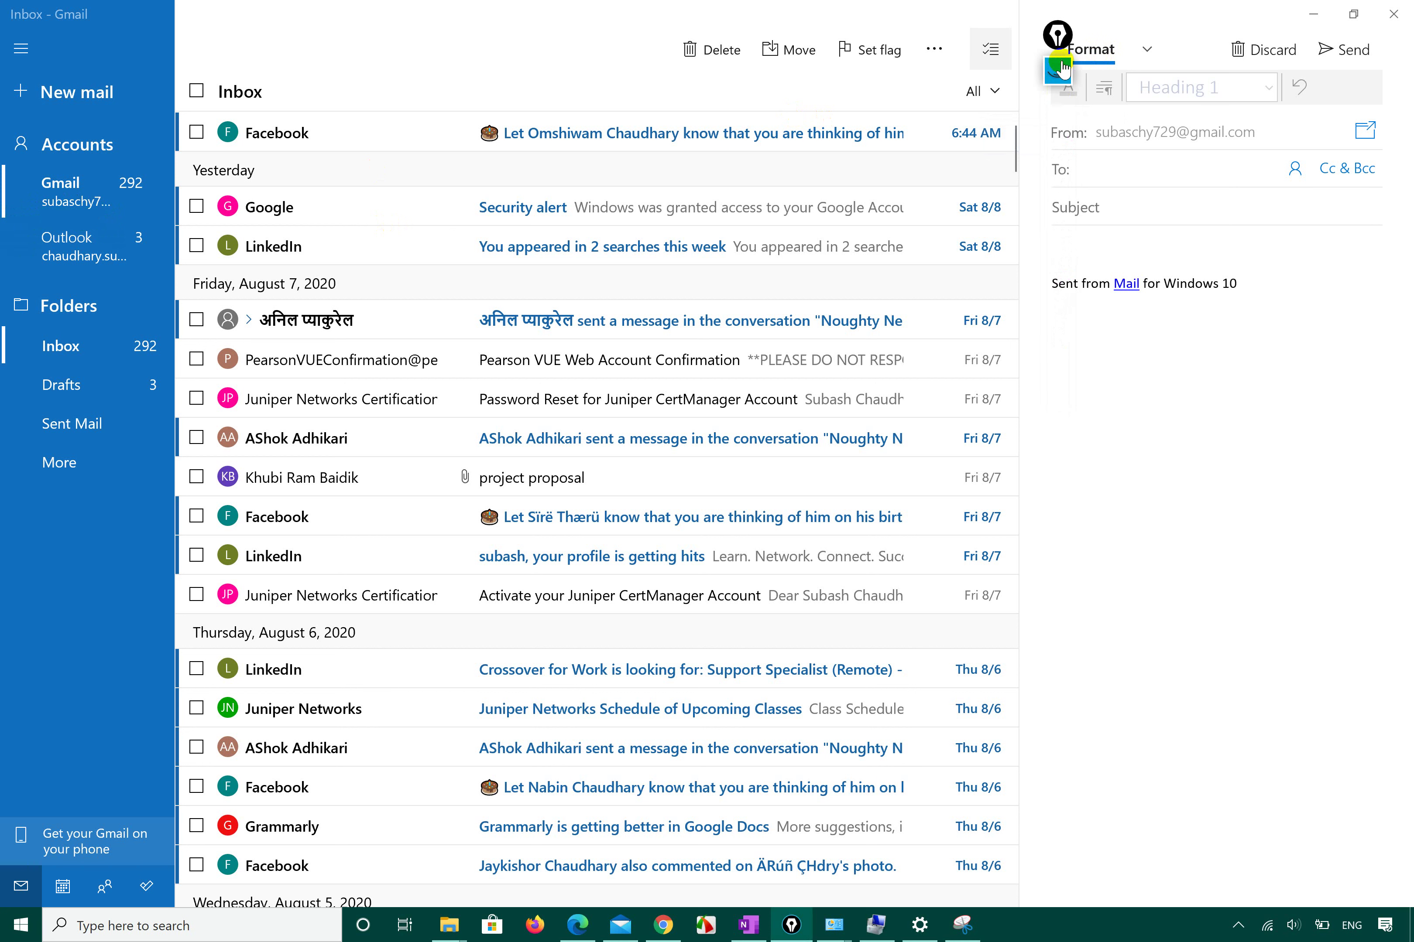
left_click(1057, 73)
left_click(1059, 202)
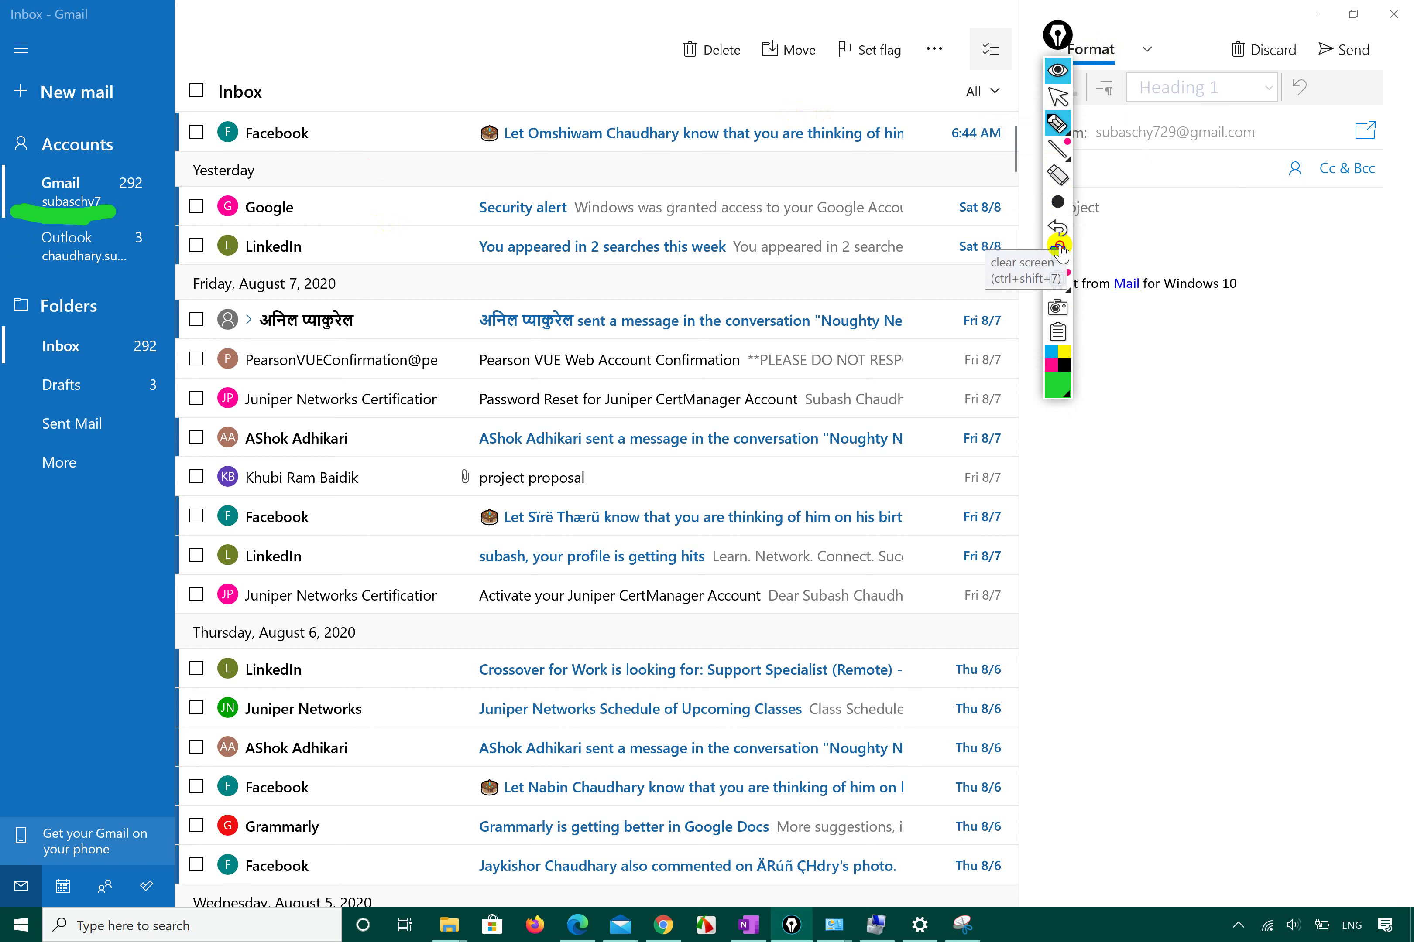
left_click(1058, 229)
left_click(1057, 96)
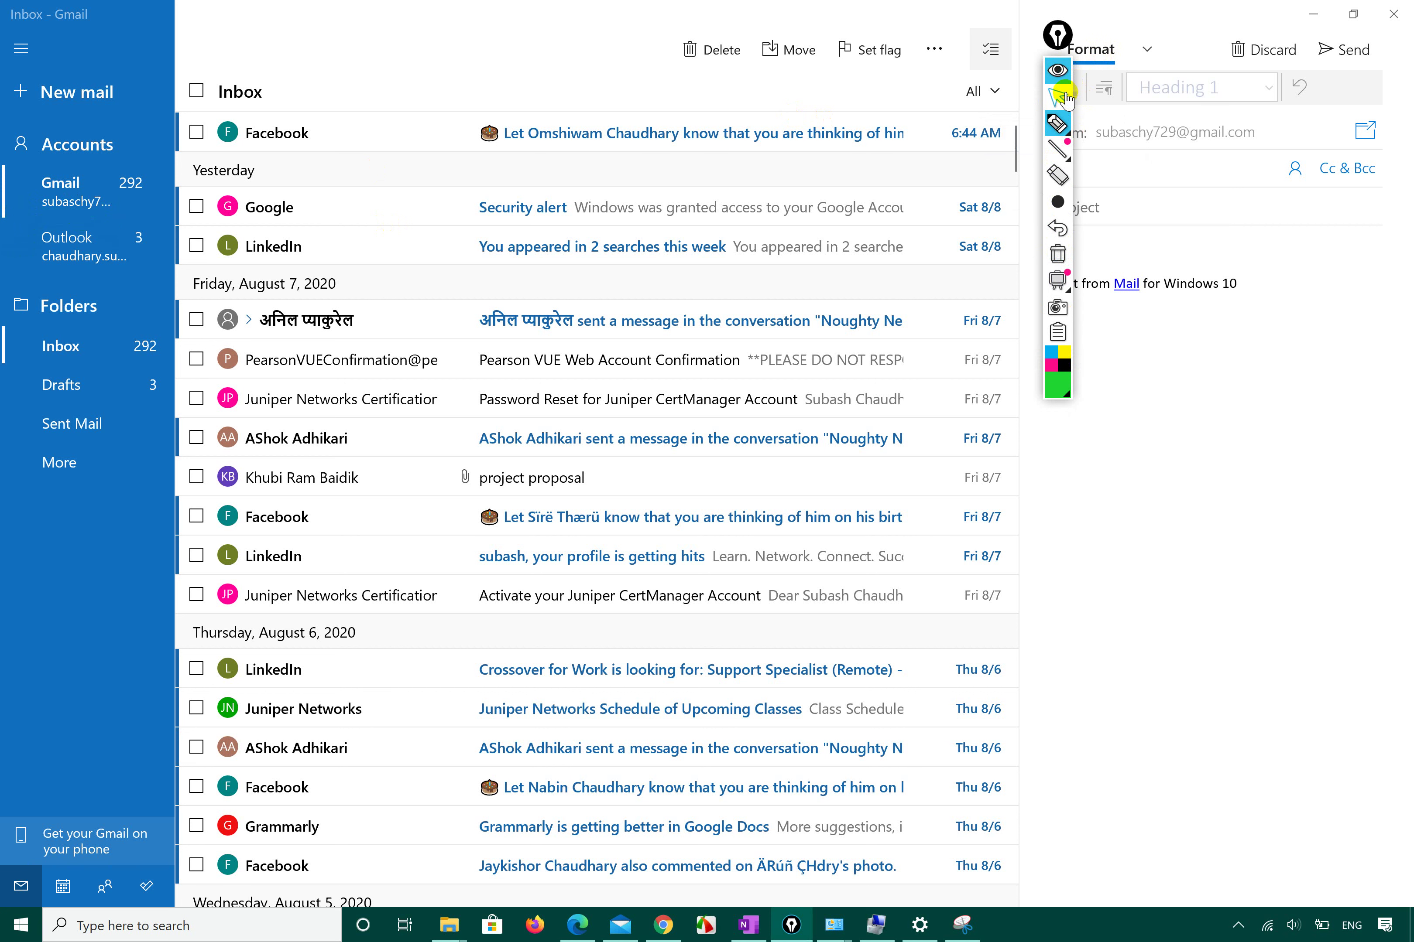
left_click(52, 144)
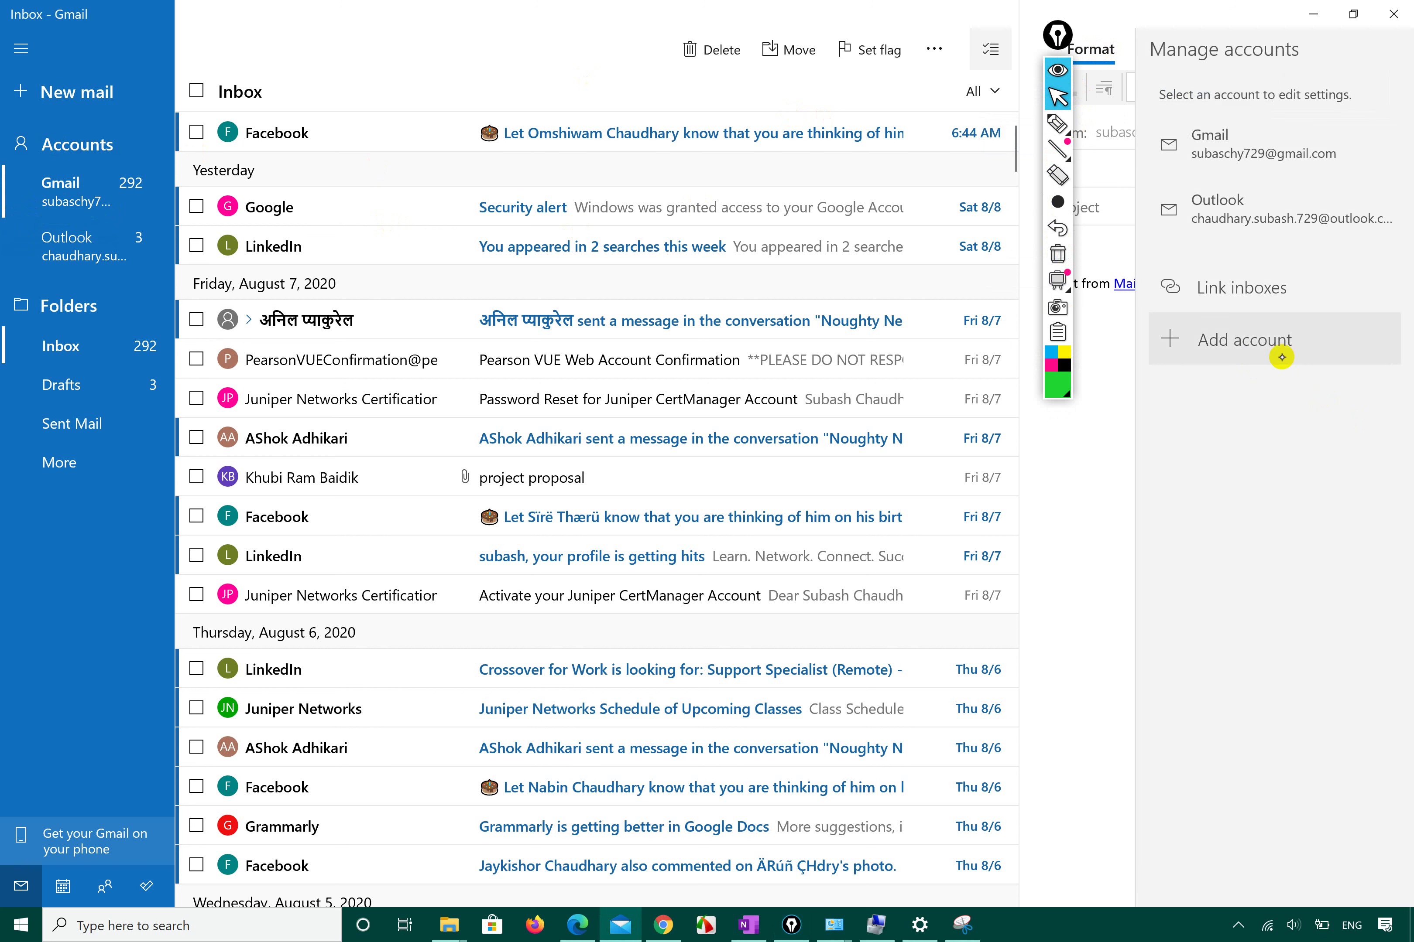
Circle Link inboxes and Add account in green ink, then choose Add account.
left_click(1054, 128)
left_click(1057, 125)
mouse_move(1177, 392)
left_mouse_down()
mouse_move(1288, 395)
mouse_move(1186, 271)
mouse_move(1155, 362)
mouse_move(1222, 382)
left_mouse_up()
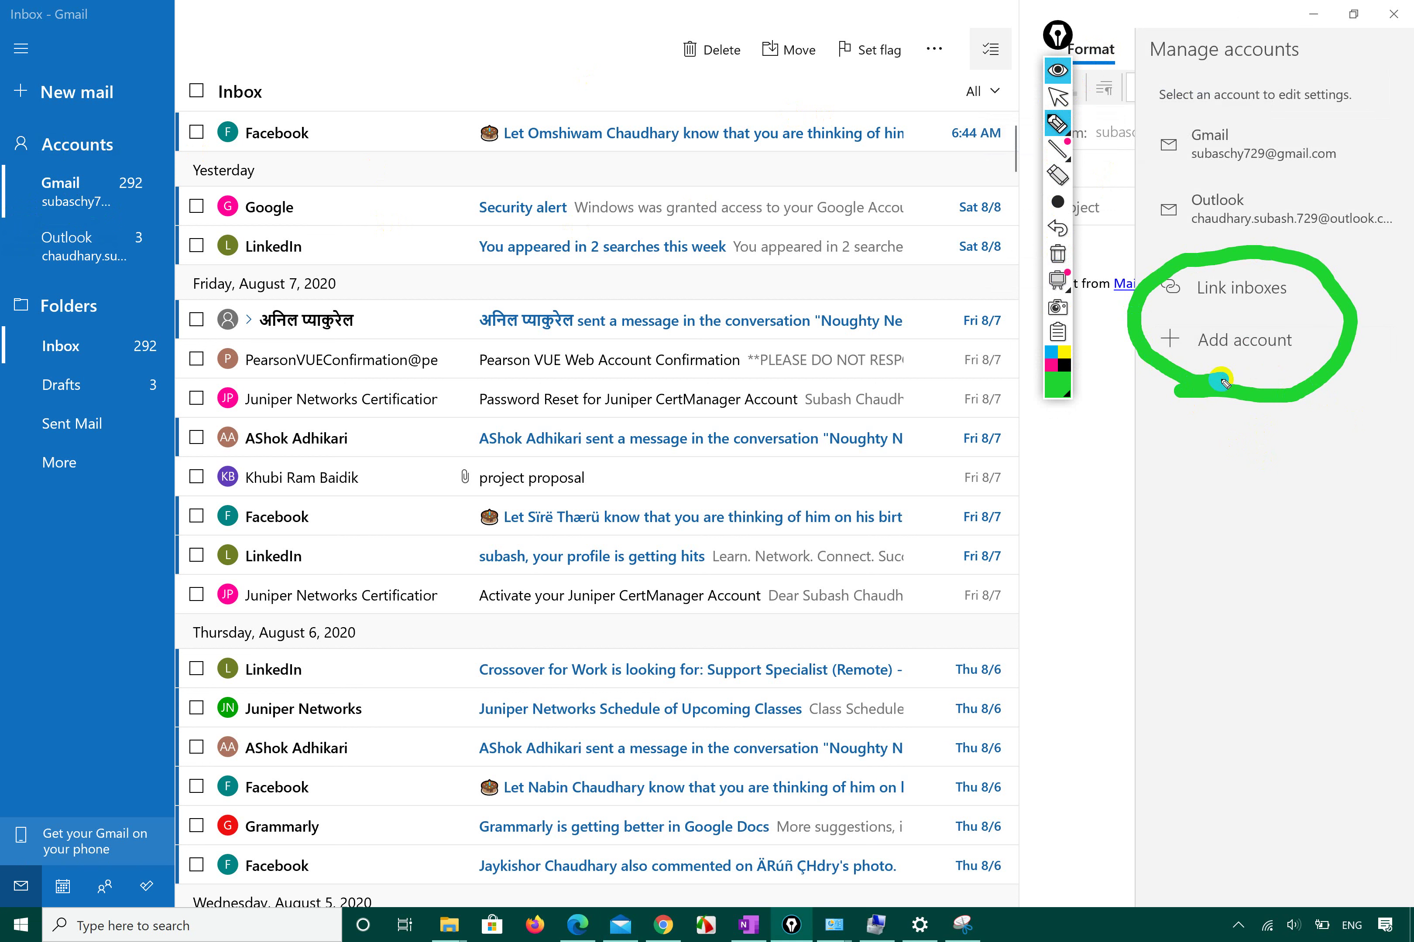
left_click(1057, 96)
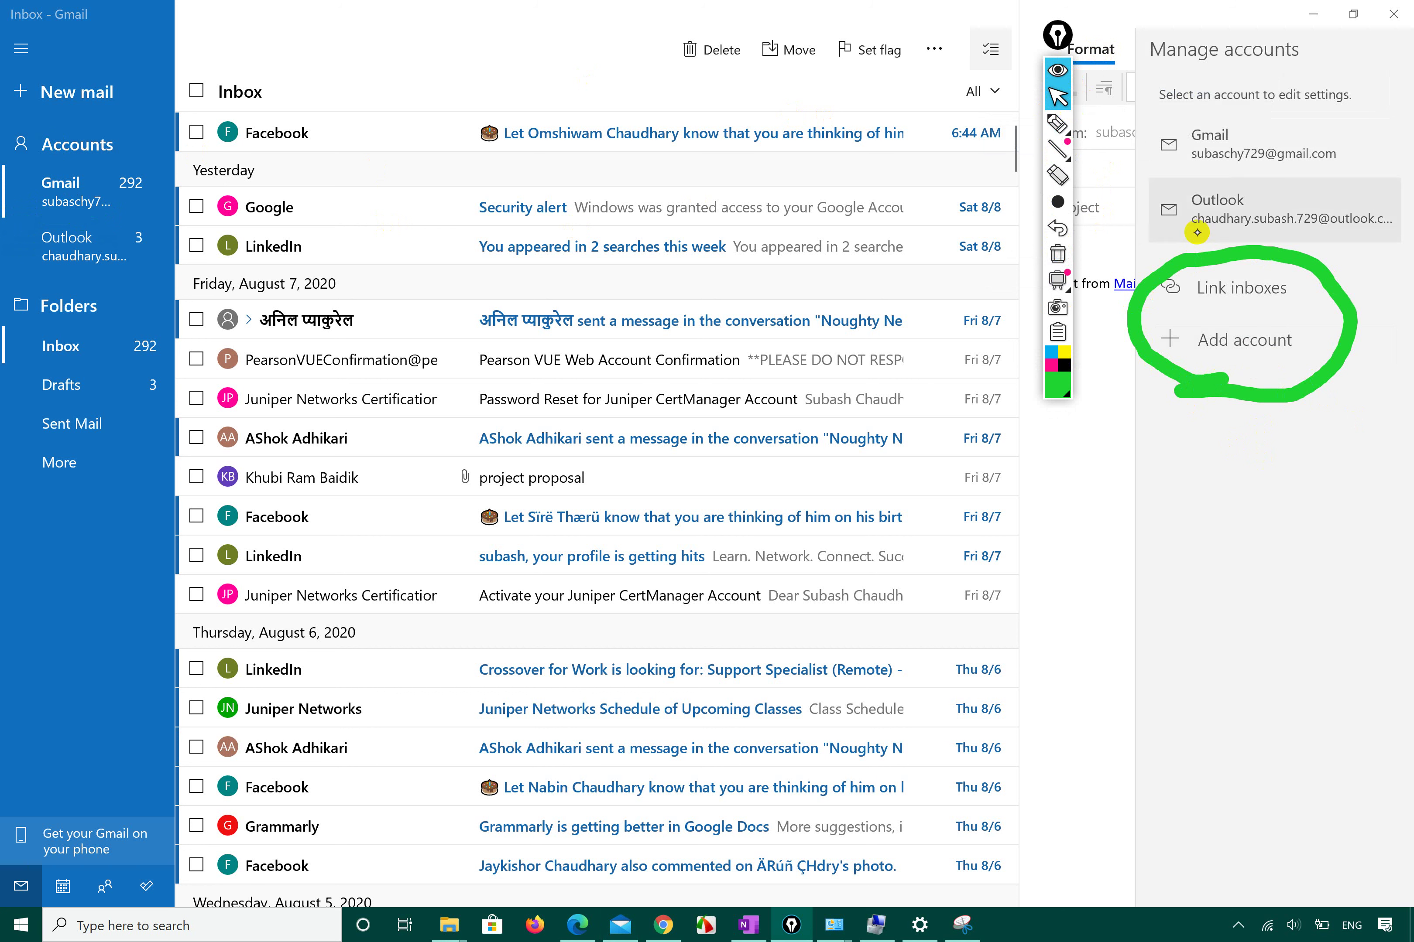
left_click(1251, 344)
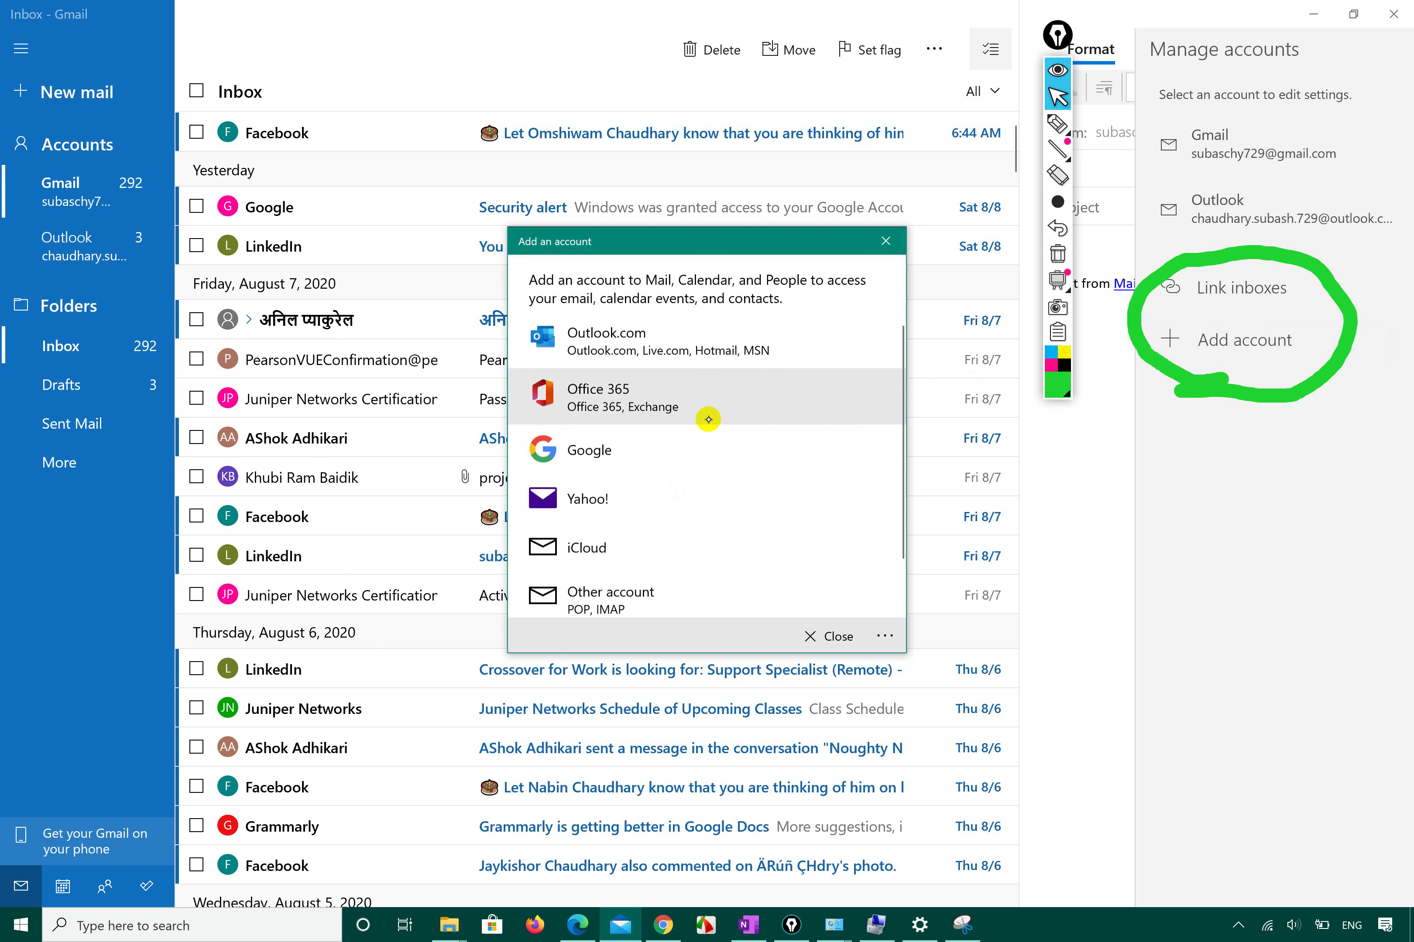
scroll(692, 451, "down", 2)
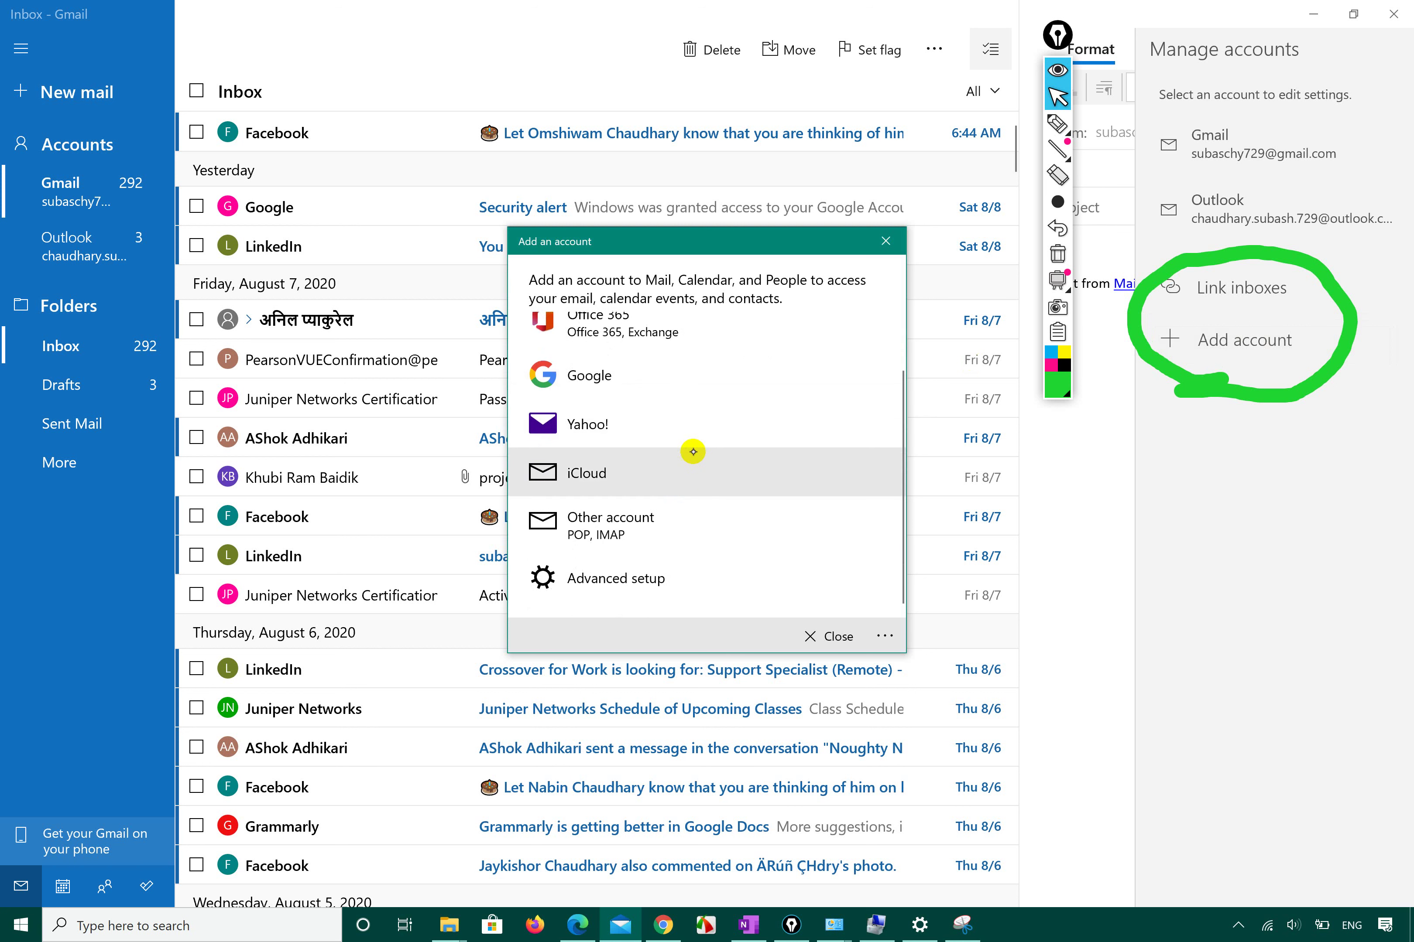
scroll(690, 448, "up", 2)
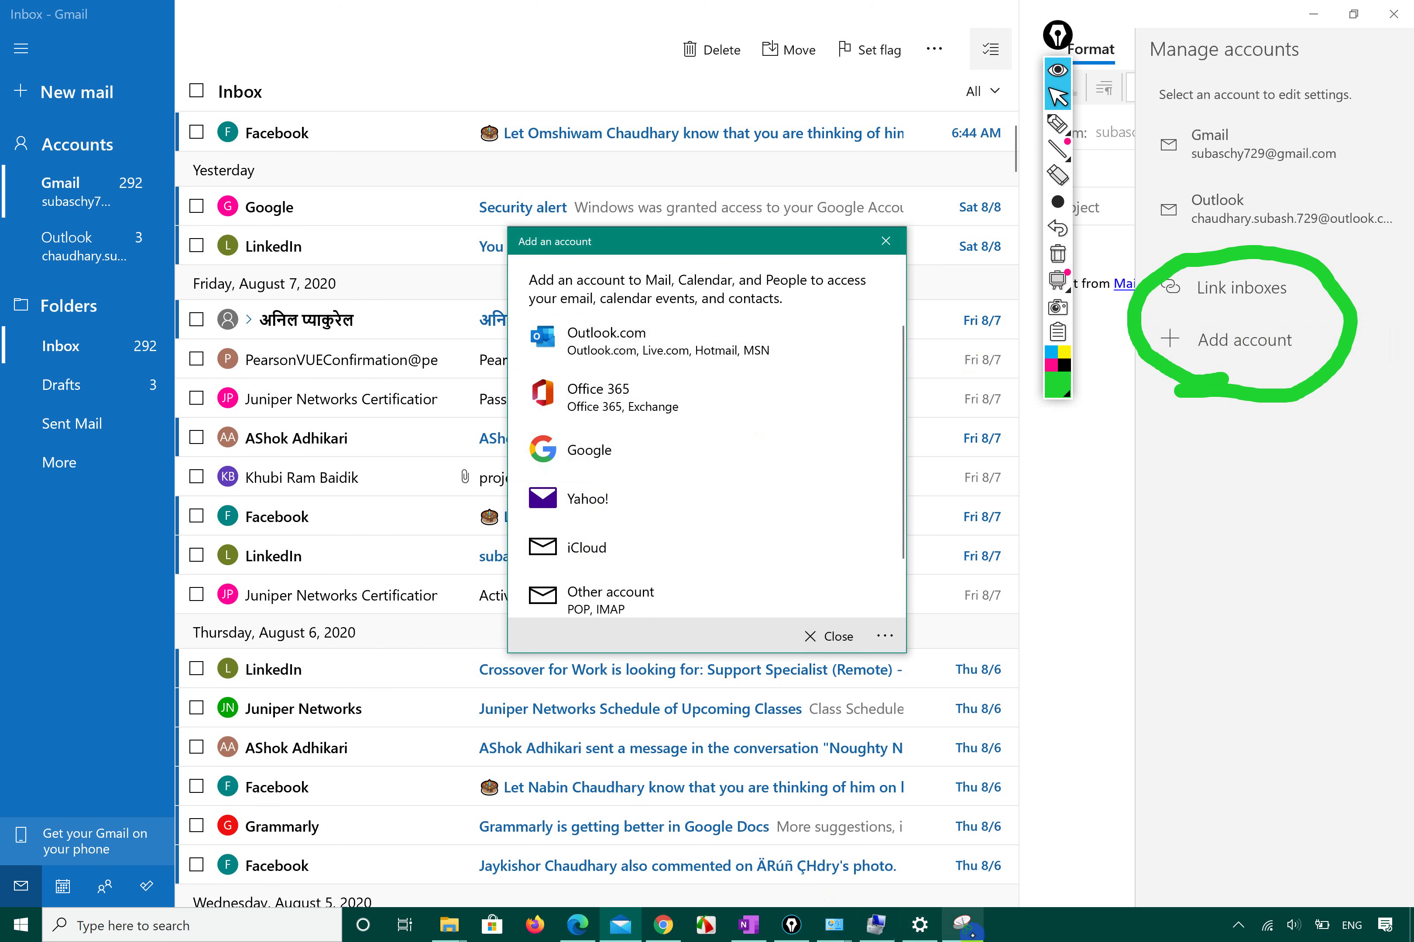
left_click(961, 925)
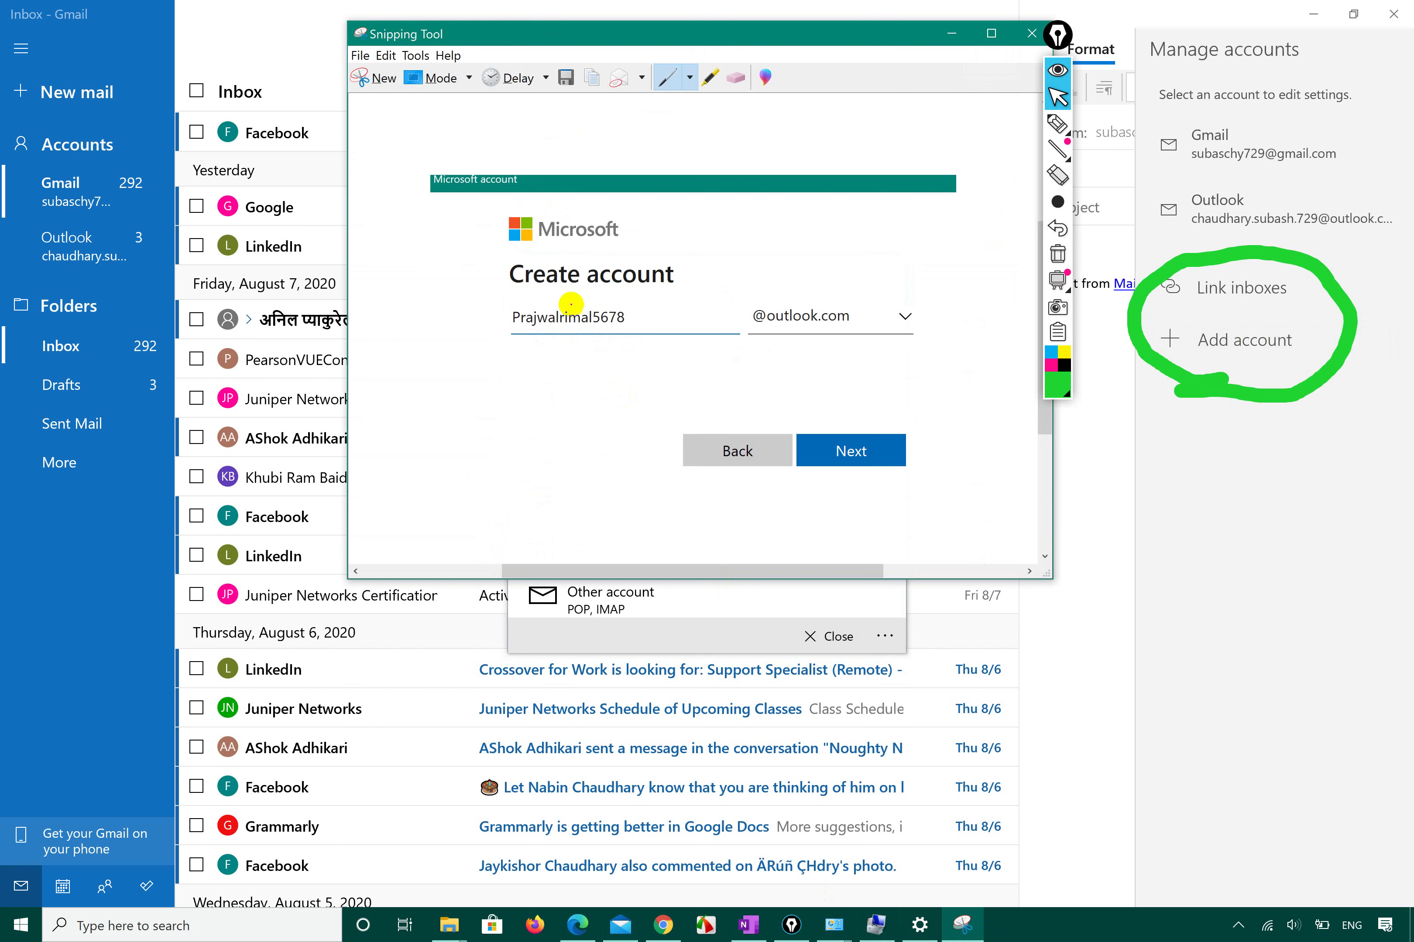
mouse_move(777, 344)
left_mouse_down()
mouse_move(906, 356)
mouse_move(732, 290)
mouse_move(803, 351)
left_mouse_up()
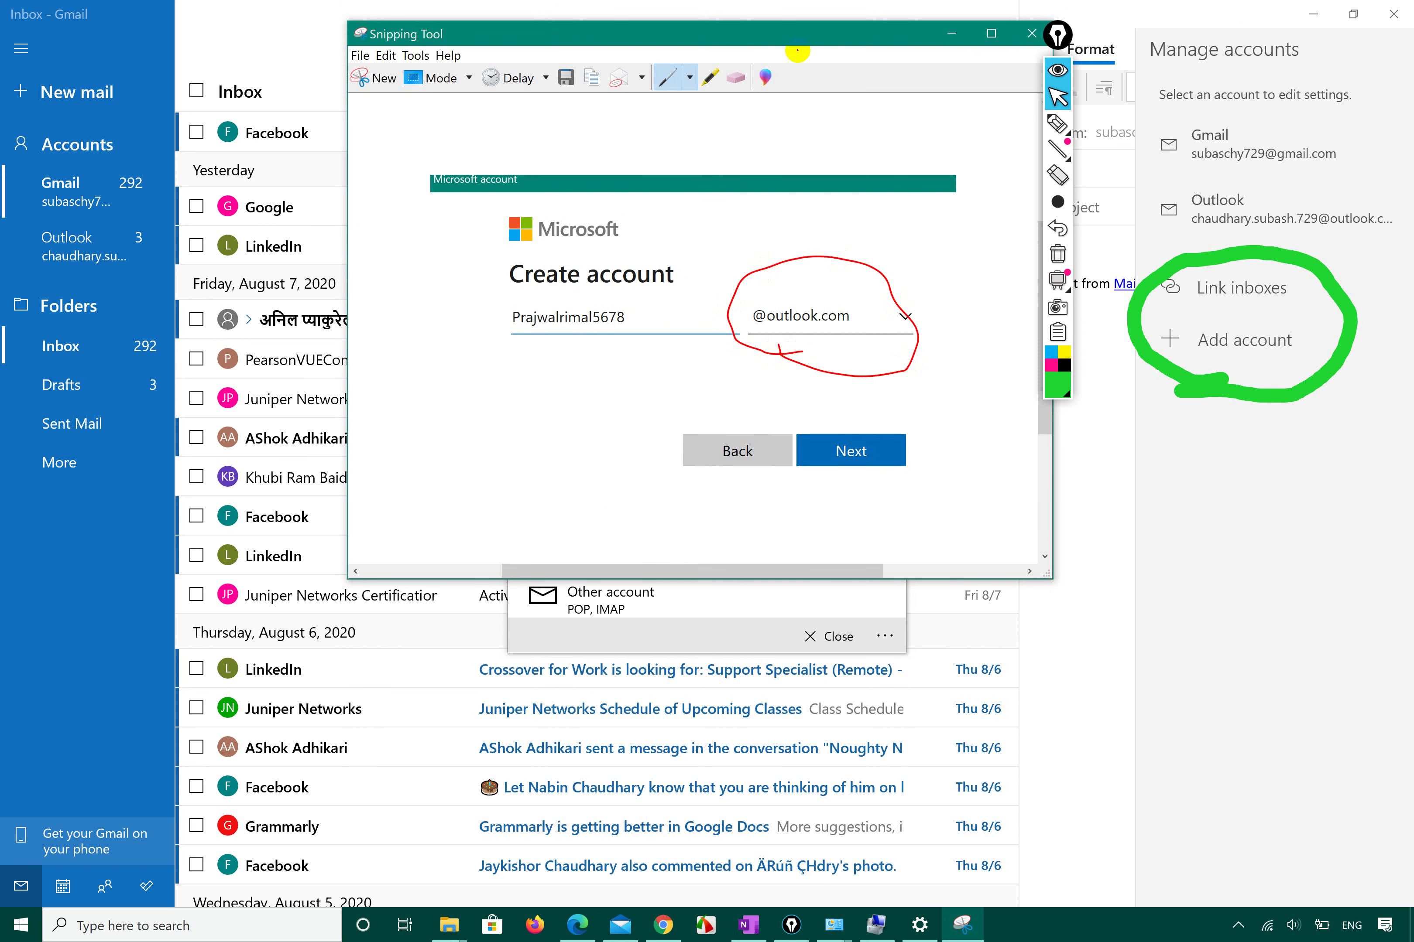
left_click(713, 632)
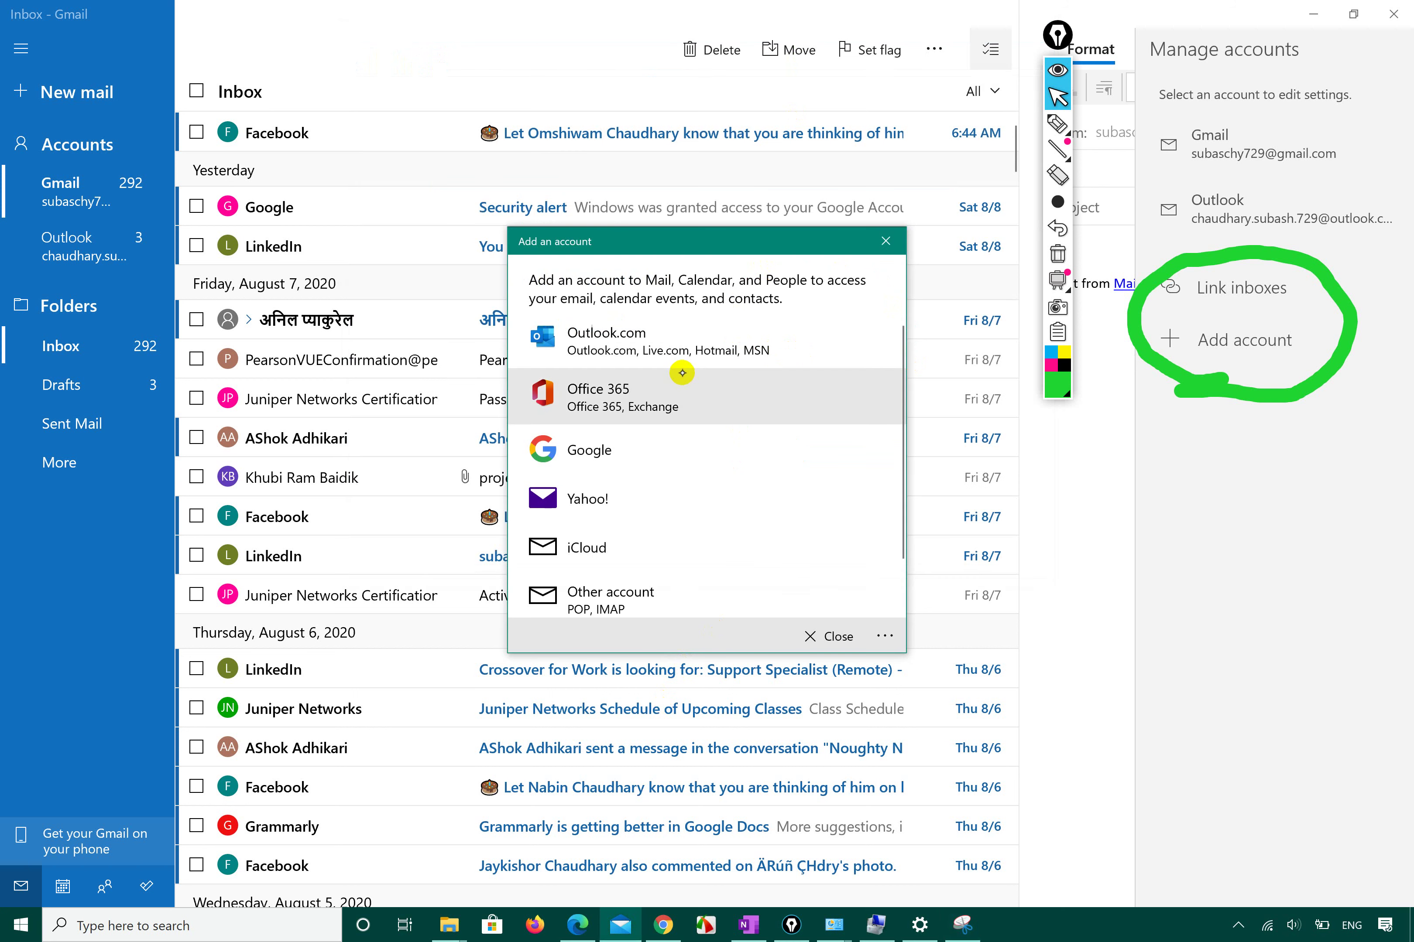
left_click(676, 355)
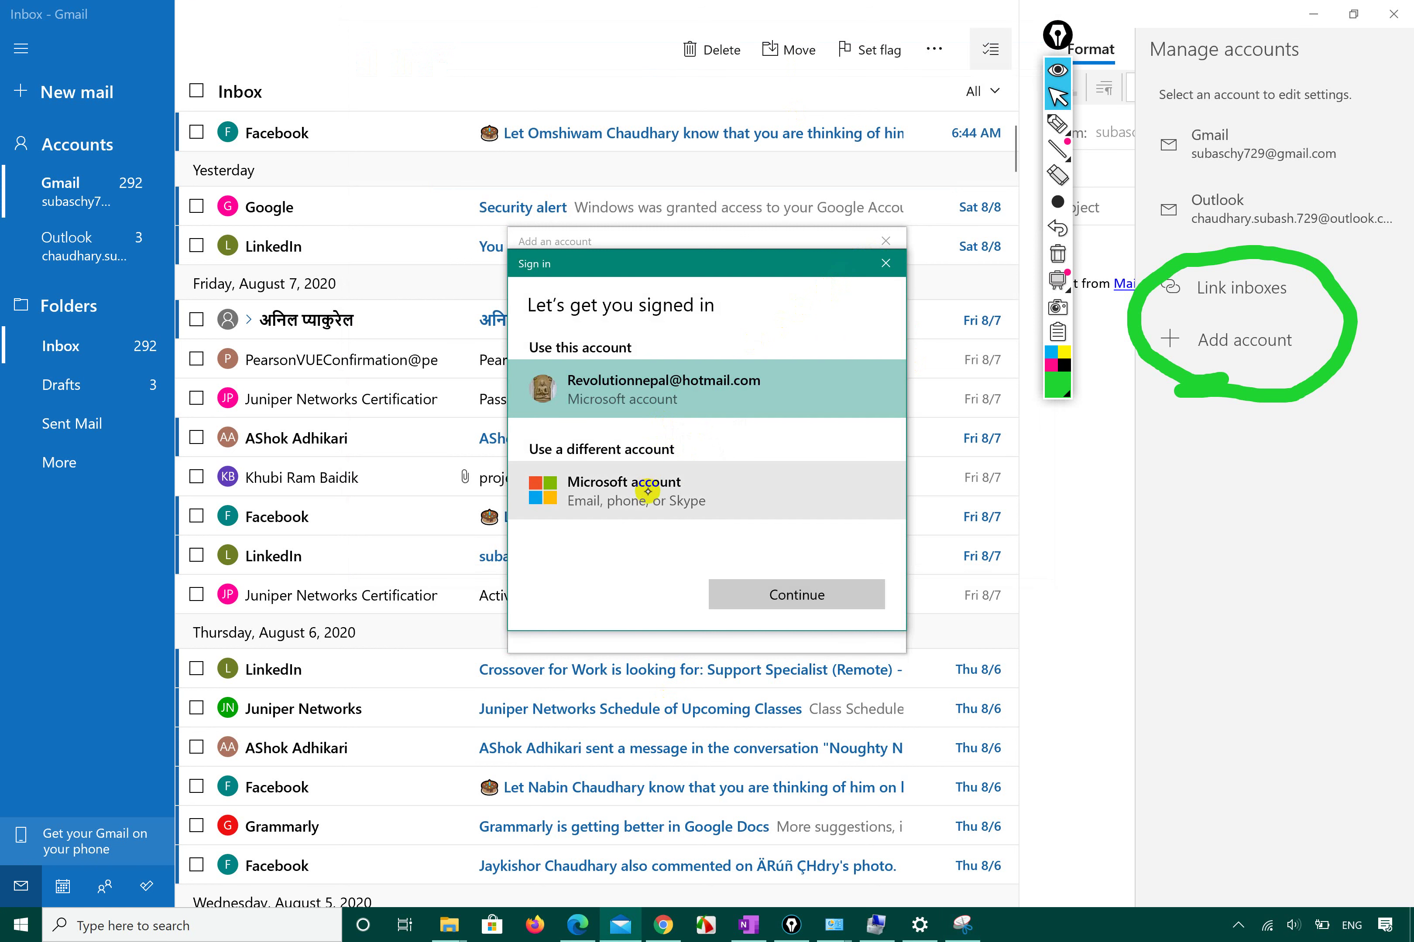
Choose Microsoft account under Use a different account and continue.
left_click(648, 491)
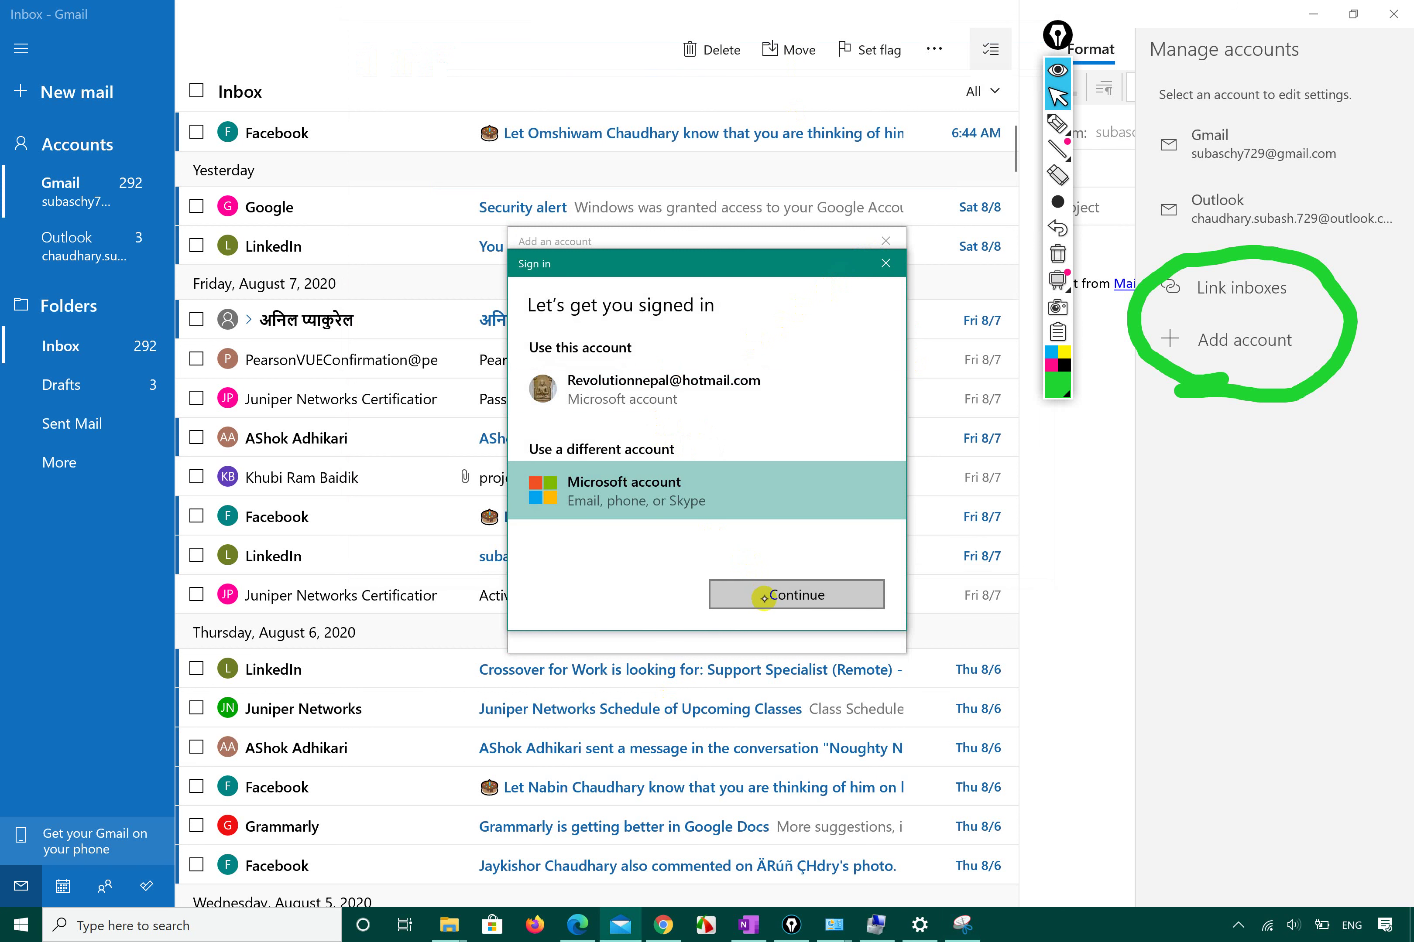
left_click(778, 601)
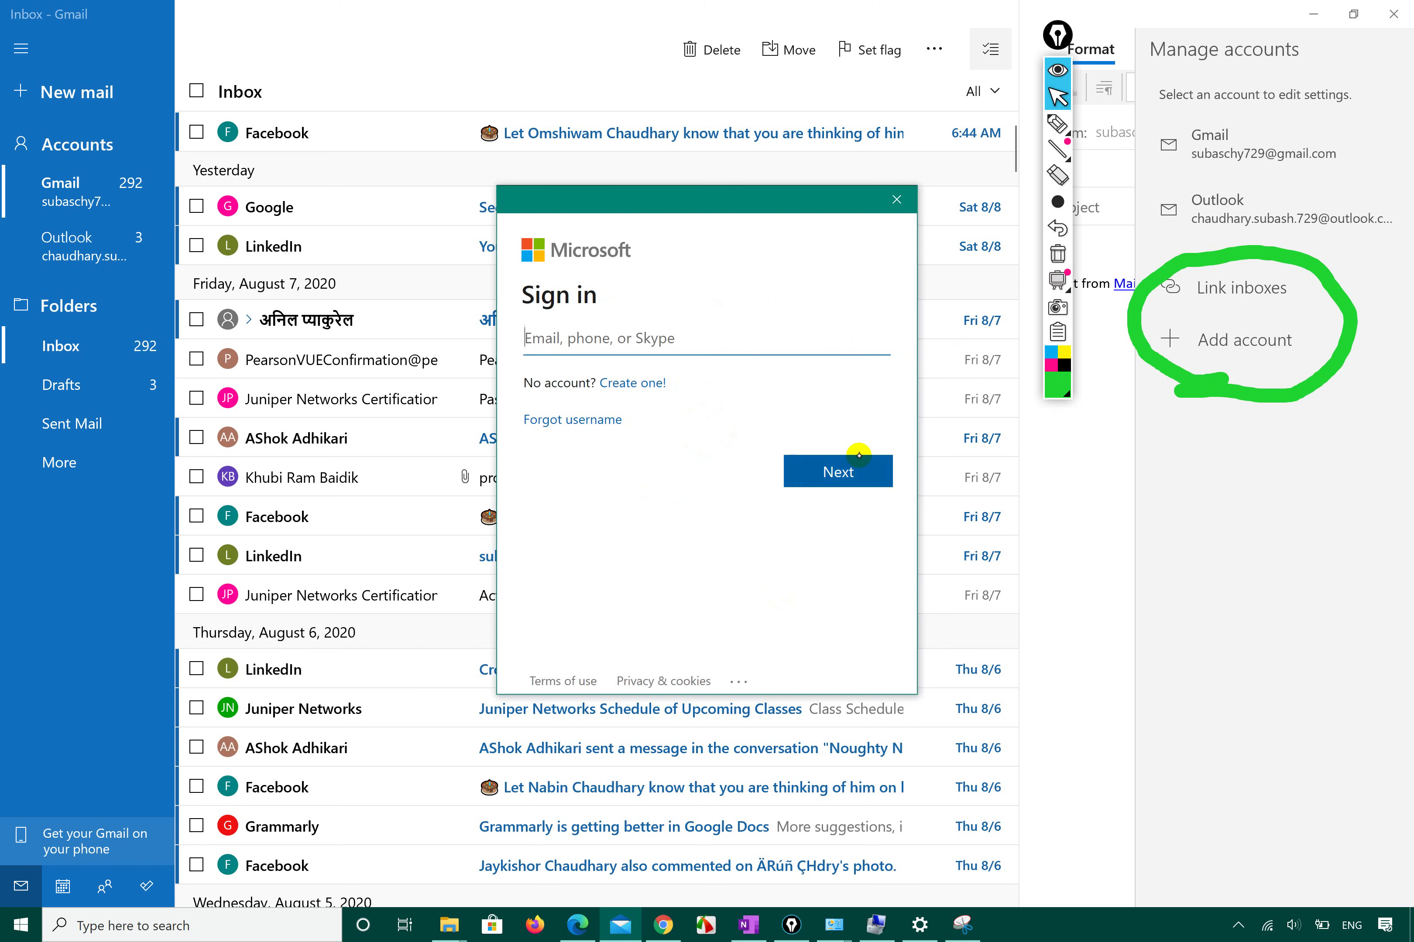
Move the account-details screenshot aside and start typing the child's outlook.com address in the Email field.
left_click(963, 925)
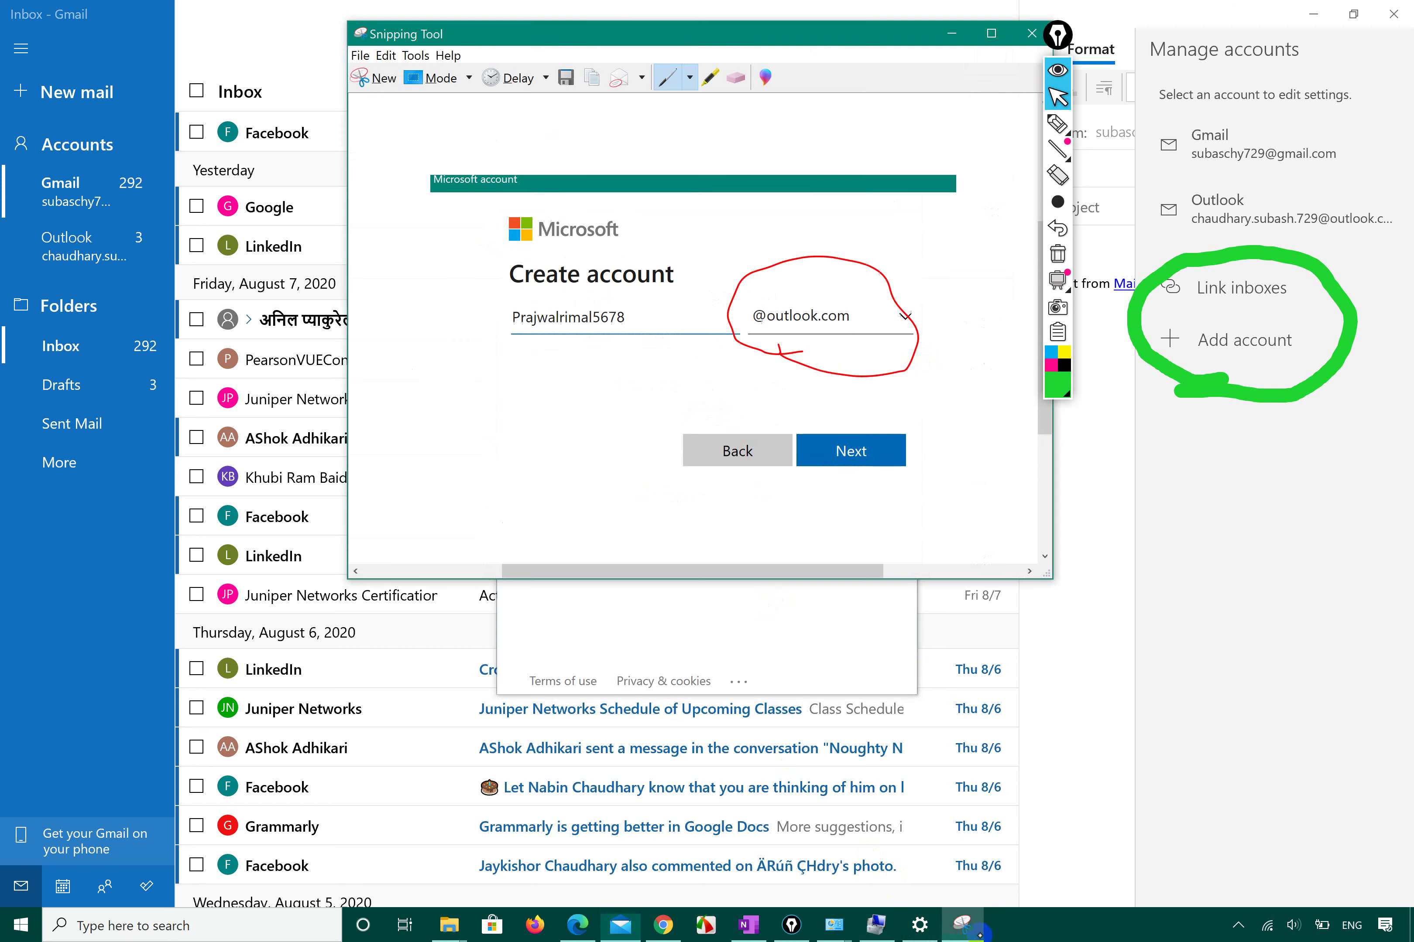
left_click_drag(808, 34, 1290, 93)
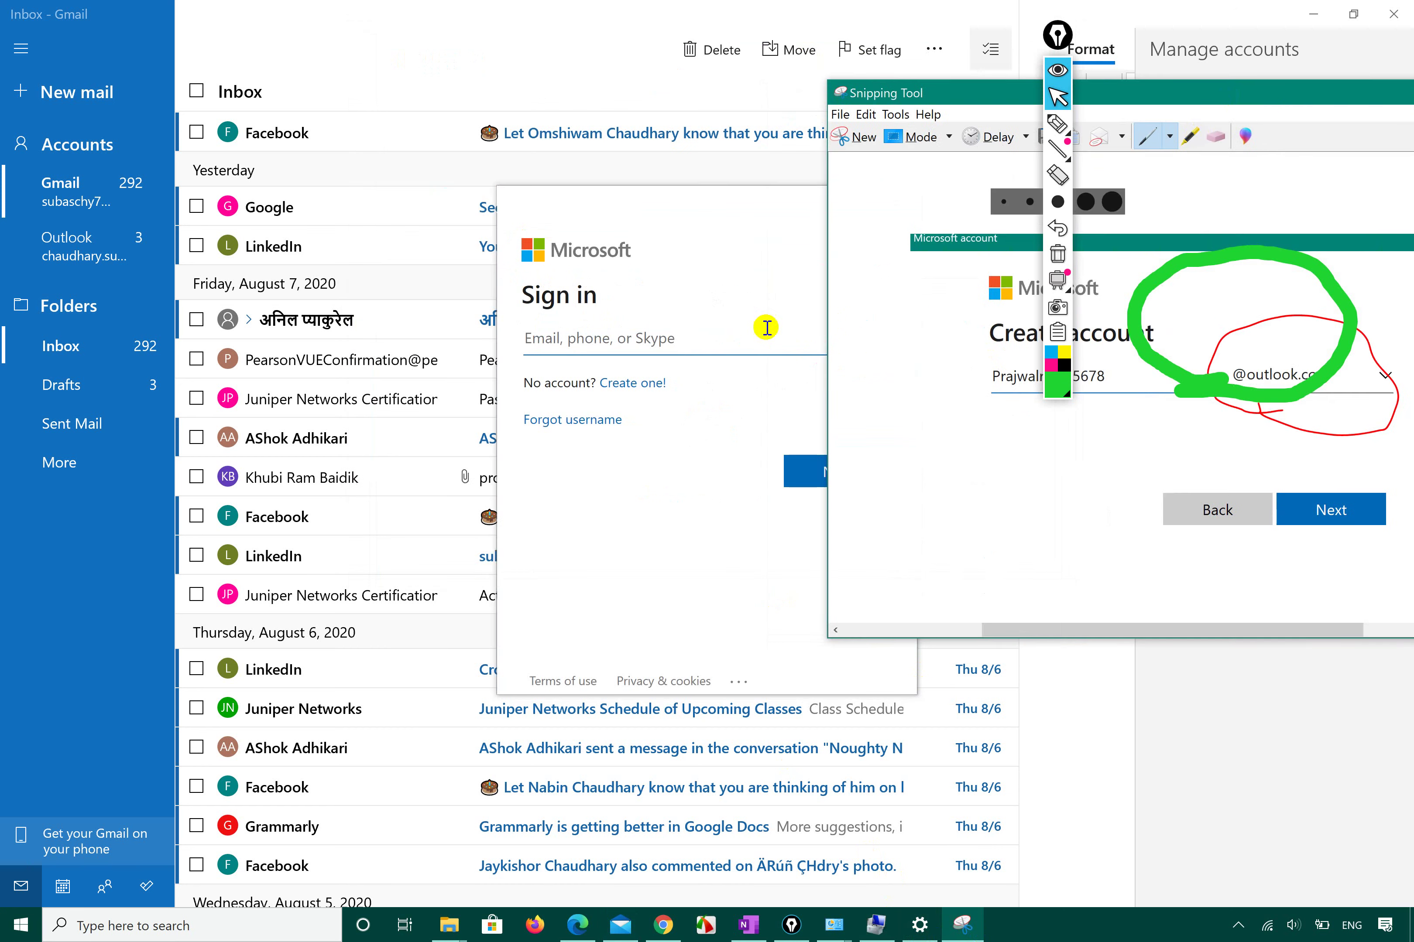
left_click(698, 330)
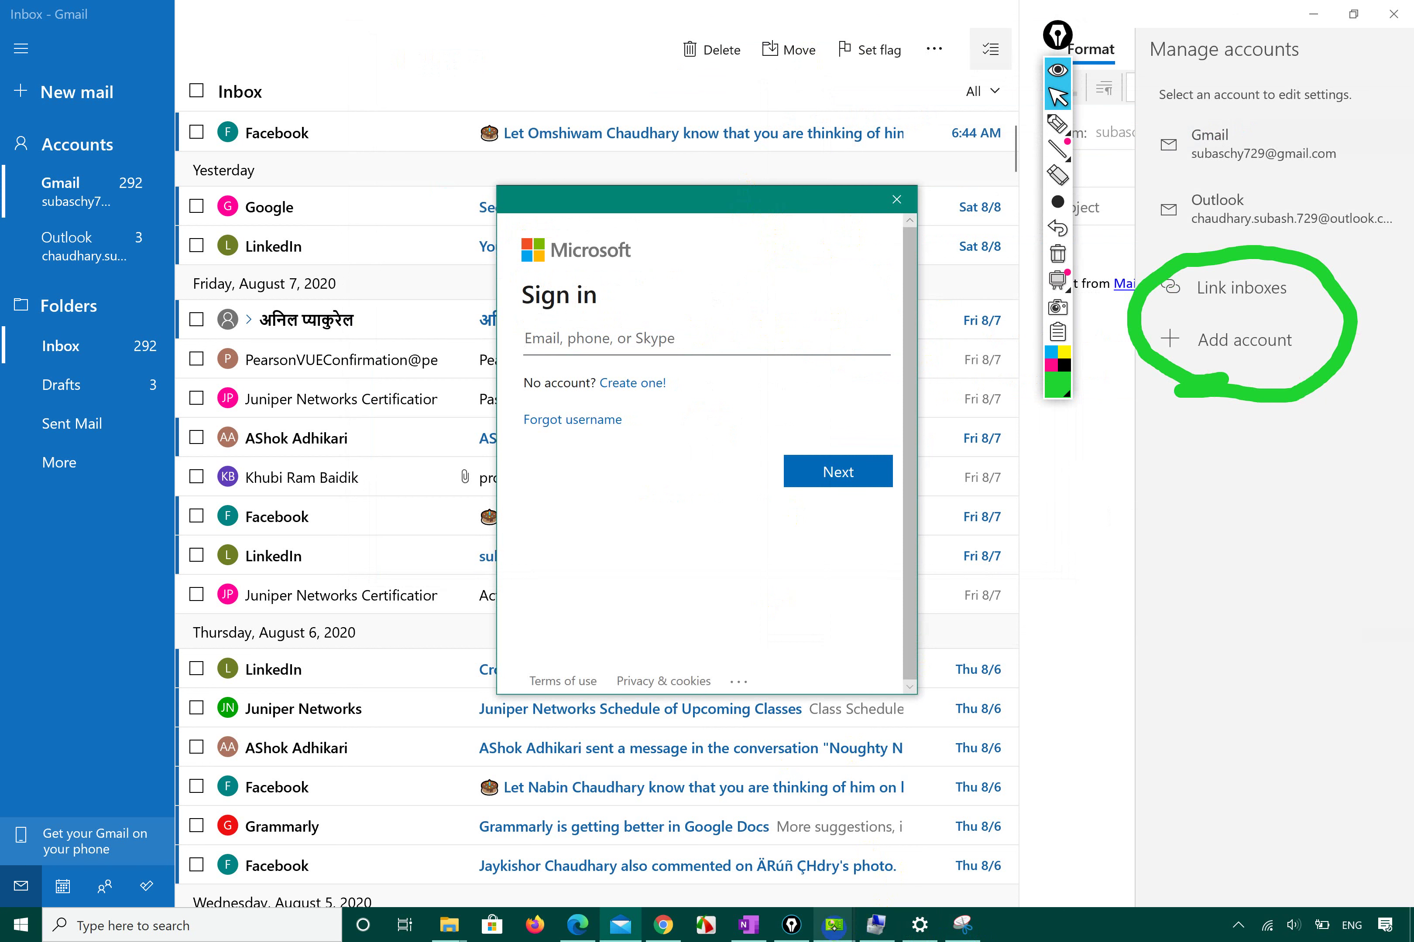
left_click(963, 925)
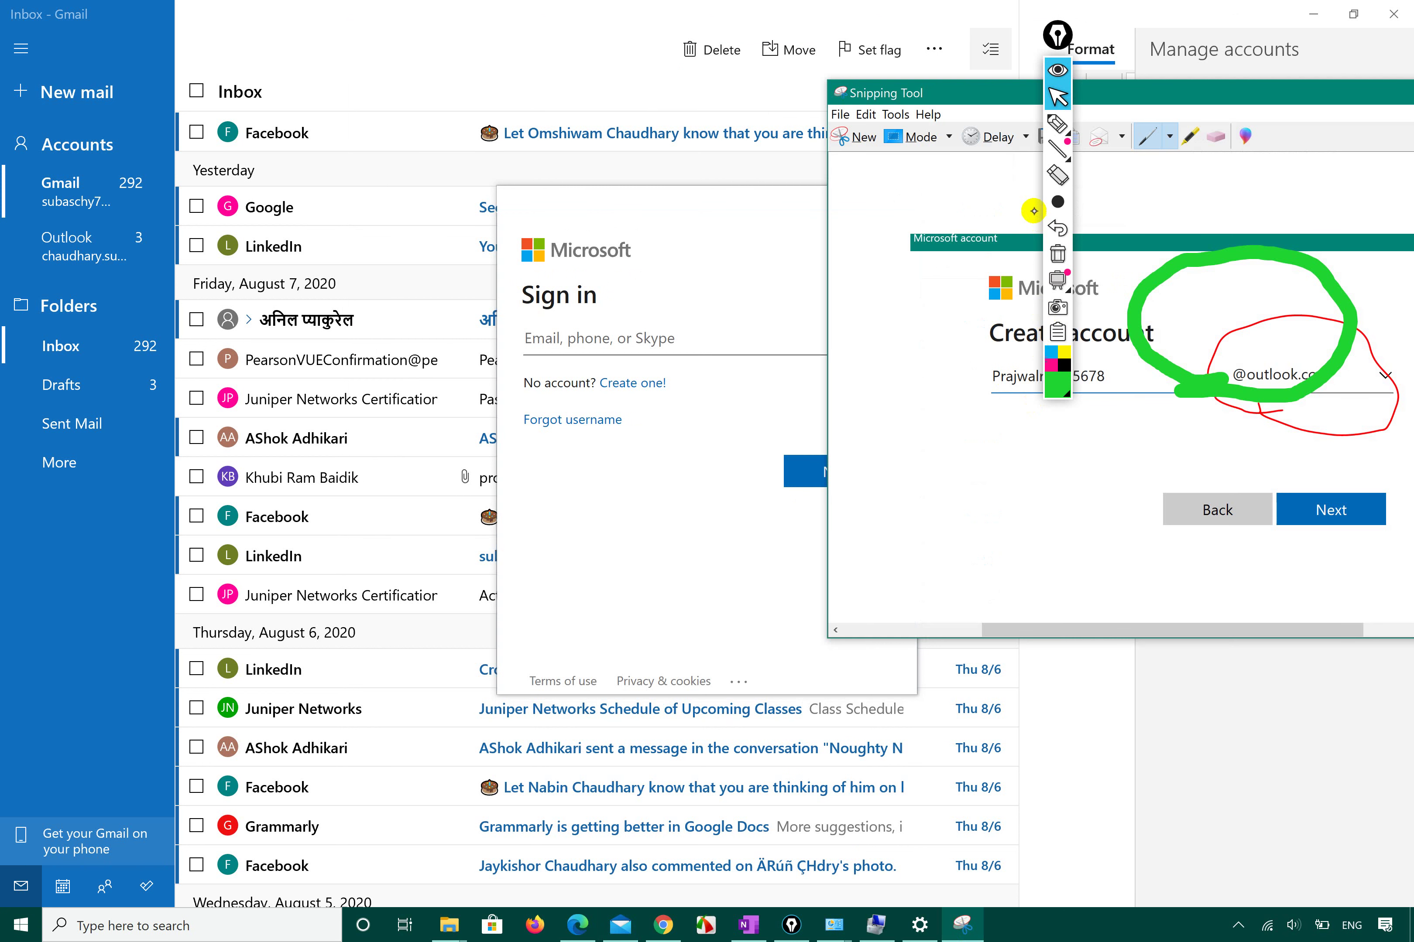
left_click(1058, 72)
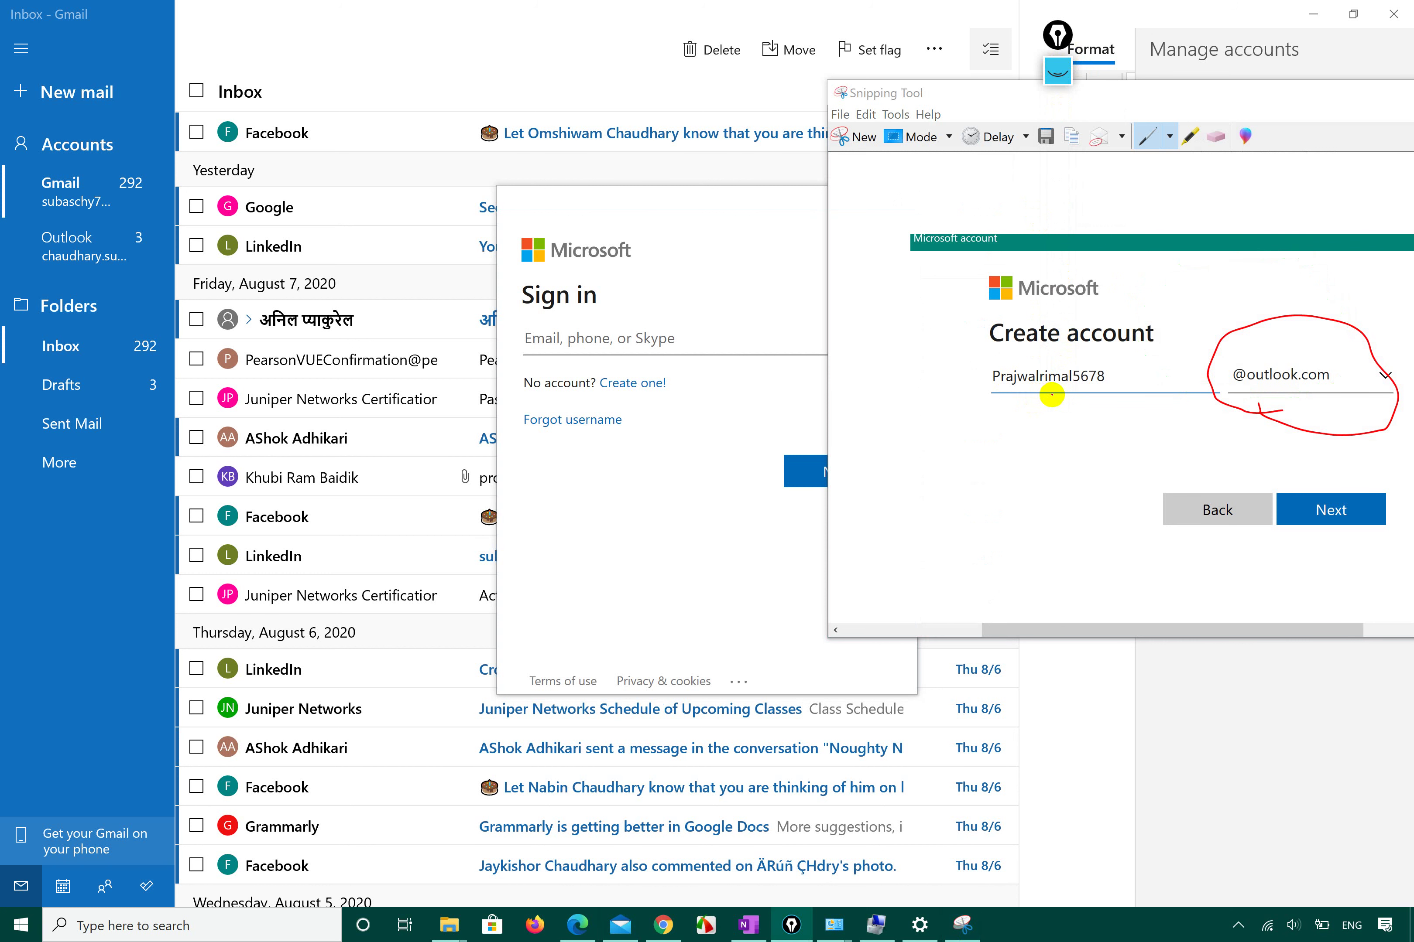
left_click(667, 331)
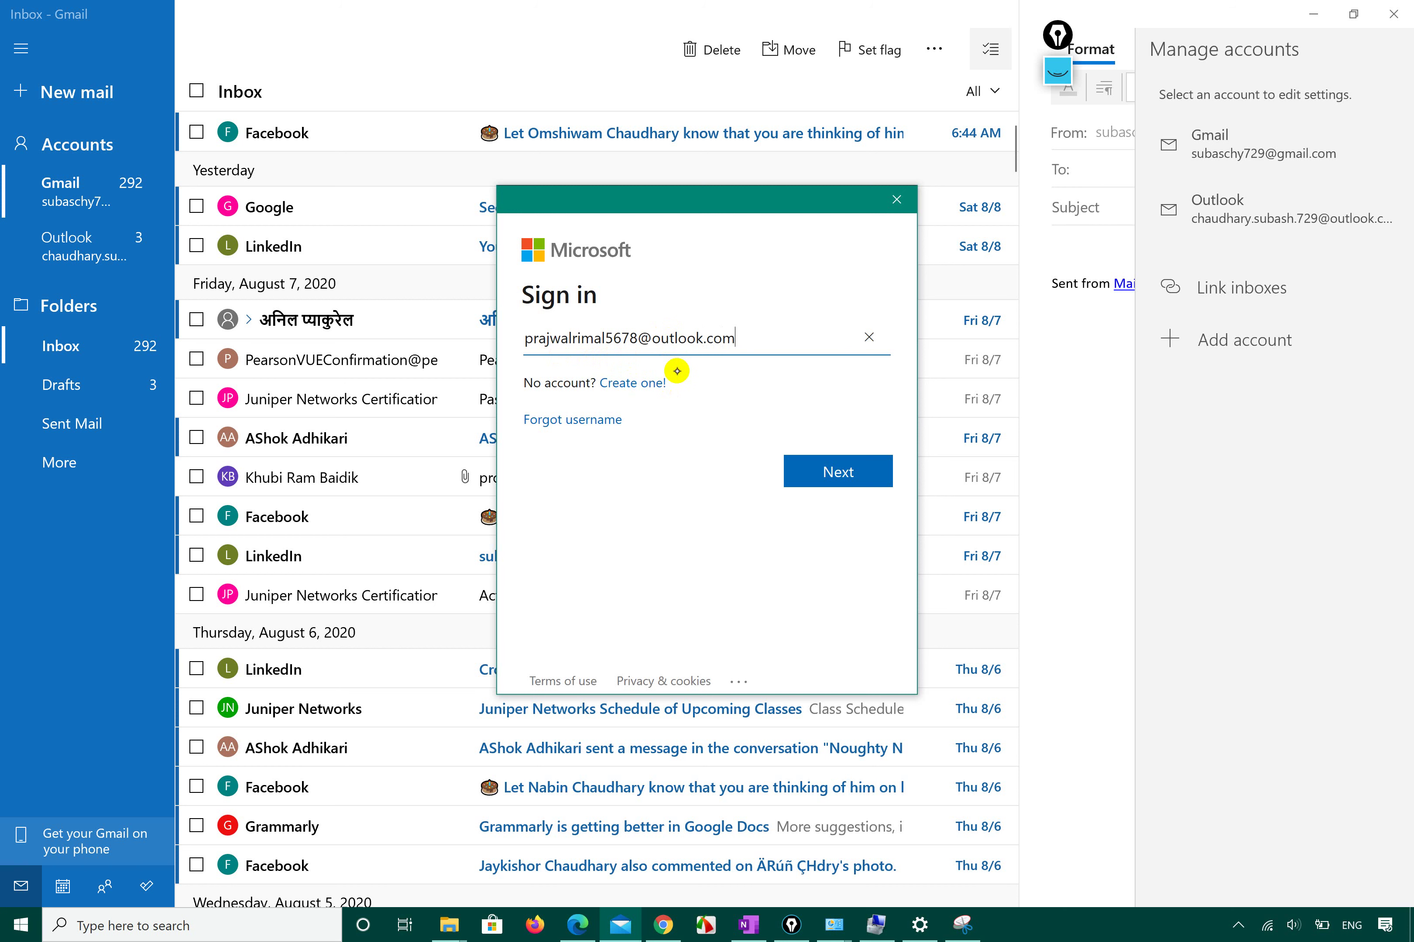
Capitalize the address's first letter to P, check it against the screenshot, and submit it.
left_click(963, 925)
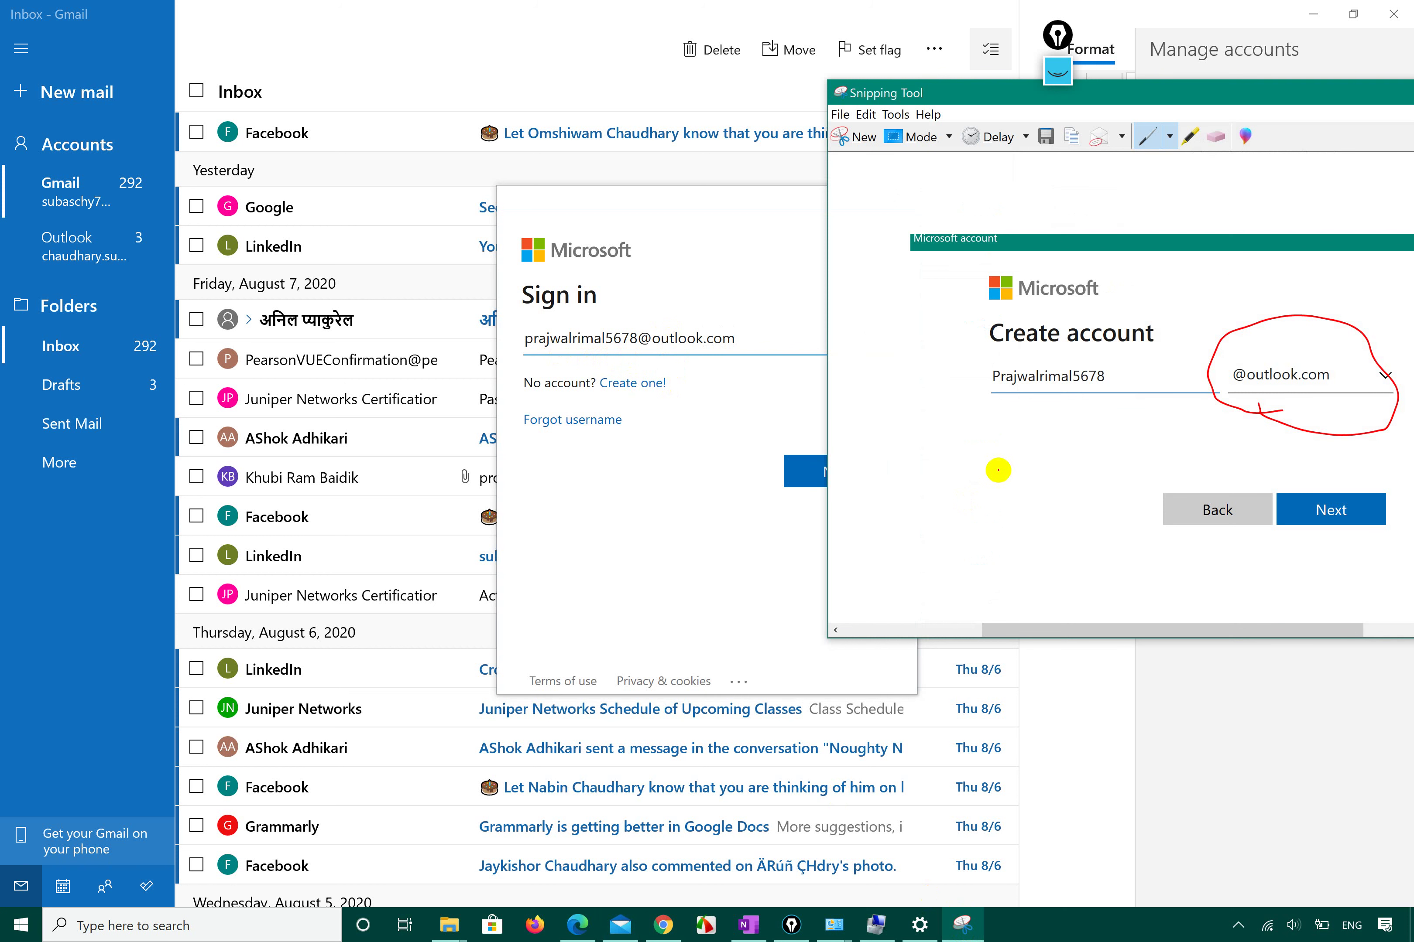
left_click(528, 340)
key("Delete")
type("P")
left_click(963, 924)
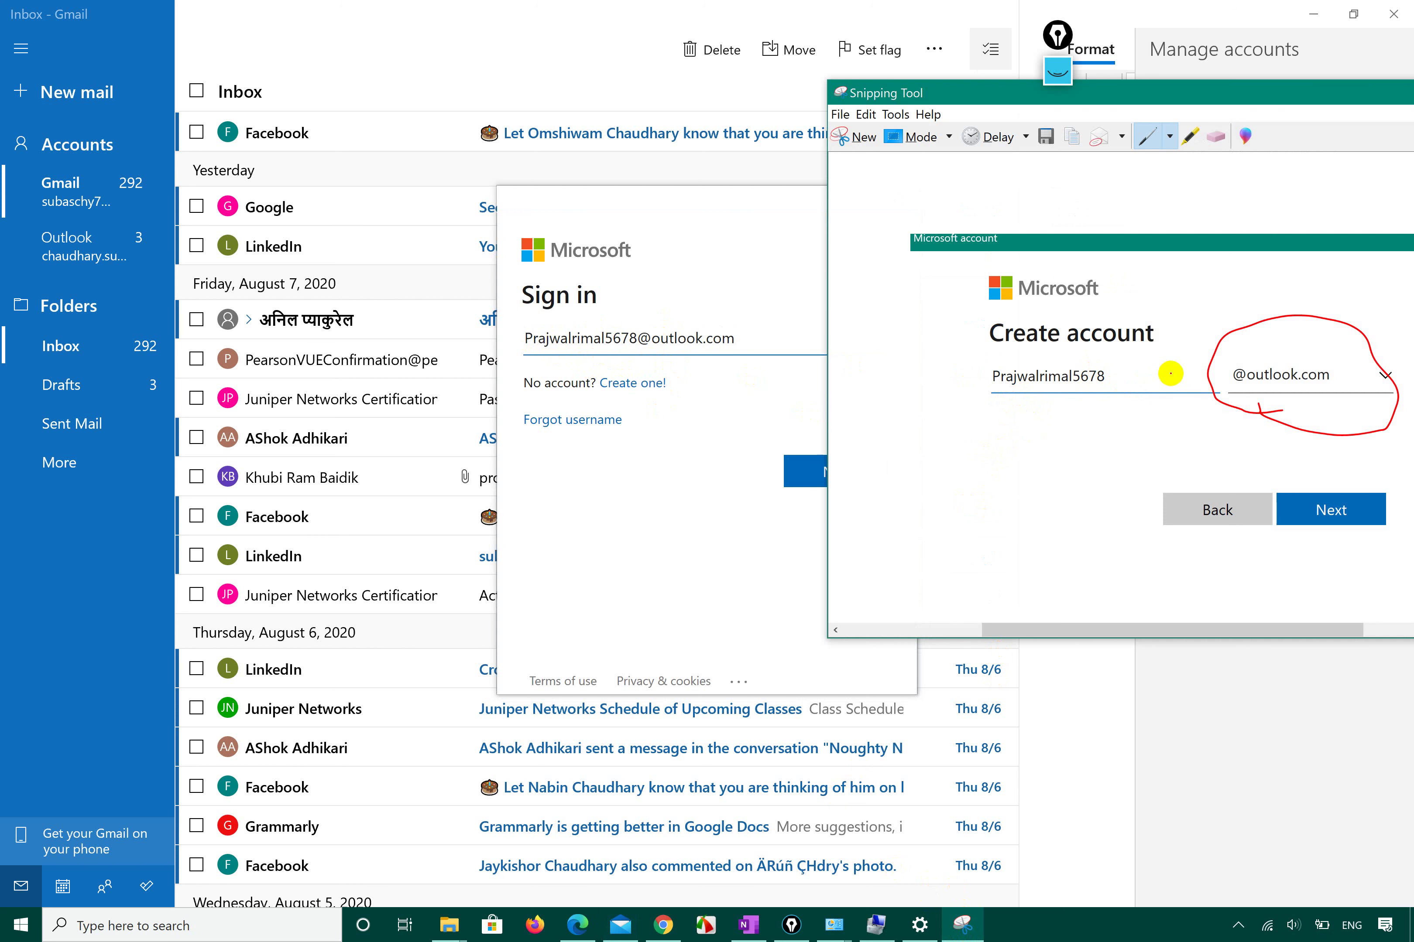
left_click(698, 421)
left_click(809, 471)
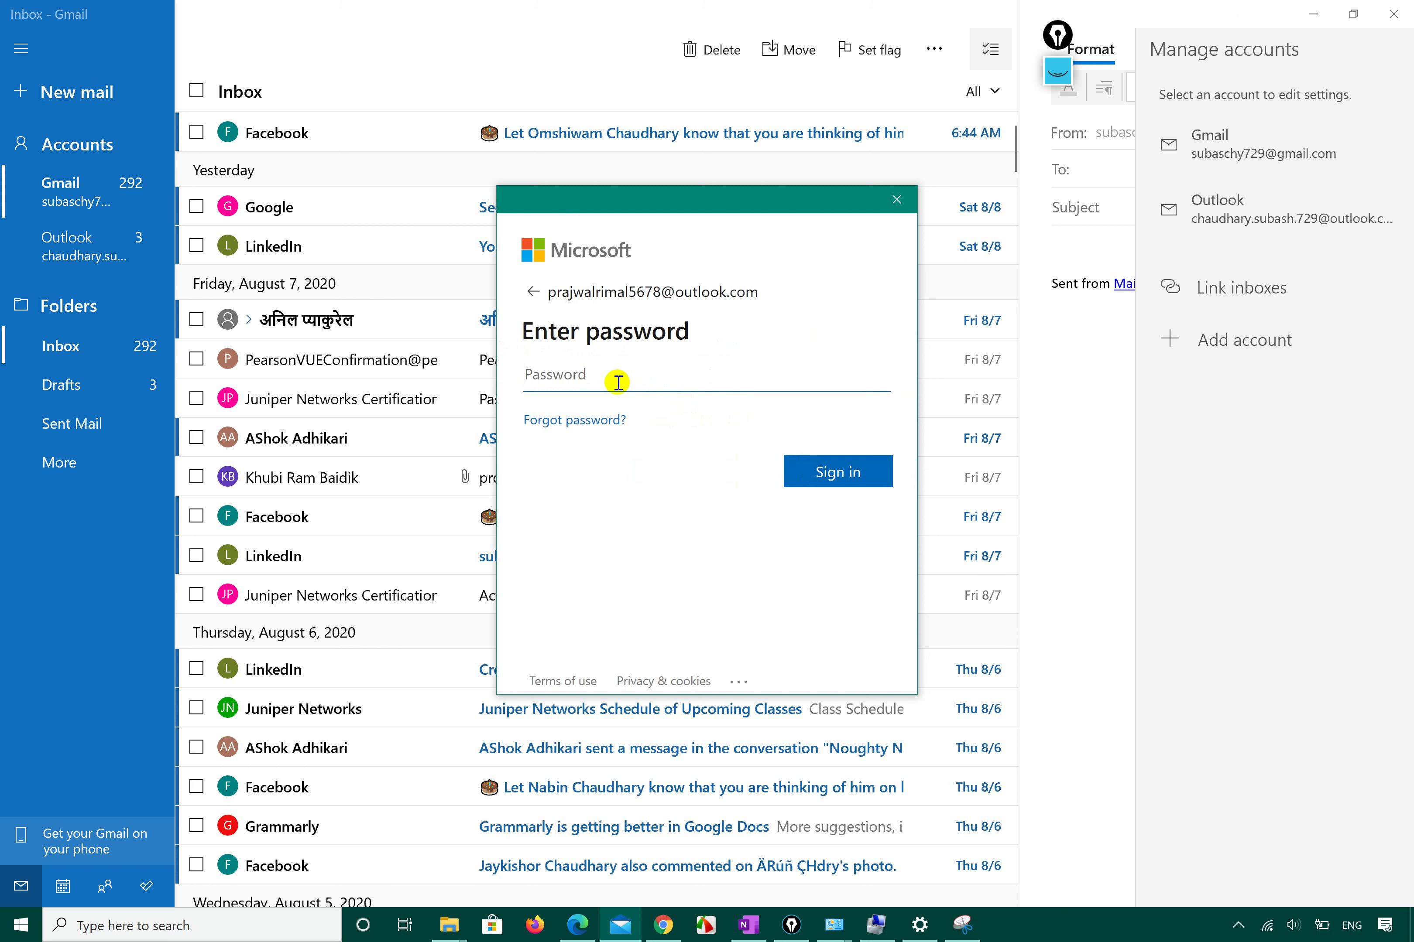
Enter the account password, sign in, and approve the Windows Security verification prompt.
type("••••••••••")
left_click(835, 472)
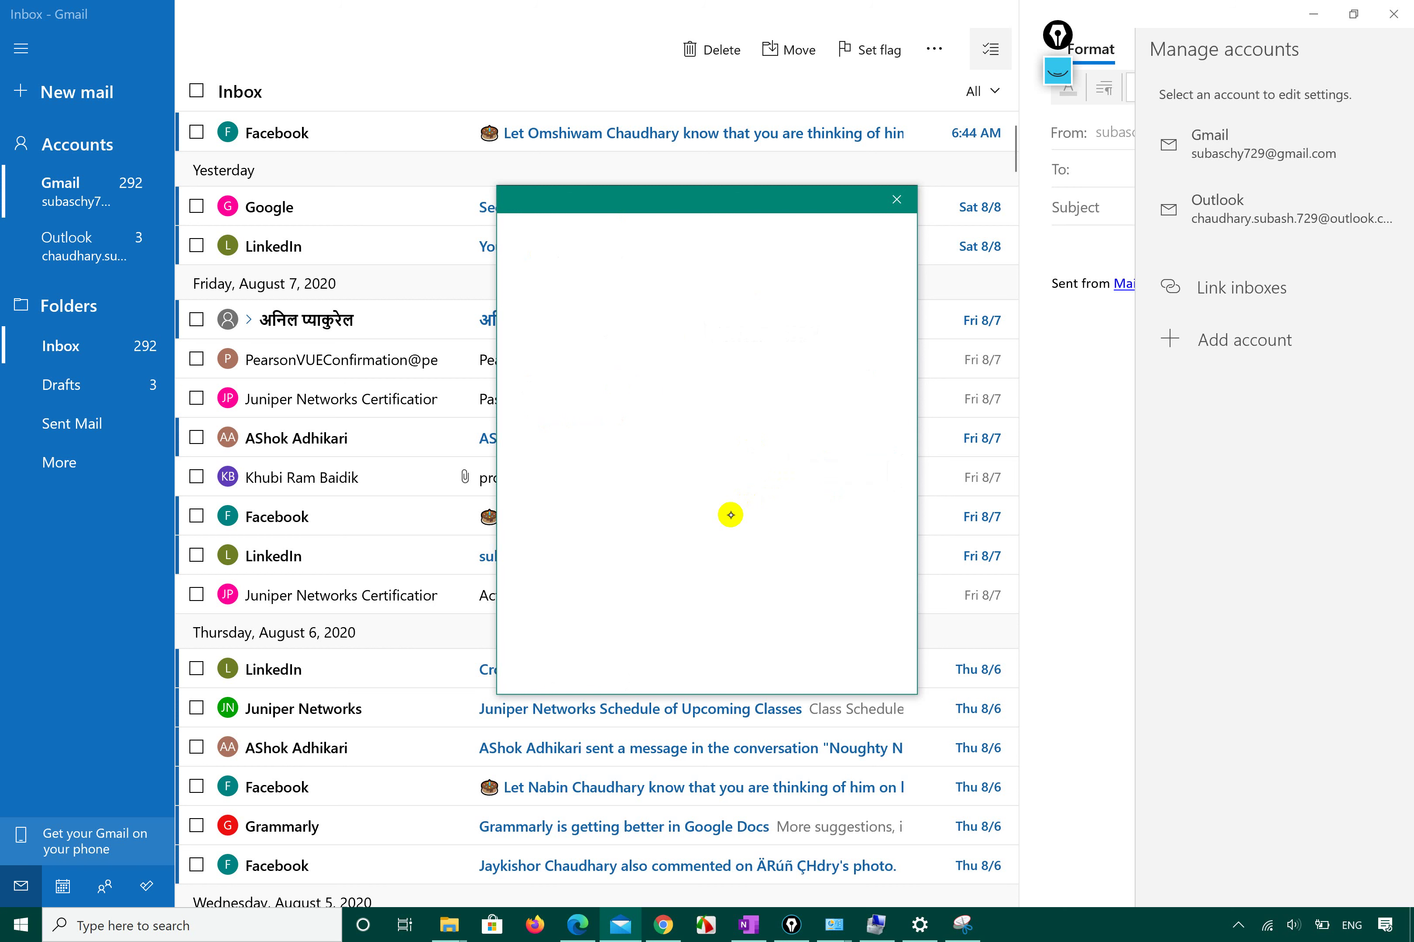
left_click(774, 663)
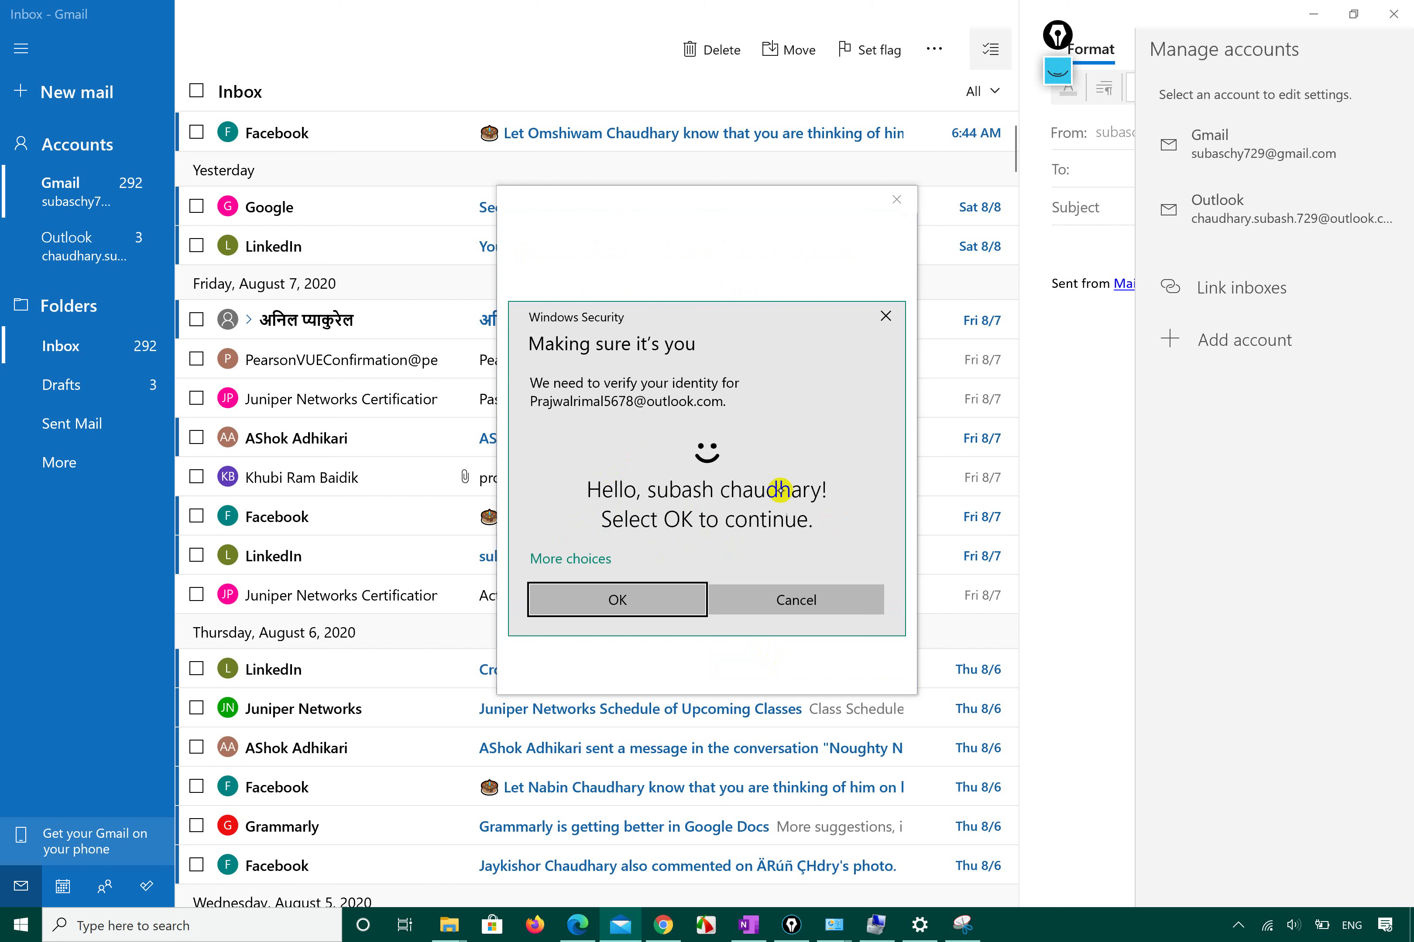
left_click(623, 602)
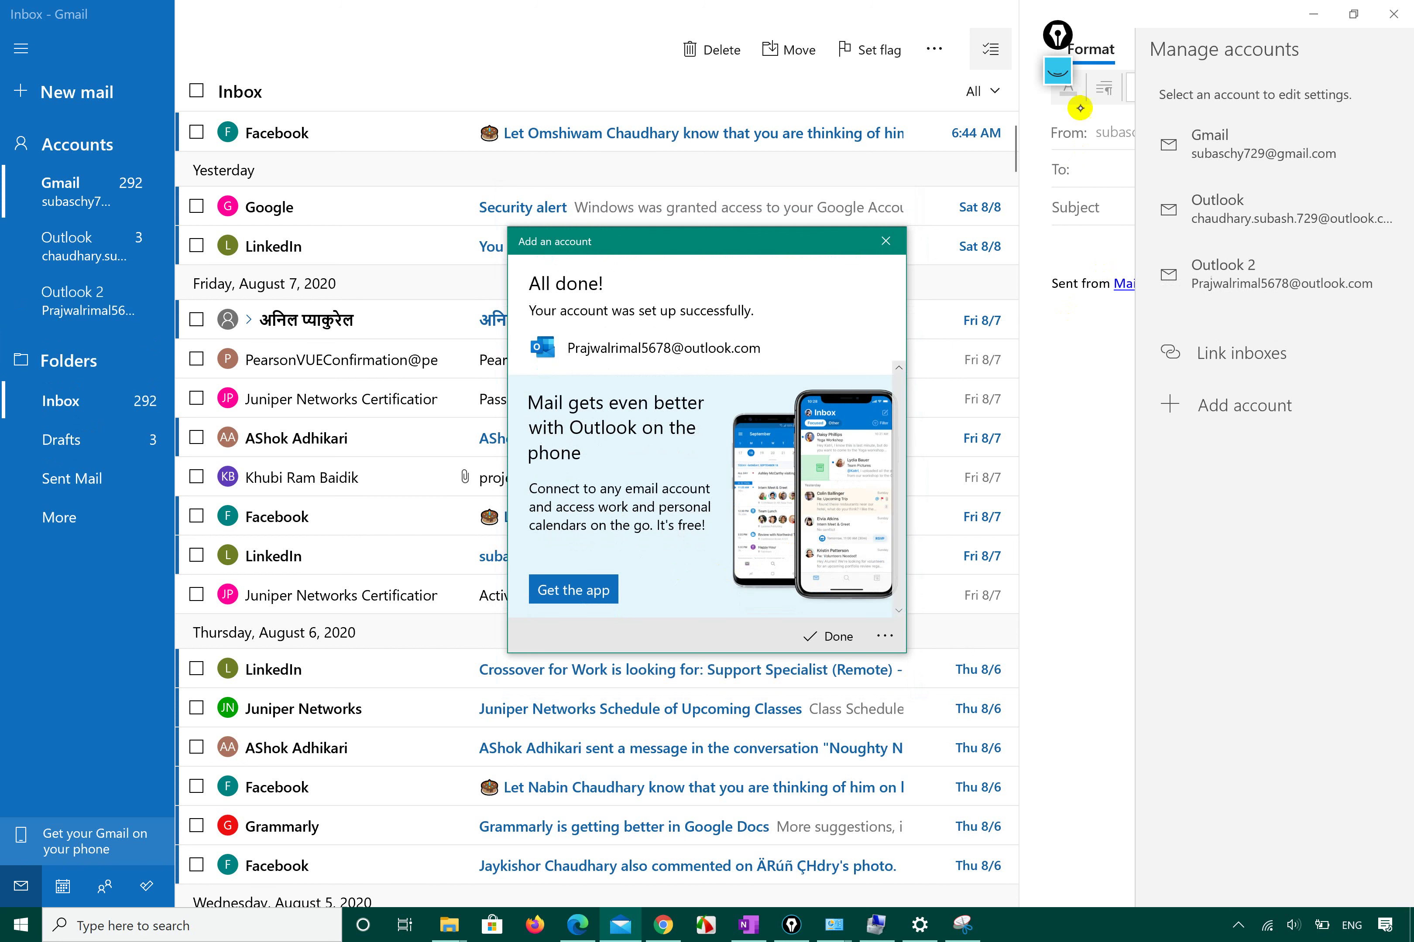
Circle the Outlook 2 and Outlook accounts with Epic Pen ink, then erase it.
left_click(1058, 32)
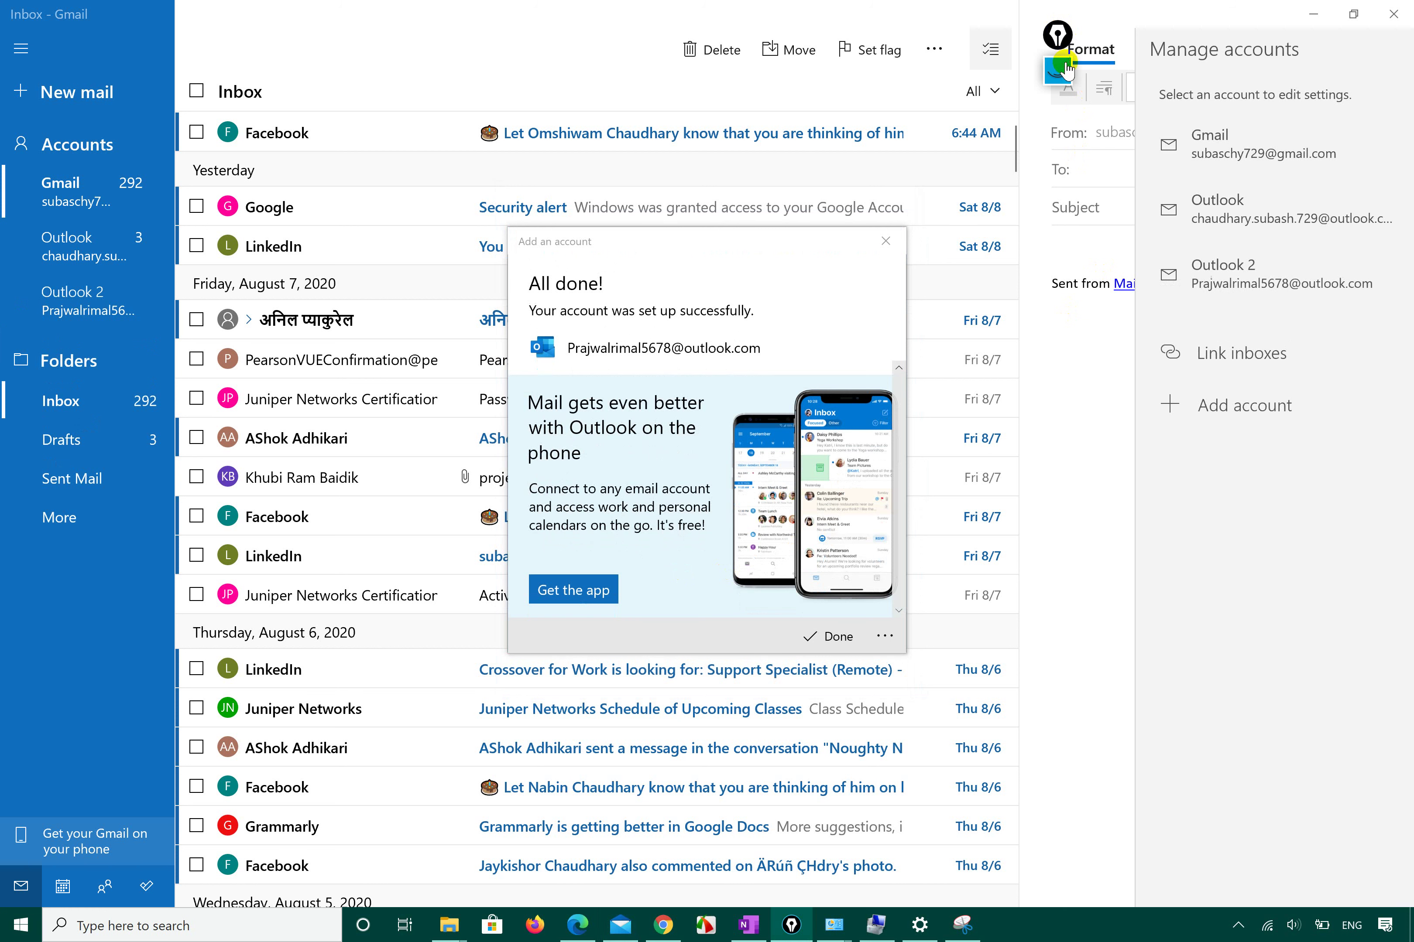
left_click(1057, 123)
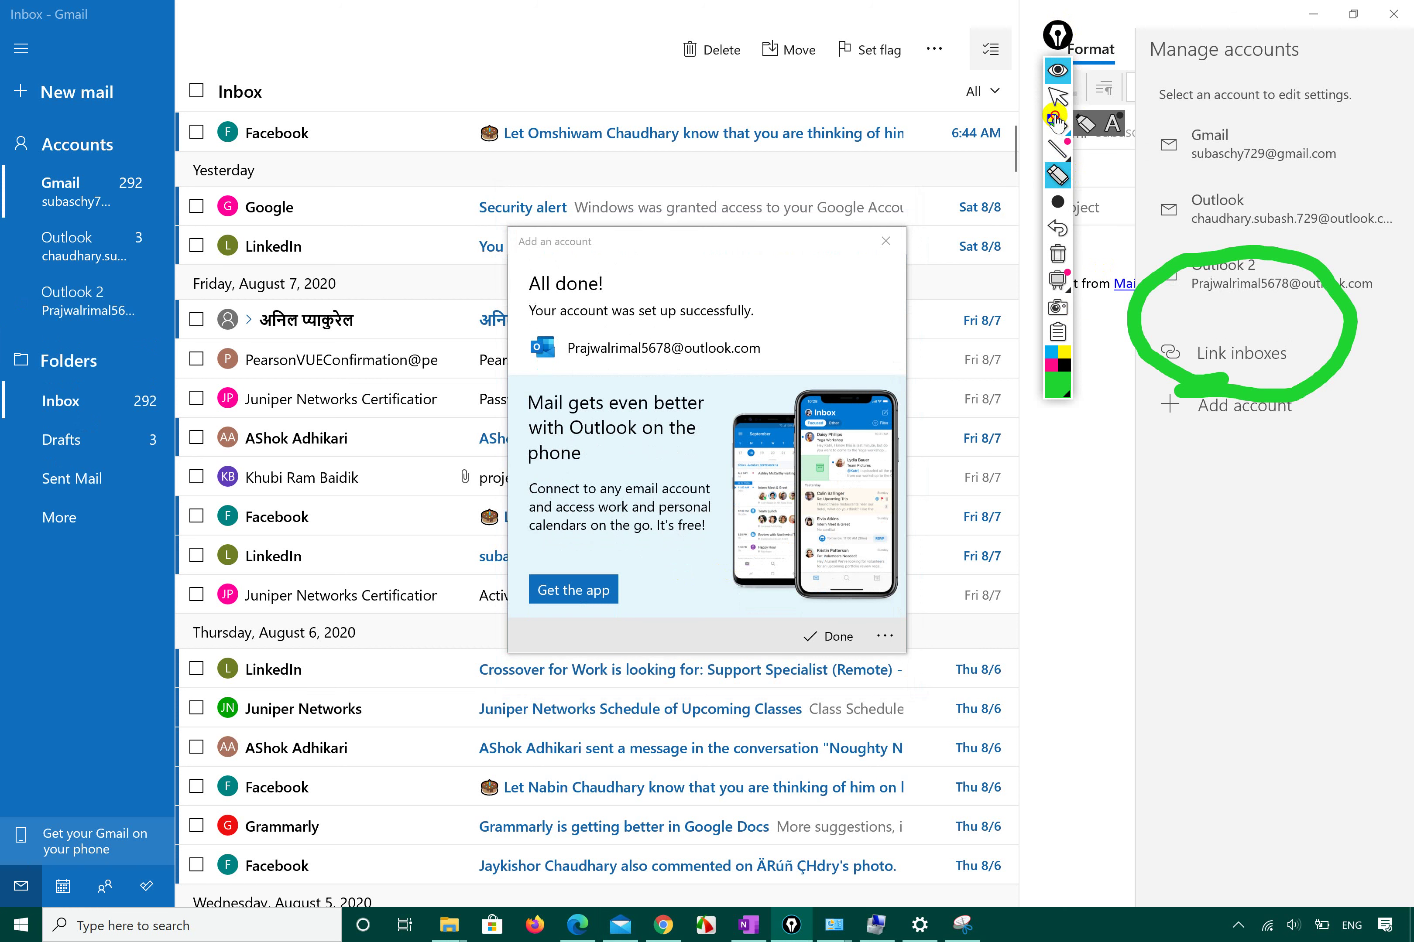
mouse_move(21, 331)
left_mouse_down()
mouse_move(138, 338)
mouse_move(91, 267)
mouse_move(15, 281)
mouse_move(33, 331)
left_mouse_up()
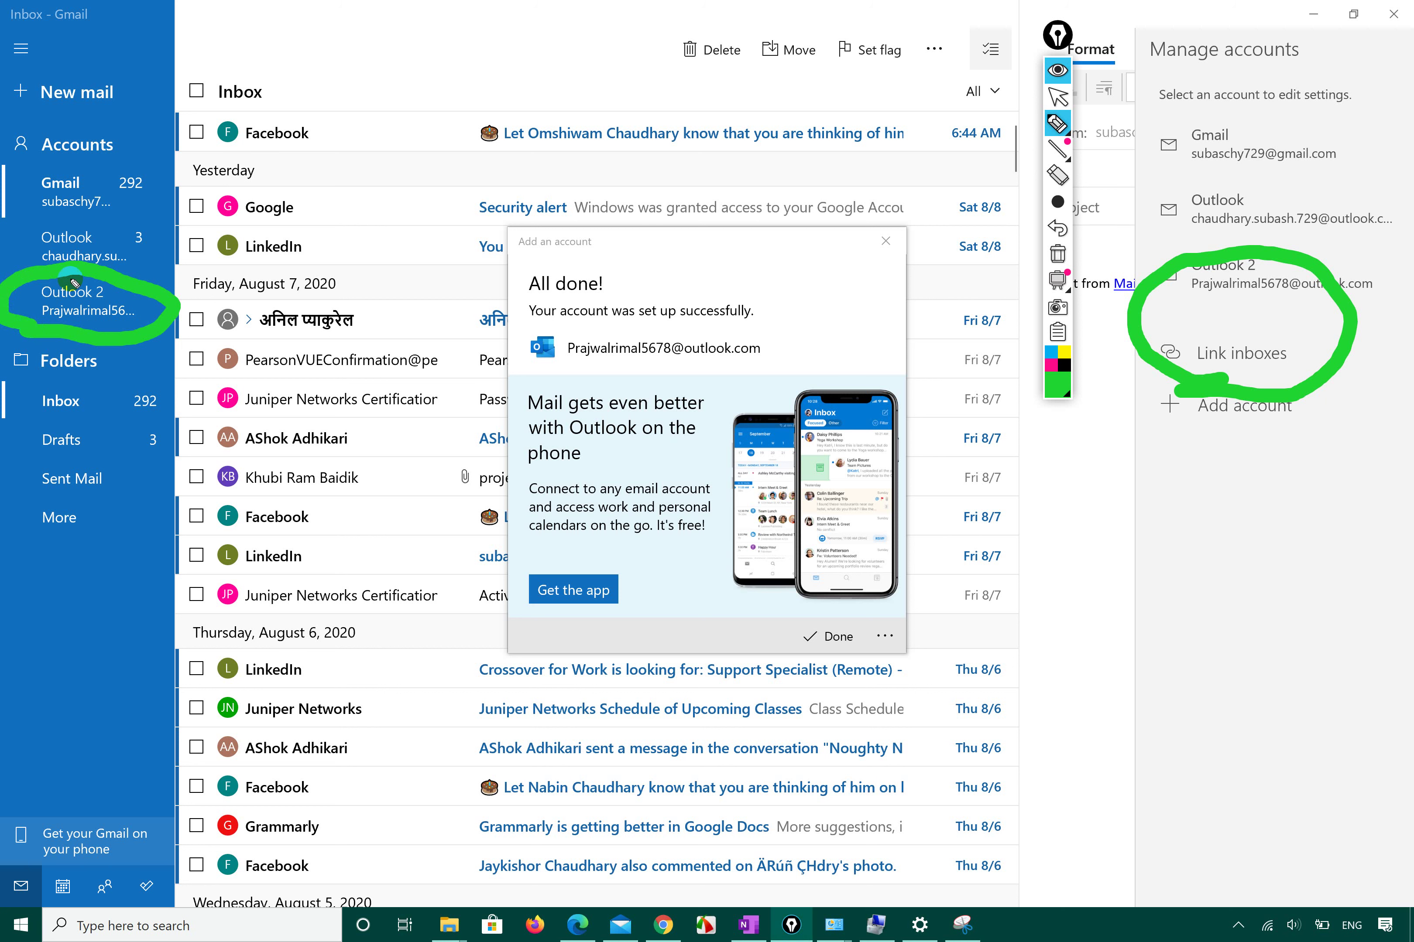
mouse_move(107, 248)
left_mouse_down()
mouse_move(148, 235)
mouse_move(161, 155)
mouse_move(85, 239)
mouse_move(131, 239)
left_mouse_up()
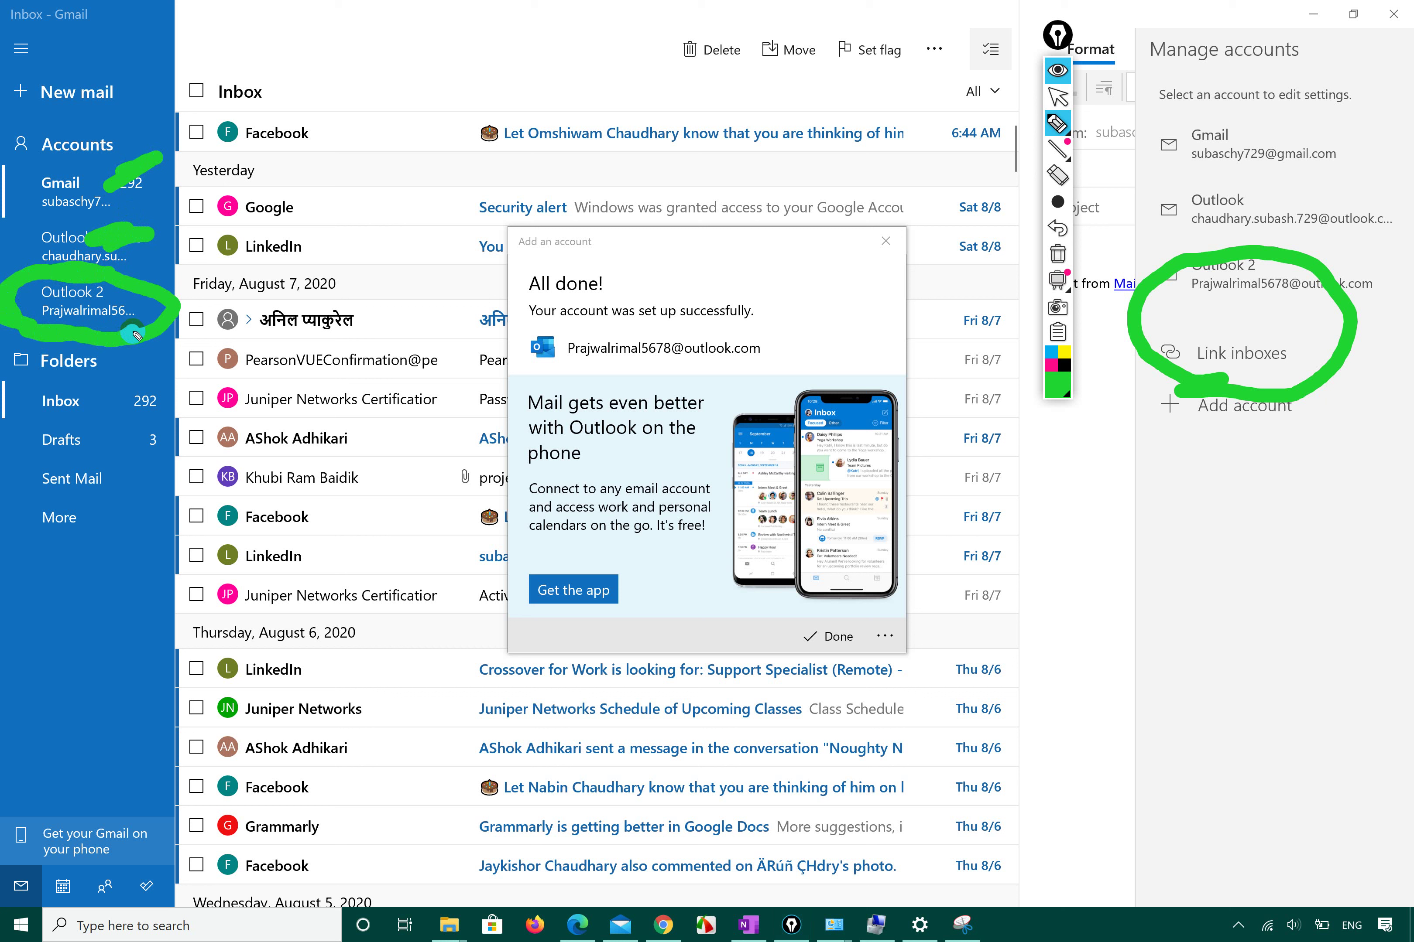
left_click(1057, 255)
Circle Outlook 2 under Manage accounts, erase the ink, and close the All done! dialog.
mouse_move(1180, 308)
left_mouse_down()
mouse_move(1359, 276)
mouse_move(1165, 257)
mouse_move(1177, 305)
left_mouse_up()
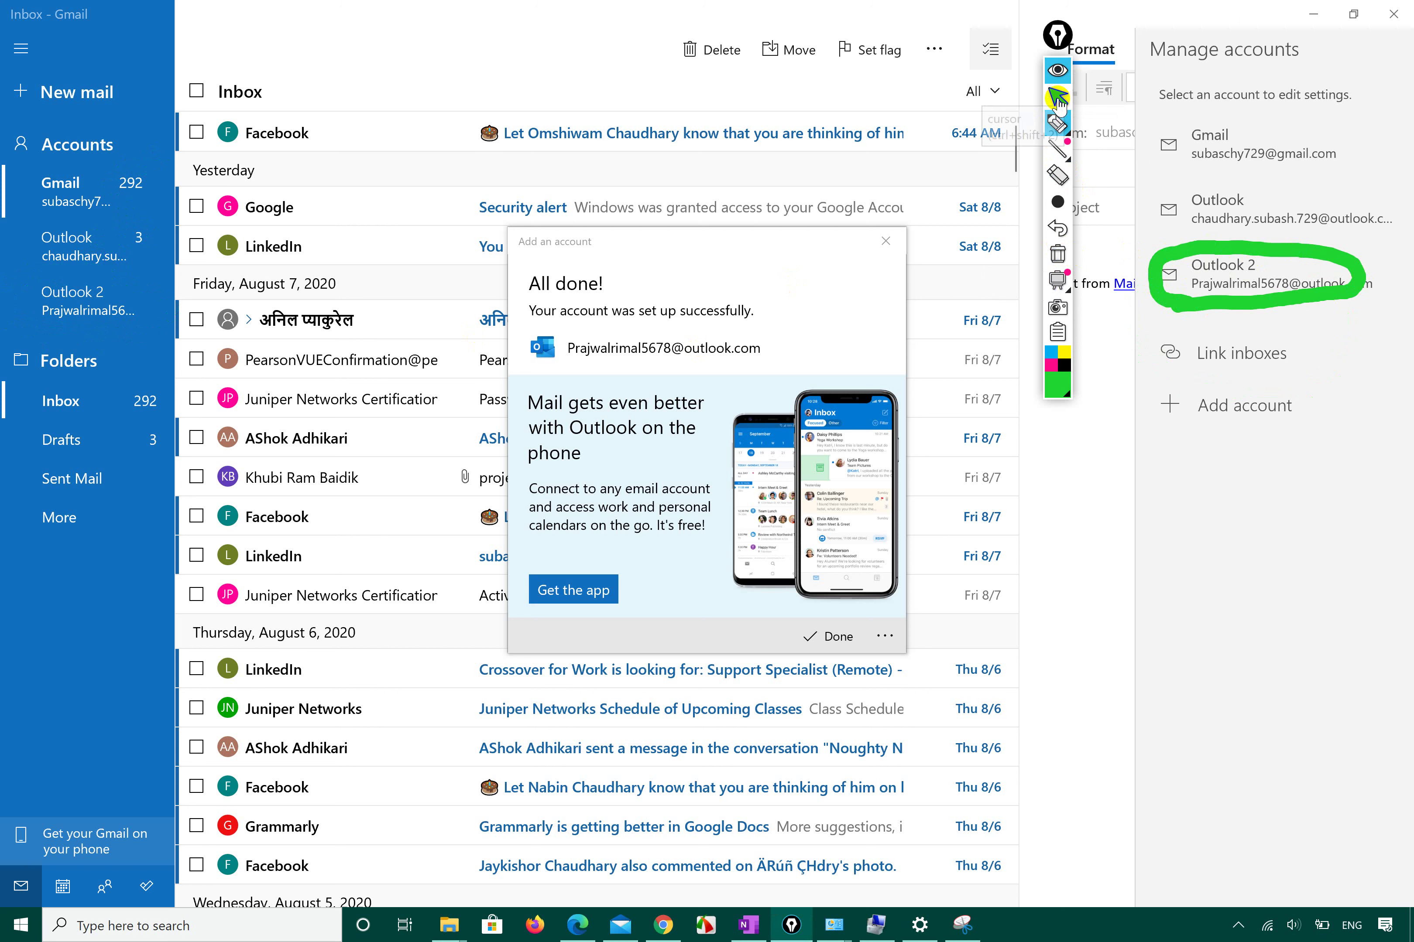
mouse_move(1059, 210)
left_click(1057, 253)
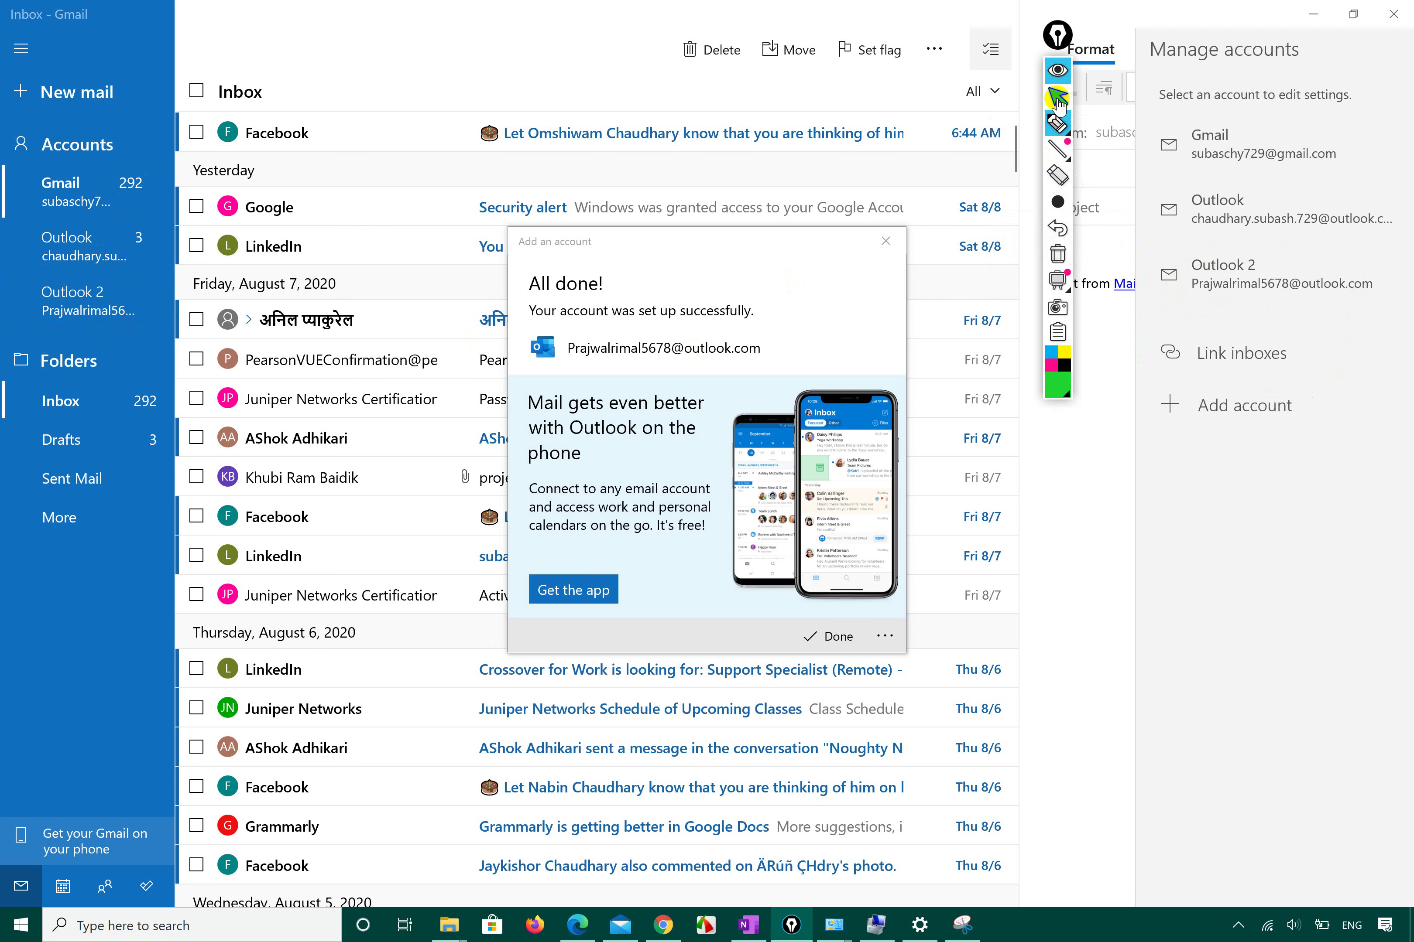
left_click(1056, 94)
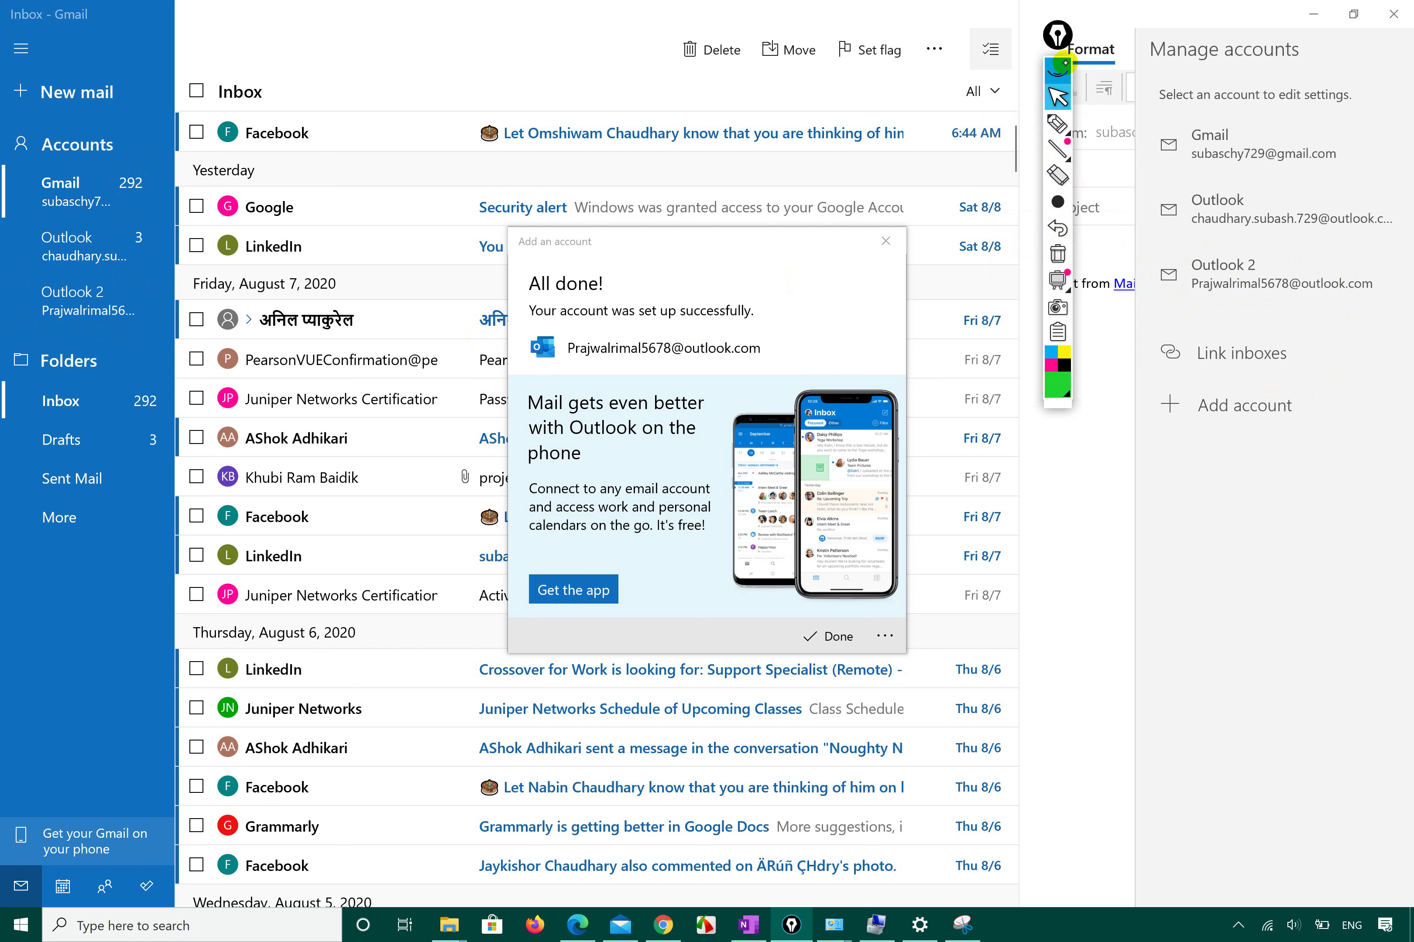
left_click(837, 637)
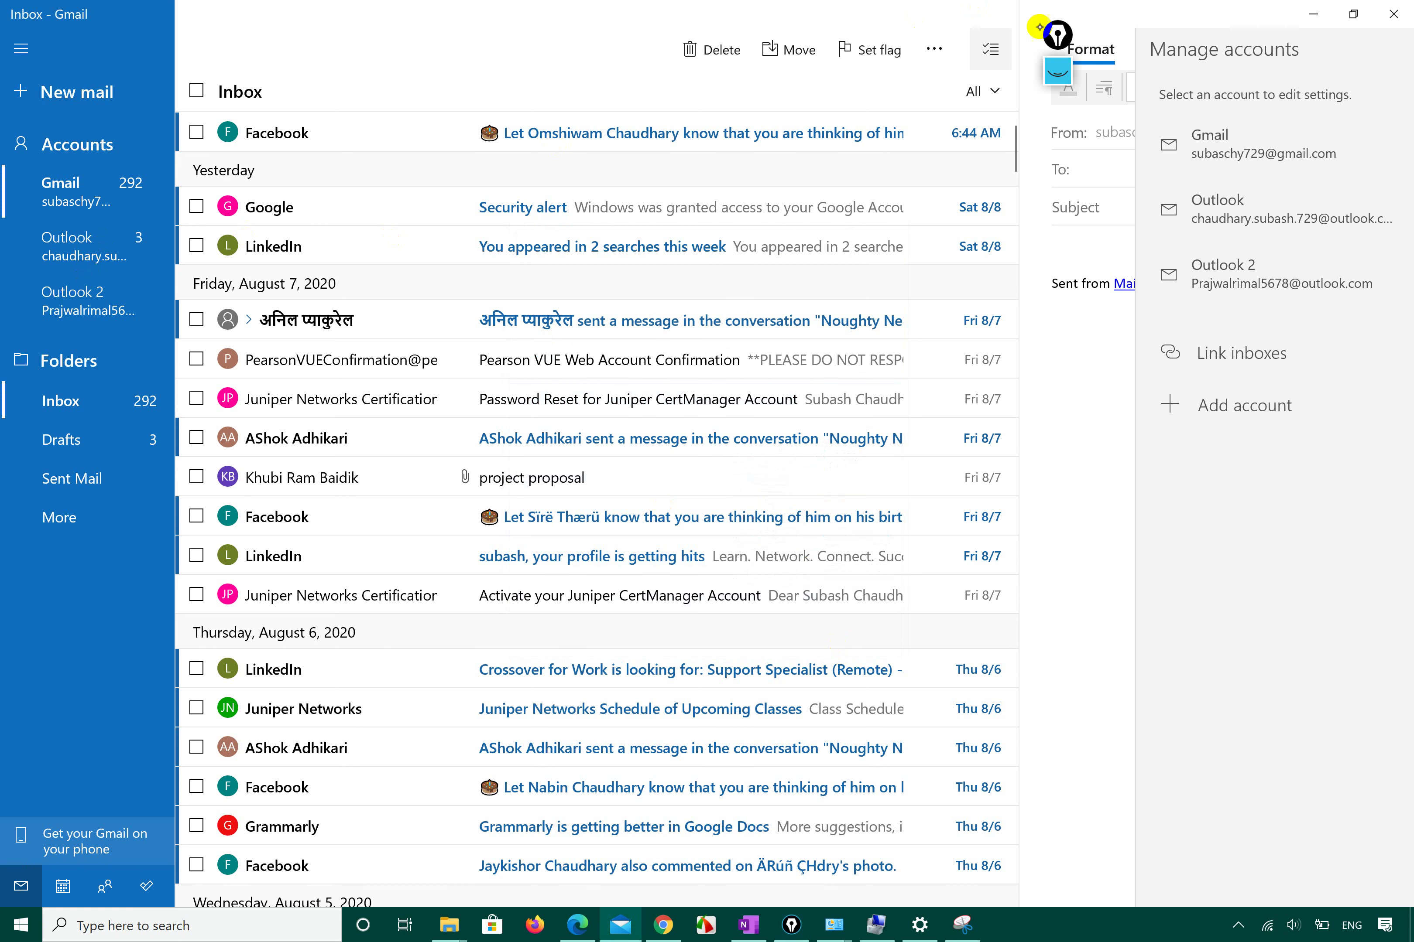
Snap Mail left, close Manage accounts, discard the empty draft, and return to Settings.
key("super+Left")
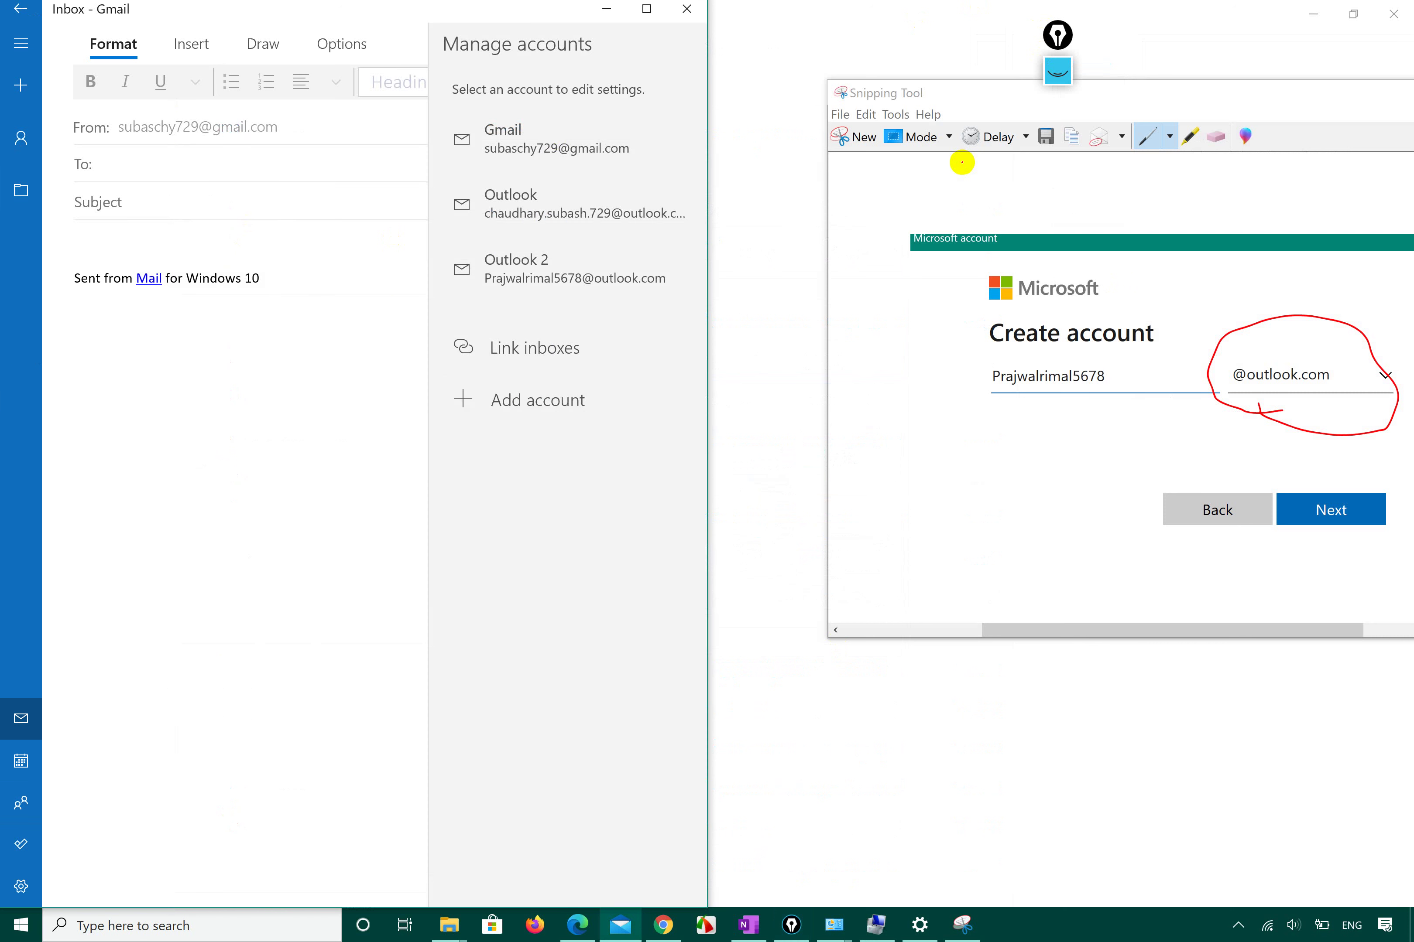
left_click(202, 416)
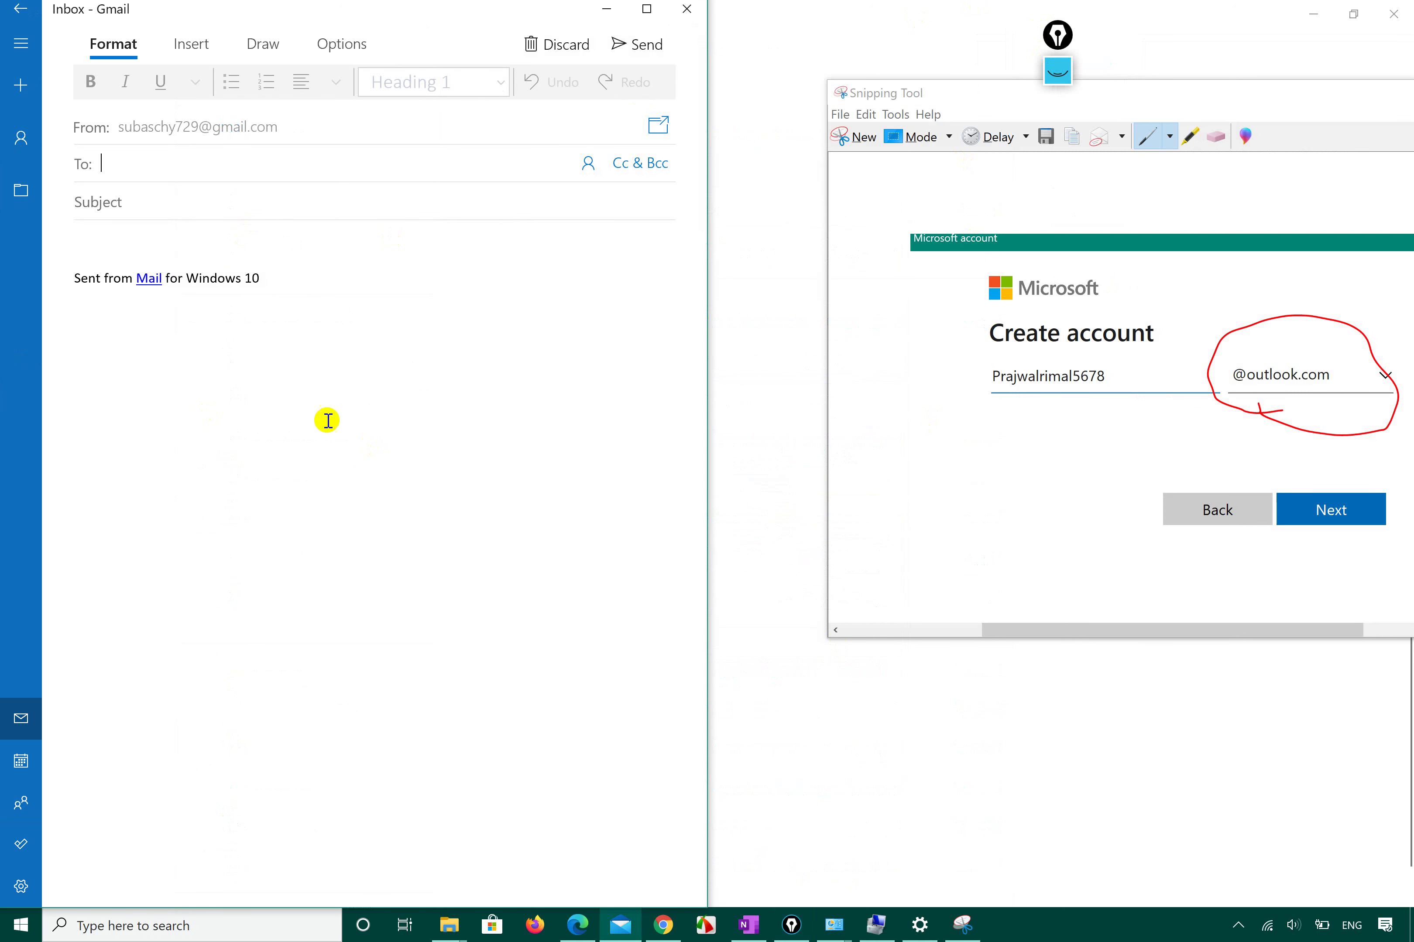
left_click(554, 43)
left_click(315, 493)
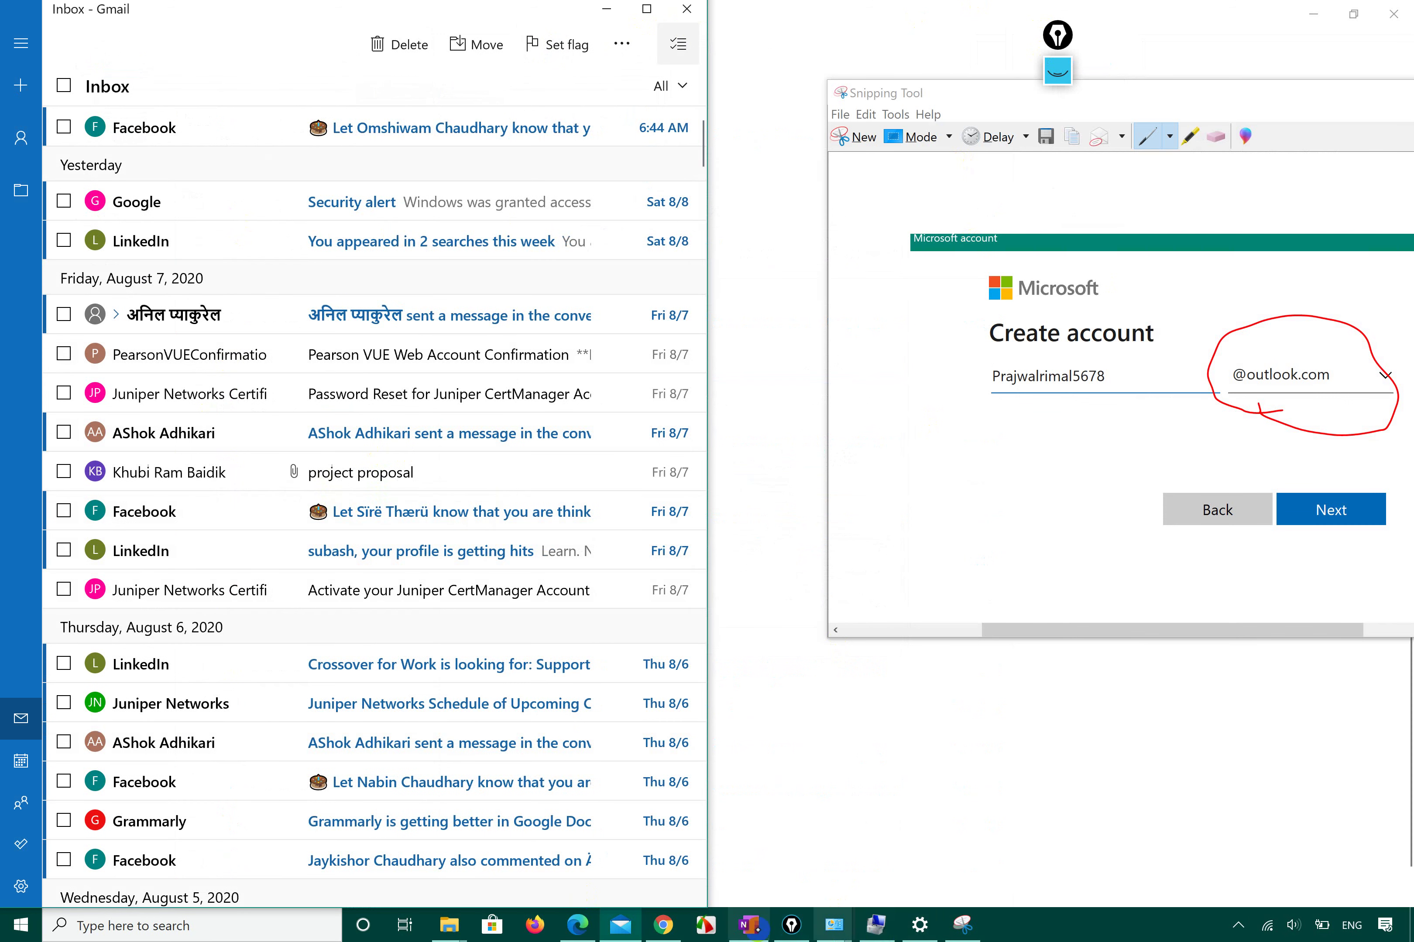
left_click(919, 925)
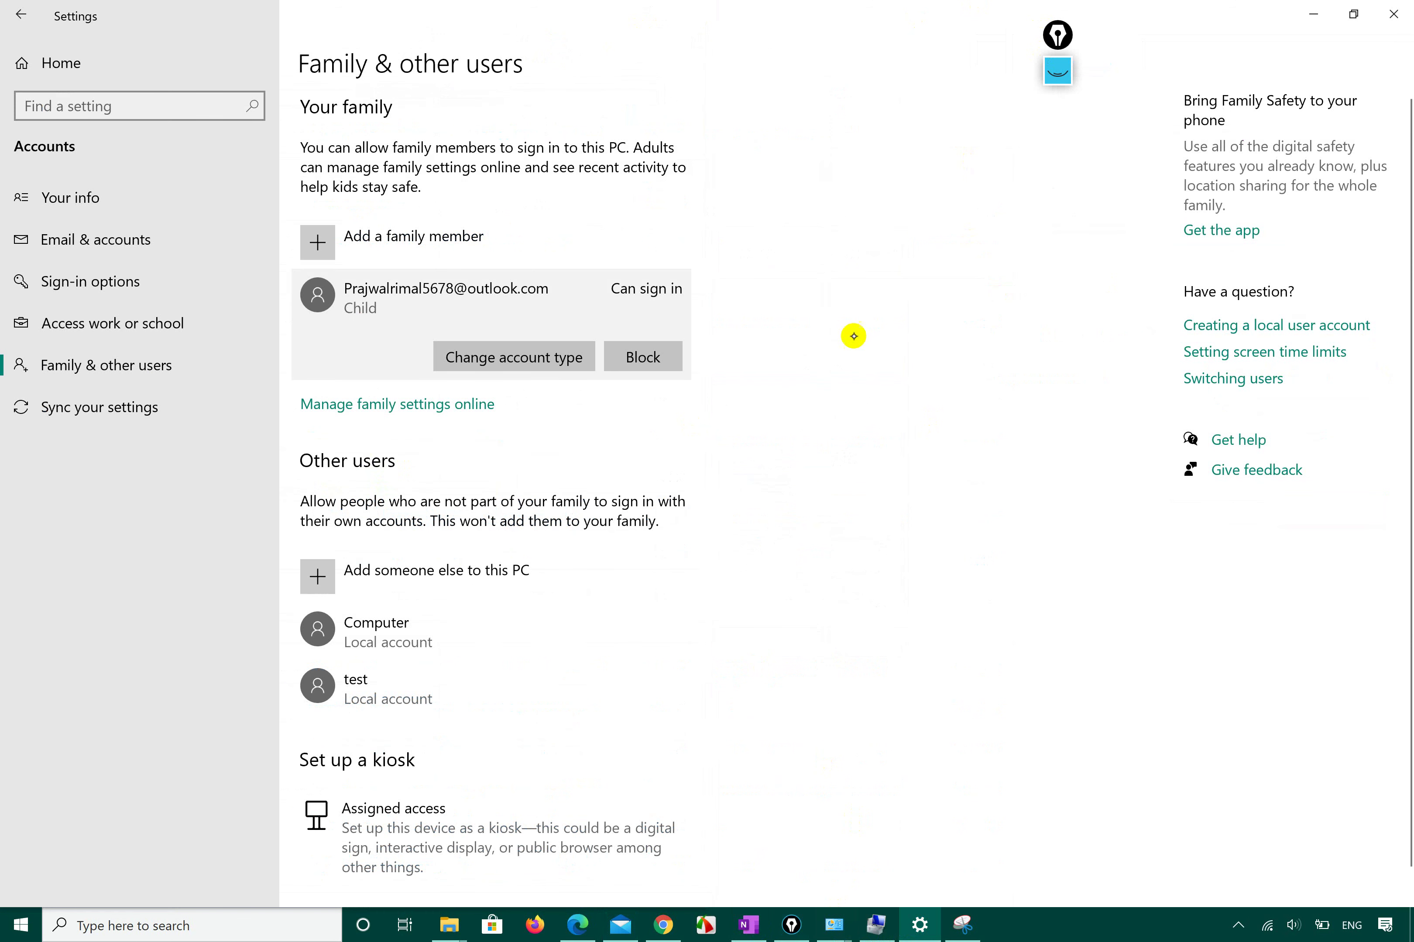
Visit Email & accounts, go back to Family & other users, and snap the Settings window.
left_click(140, 240)
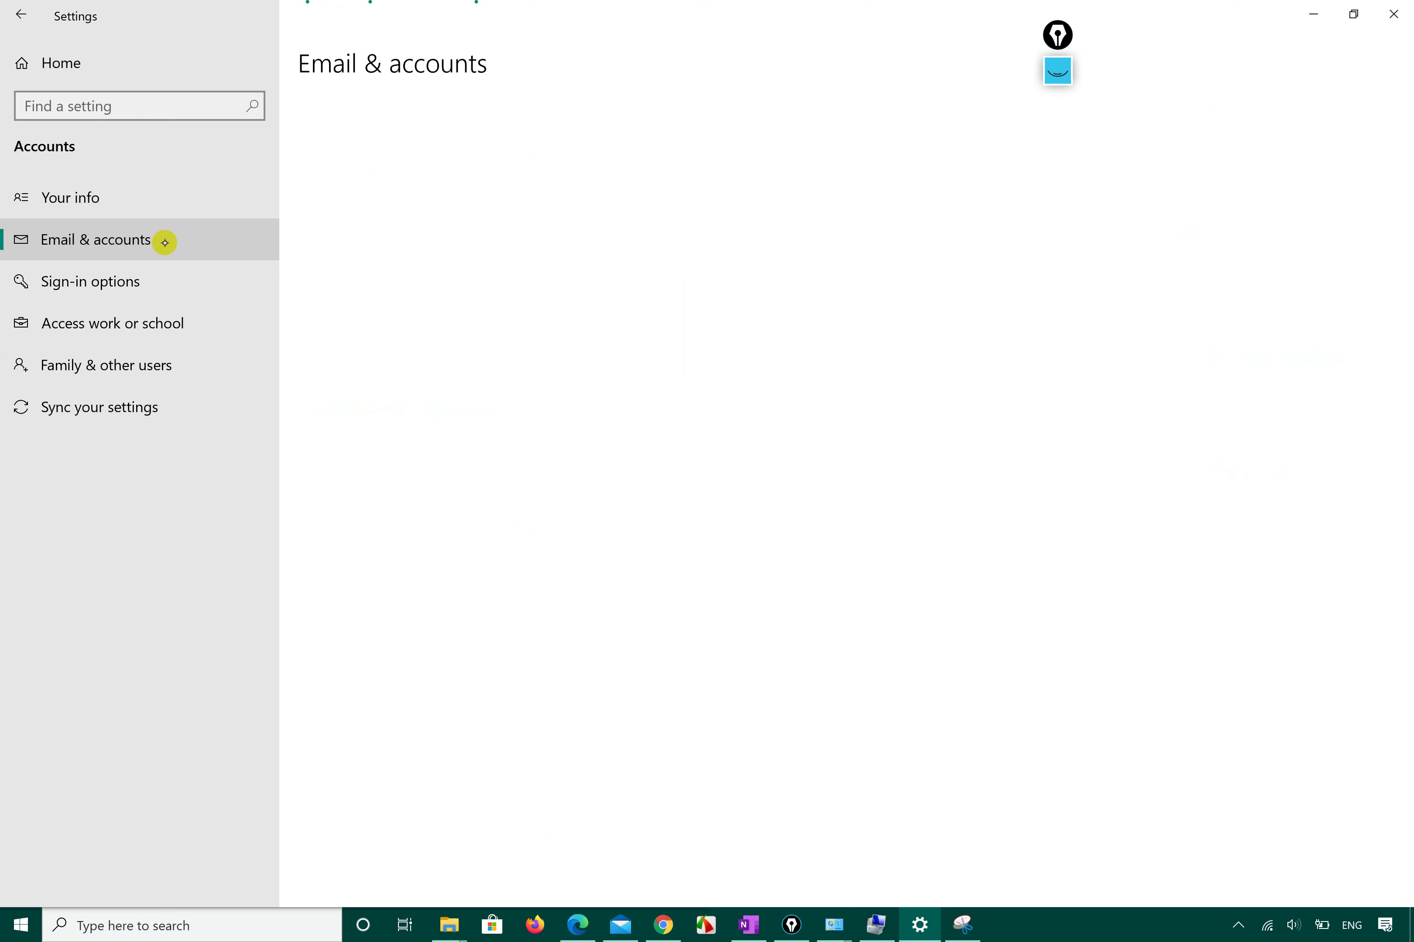
left_click(148, 364)
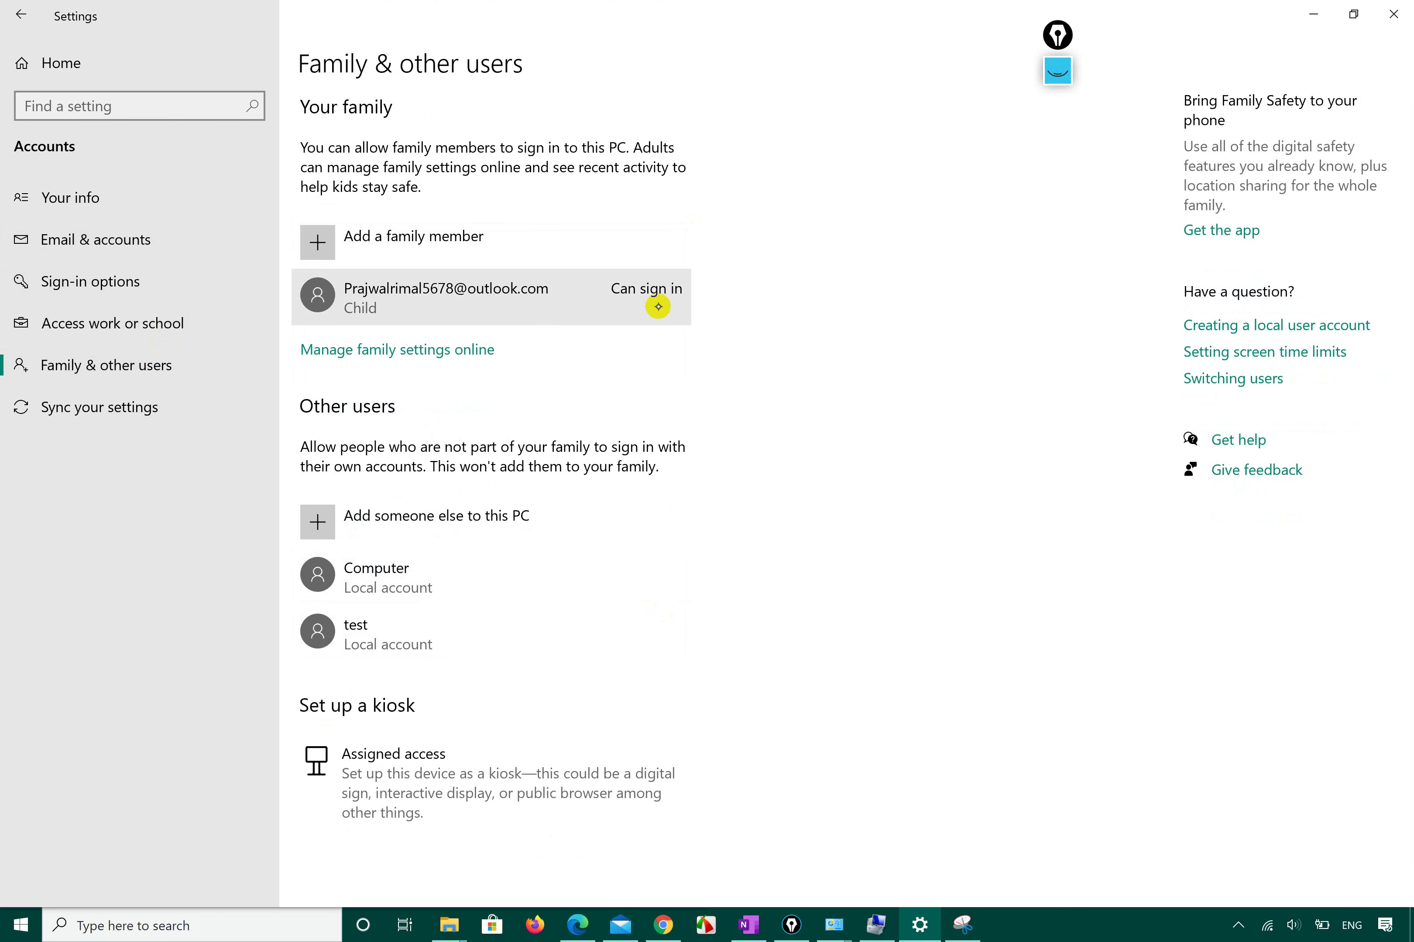
key("super+Down")
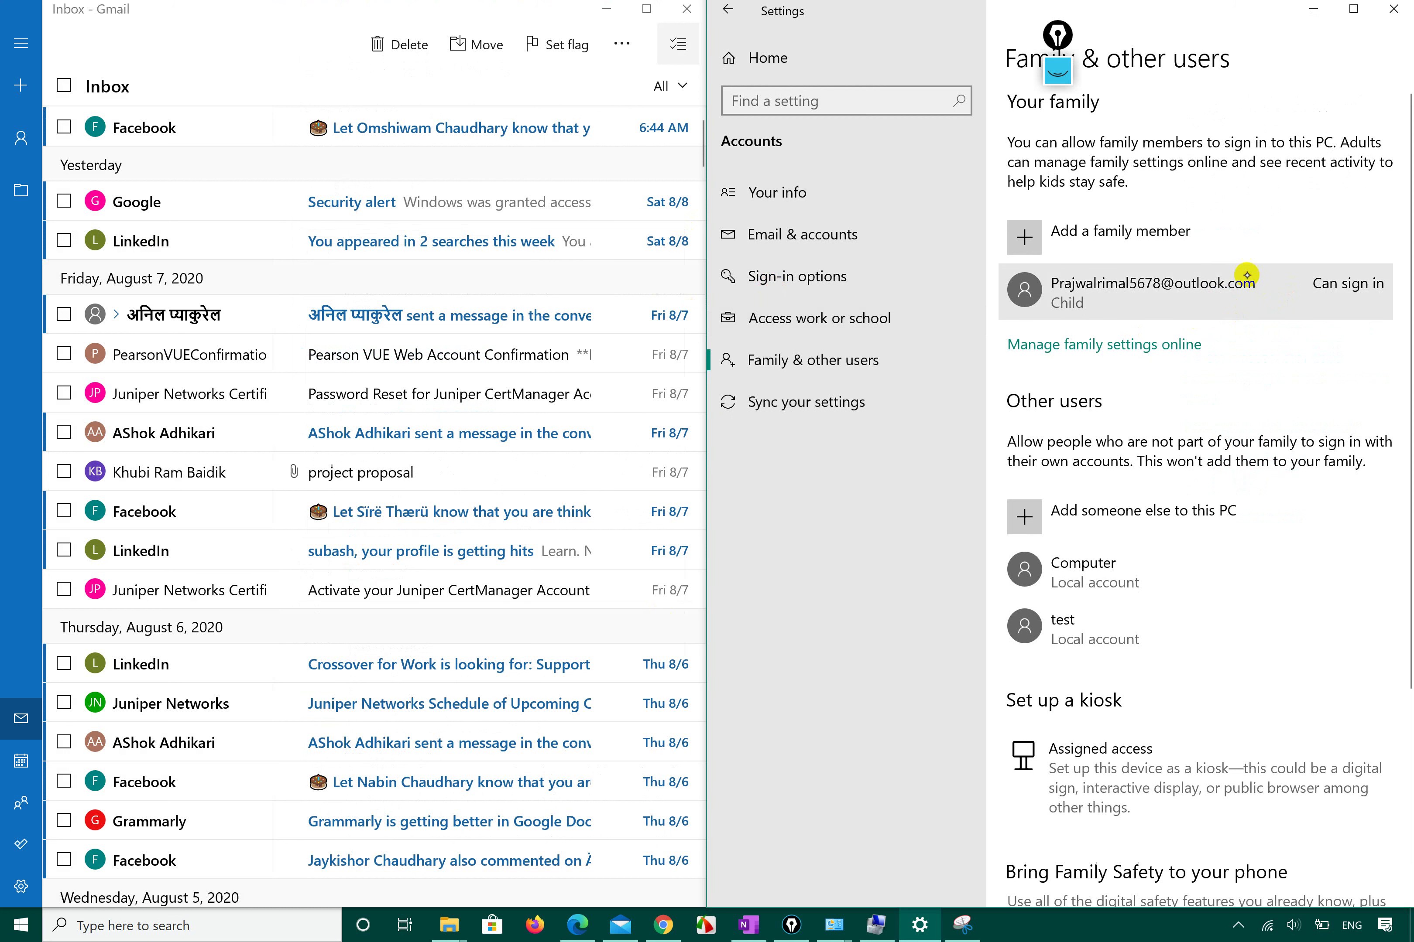
Open the empty Outlook 2 inbox in Mail, checking both Focused and Other.
left_click(21, 43)
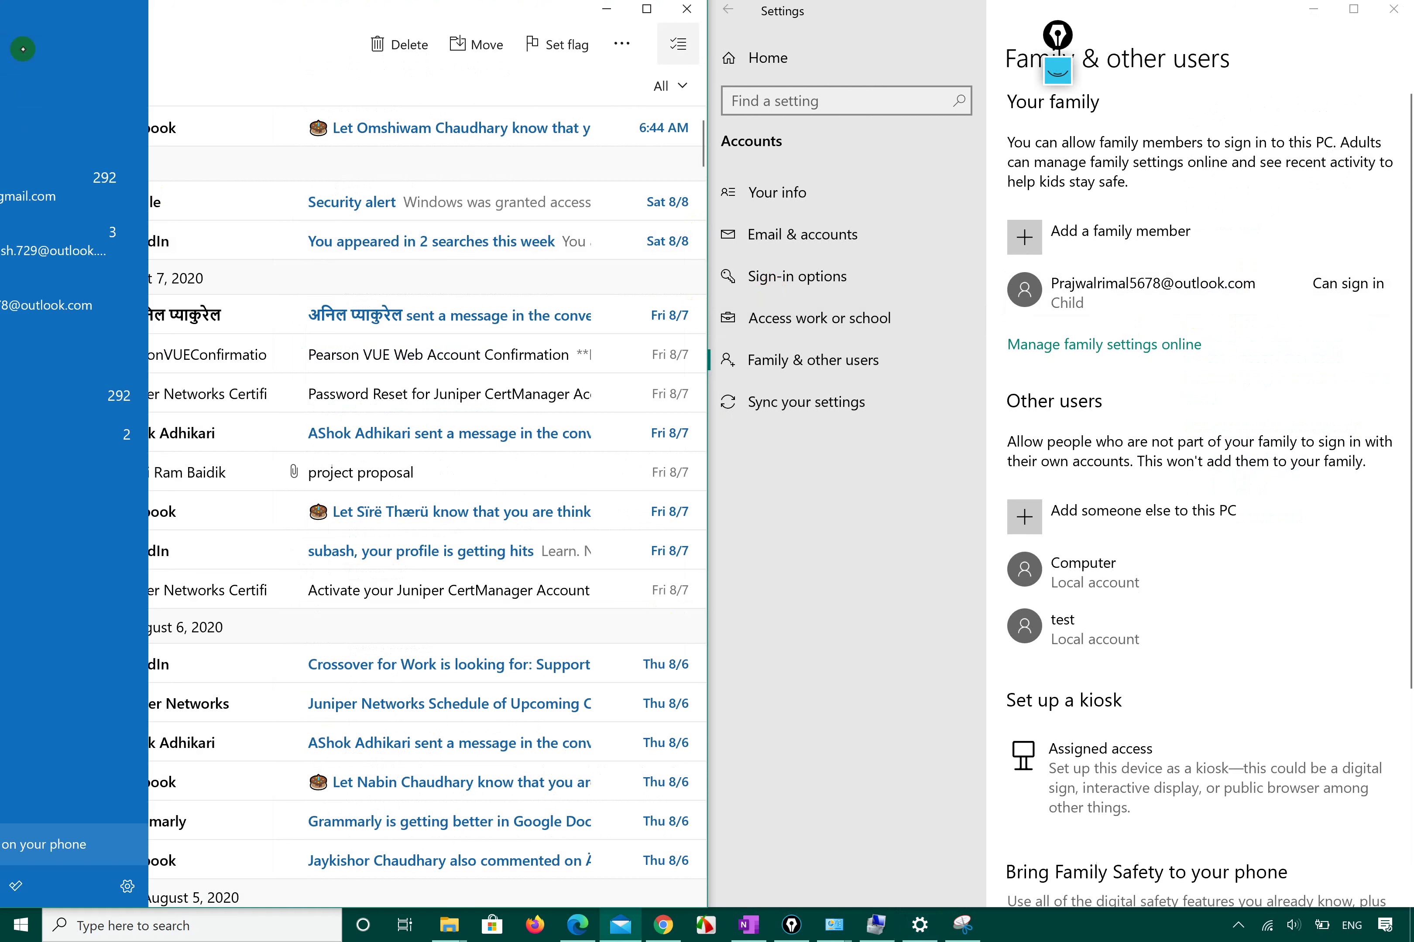
left_click(95, 303)
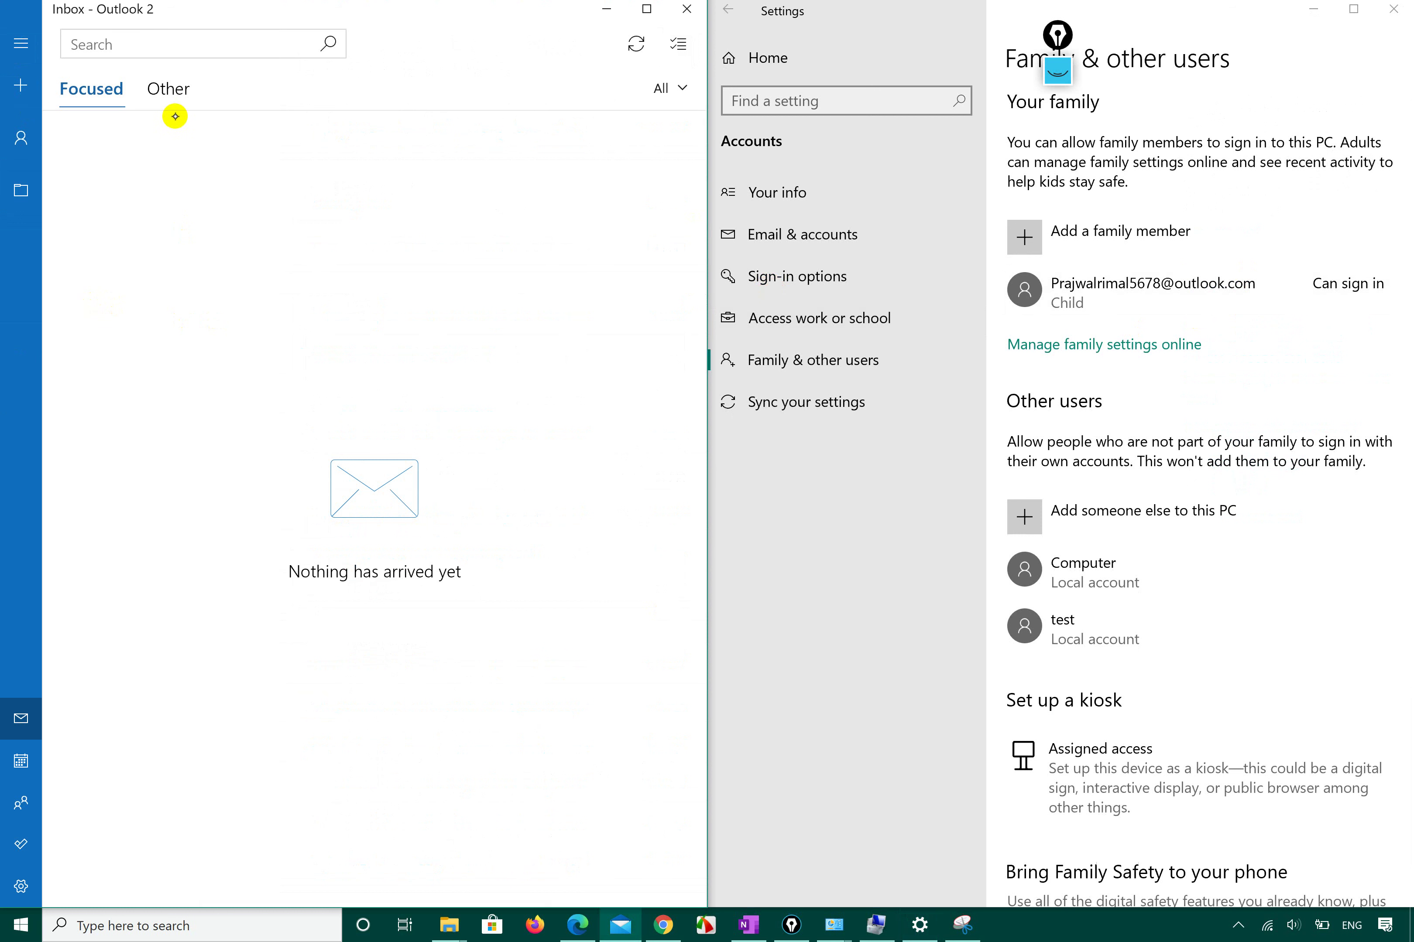
left_click(172, 93)
left_click(100, 90)
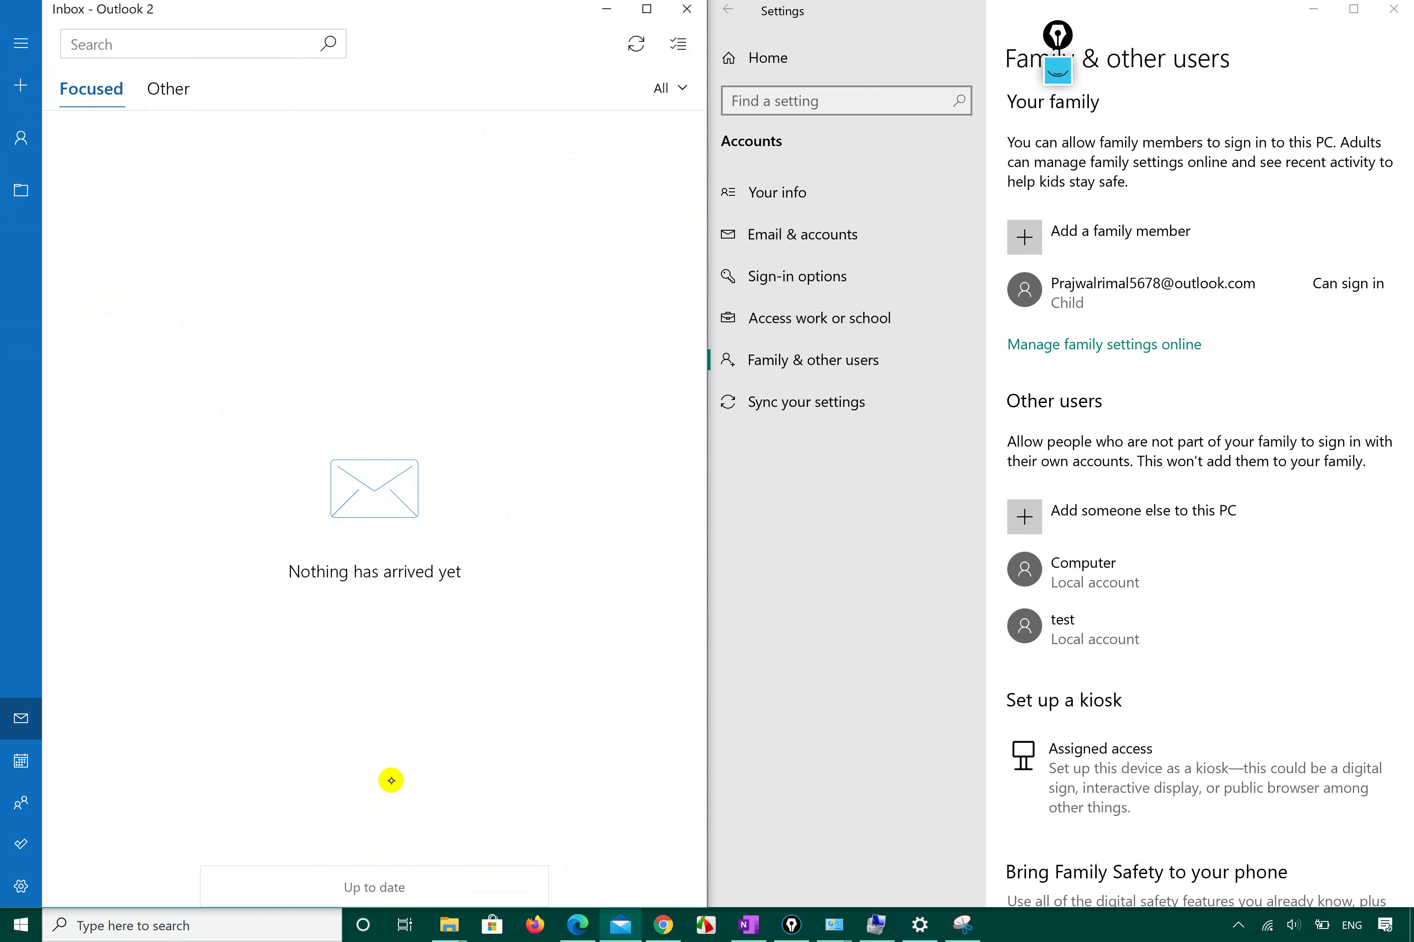
Expand the Child family member's entry on the Family & other users page.
left_click(1196, 277)
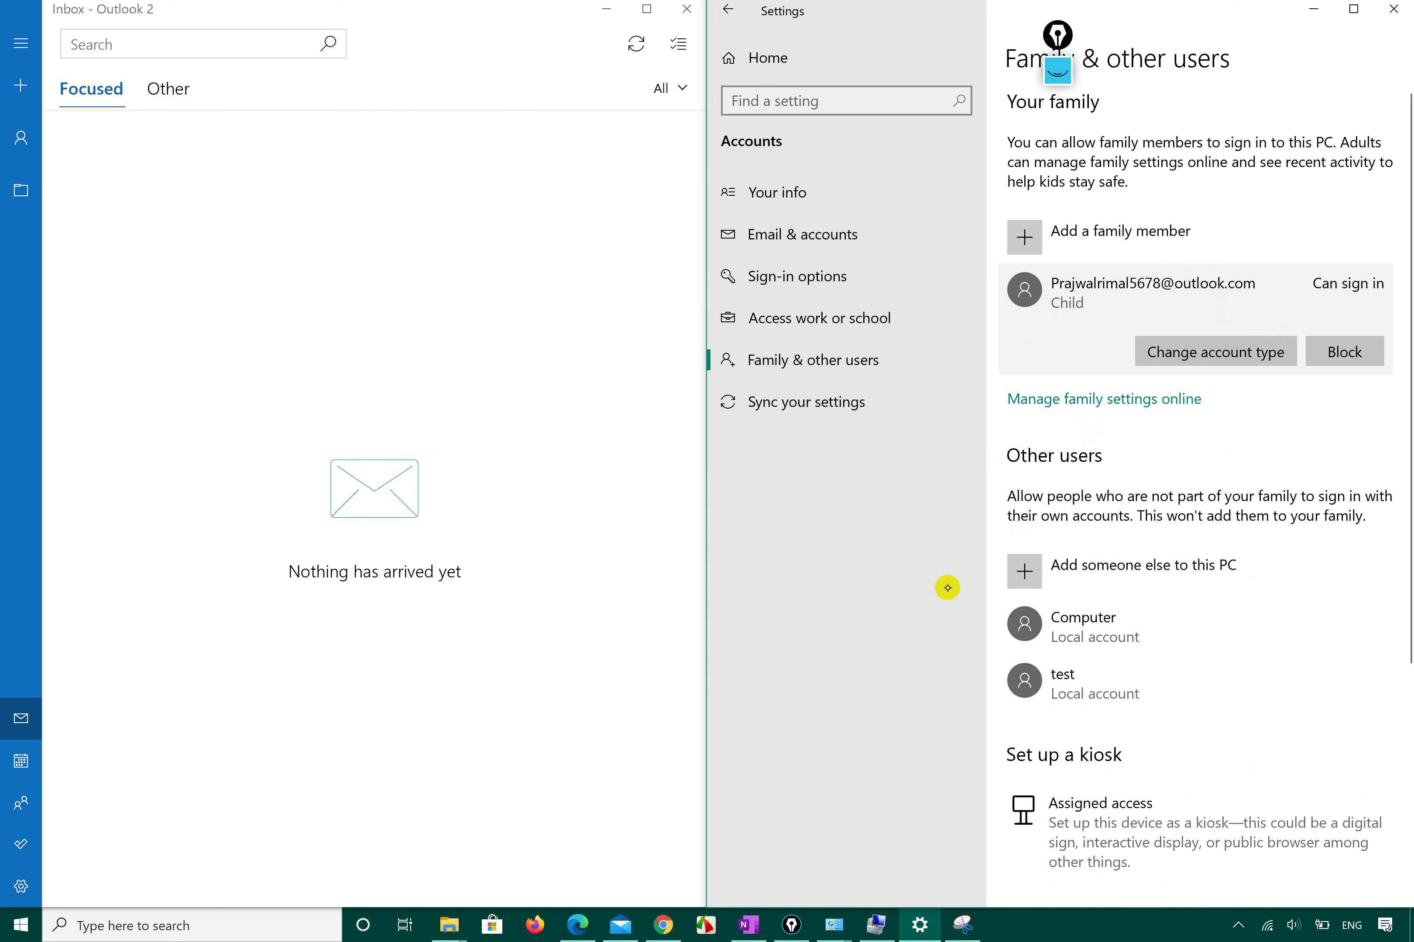
left_click(609, 876)
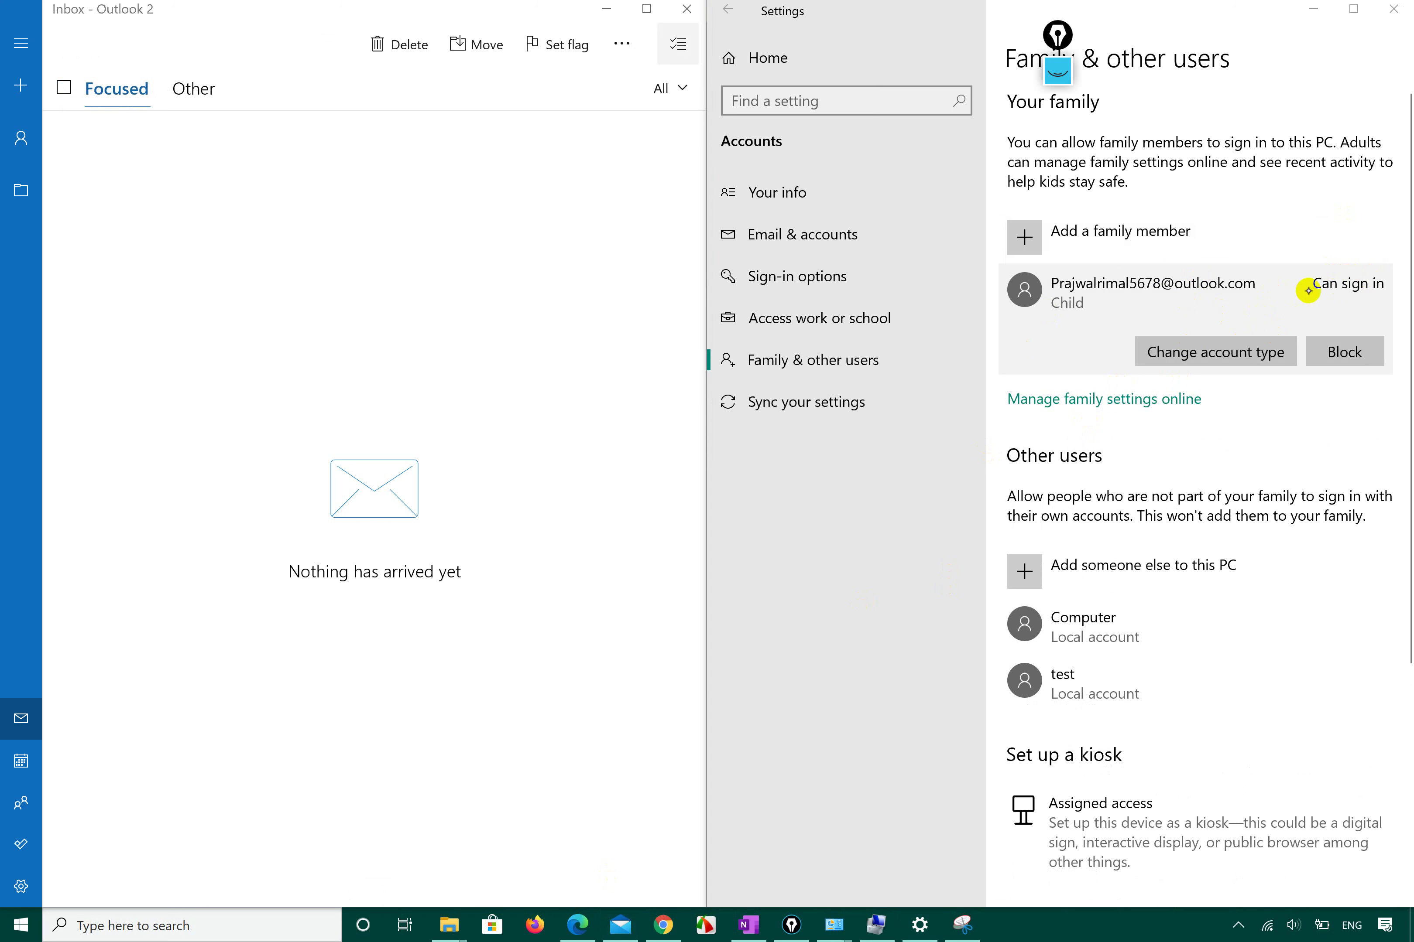
left_click(1308, 184)
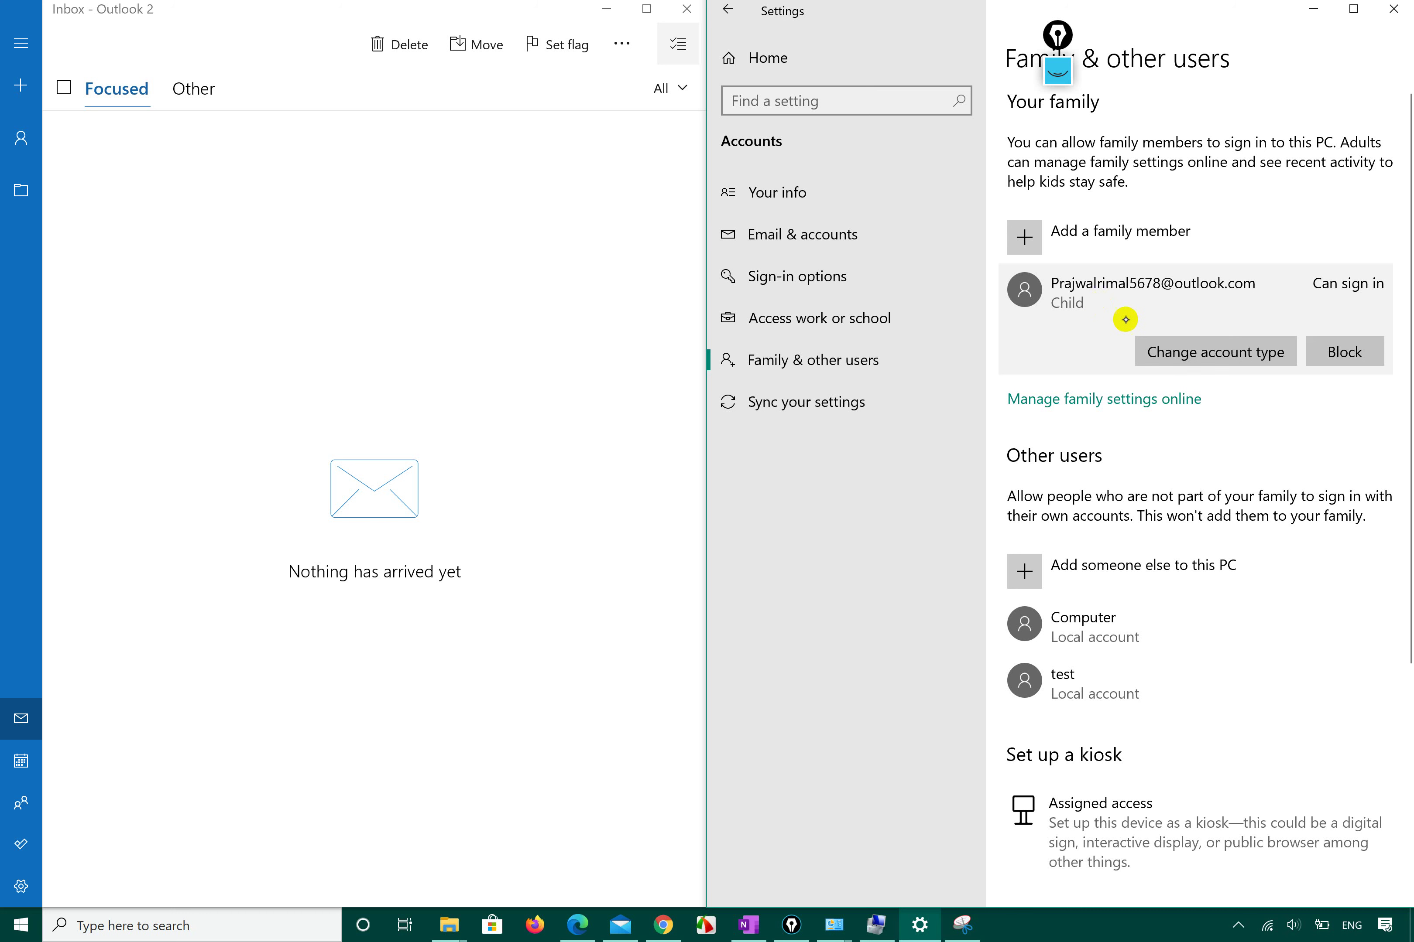
left_click(1175, 354)
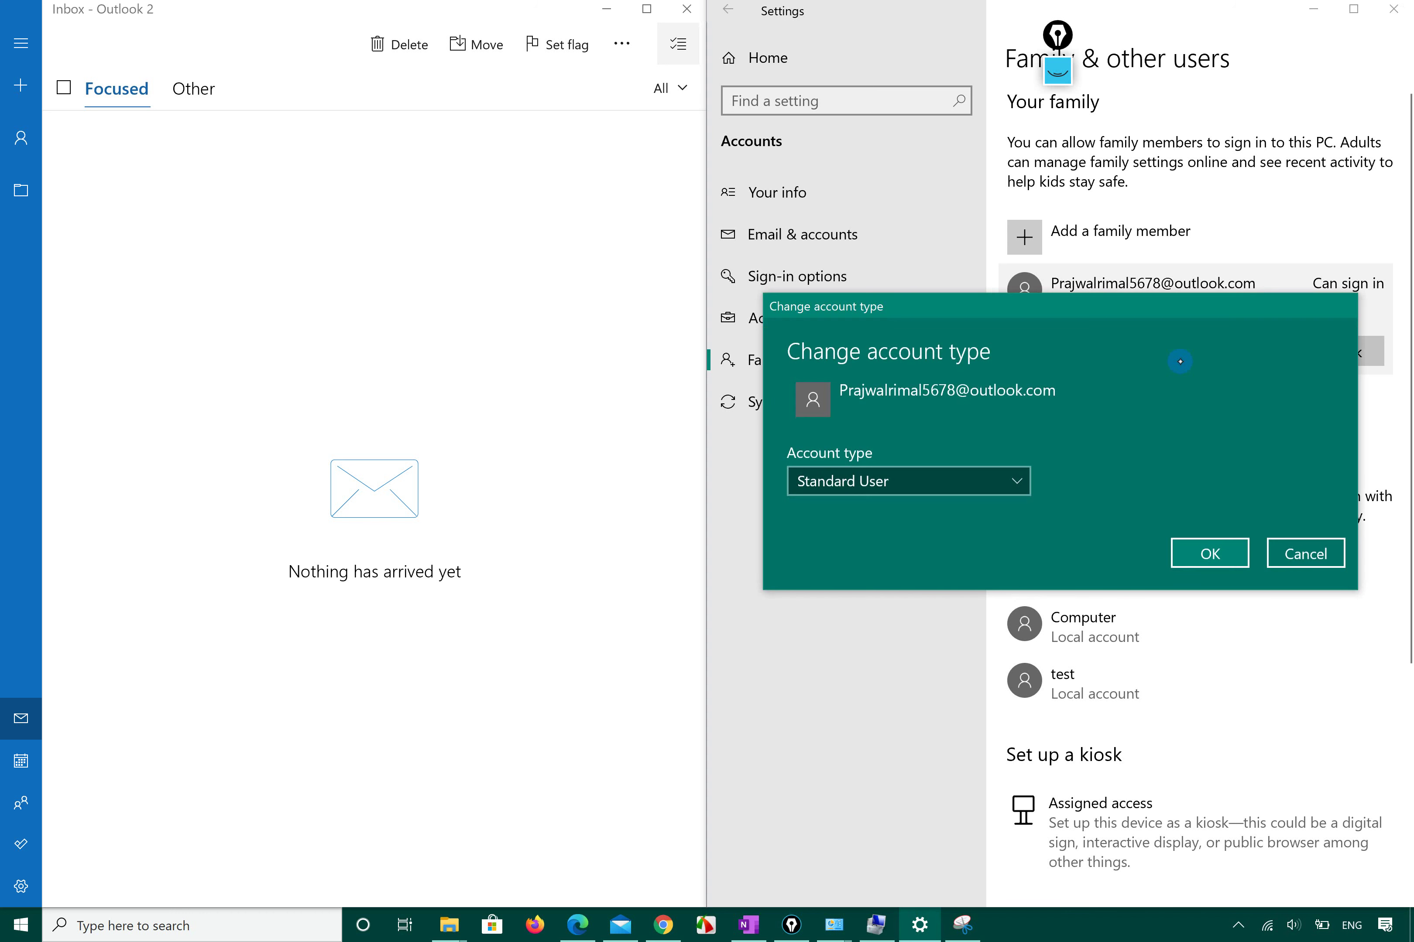
left_click(1000, 480)
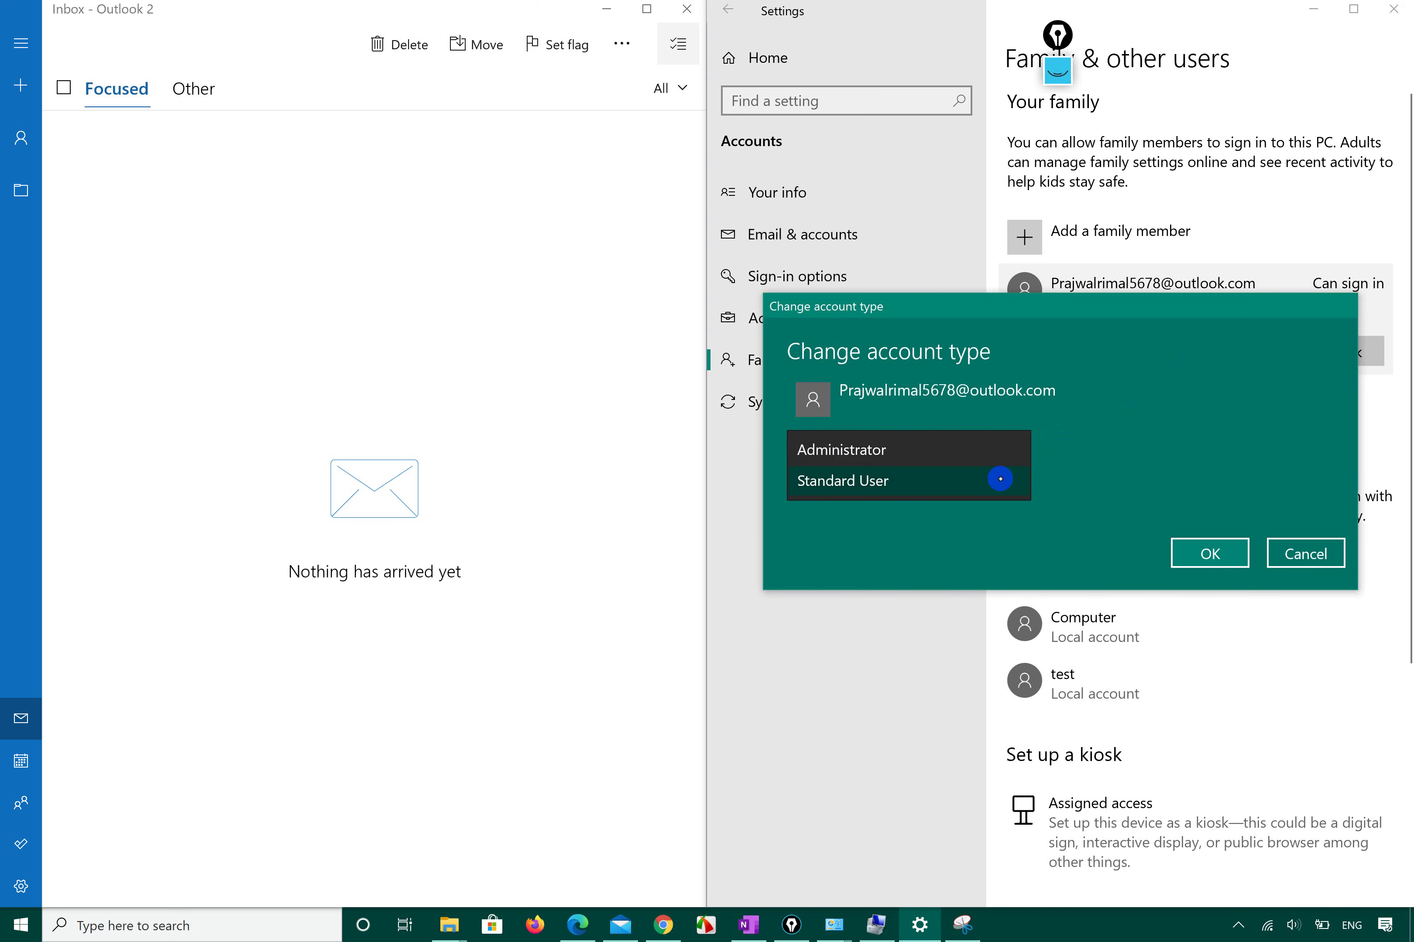
left_click(1109, 429)
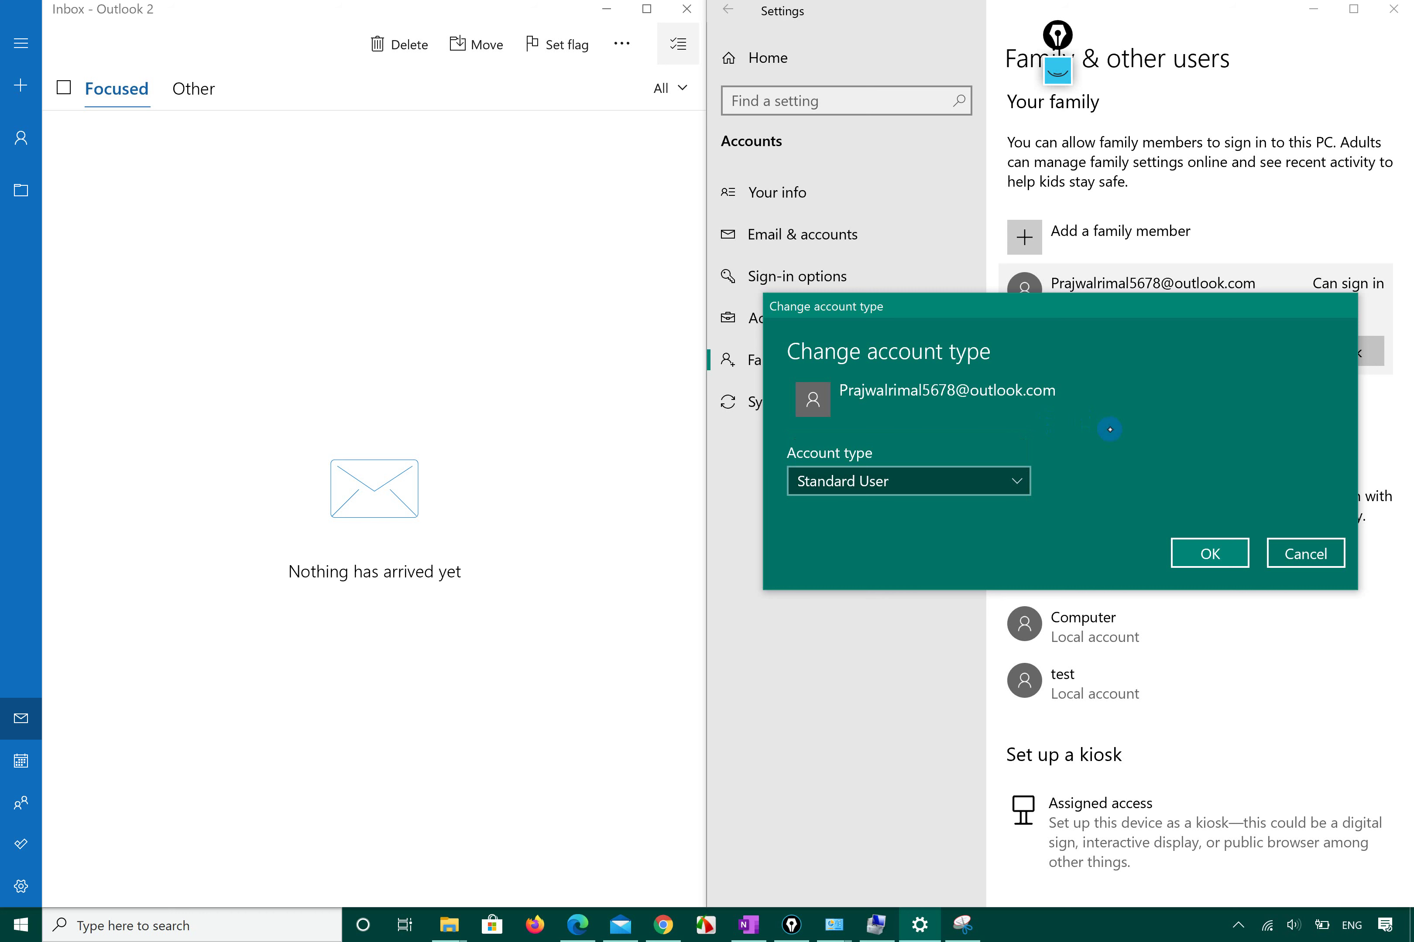
left_click(1015, 481)
left_click(1176, 491)
left_click(987, 468)
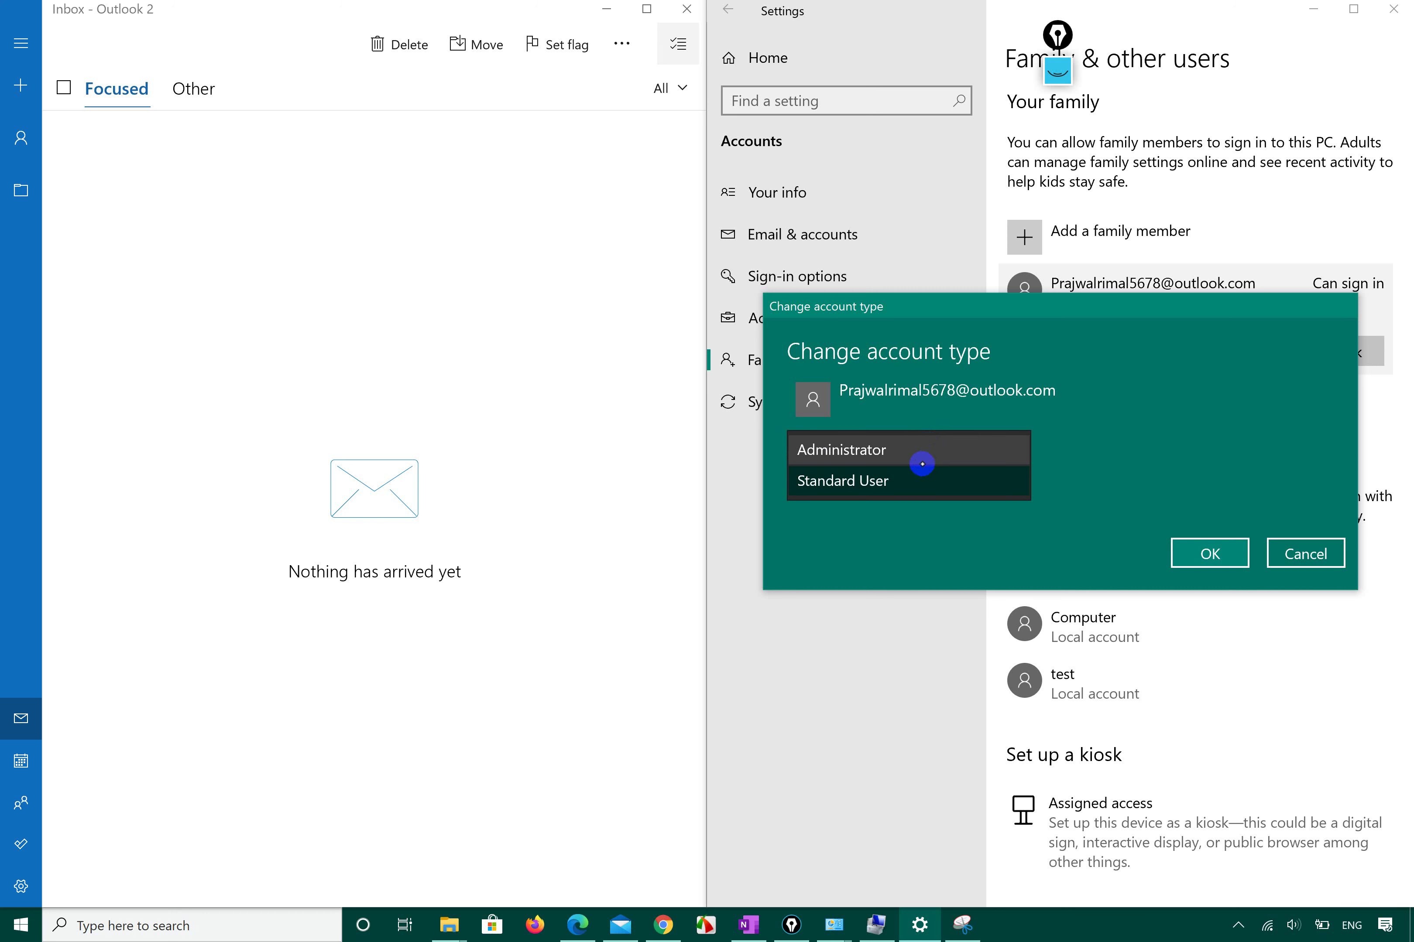
left_click(914, 477)
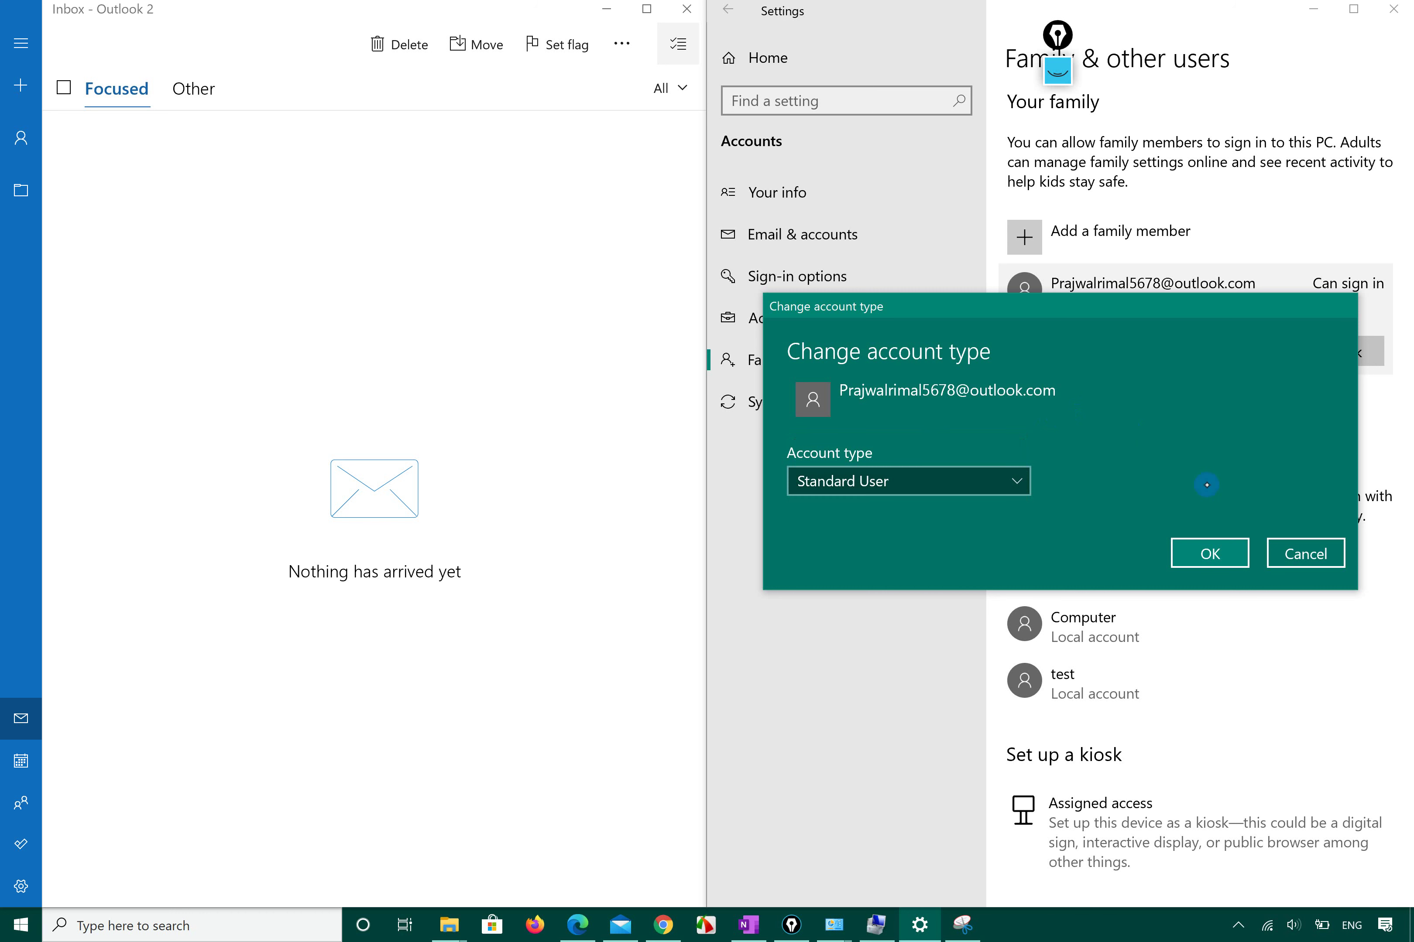
left_click(1289, 554)
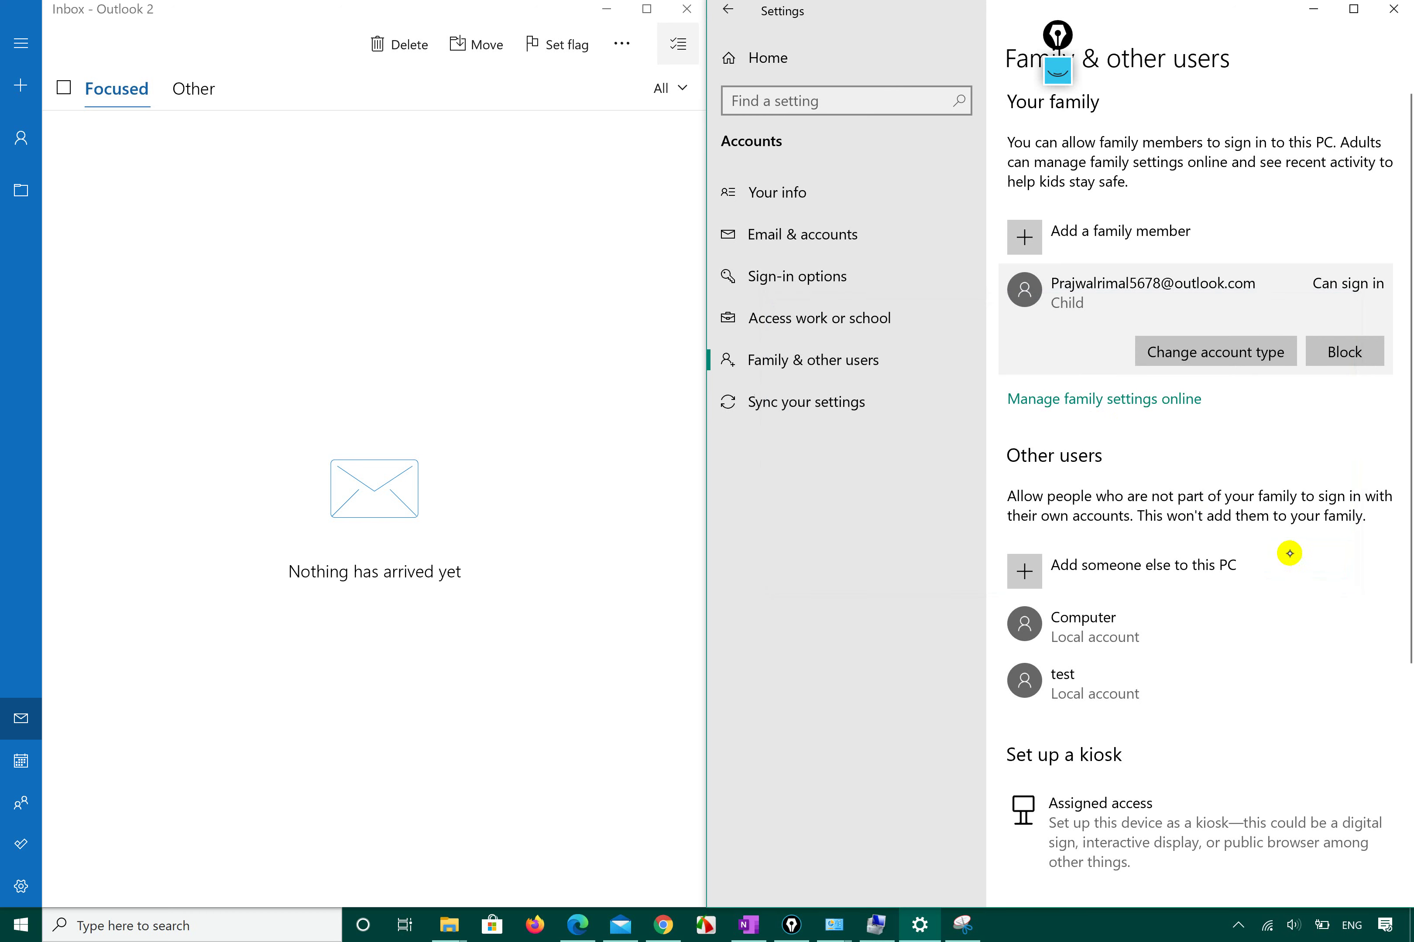
Open Manage family settings online in Chrome, close the Add user accounts tab, and minimize Chrome.
left_click(1116, 405)
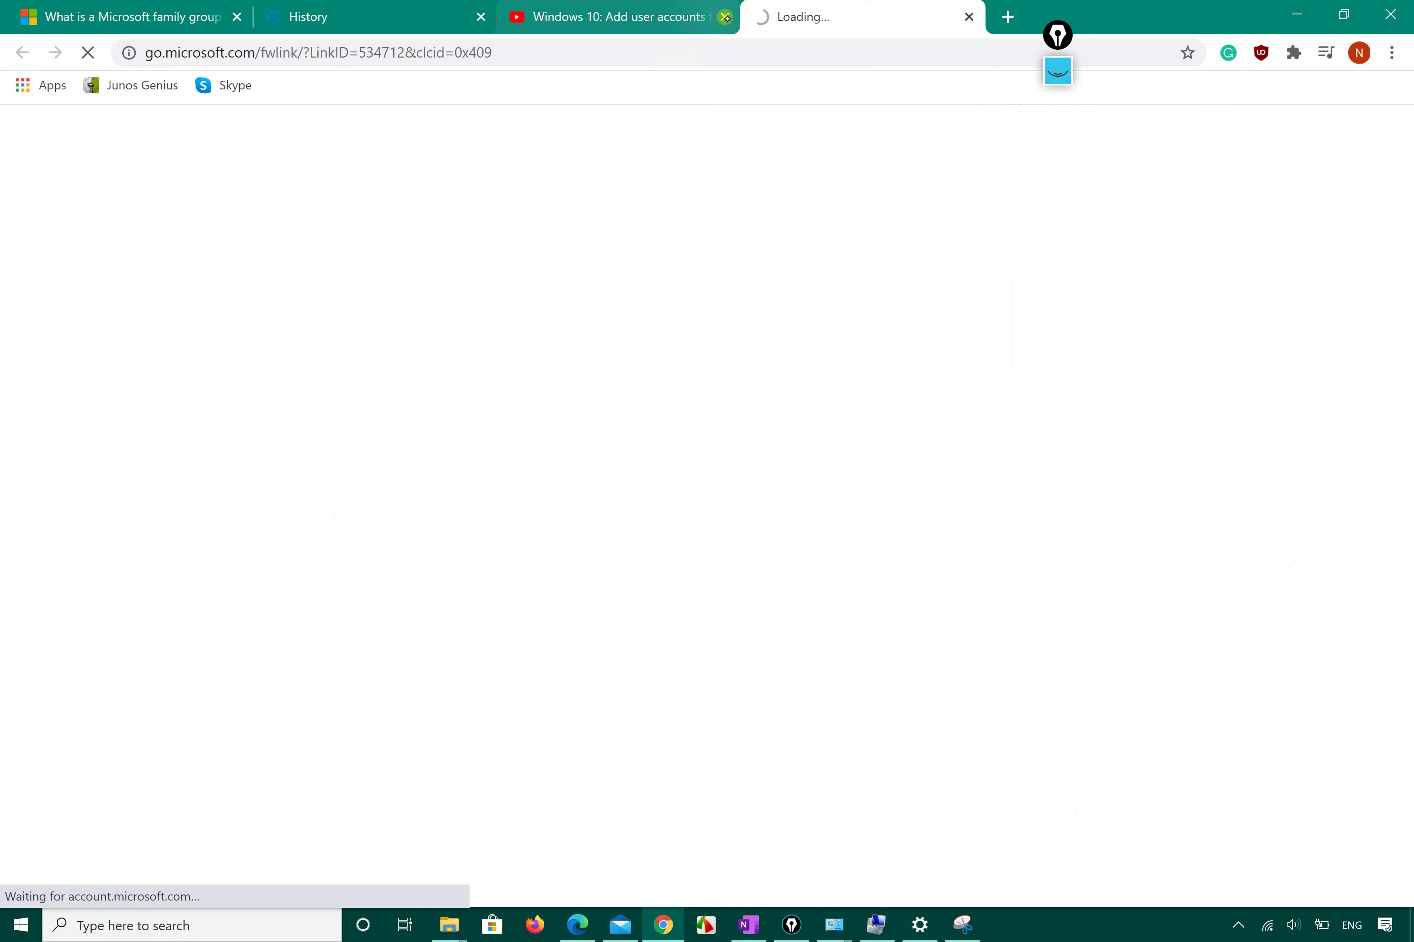
left_click(725, 16)
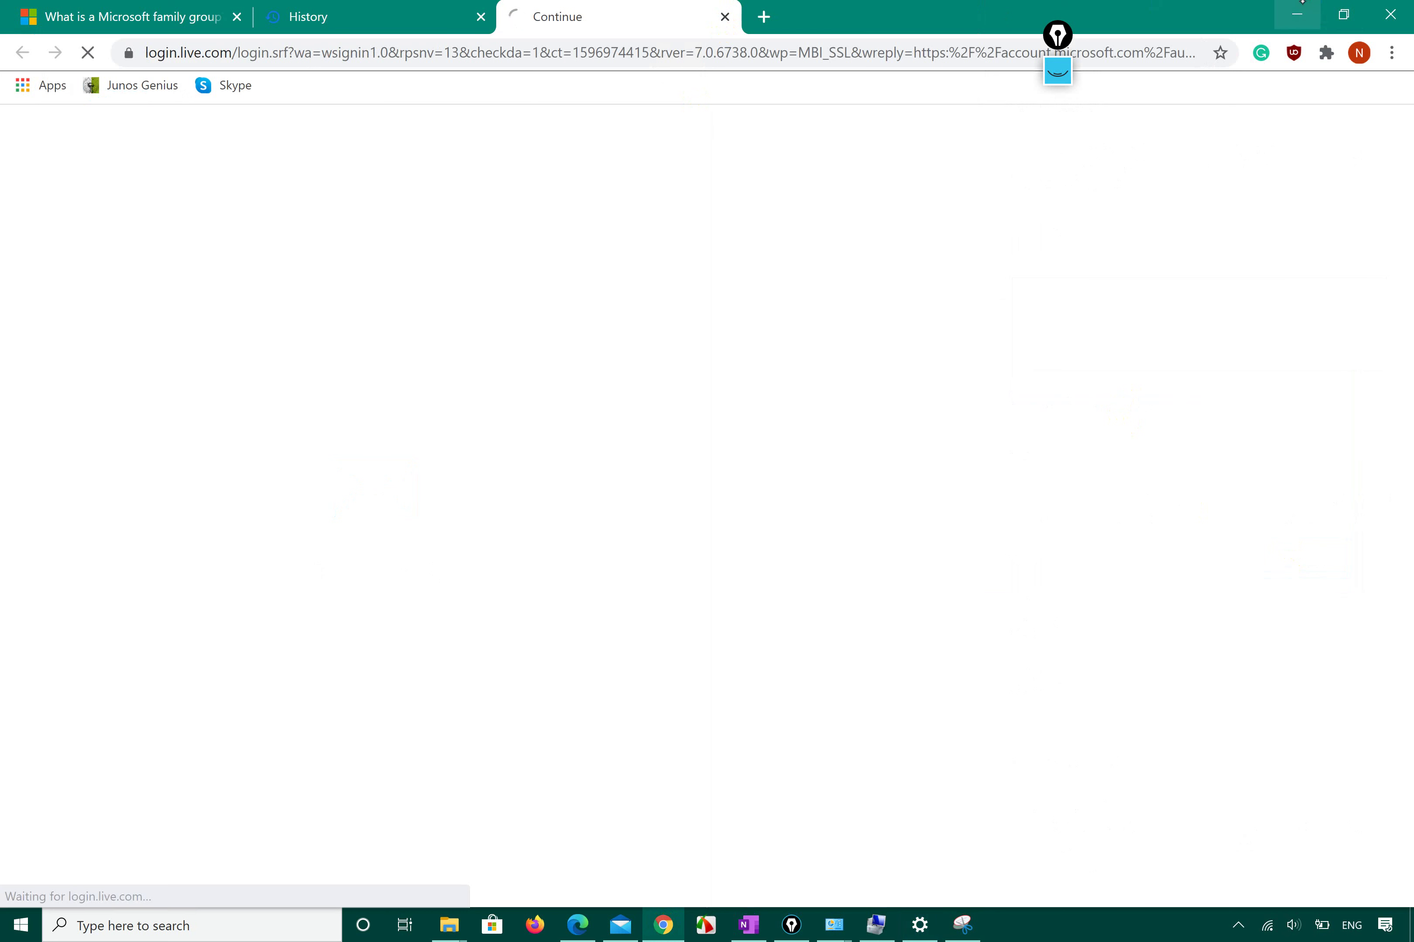
left_click(1298, 7)
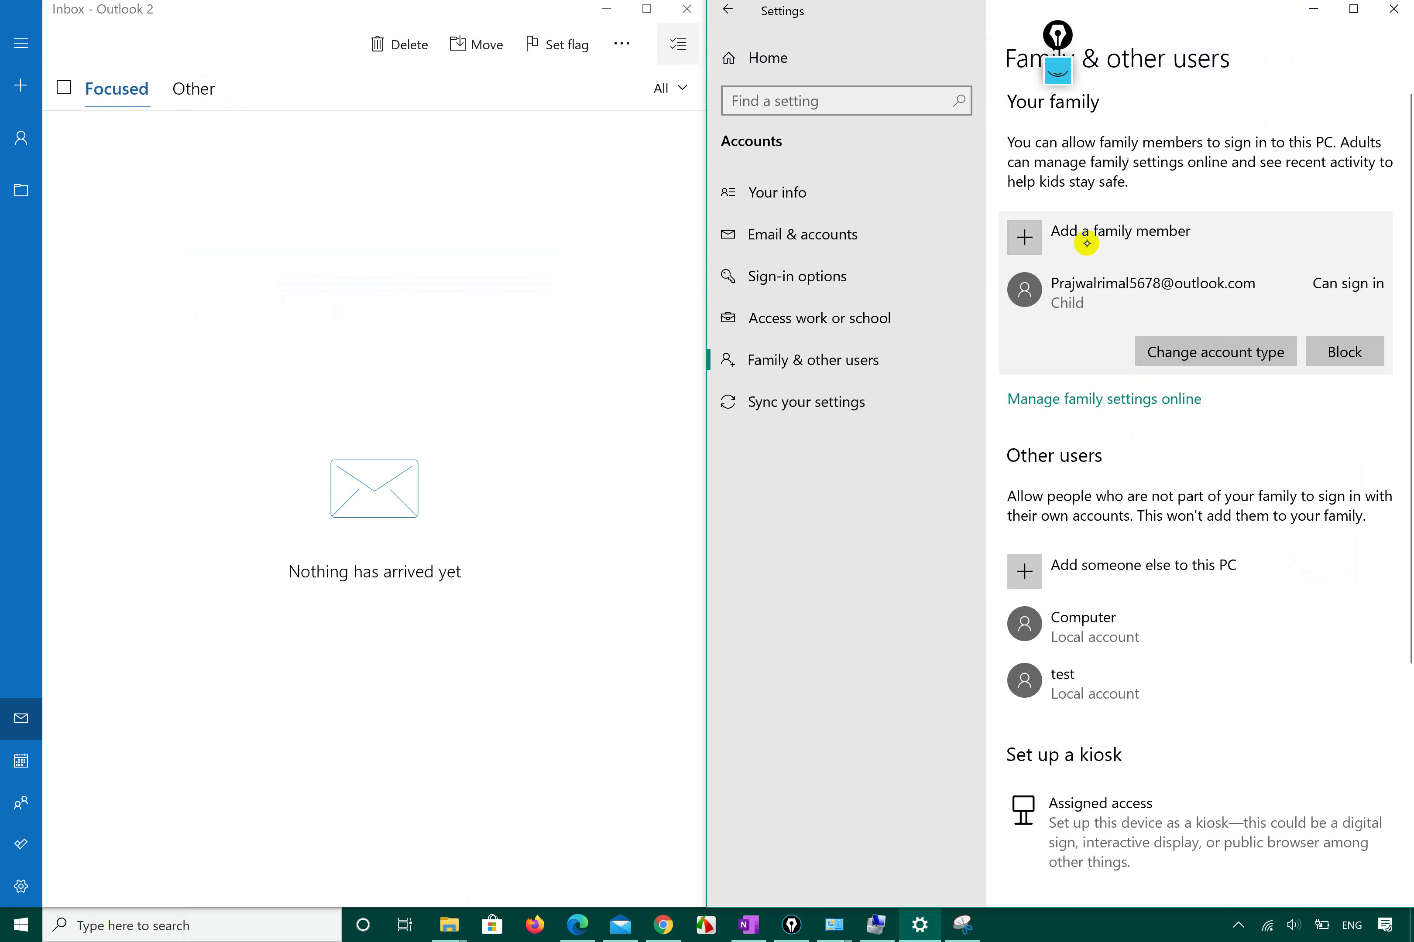
Start adding a family member and highlight the description about kids and adults as members.
left_click(1023, 236)
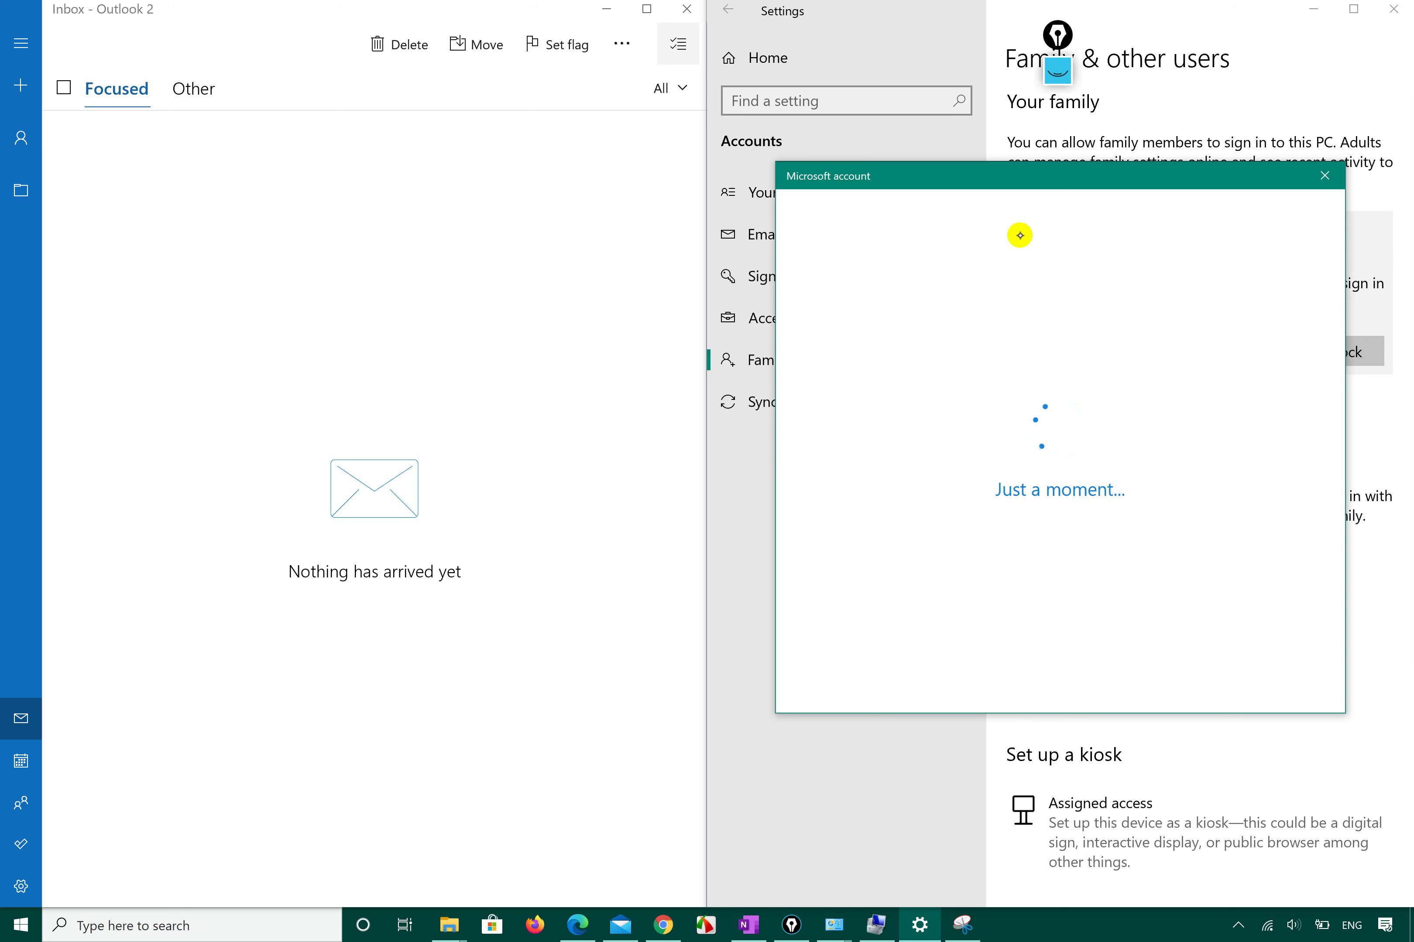
left_click(872, 383)
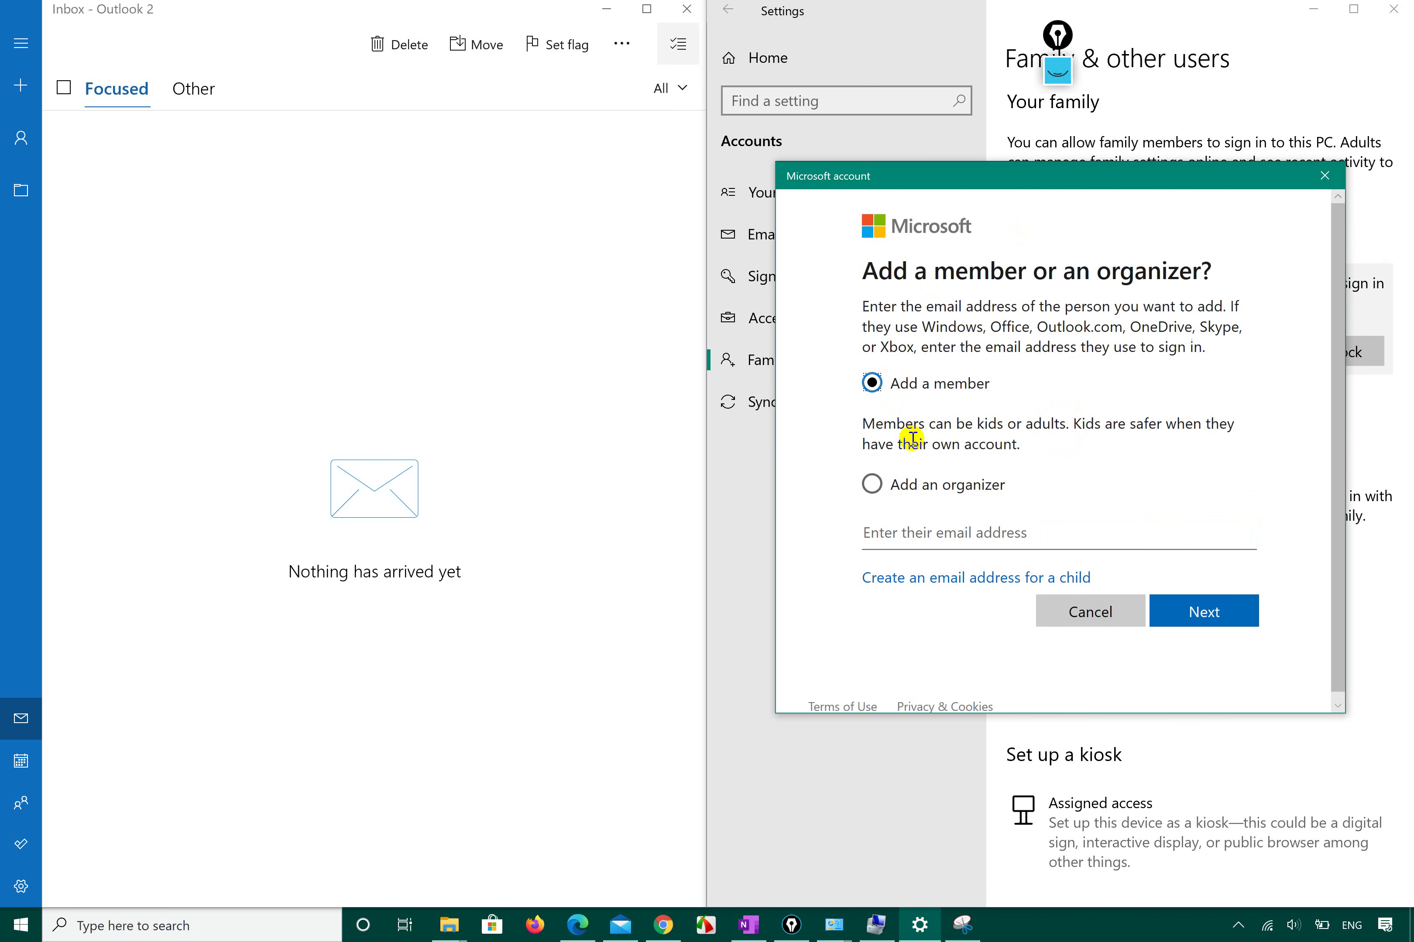
left_click(863, 422)
left_click_drag(864, 422, 1064, 430)
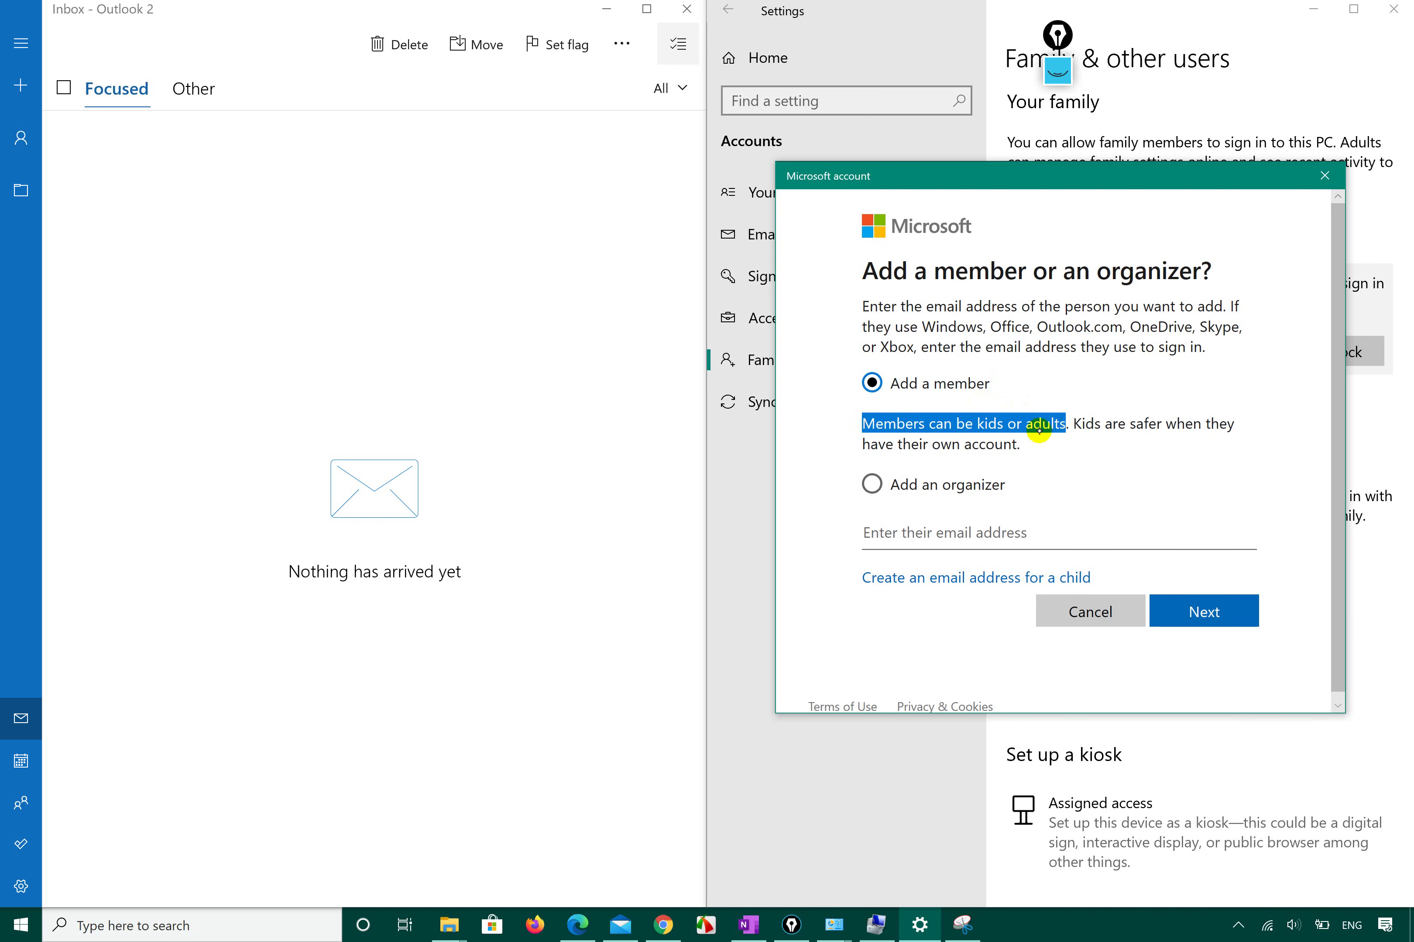
left_click(1014, 425)
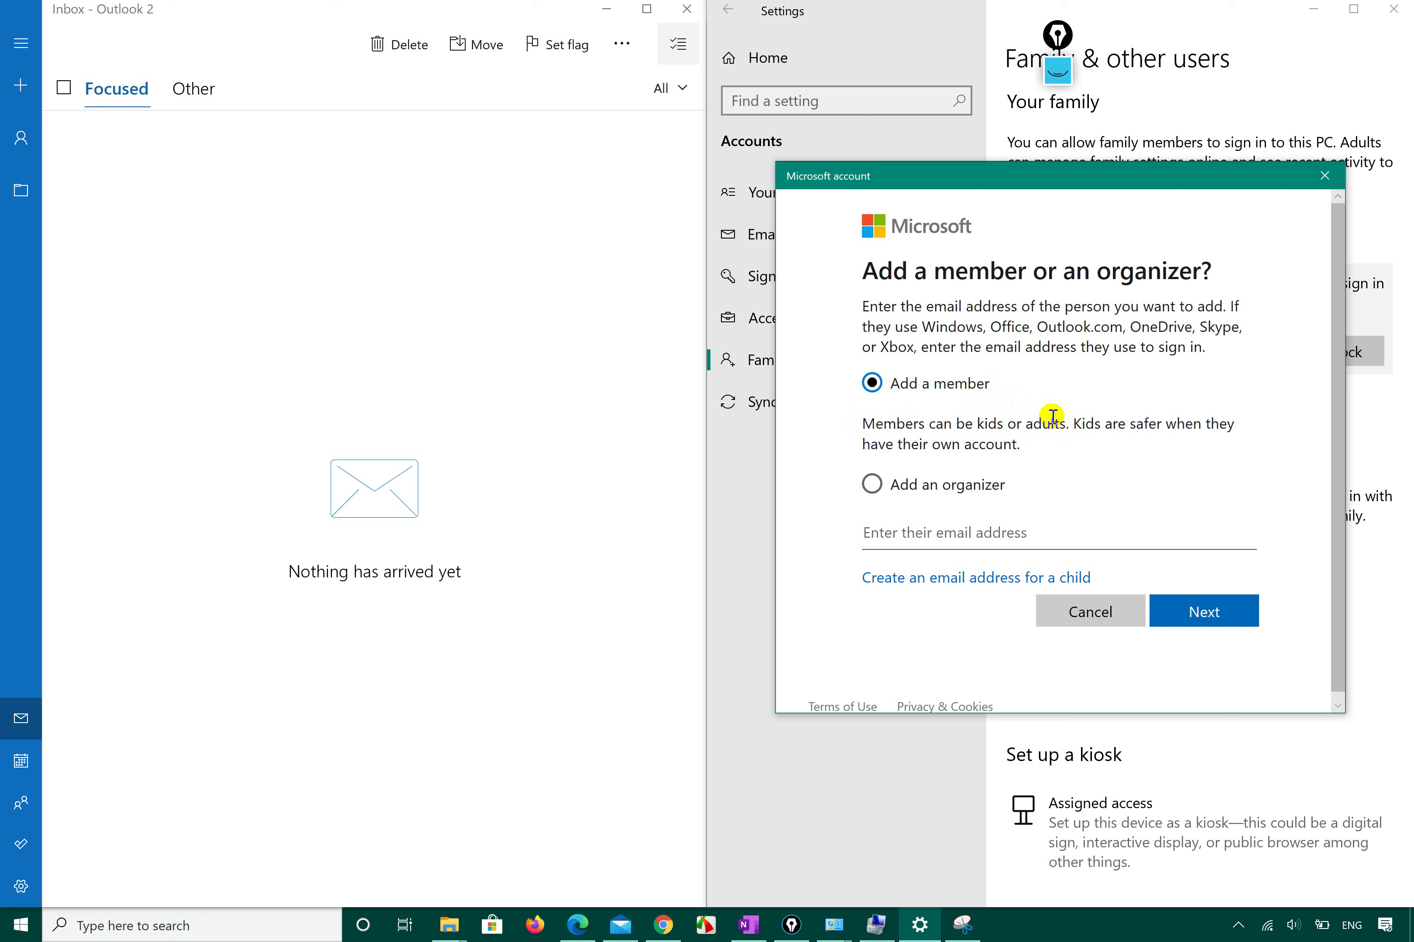
left_click_drag(1070, 419, 1182, 439)
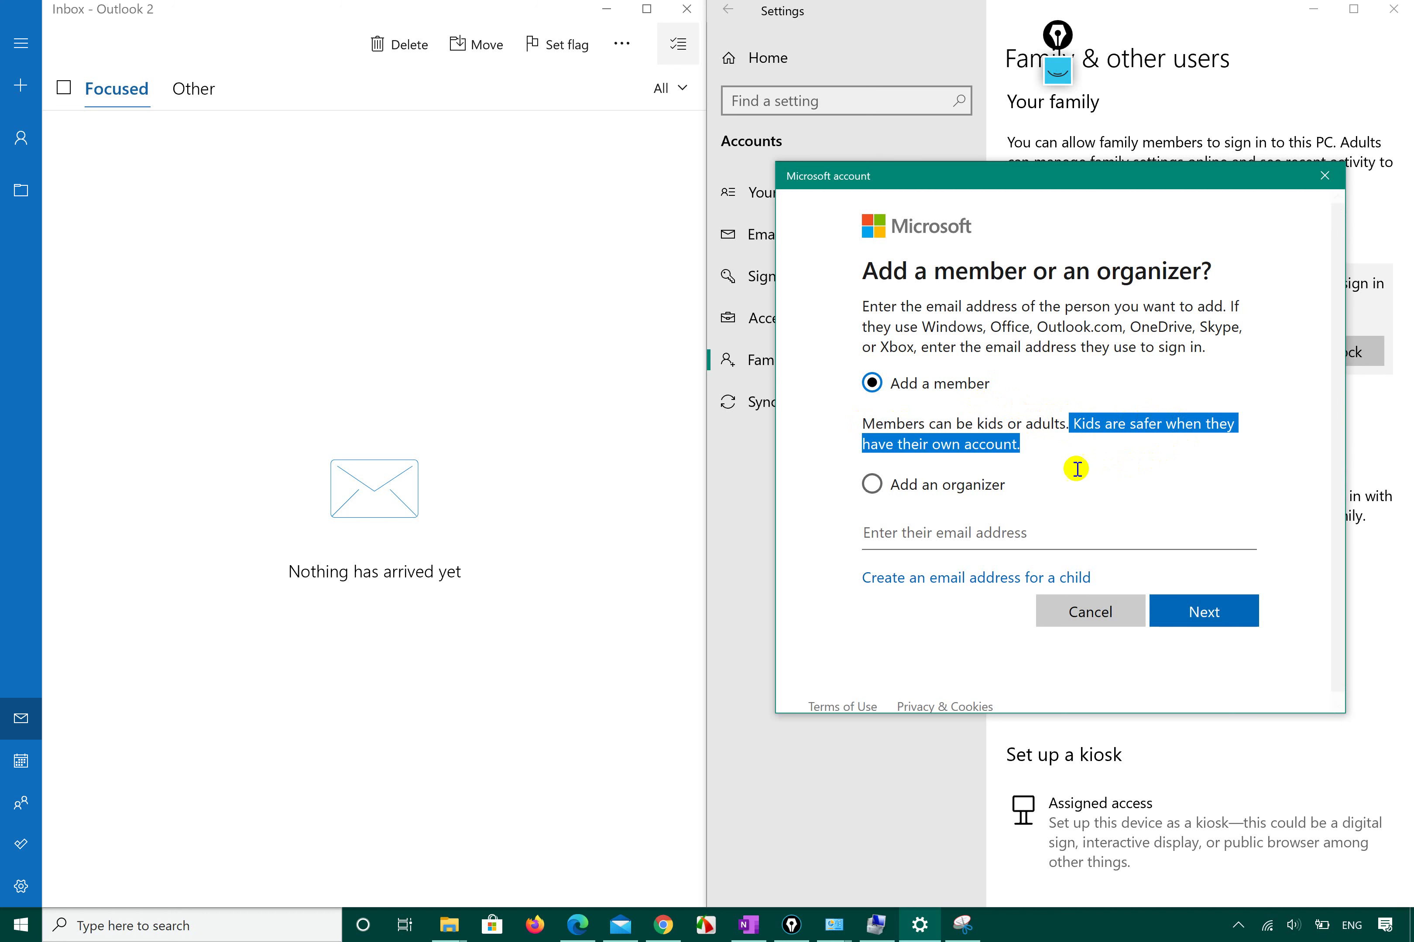
left_click(947, 531)
Switch between the organizer and member options, then cancel without adding anyone.
left_click(872, 489)
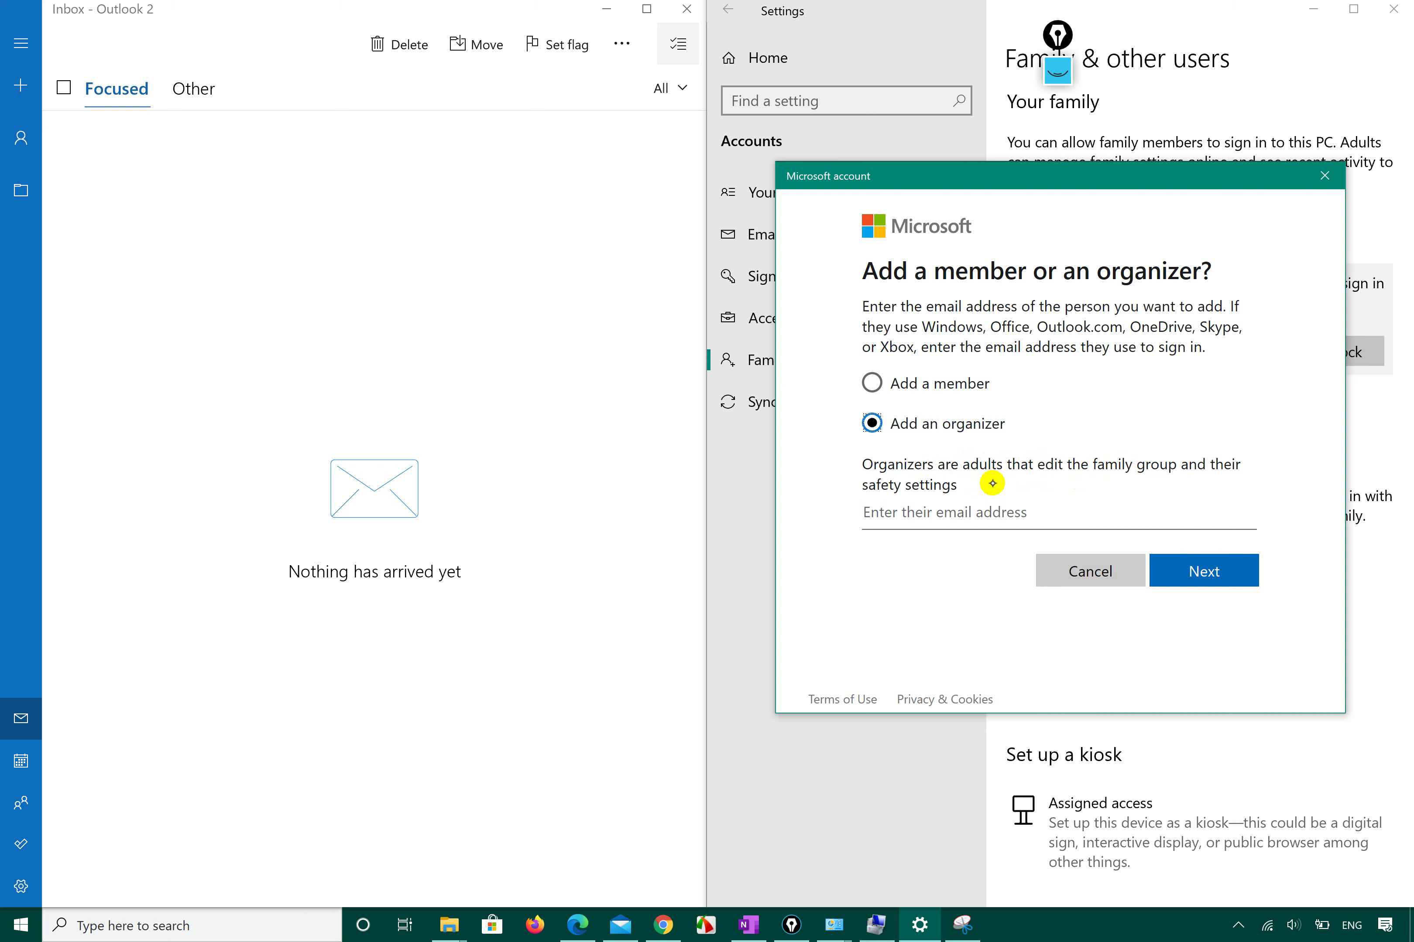
left_click(941, 381)
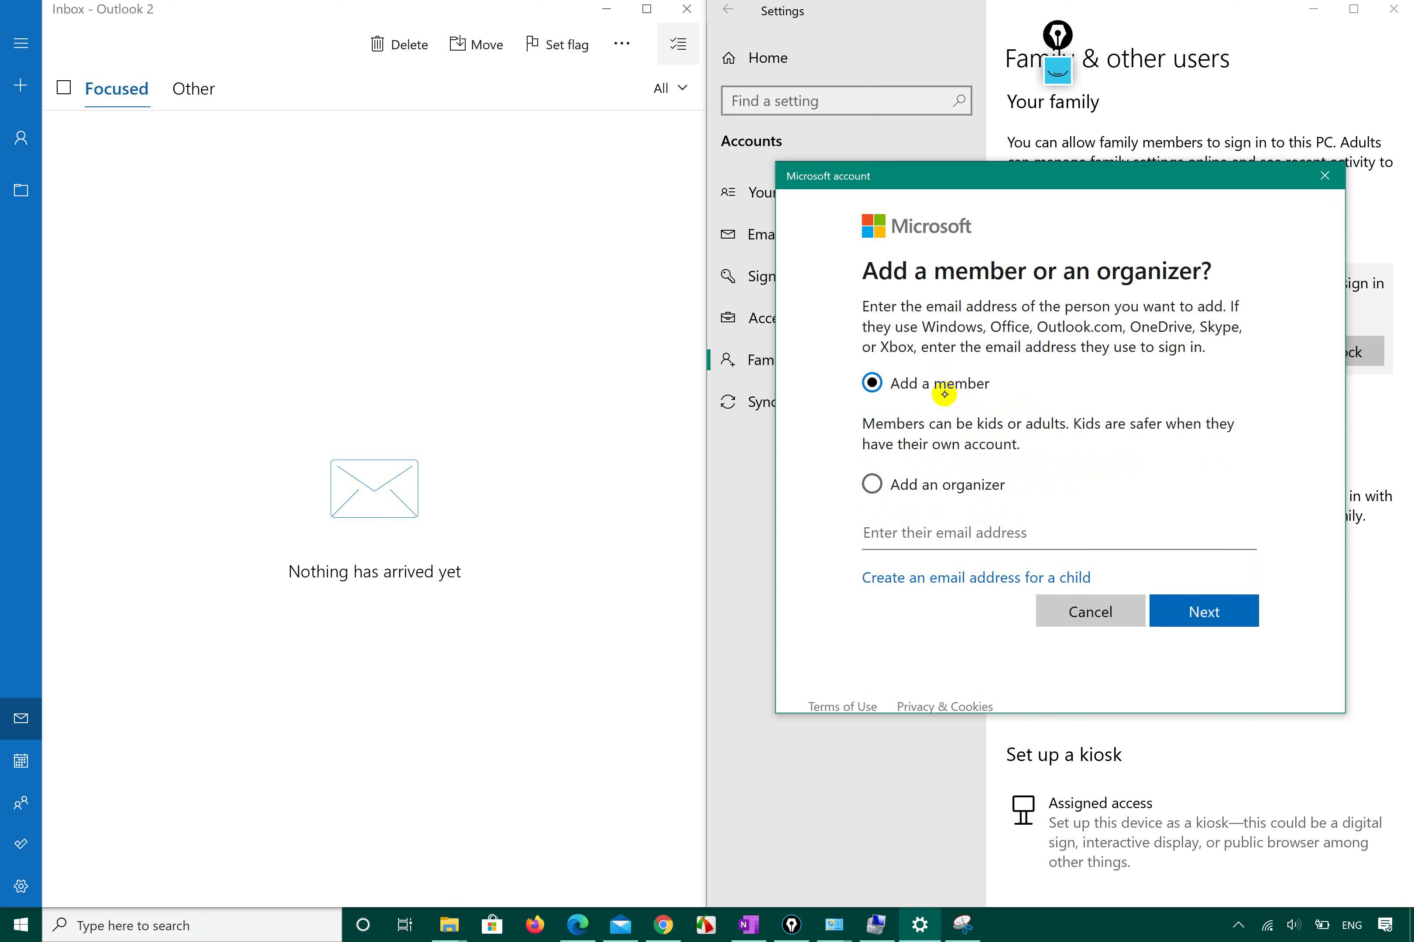
left_click(891, 486)
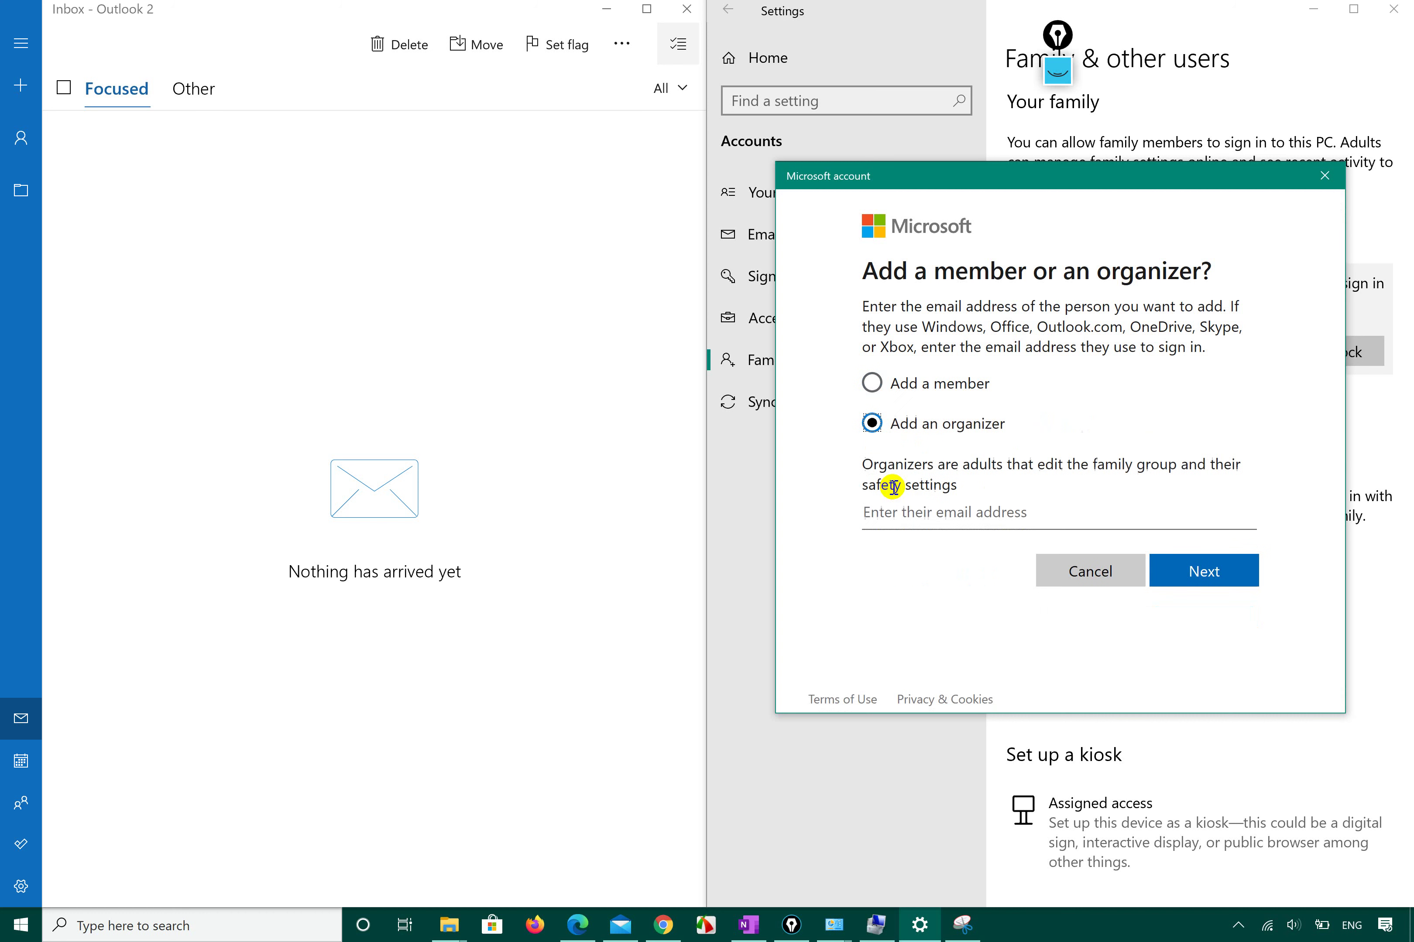
left_click(900, 508)
left_click(1090, 572)
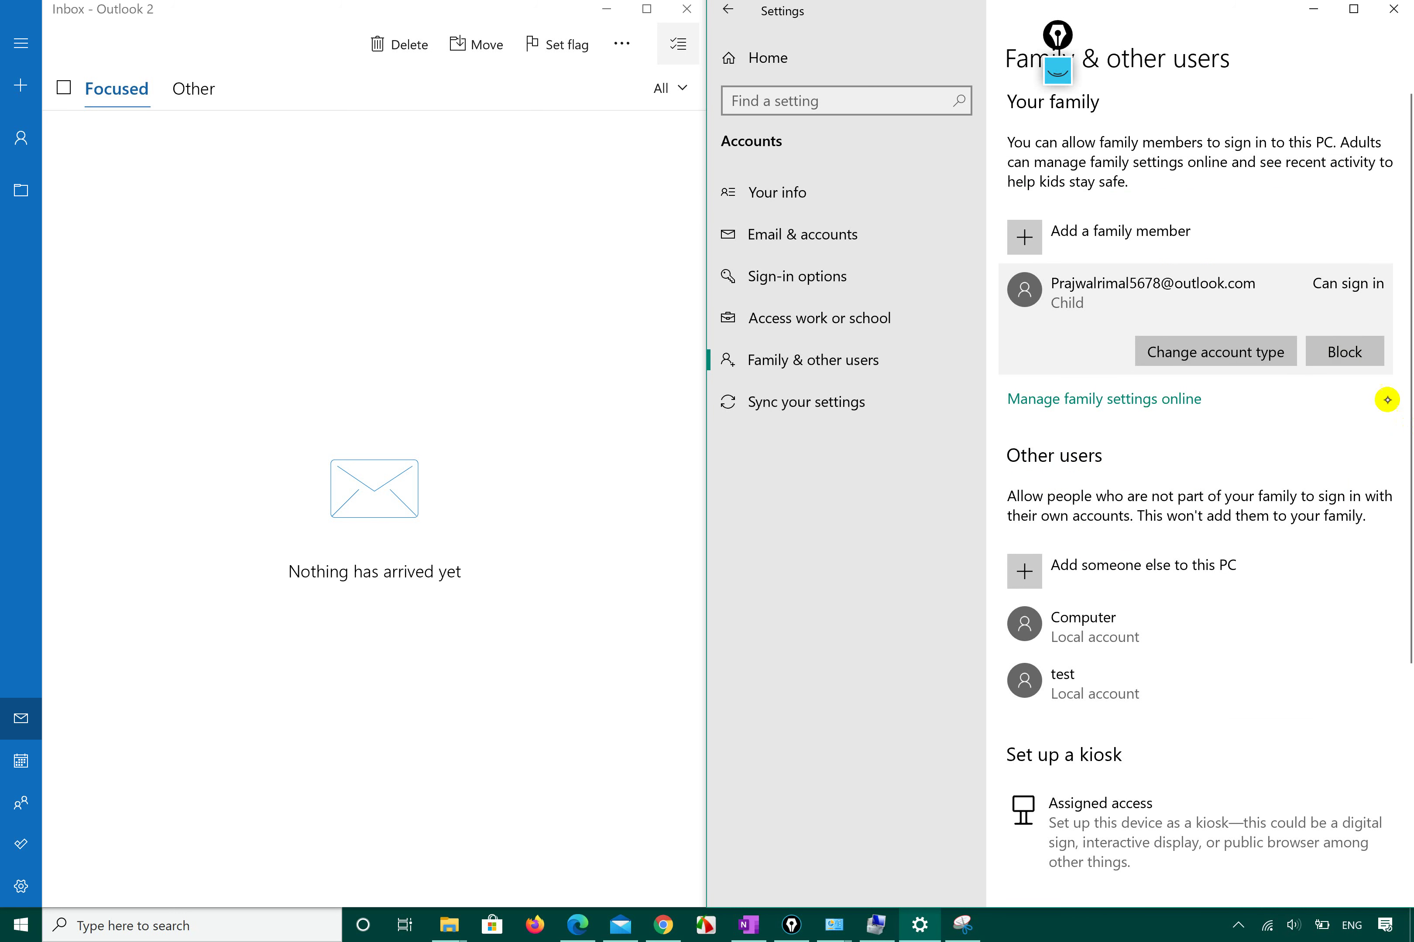
left_click(1243, 218)
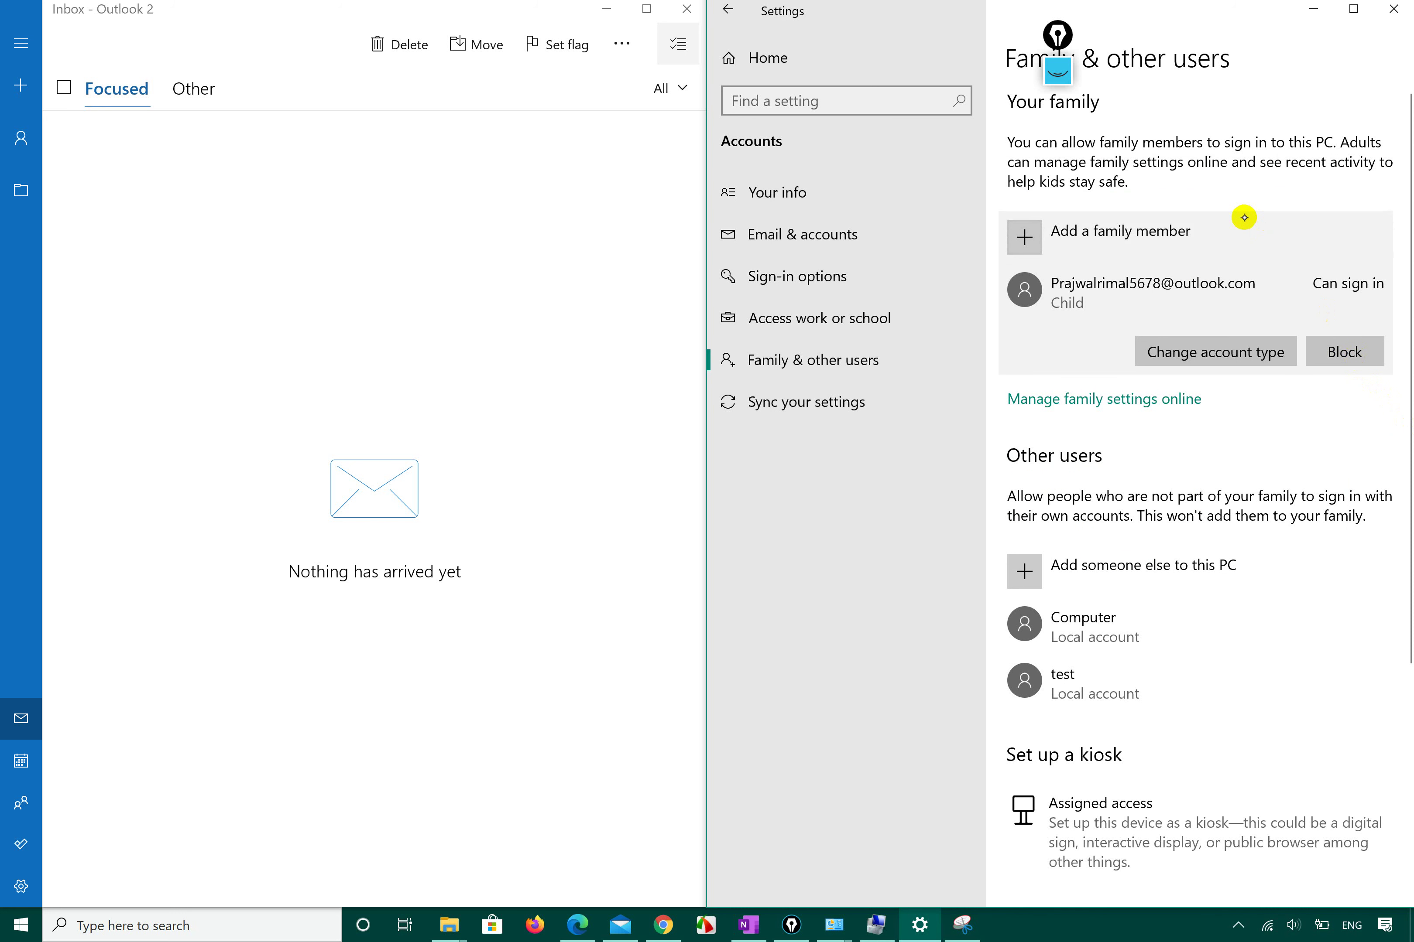
left_click(1326, 176)
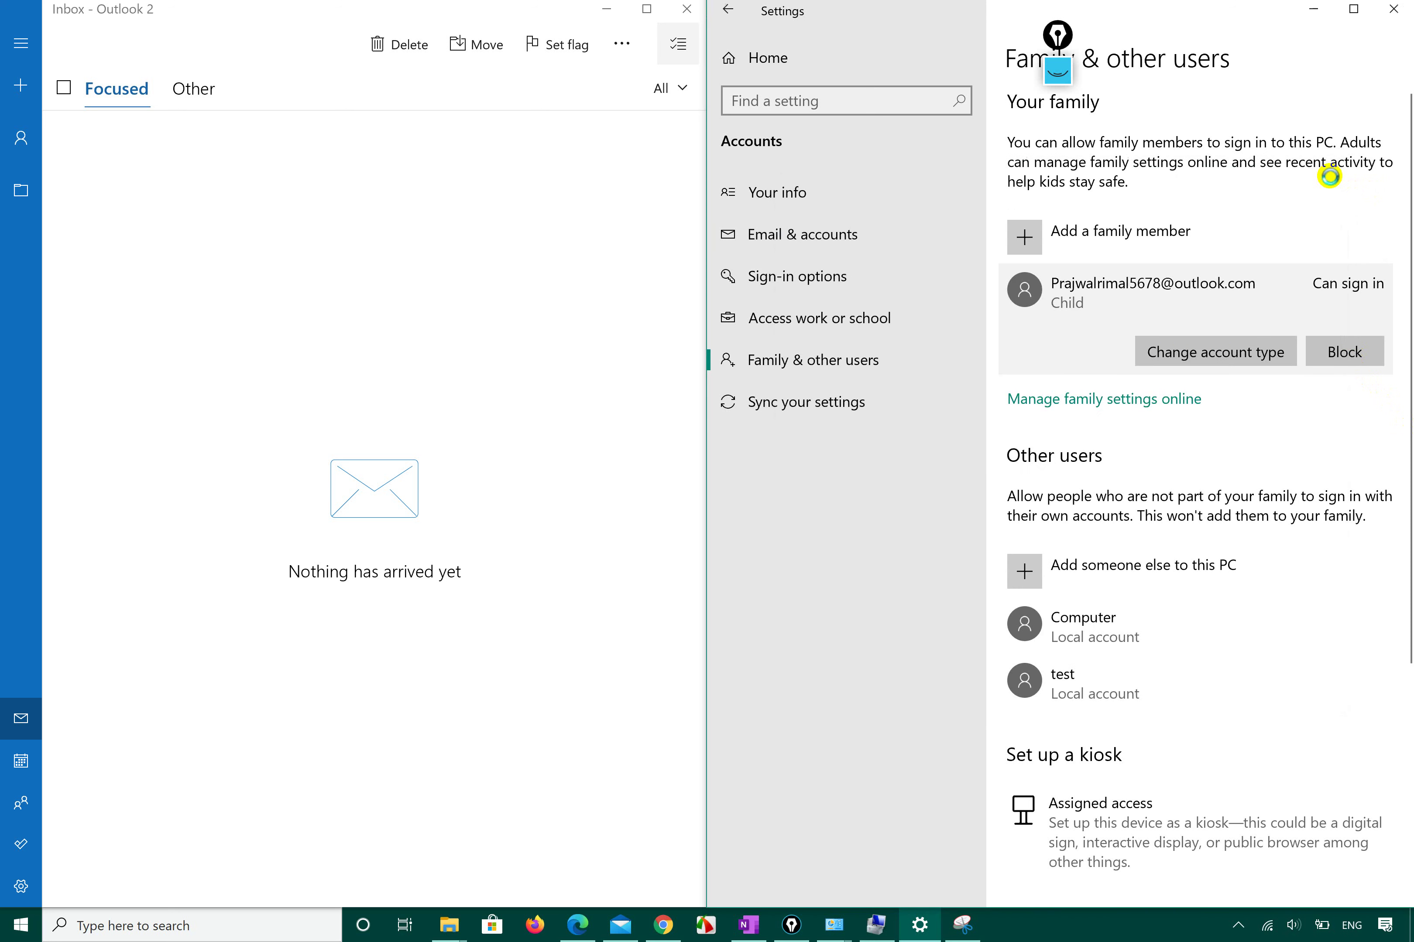
left_click(498, 242)
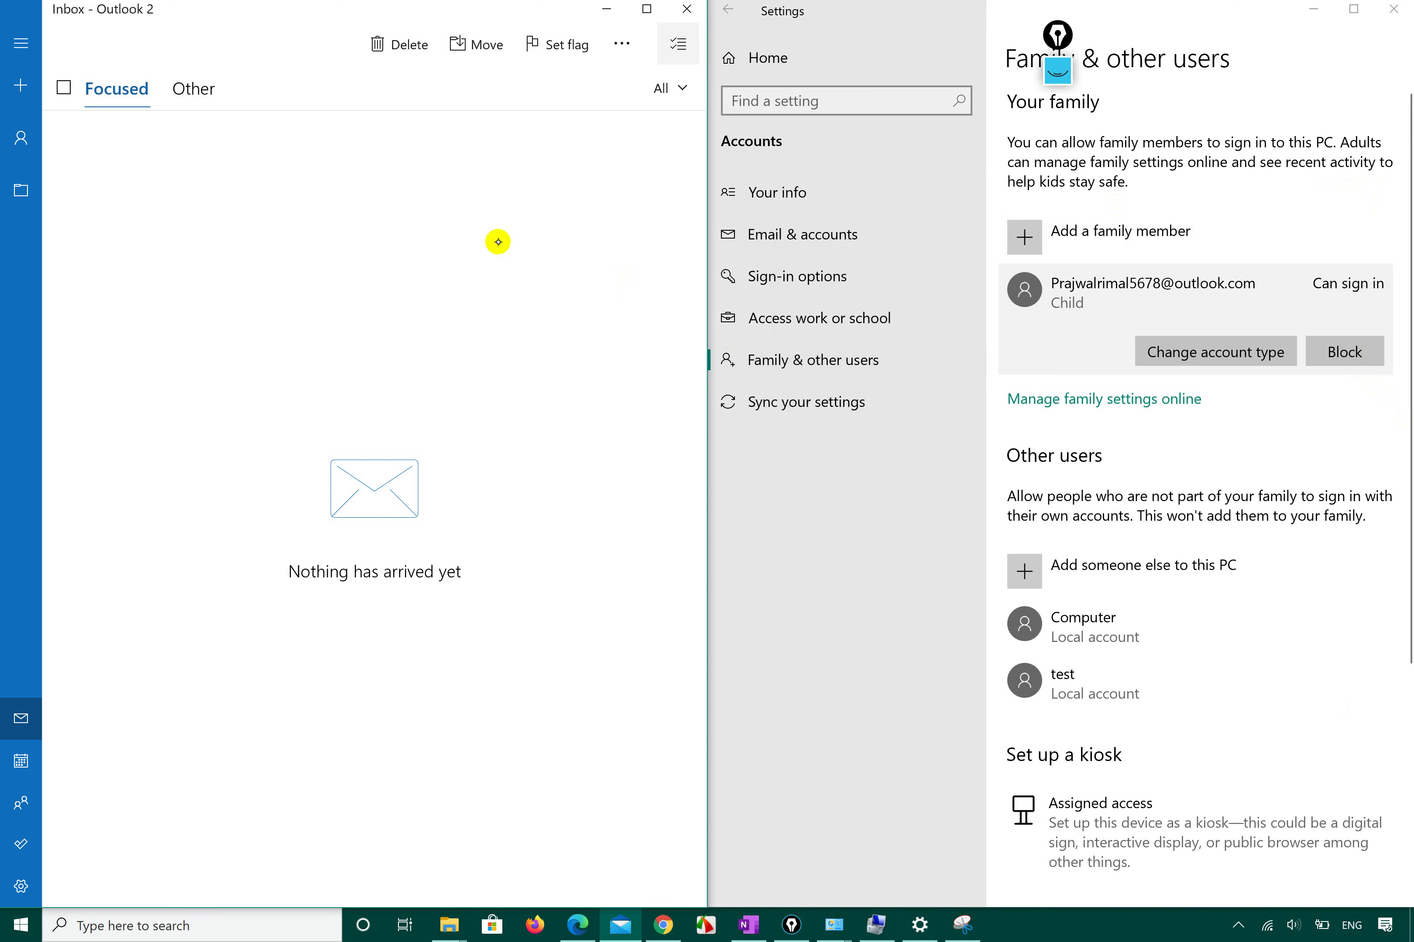
key("super+l")
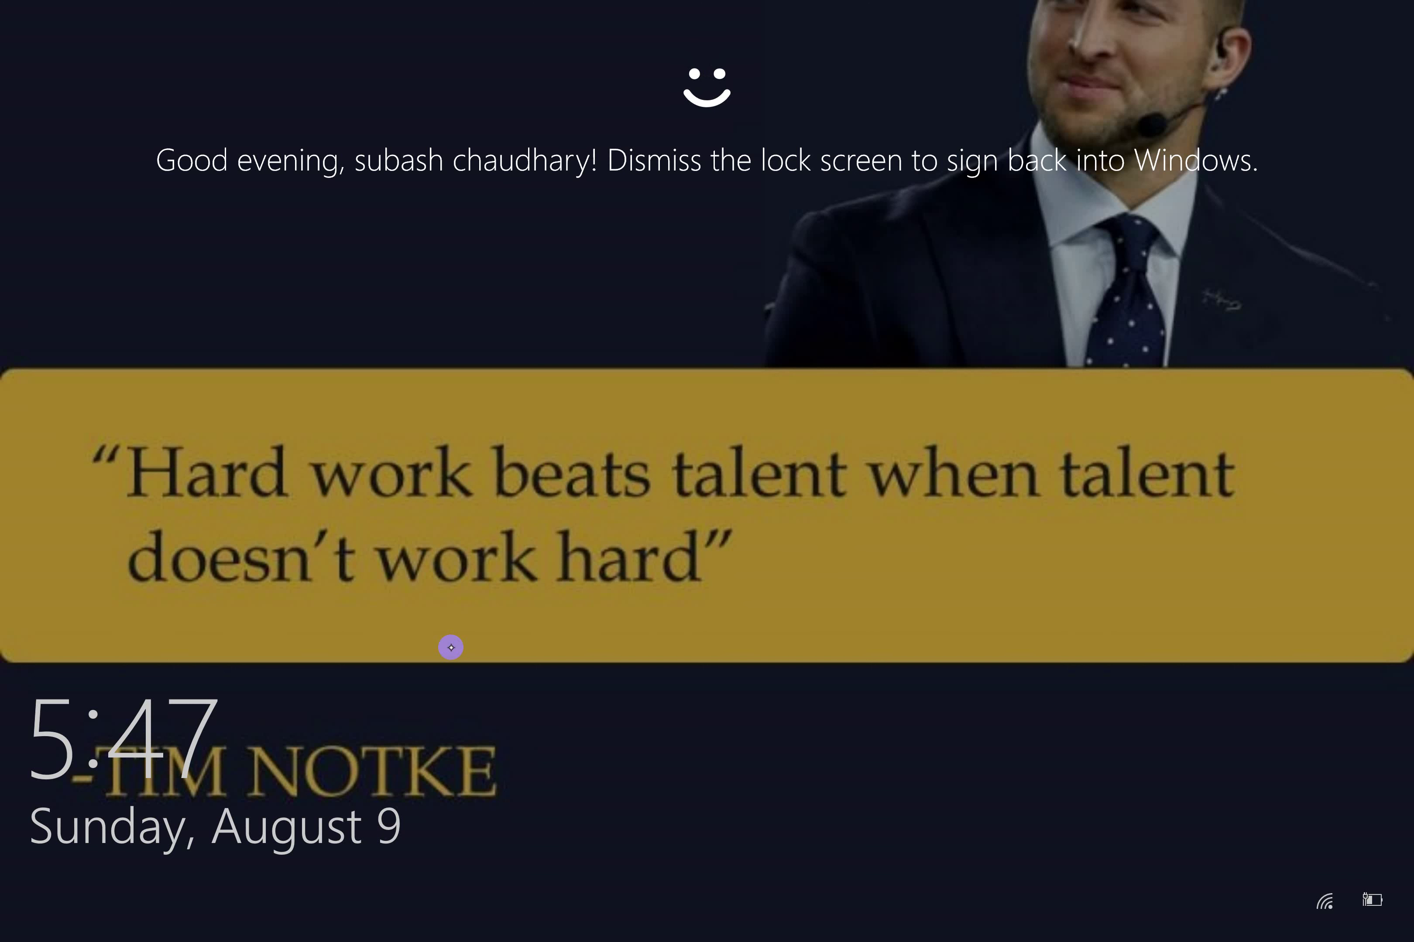
left_click_drag(451, 647, 304, 385)
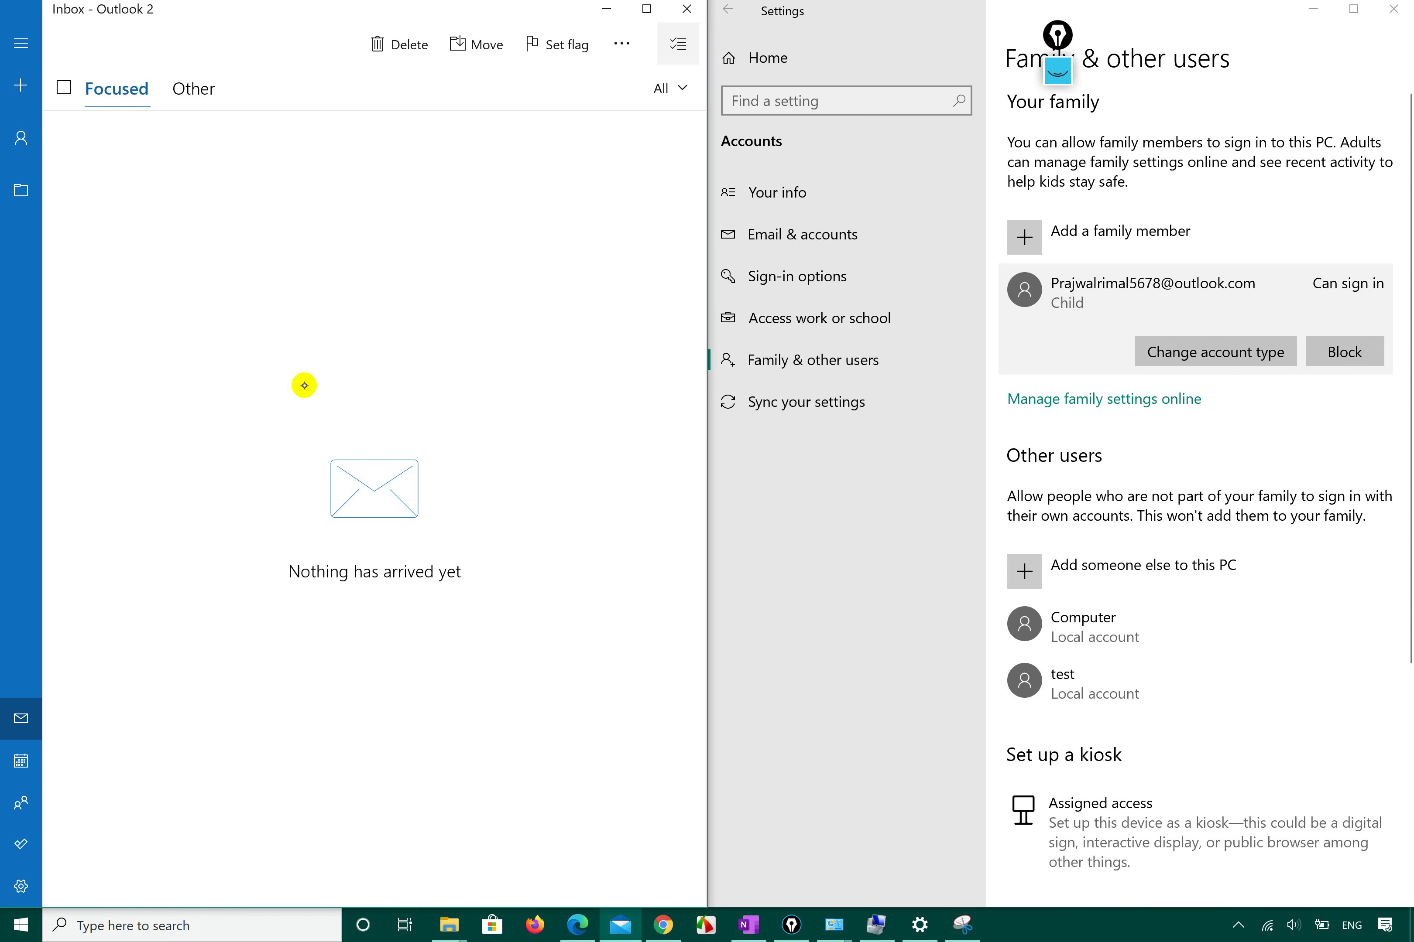
Open and cancel Add someone else to this PC, then clear all windows with Win+D.
left_click(844, 647)
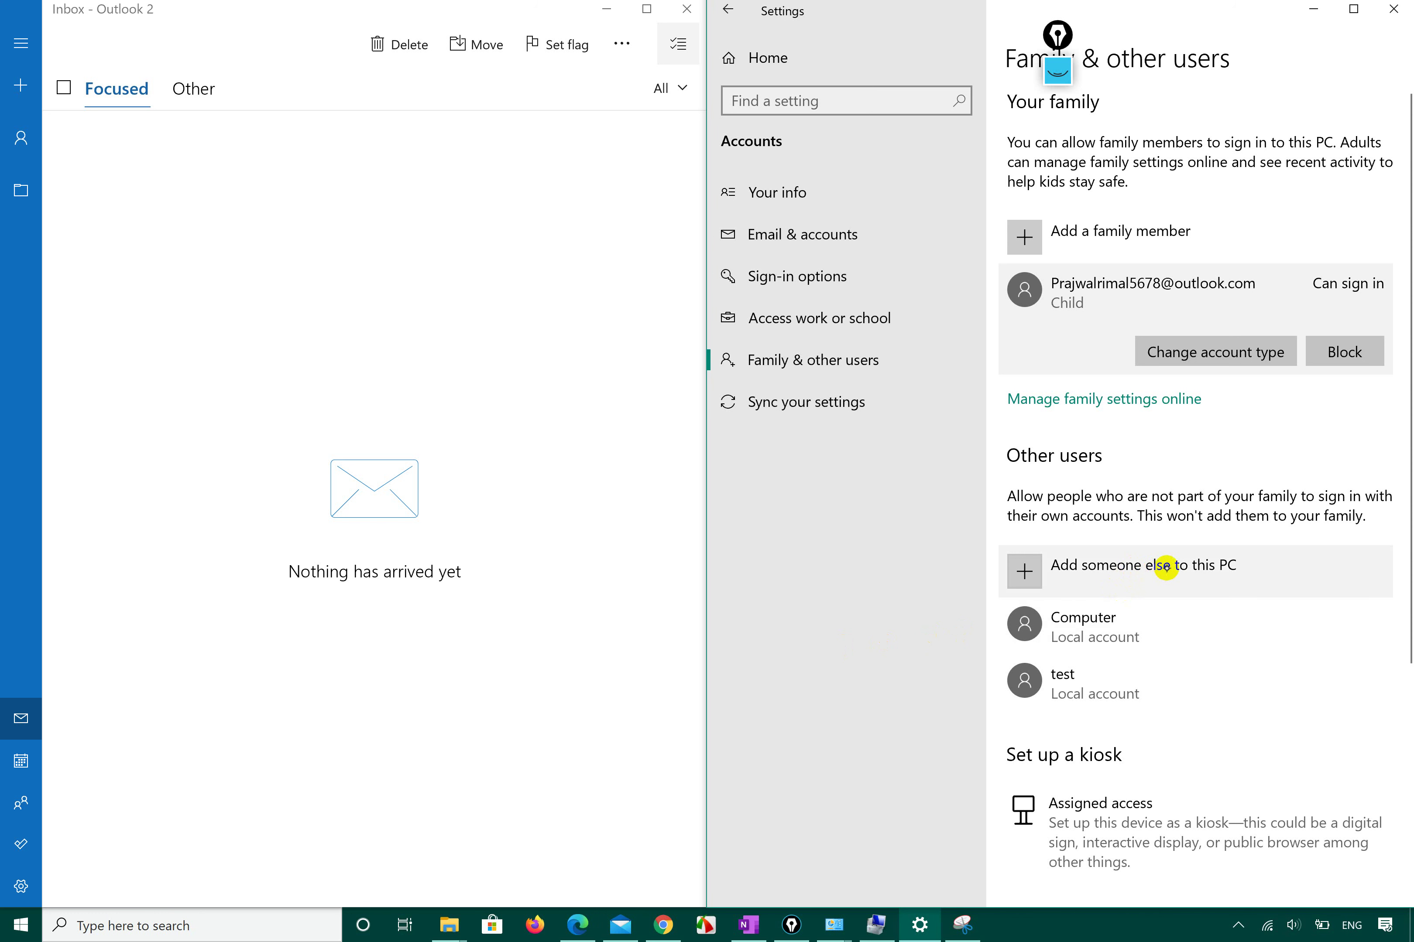
left_click(1027, 569)
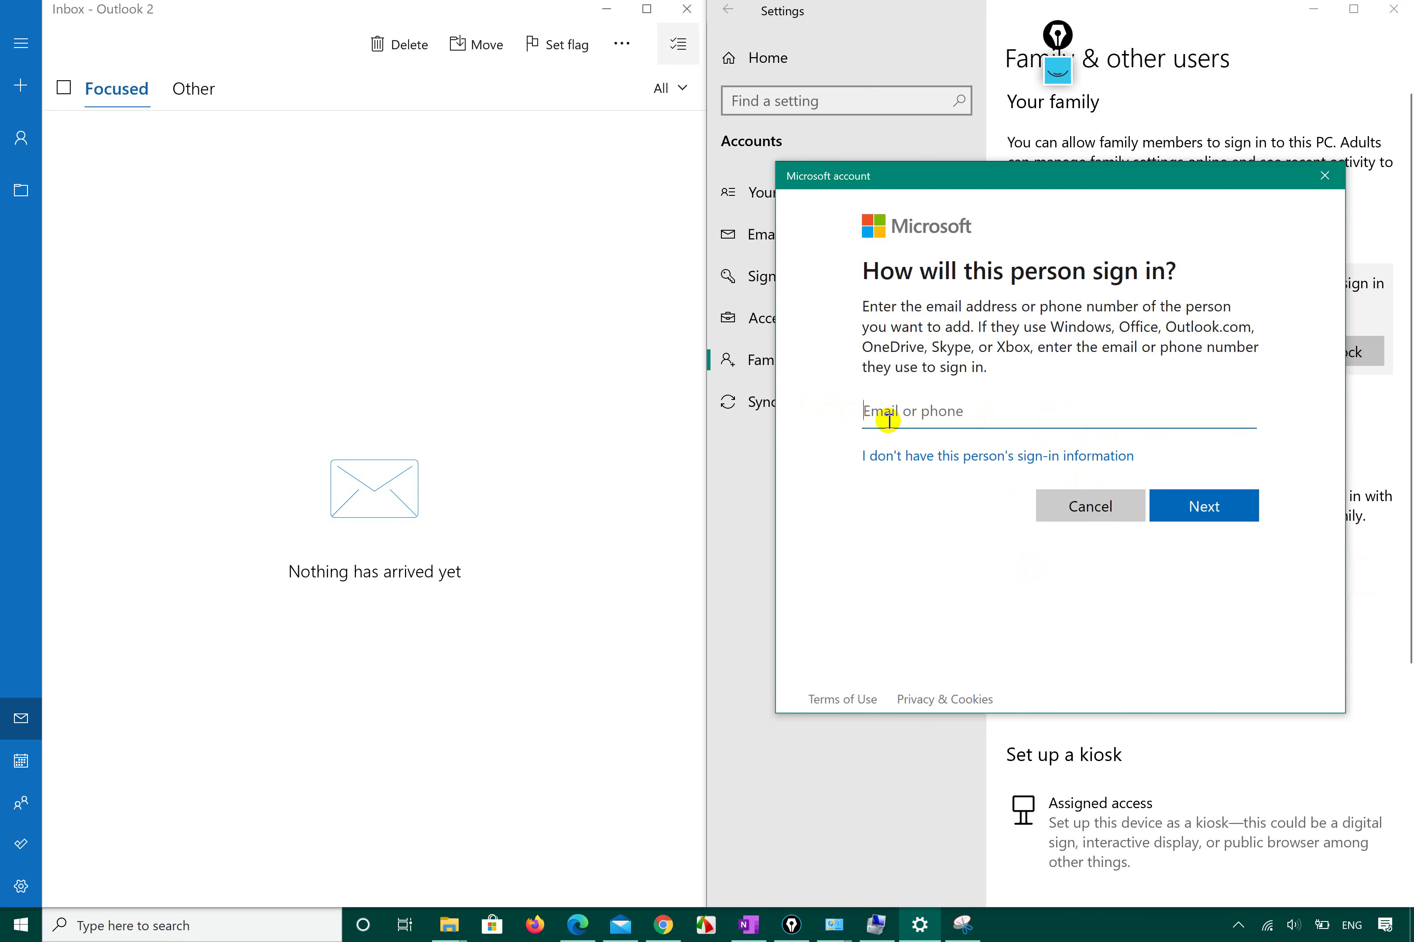
left_click(1095, 507)
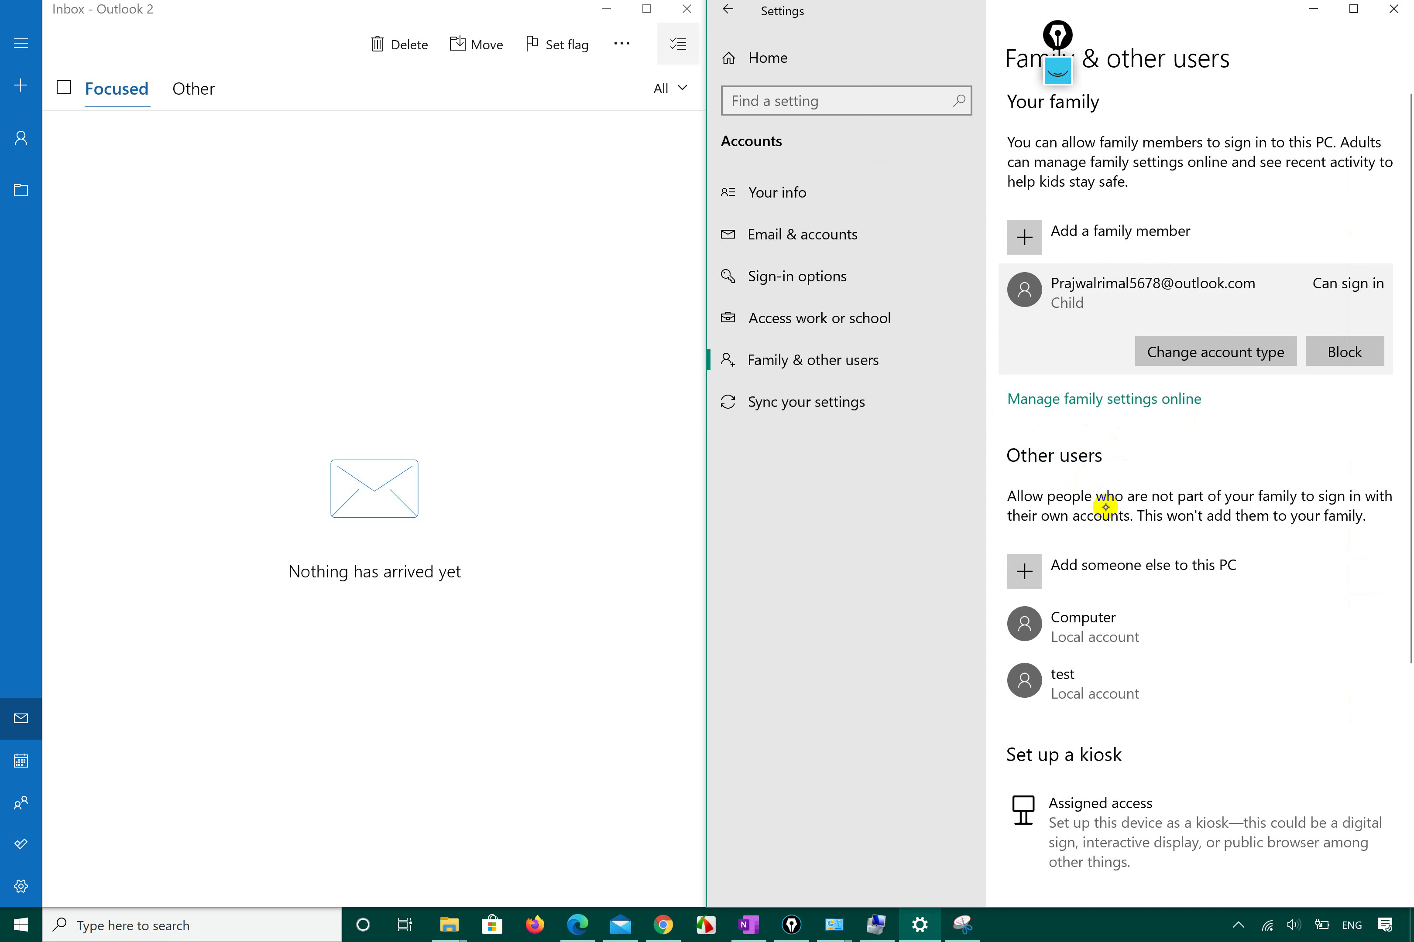
left_click(408, 609)
key("super+d")
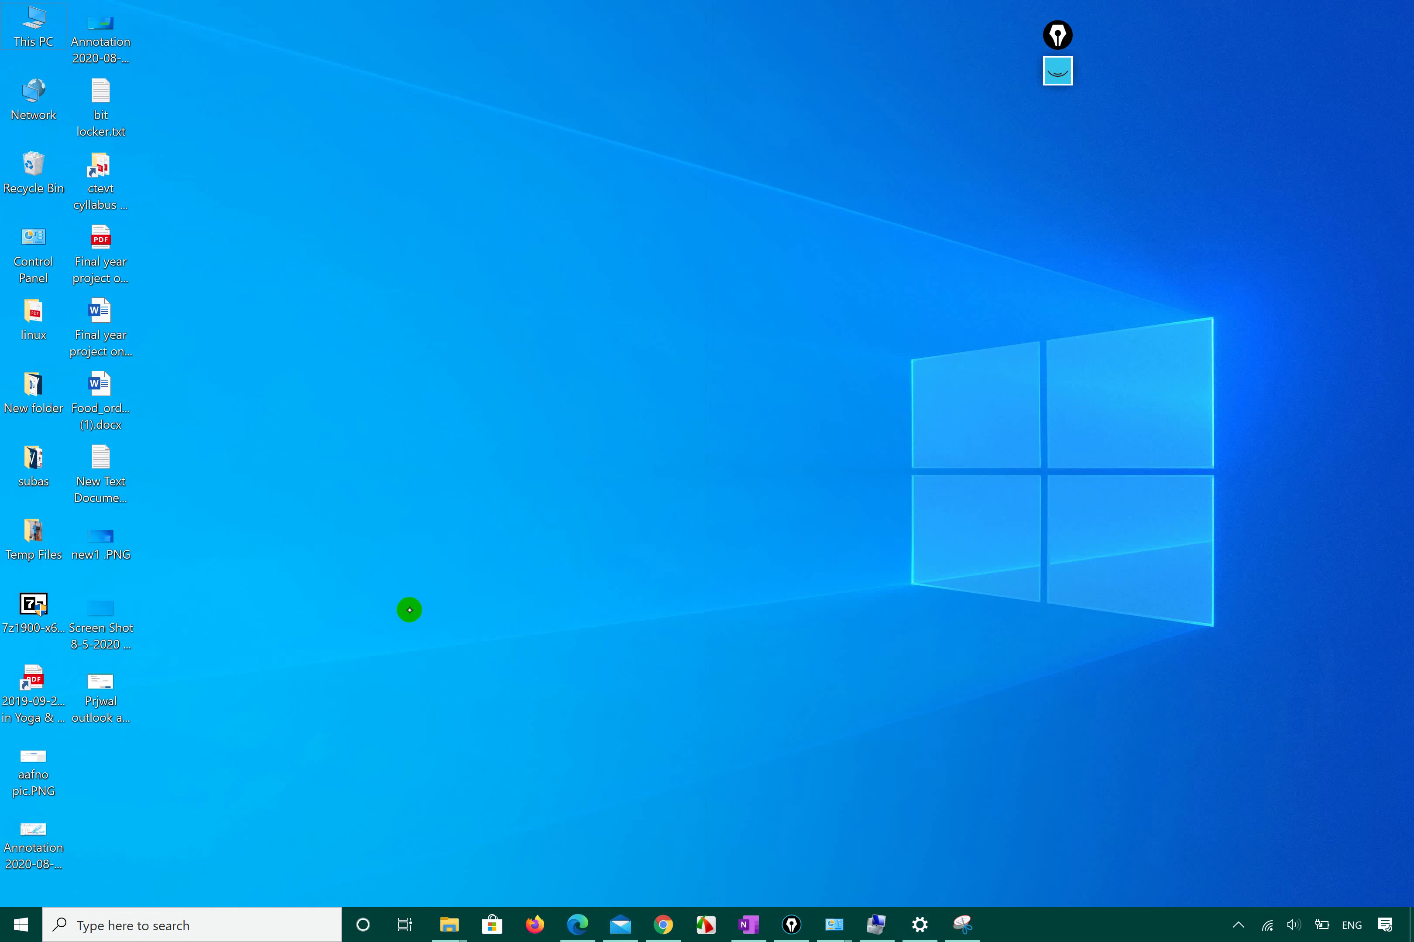
Search 'control pane' to launch Control Panel maximized and open Administrative Tools full-screen.
left_click(90, 921)
type("control panel")
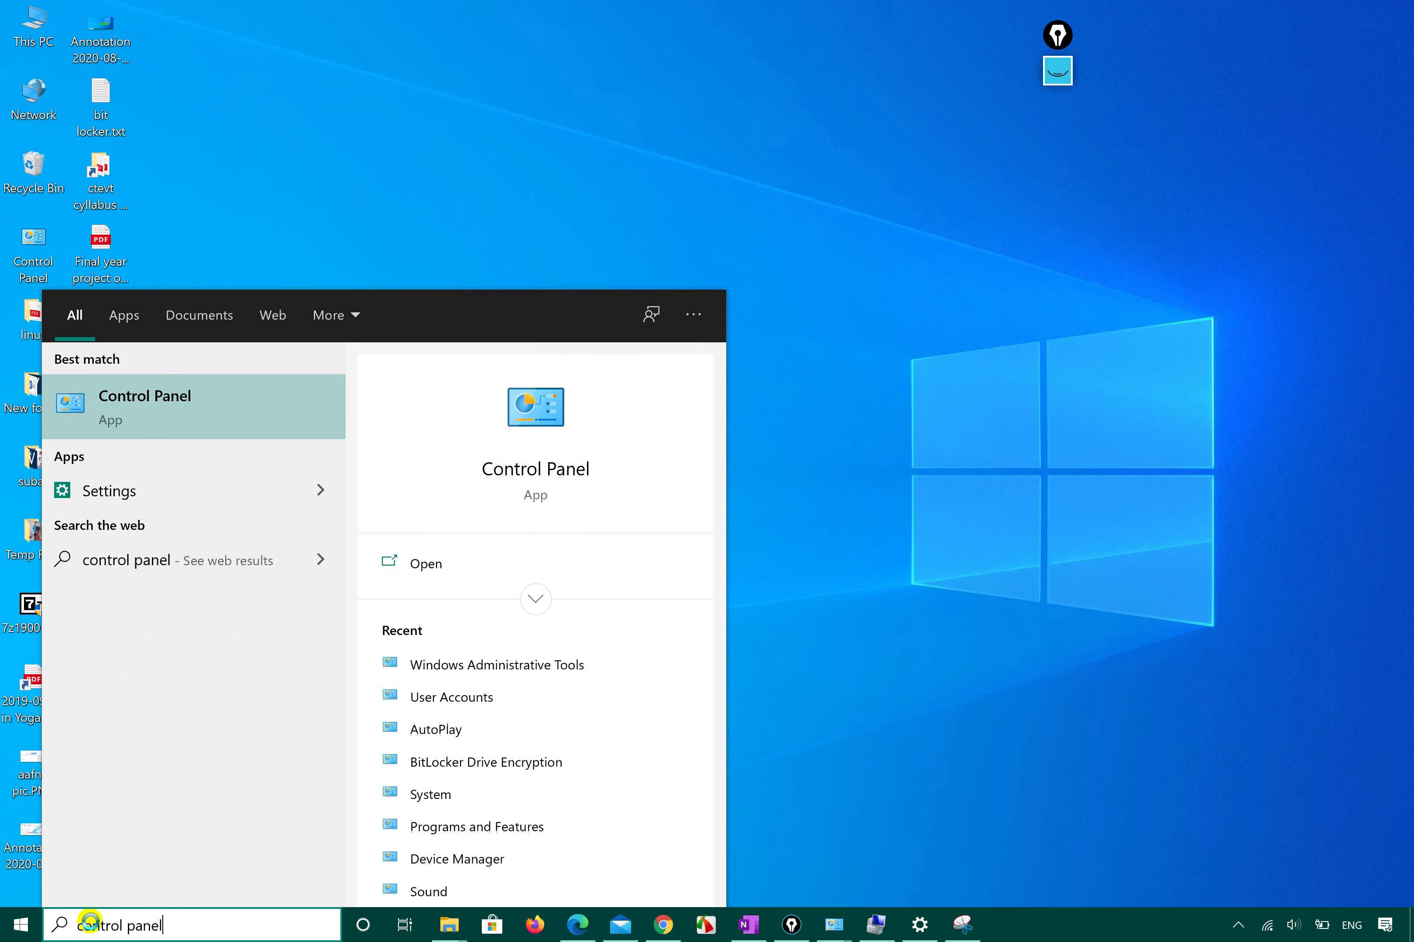
key("Return")
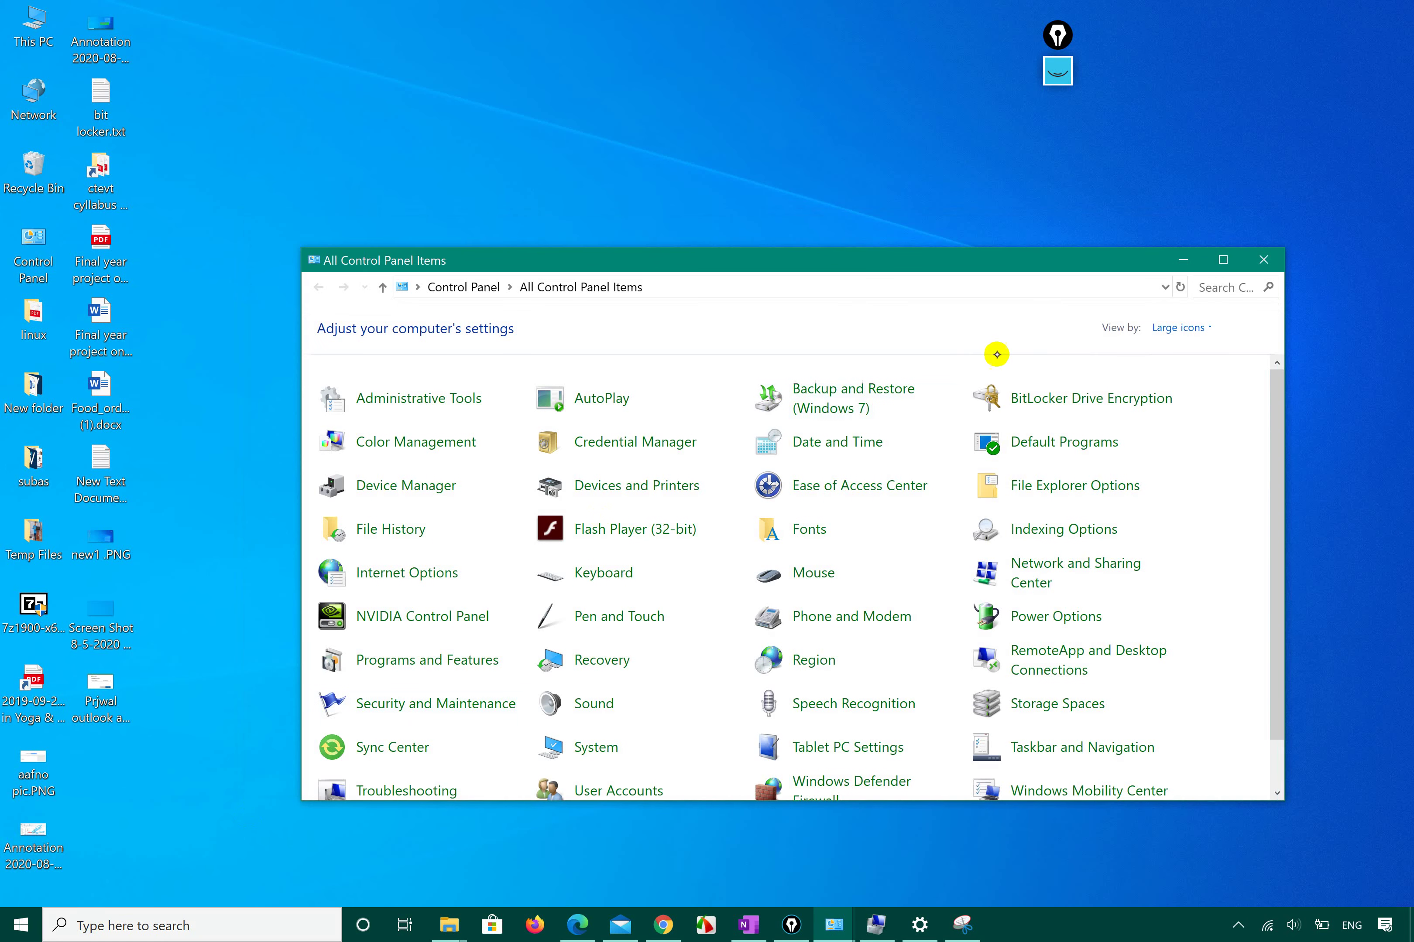
left_click(1221, 261)
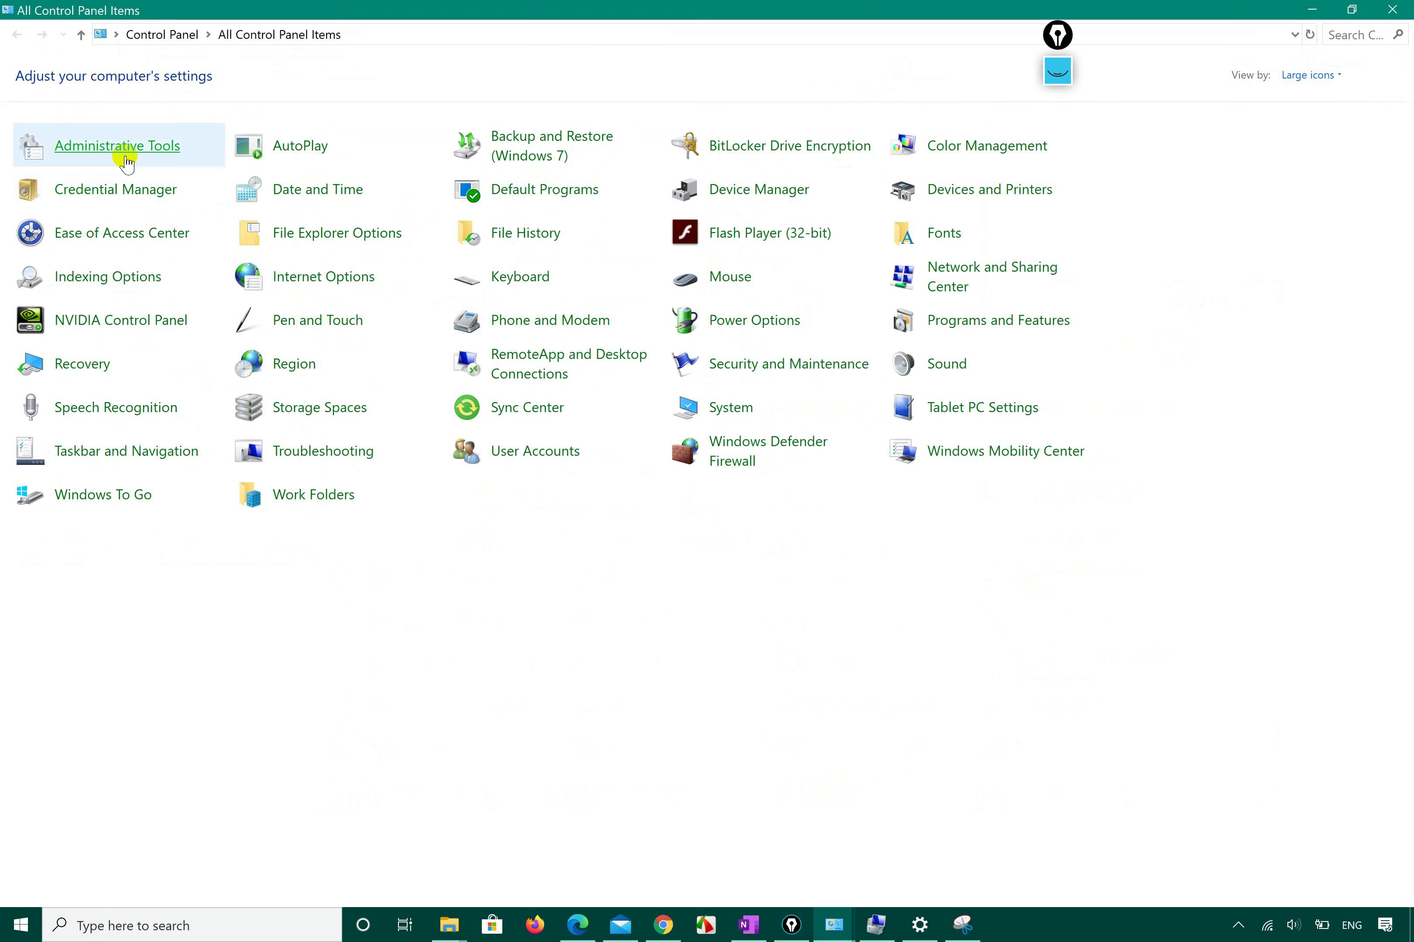
left_click(129, 148)
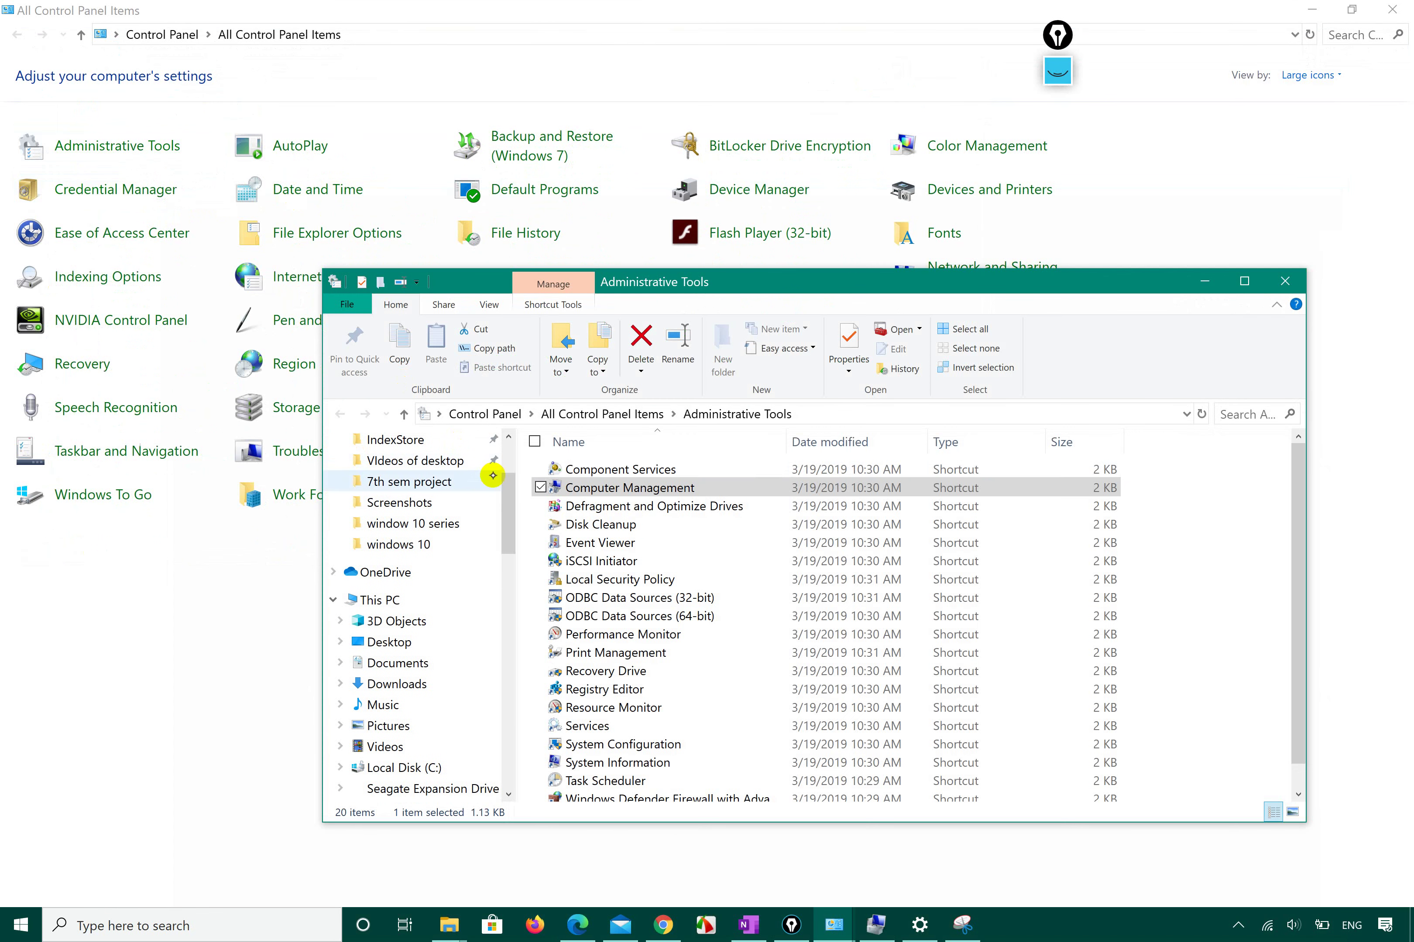
double_click(744, 282)
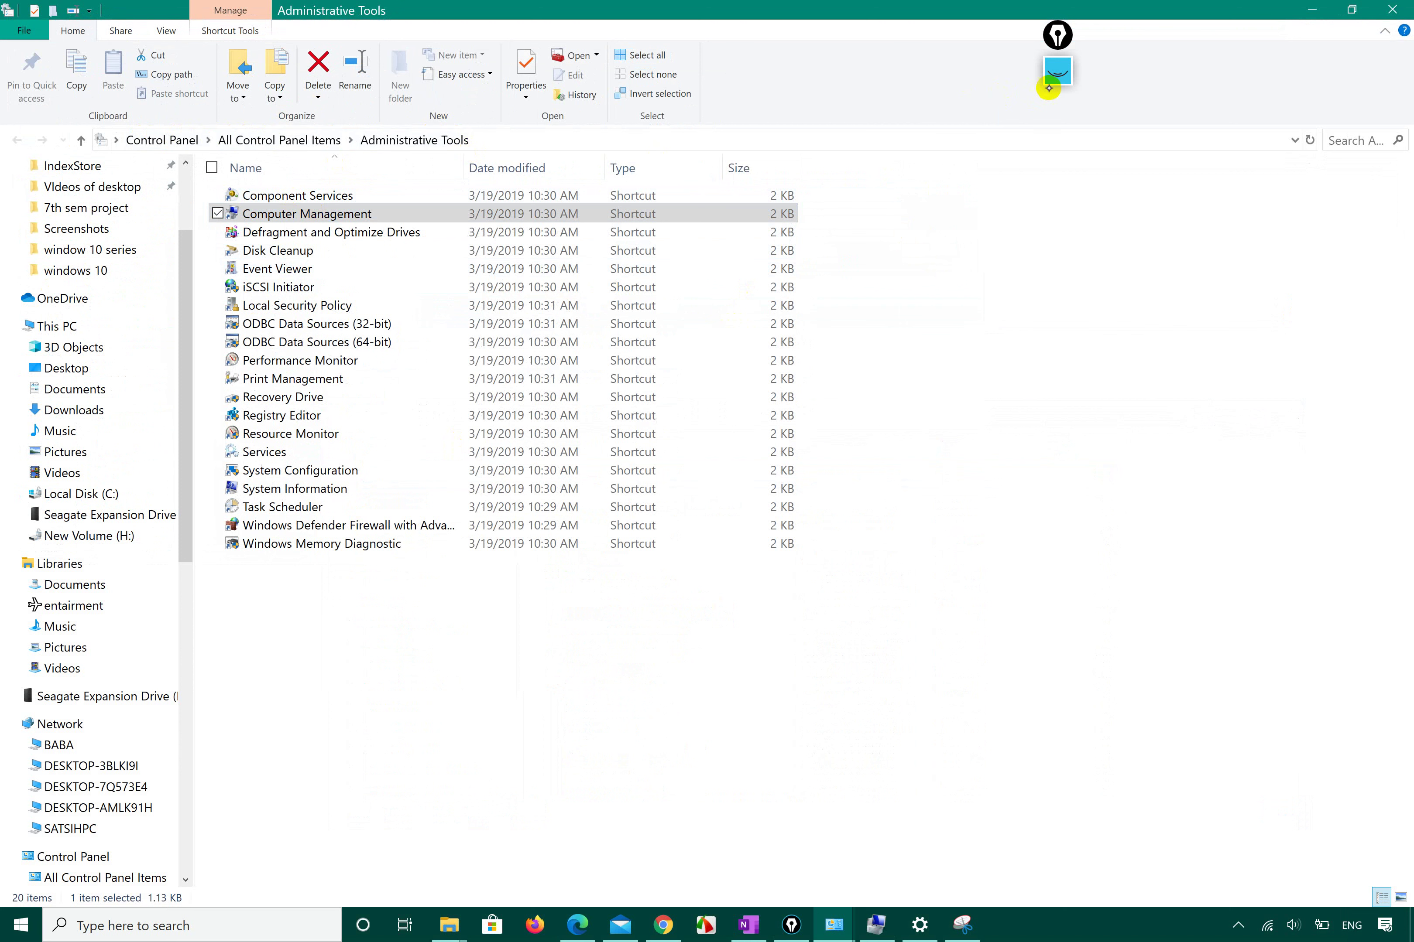
left_click(1056, 76)
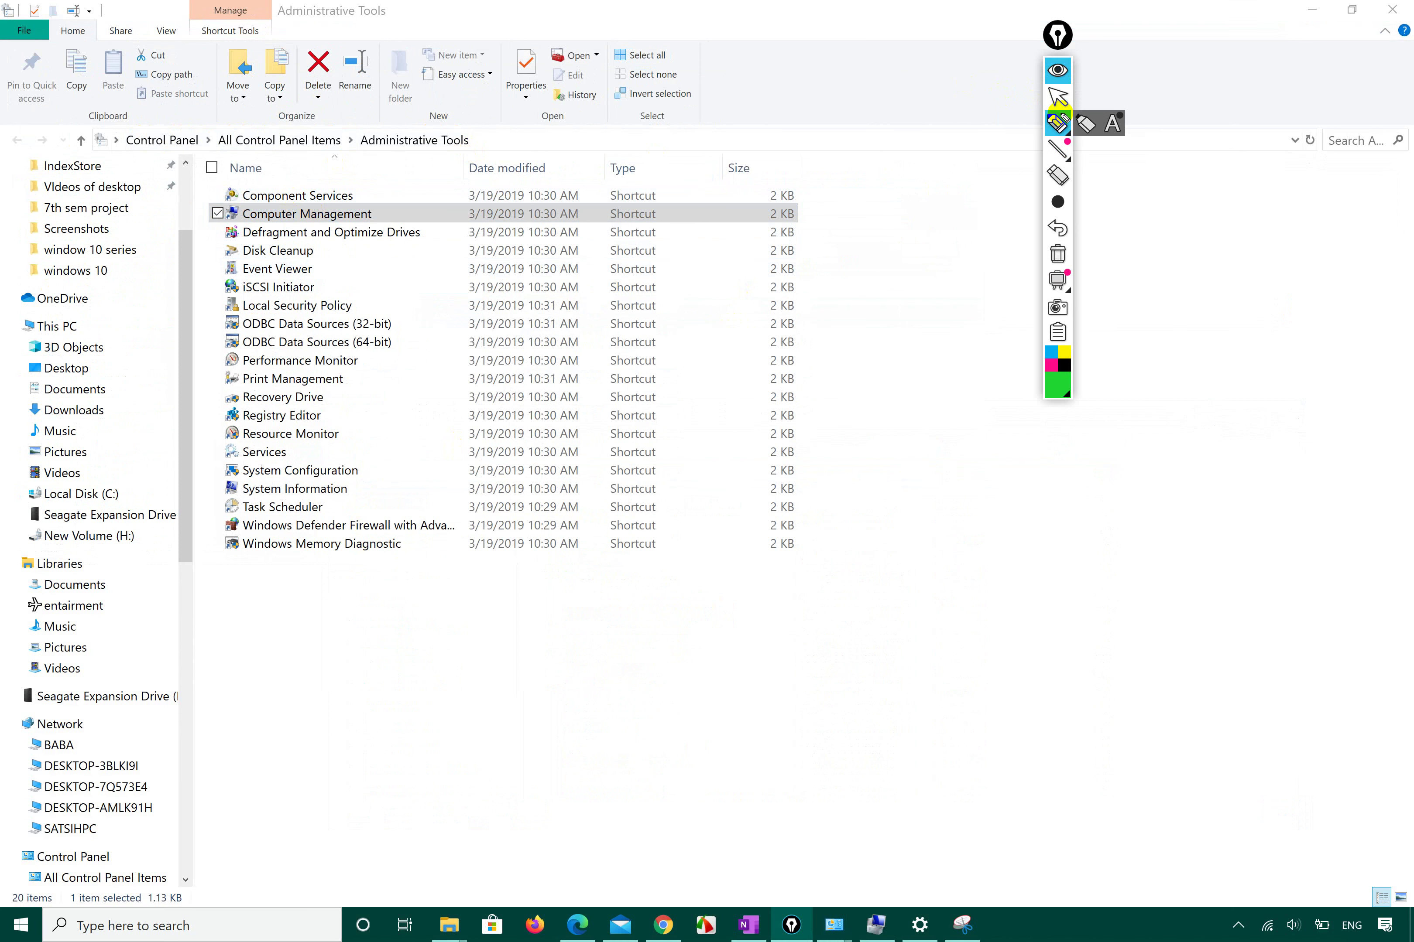